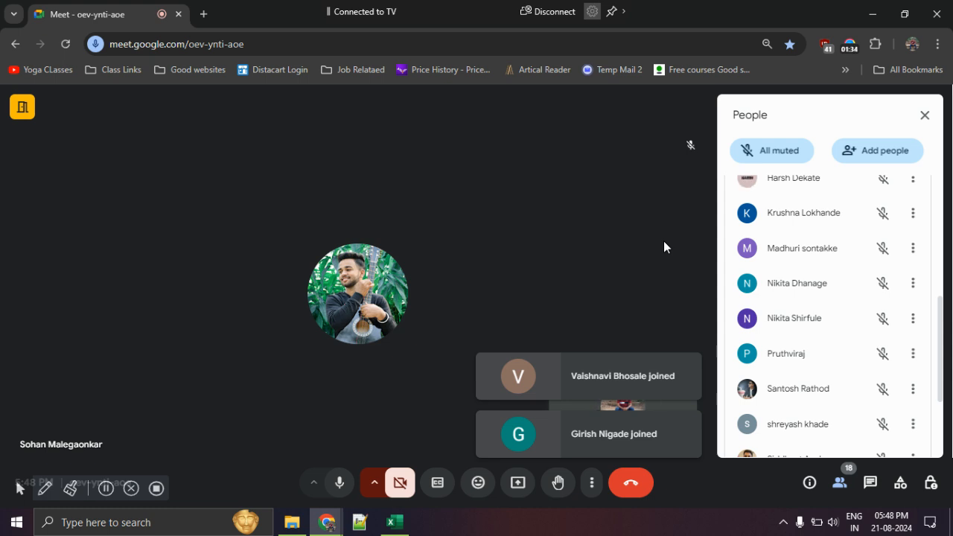
Look through the full list of meeting contributors and their microphone status
scroll(771, 338, up, 5)
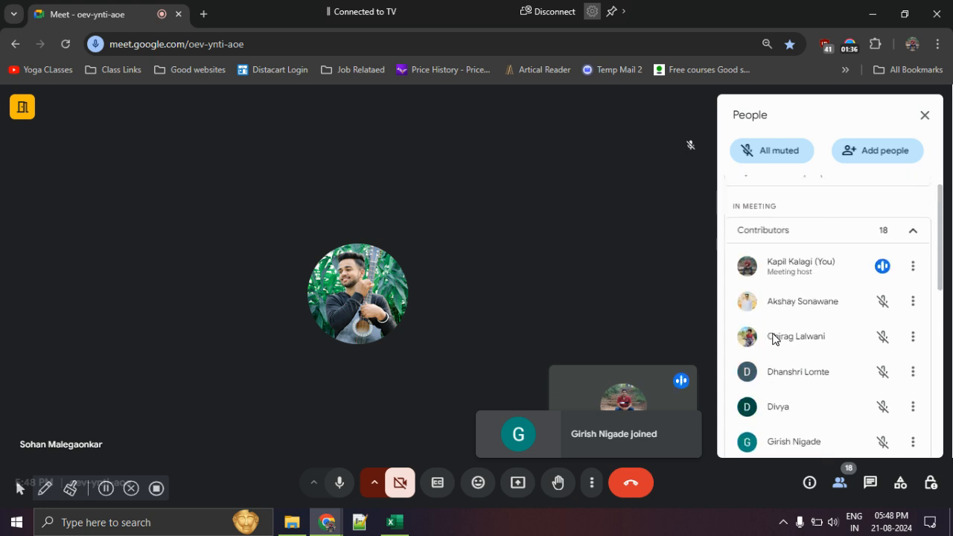
scroll(771, 339, down, 7)
scroll(772, 339, up, 8)
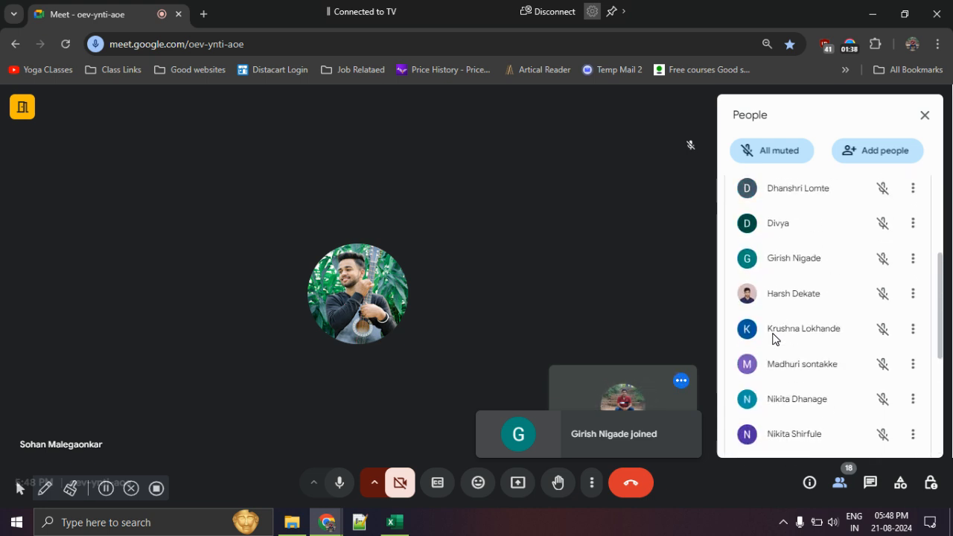
scroll(772, 338, down, 2)
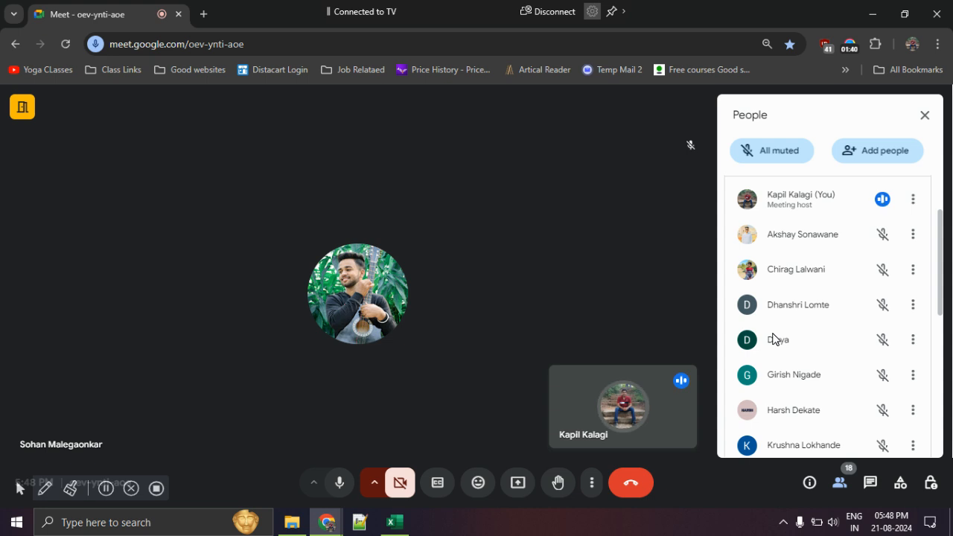
scroll(772, 338, down, 1)
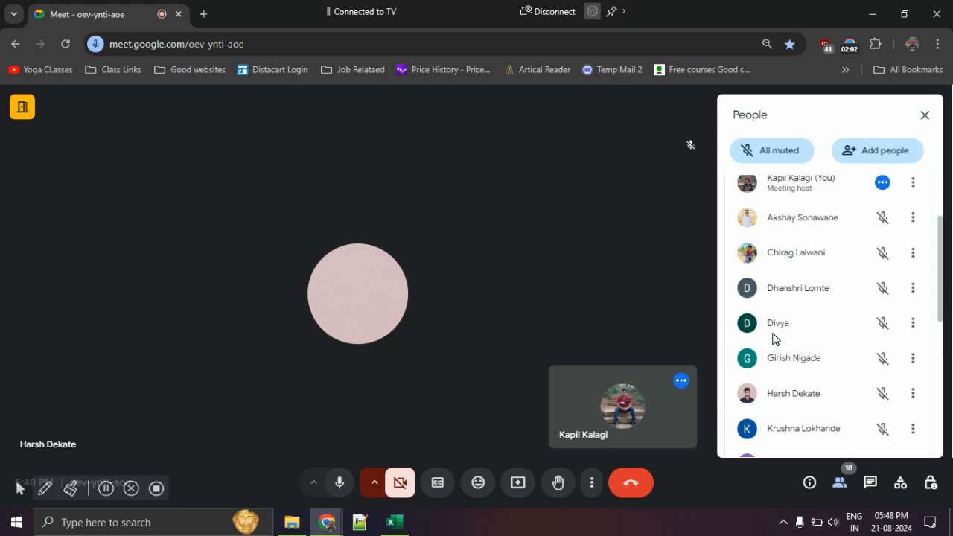
scroll(774, 338, down, 3)
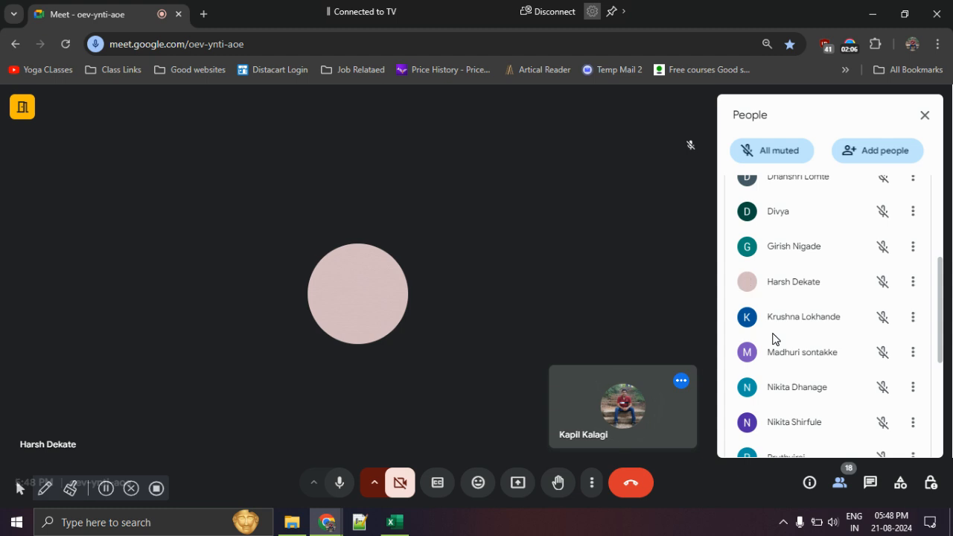
scroll(773, 339, down, 2)
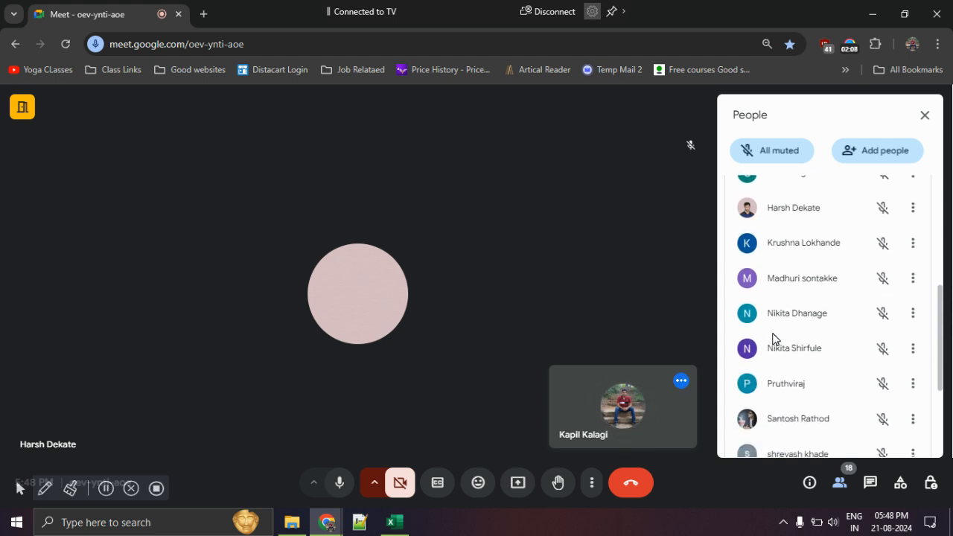
scroll(773, 338, down, 1)
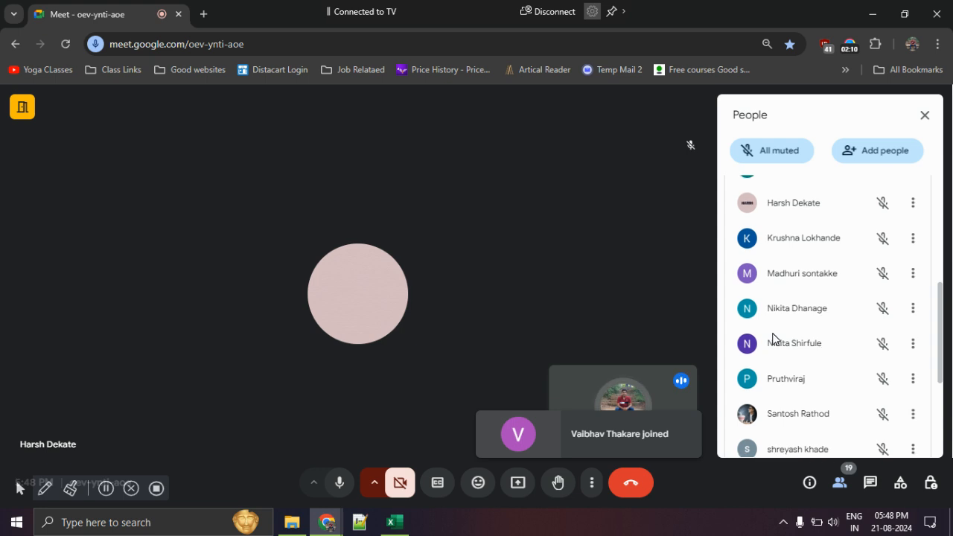
scroll(773, 338, down, 1)
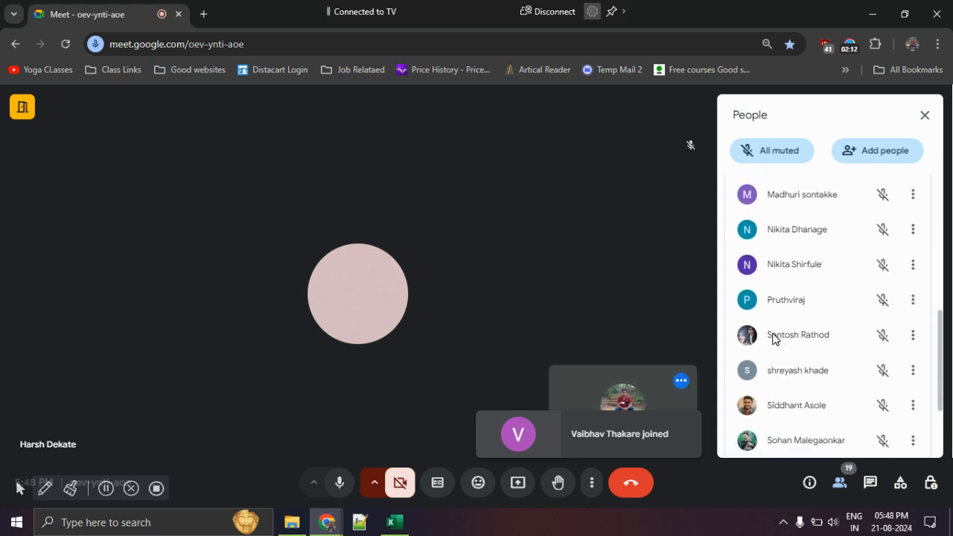
scroll(773, 339, down, 1)
scroll(772, 338, down, 3)
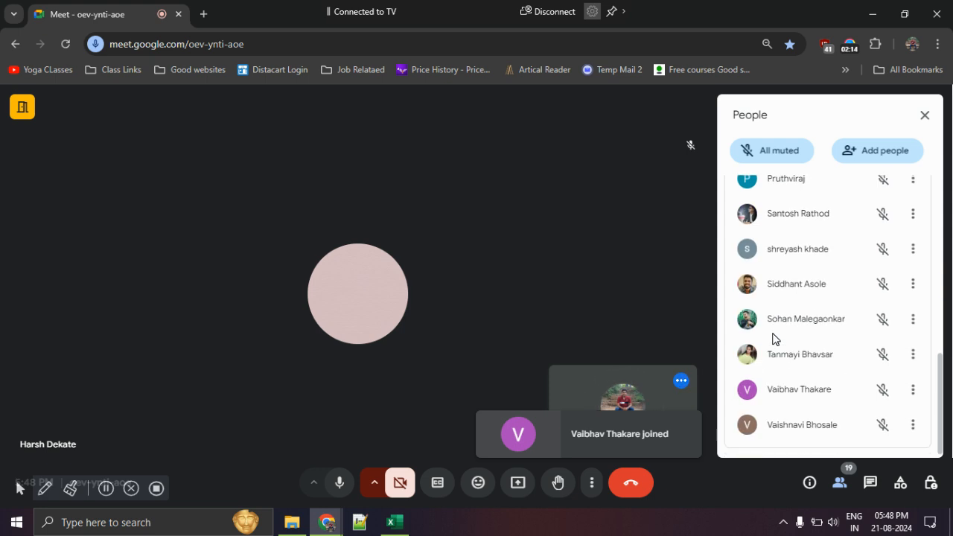
scroll(772, 339, up, 10)
scroll(771, 338, down, 1)
scroll(773, 338, down, 6)
scroll(772, 339, up, 6)
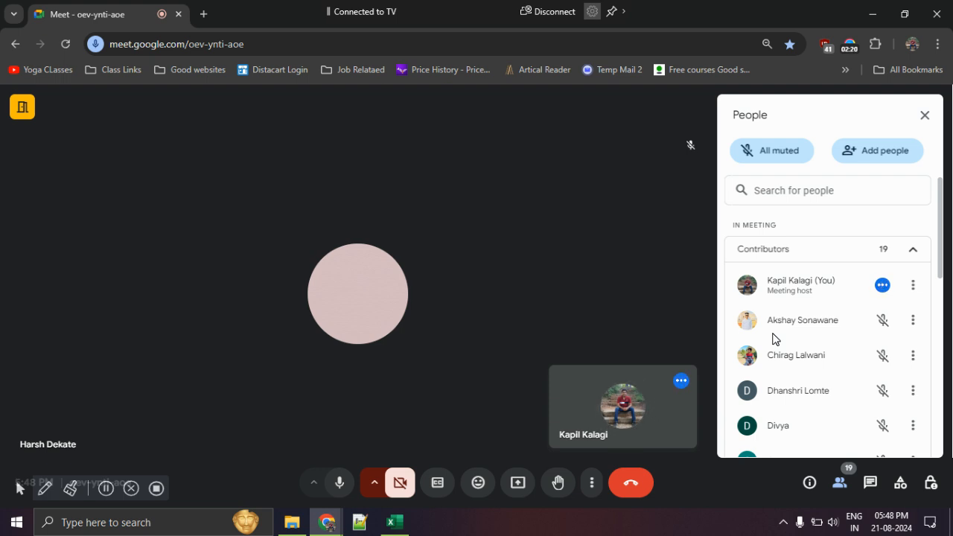
scroll(772, 339, down, 6)
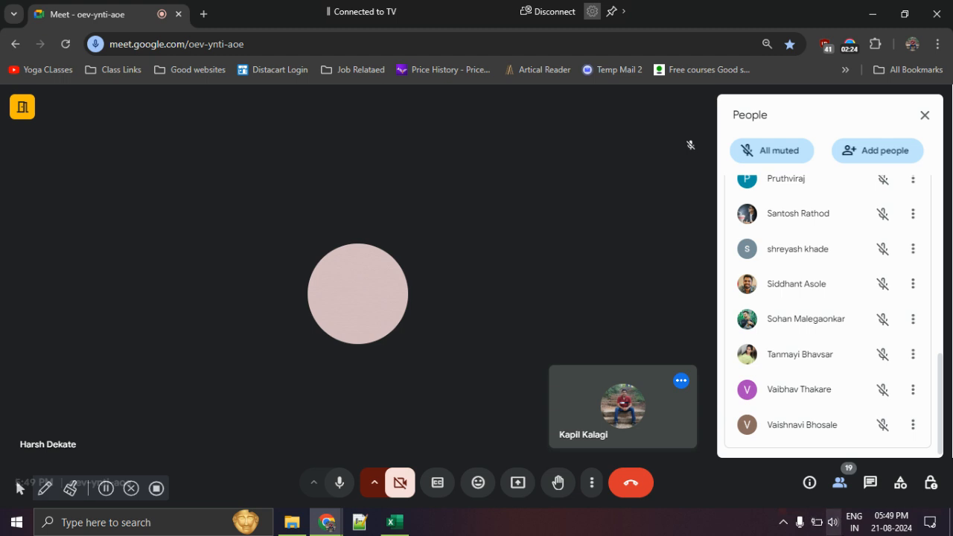
Check the in-call messages briefly, then return to the participant list to see who has joined or left
click(867, 483)
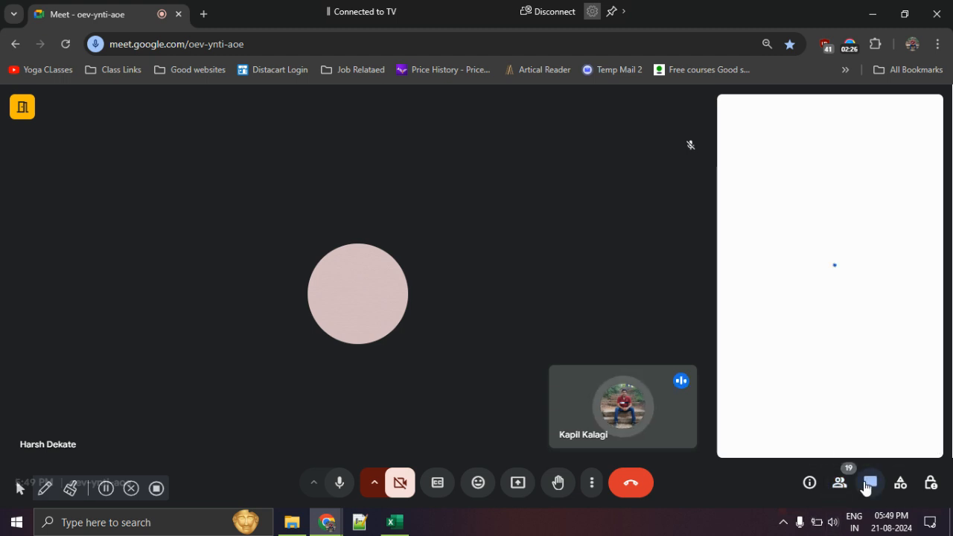
click(846, 491)
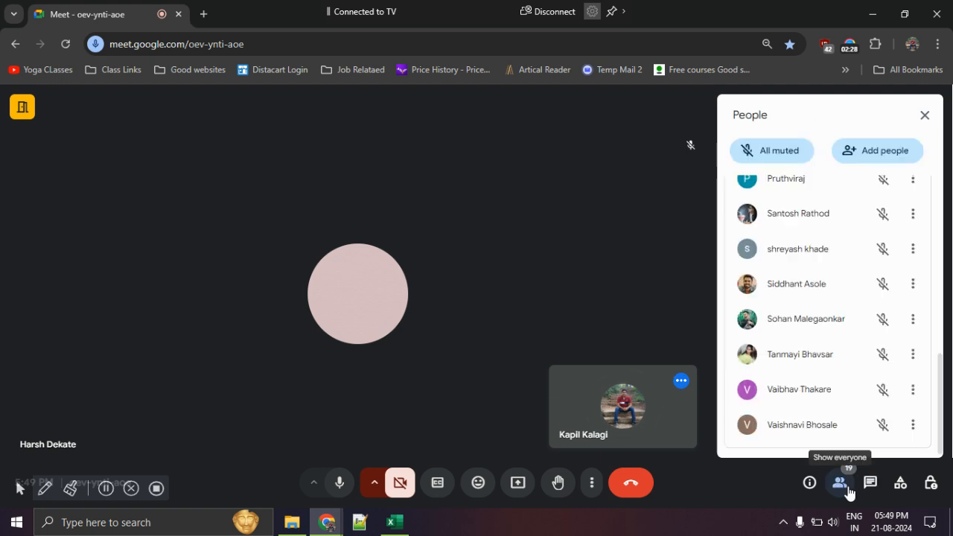
scroll(803, 407, up, 2)
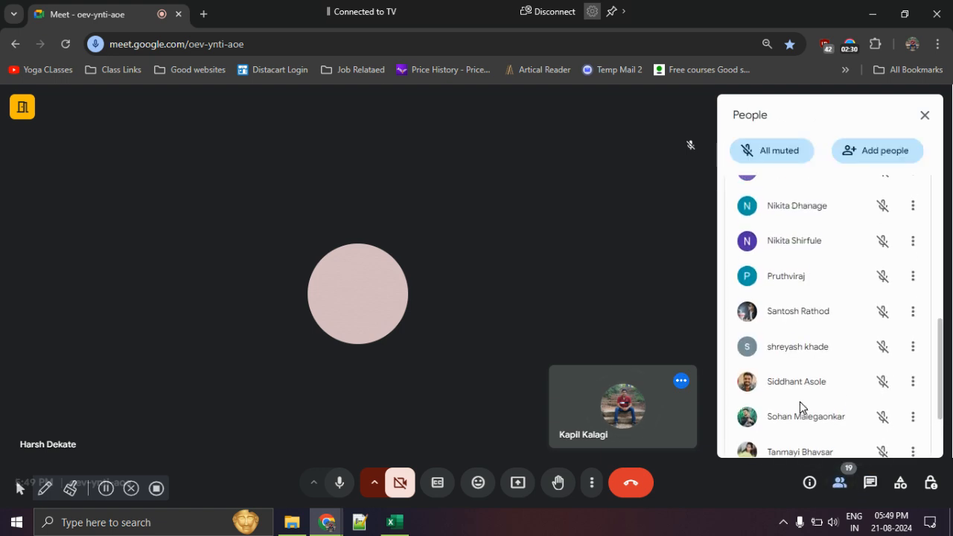
scroll(800, 406, down, 2)
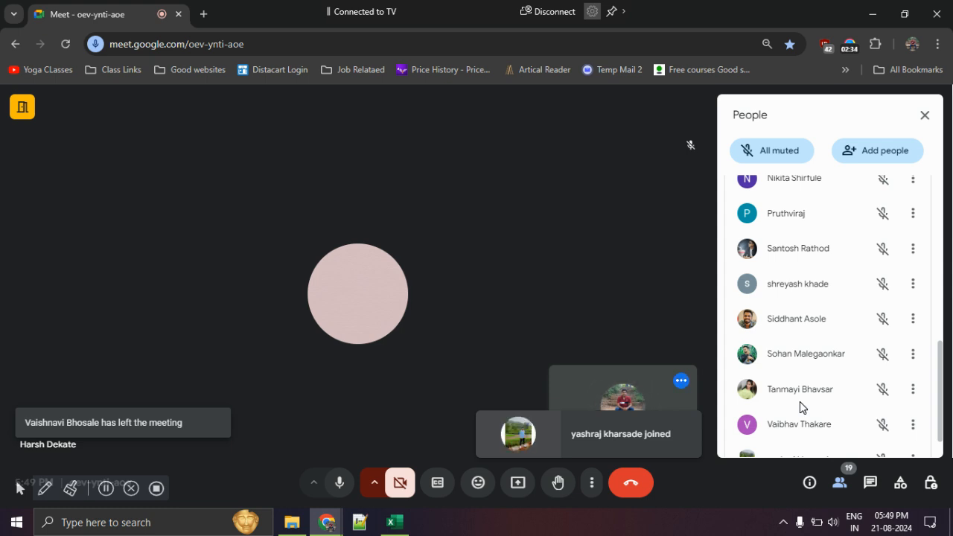
scroll(799, 401, down, 1)
scroll(800, 401, up, 5)
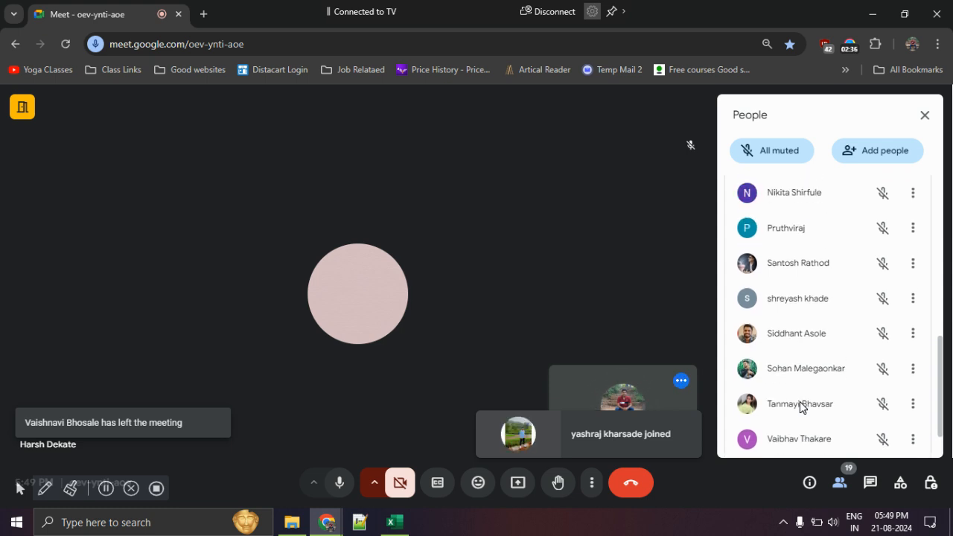
scroll(800, 401, up, 1)
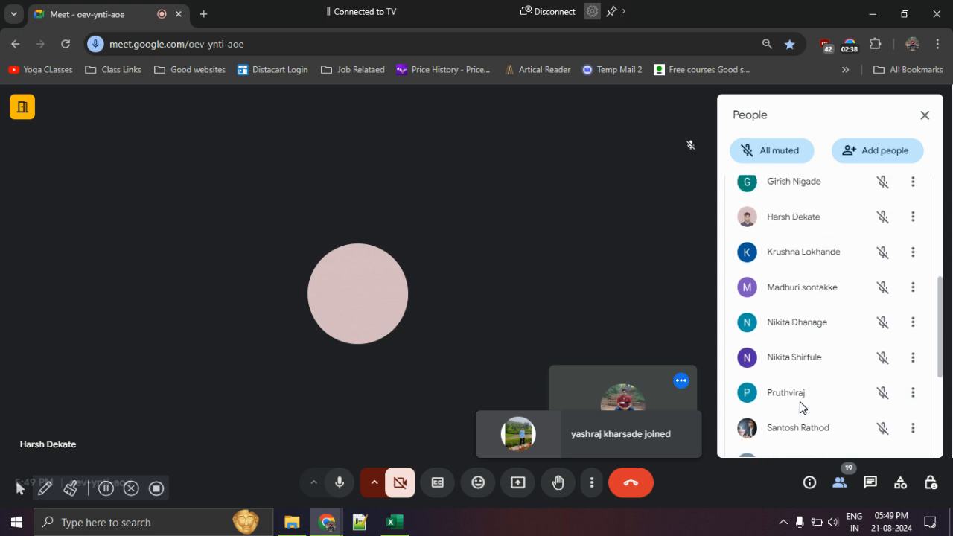
click(840, 483)
click(840, 482)
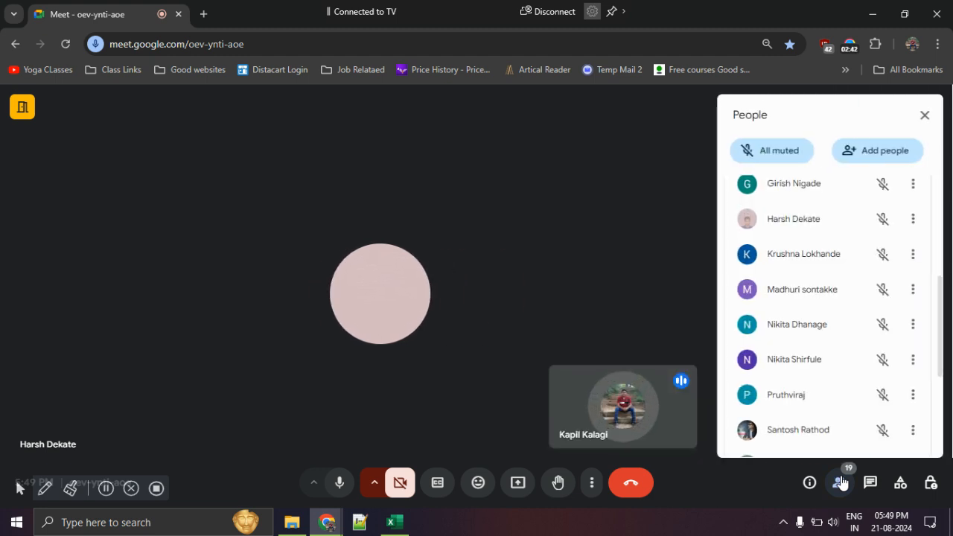
Review the contributor list from beginning to end for newly joined attendees
scroll(821, 434, down, 5)
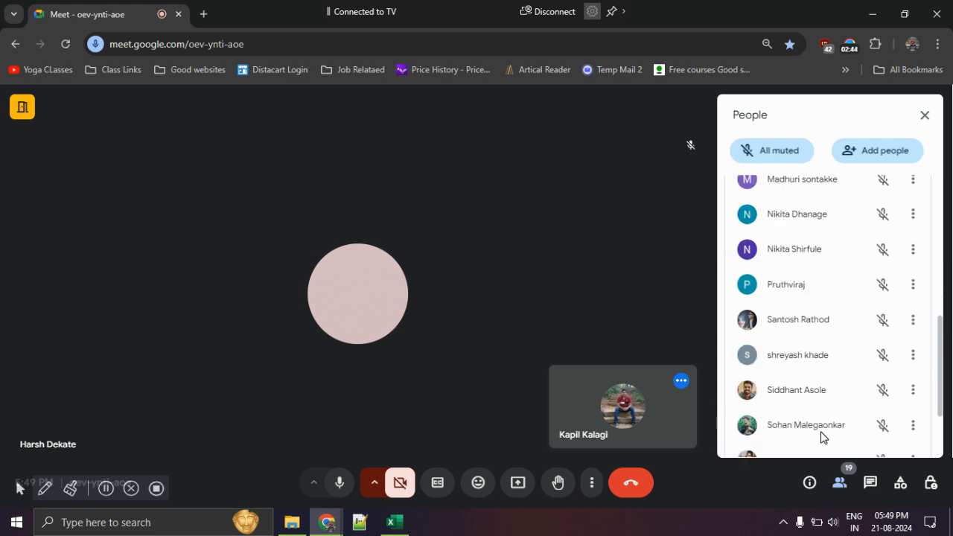
scroll(823, 437, up, 10)
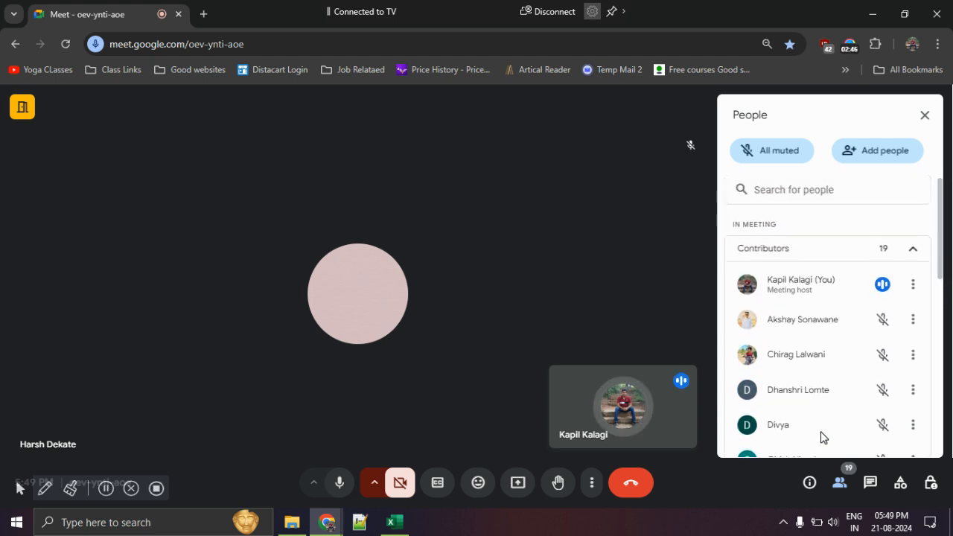
scroll(824, 437, down, 10)
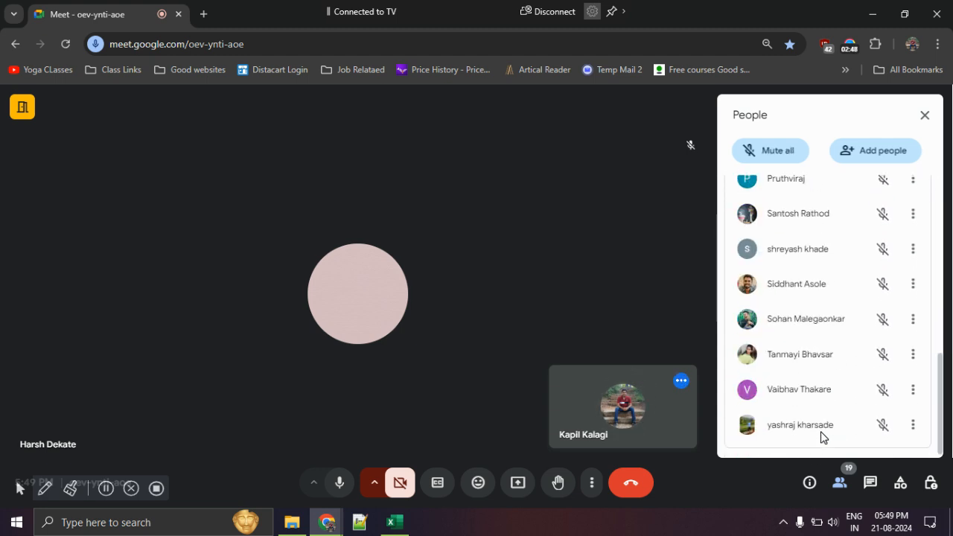
scroll(822, 437, up, 10)
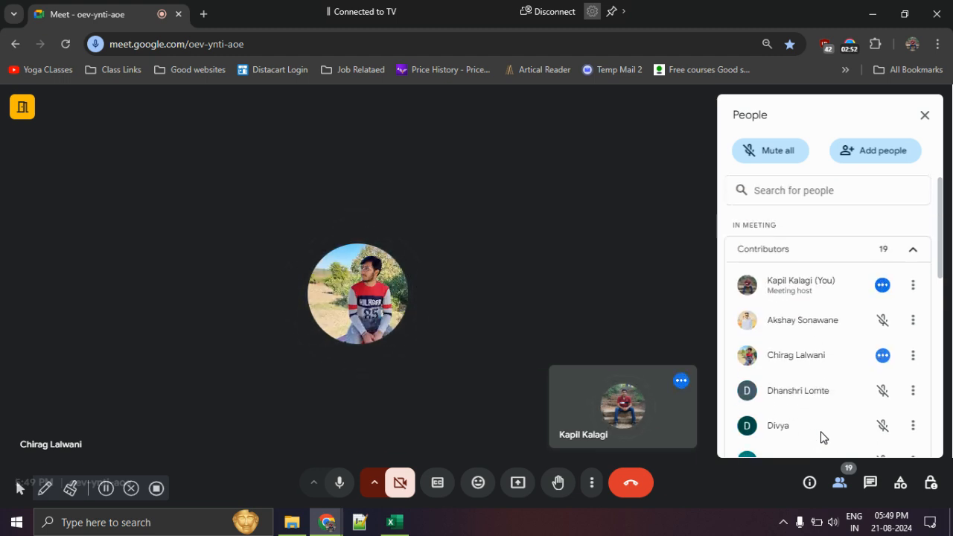
scroll(823, 437, down, 1)
scroll(822, 437, down, 1)
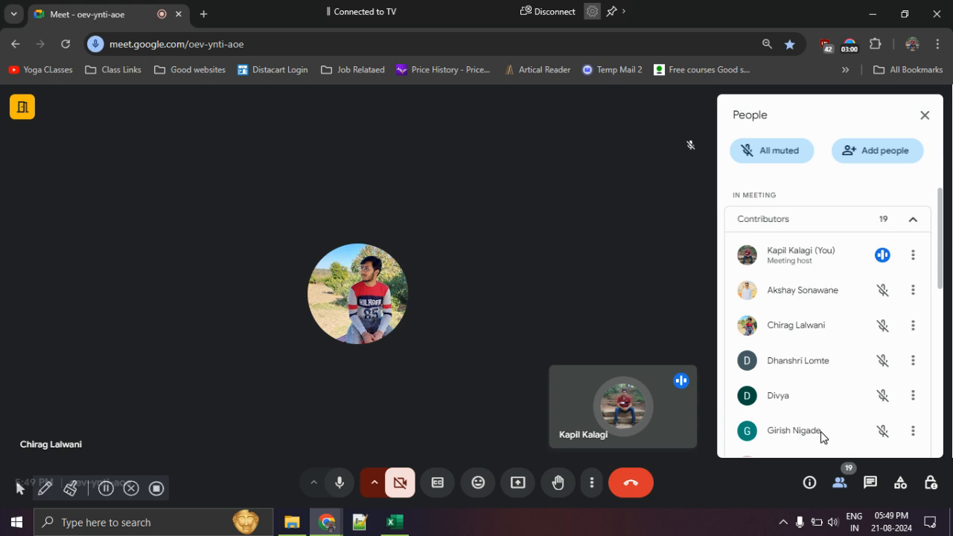
scroll(822, 437, down, 1)
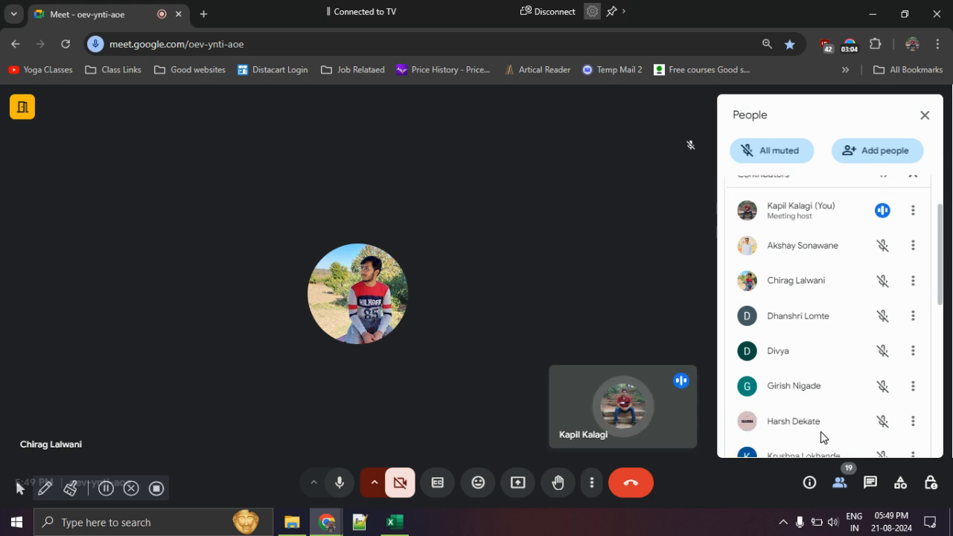
scroll(821, 437, down, 1)
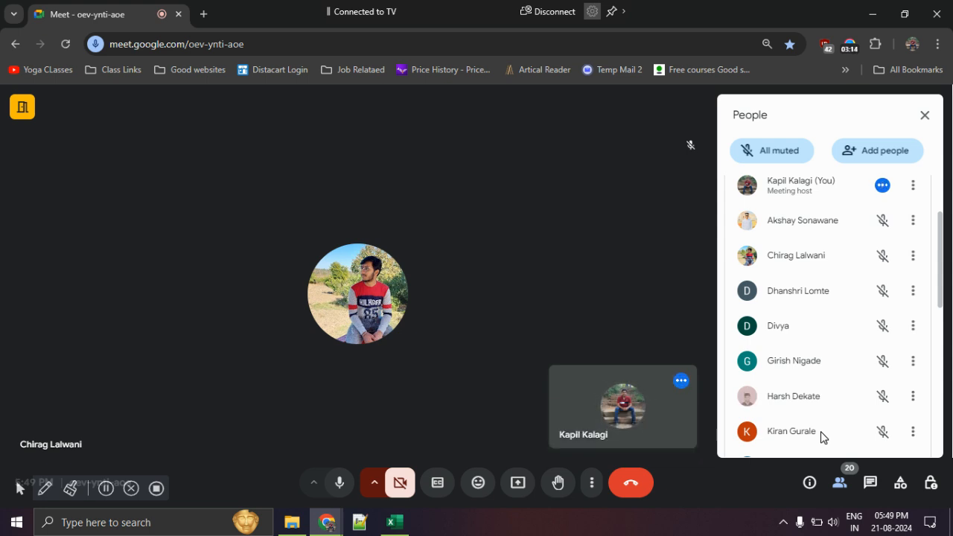
scroll(823, 437, down, 2)
scroll(822, 437, up, 3)
scroll(823, 437, up, 1)
scroll(822, 437, down, 2)
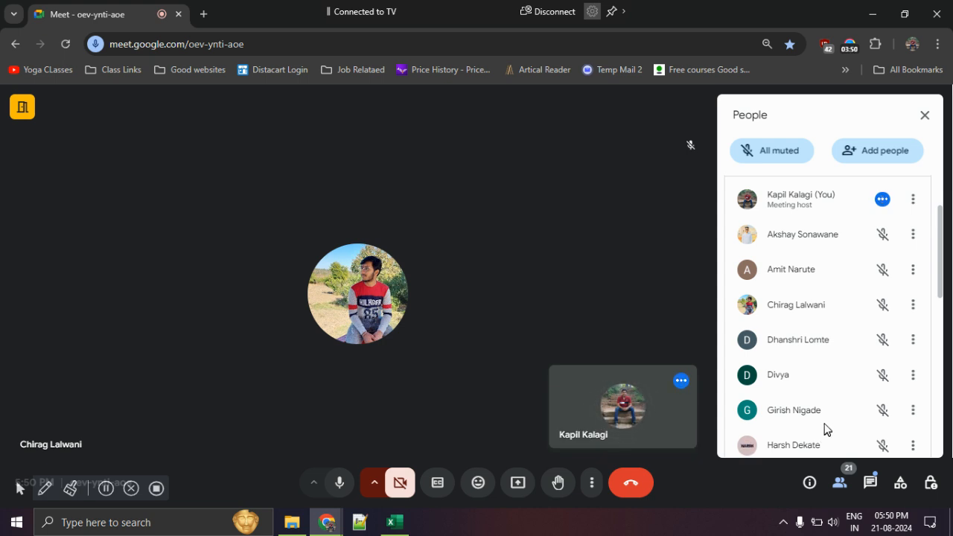
scroll(825, 414, down, 6)
scroll(824, 414, up, 8)
scroll(825, 413, down, 12)
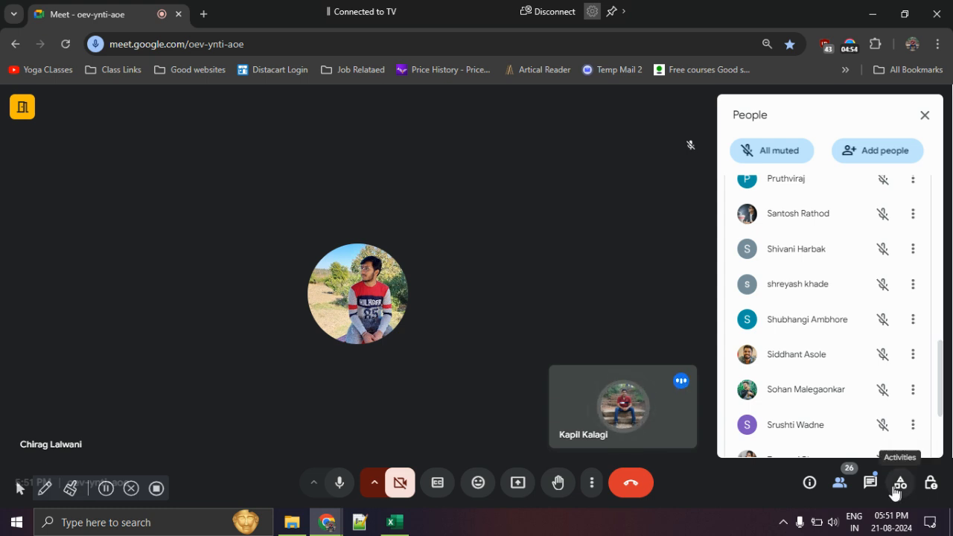
Open the in-call messages and read what the participants have written
click(871, 486)
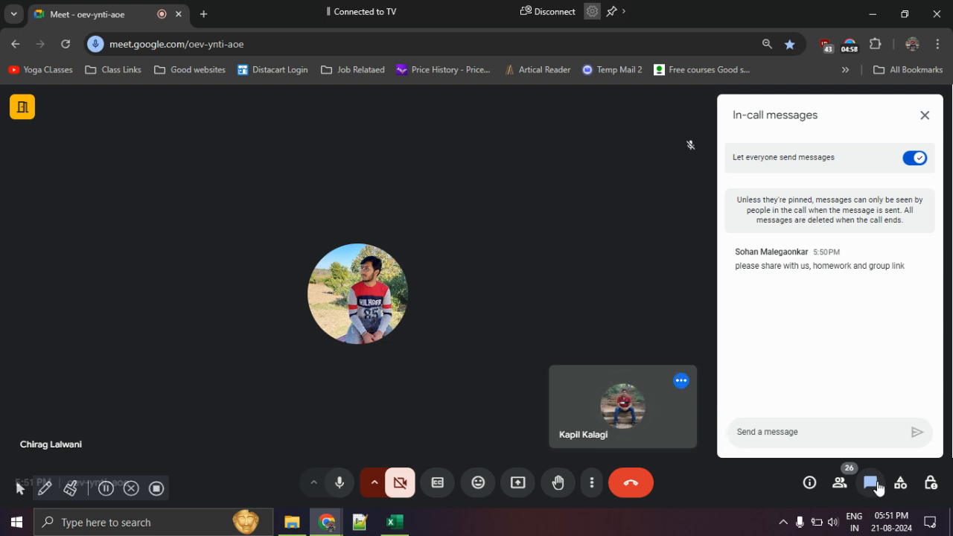
click(876, 485)
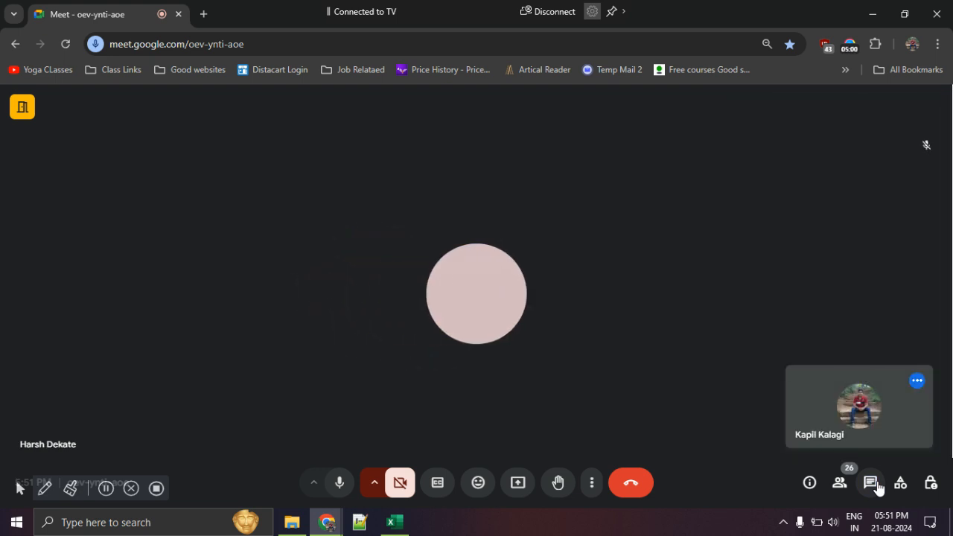
click(870, 483)
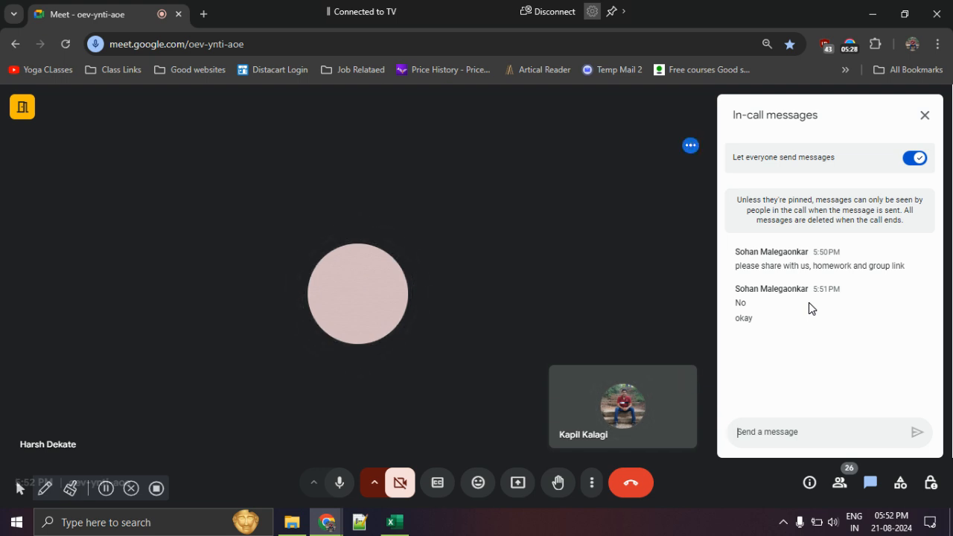
Raise the computer's speaker volume to hear the presenting participant
key(XF86AudioRaiseVolume)
key(XF86AudioRaiseVolume)
key(XF86AudioRaiseVolume)
key(XF86AudioRaiseVolume)
key(XF86AudioRaiseVolume)
key(XF86AudioRaiseVolume)
key(XF86AudioRaiseVolume)
key(XF86AudioRaiseVolume)
key(XF86AudioRaiseVolume)
key(XF86AudioRaiseVolume)
key(XF86AudioRaiseVolume)
key(XF86AudioRaiseVolume)
key(XF86AudioRaiseVolume)
key(XF86AudioRaiseVolume)
key(XF86AudioRaiseVolume)
key(XF86AudioRaiseVolume)
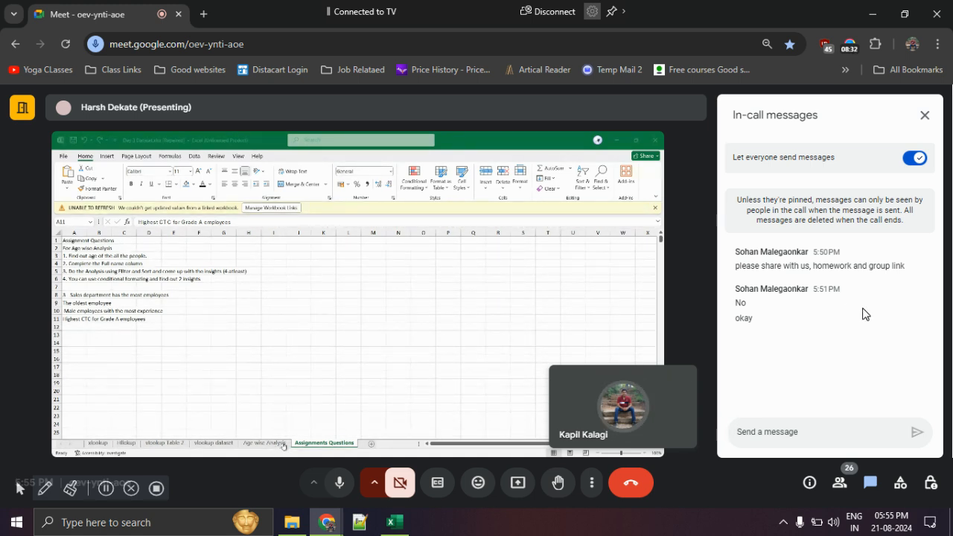
Close the in-call messages to give the participant's shared Excel screen more room
click(930, 122)
mouse_move(697, 278)
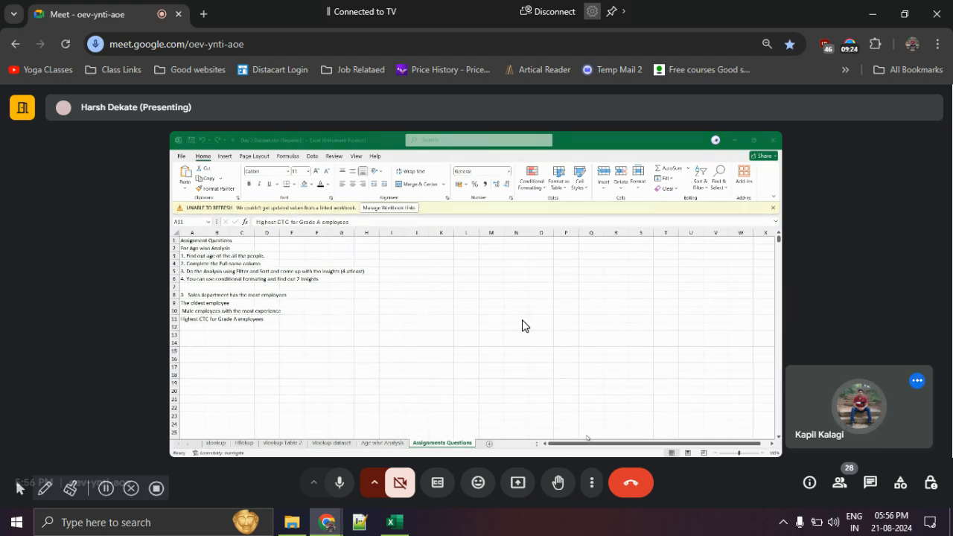
Switch to Excel to view the vlookup dataset sheet of the Day 3 class work workbook, and return to the Google Meet call
click(394, 521)
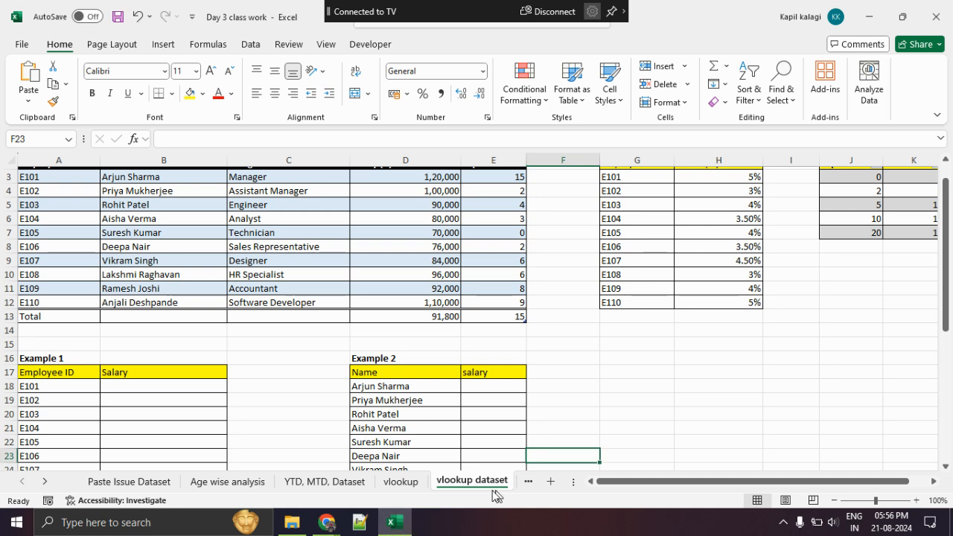
click(326, 522)
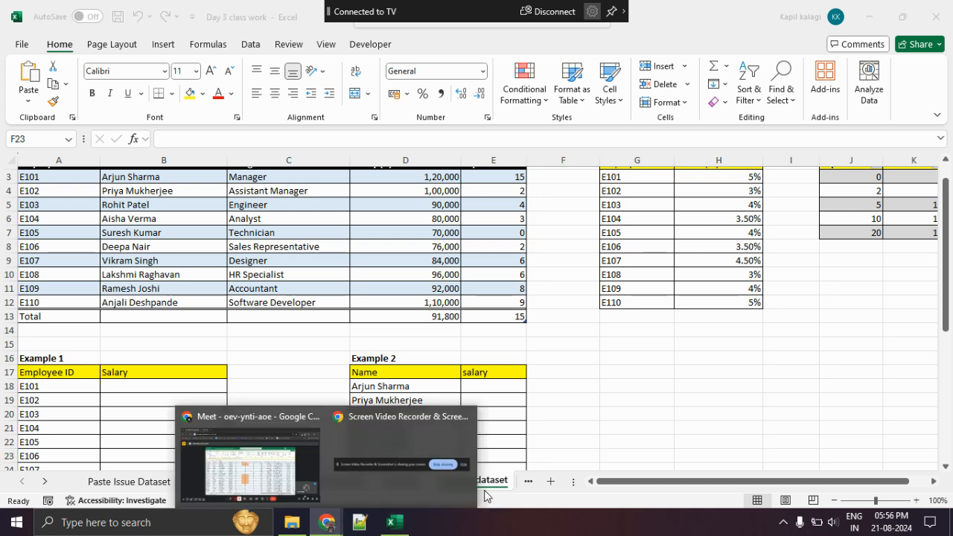
click(275, 463)
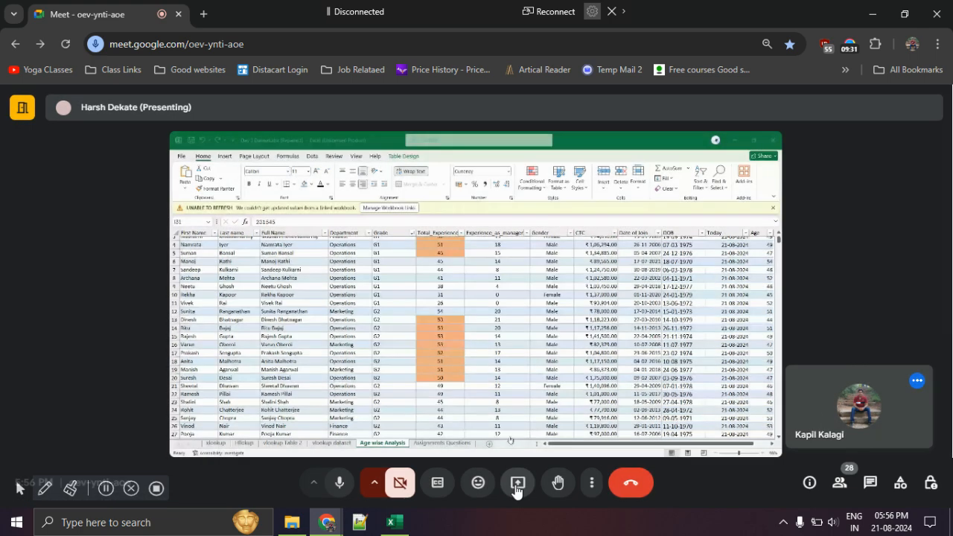
Take over as the main presenter in the Google Meet call, share the entire screen and hide the sharing notice
click(517, 484)
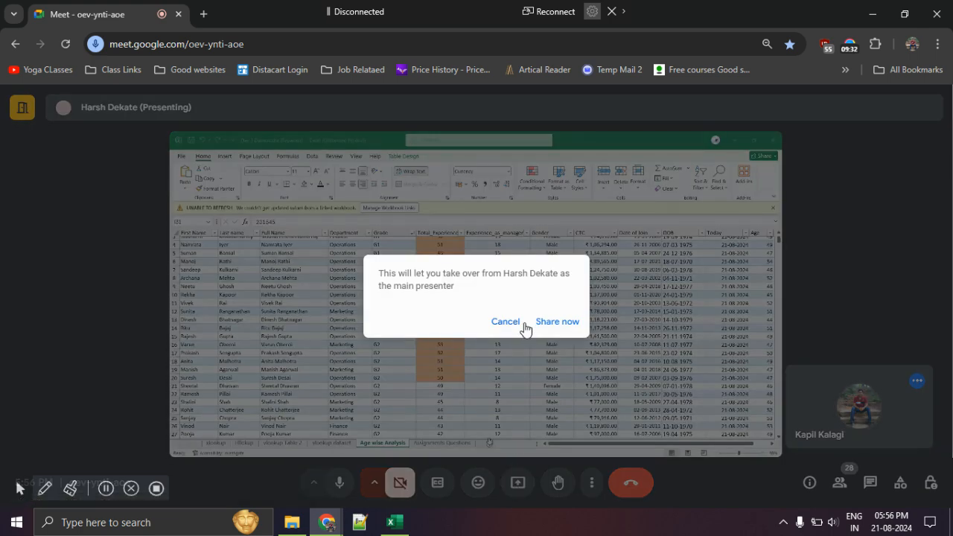
click(541, 327)
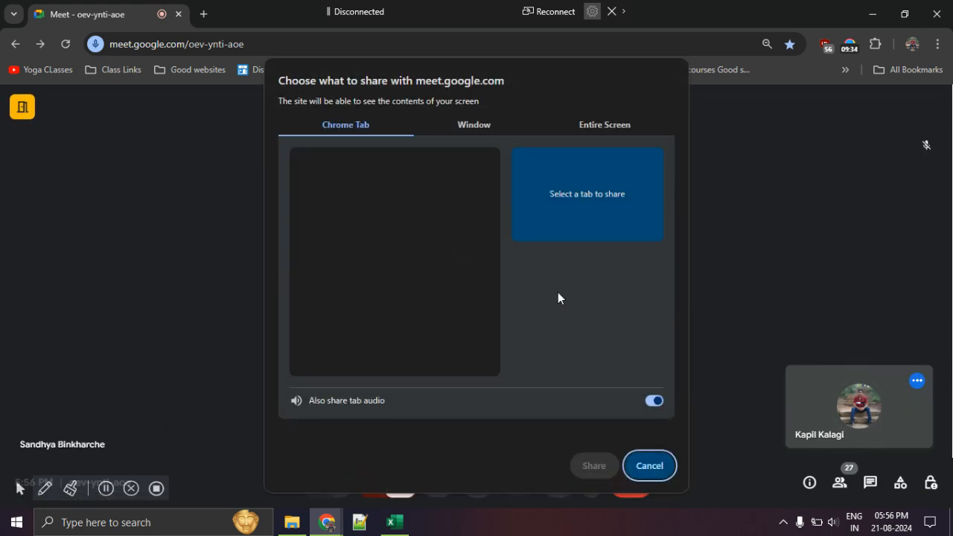
click(595, 135)
click(431, 195)
click(586, 457)
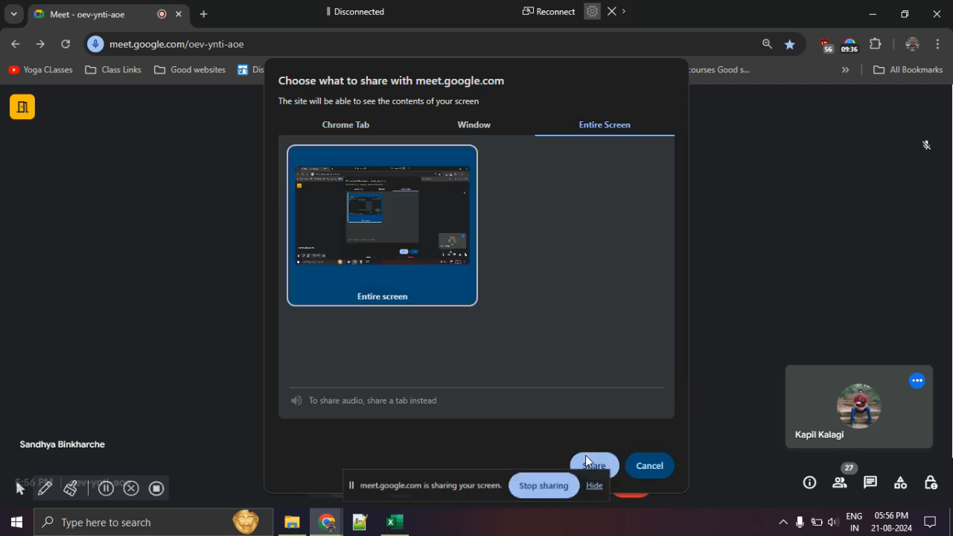
click(599, 485)
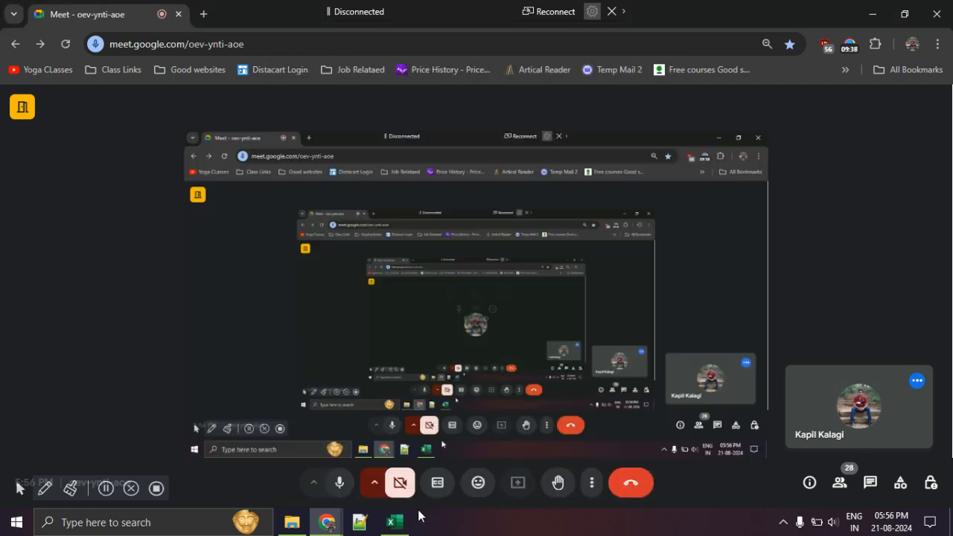
Switch to the Day 3 class work workbook in Excel and show the lookup_value argument on the vlookup sheet
click(394, 521)
scroll(313, 330, up, 1)
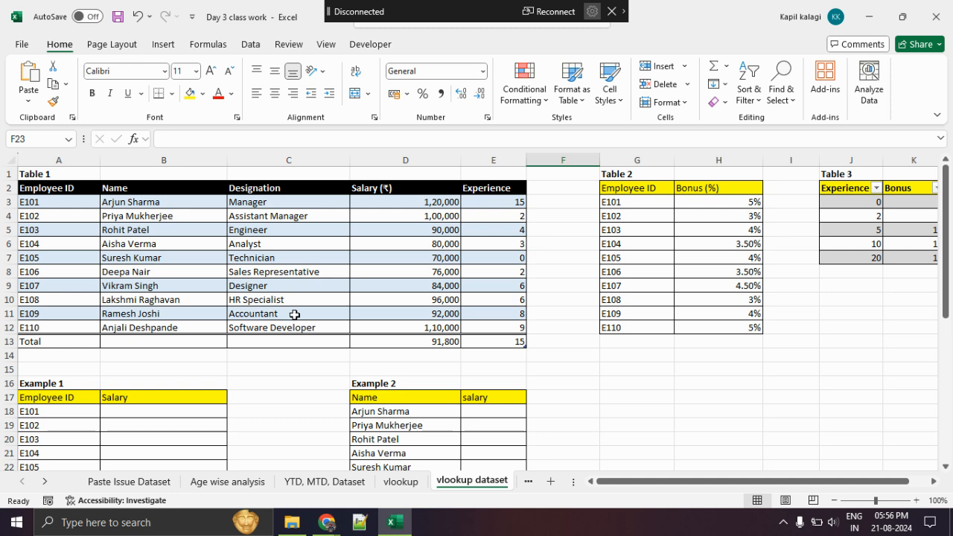
click(401, 481)
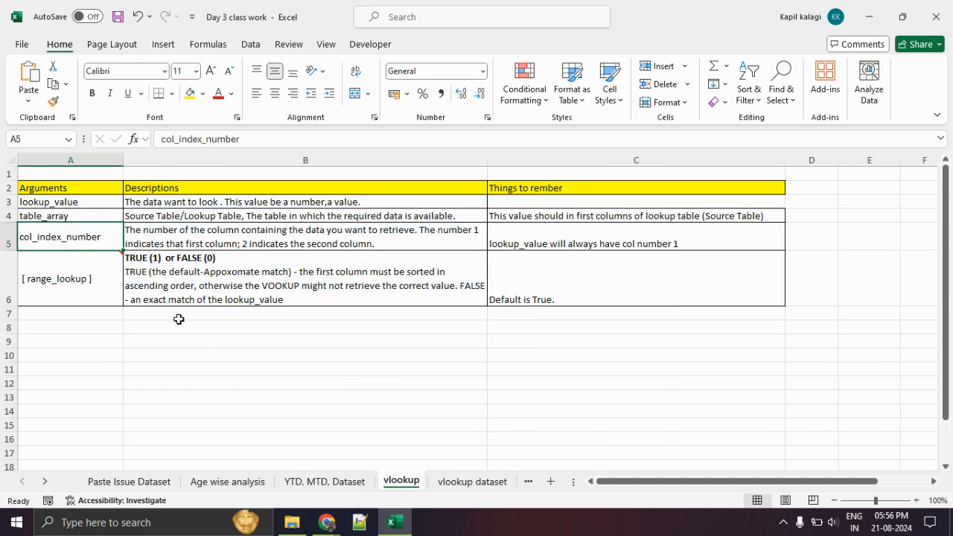
click(89, 204)
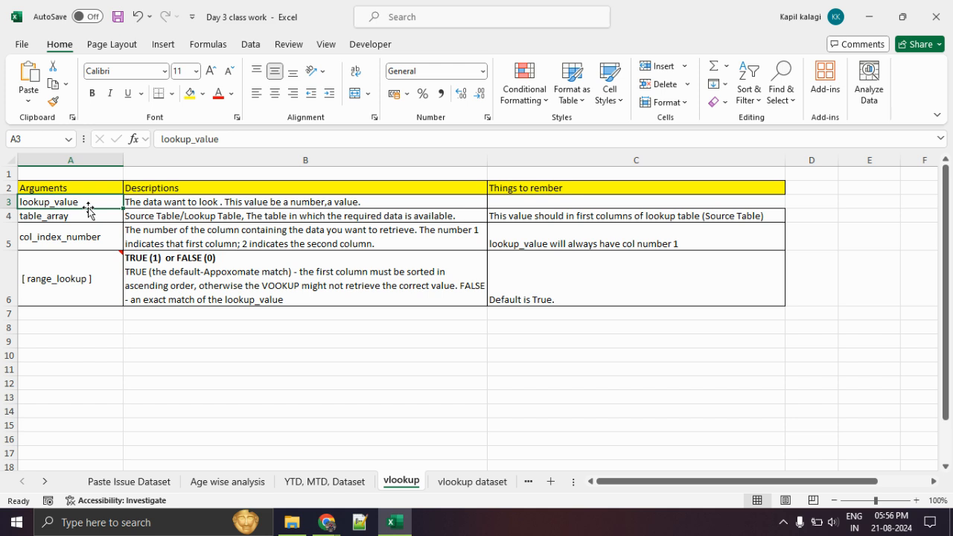
key(super+k)
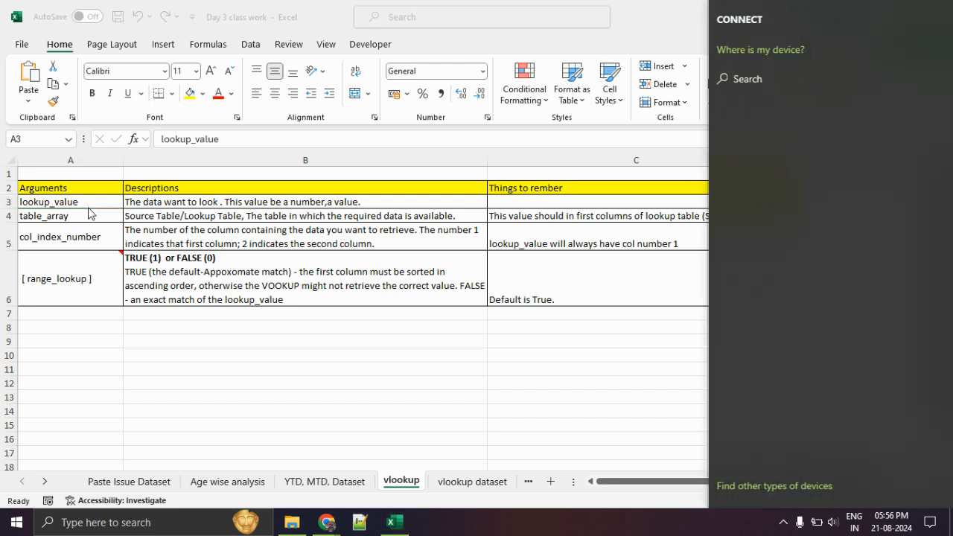
click(799, 139)
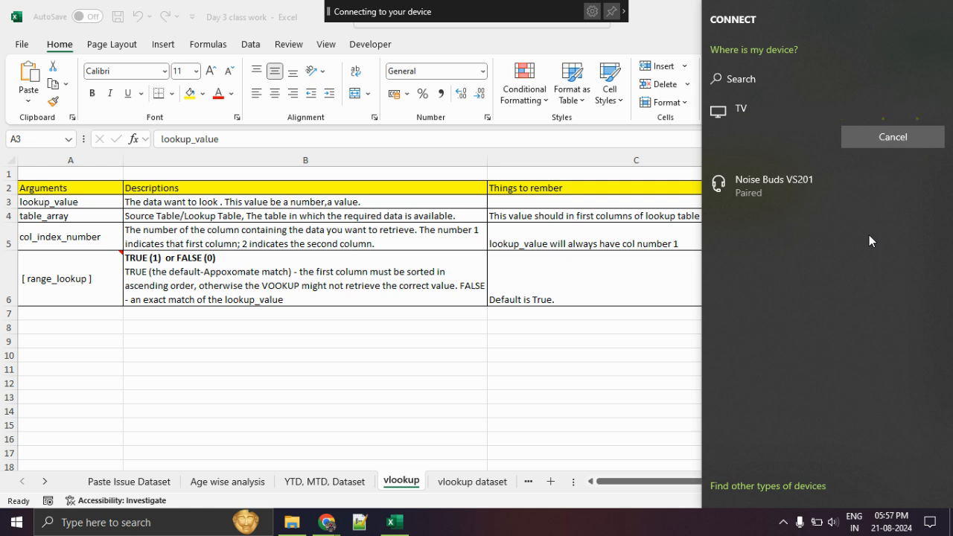
click(900, 132)
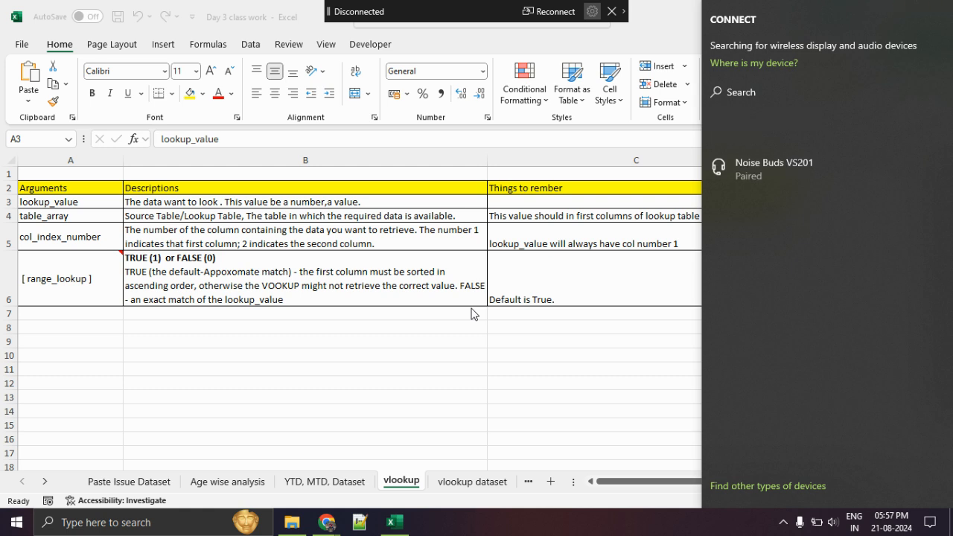
click(624, 281)
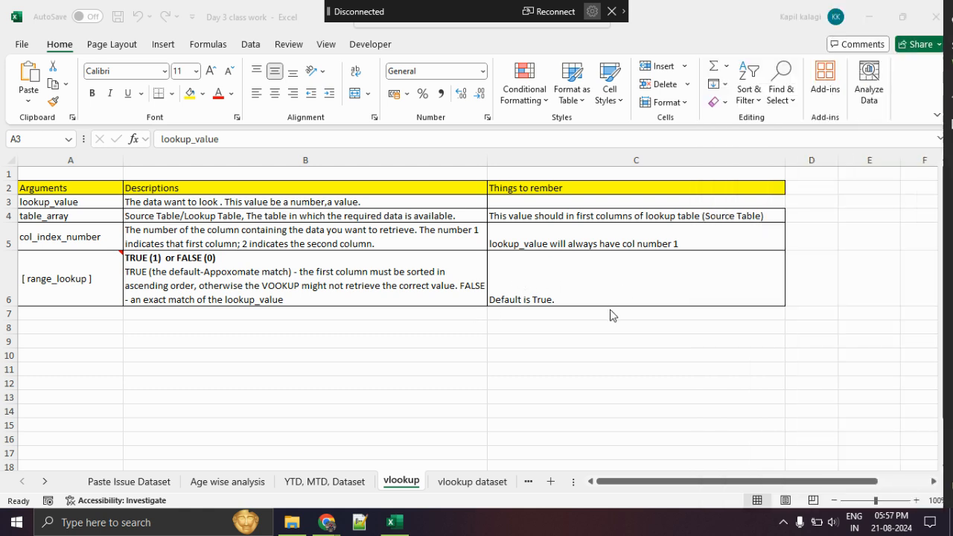
Connect the computer to the wireless display named TV and return to the worksheet
key(super+k)
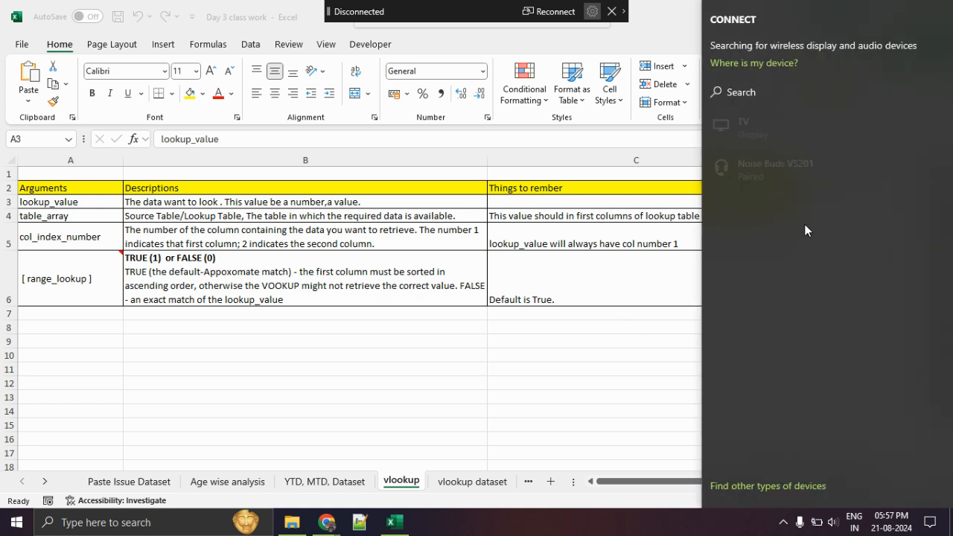
click(817, 135)
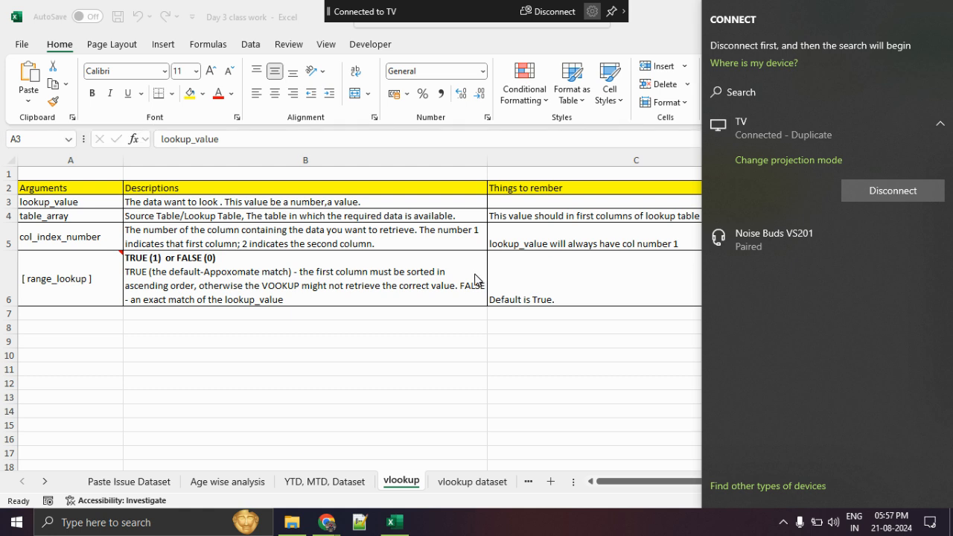
click(389, 349)
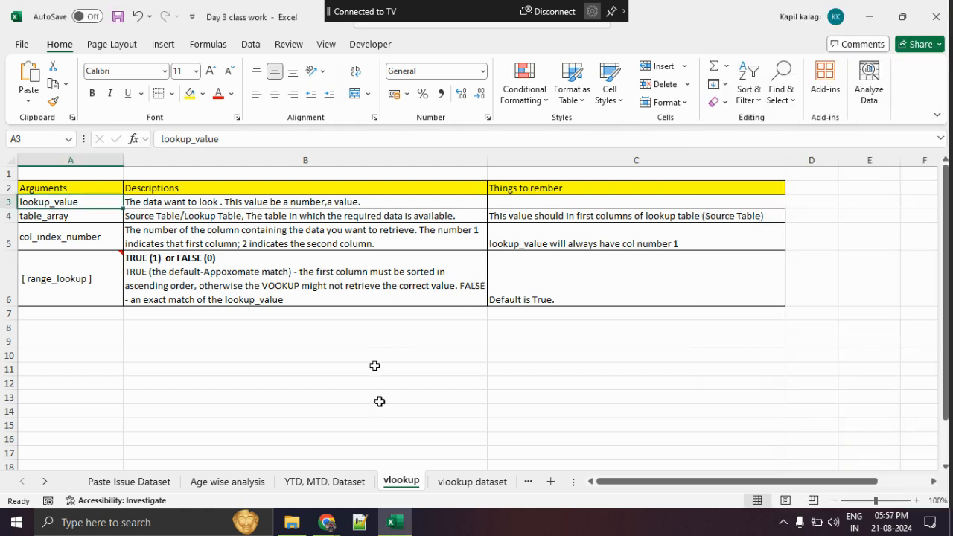
Open the vlookup dataset sheet and point out the employee records in Table 1 and the empty salary table of Example 1
click(463, 483)
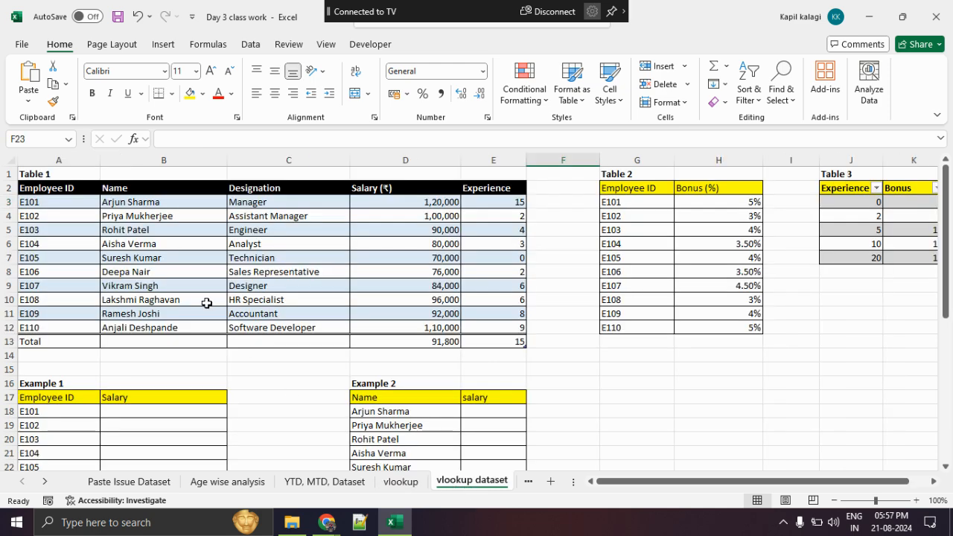
scroll(207, 304, down, 3)
drag(167, 272, 167, 293)
click(283, 310)
scroll(221, 300, up, 2)
scroll(111, 304, down, 2)
scroll(64, 267, up, 3)
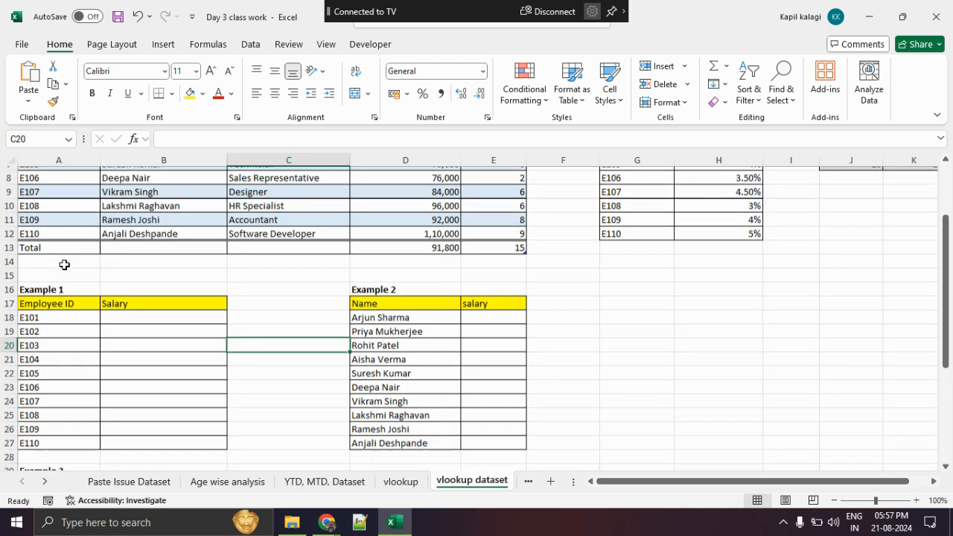
drag(63, 187, 467, 327)
scroll(168, 349, down, 4)
drag(66, 231, 161, 366)
click(159, 317)
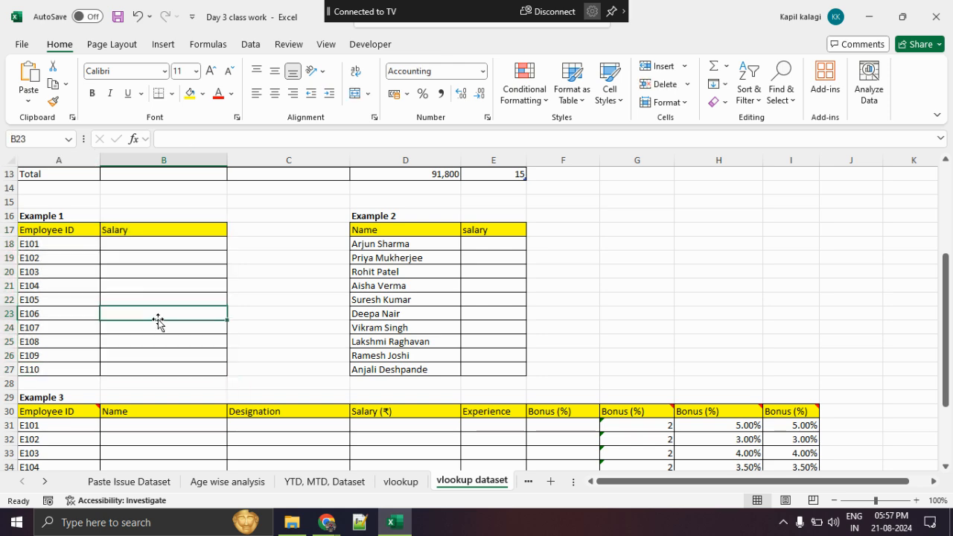
Compare the employee IDs listed in Example 1 with the Employee ID column of Table 1
scroll(159, 320, up, 4)
scroll(159, 320, down, 3)
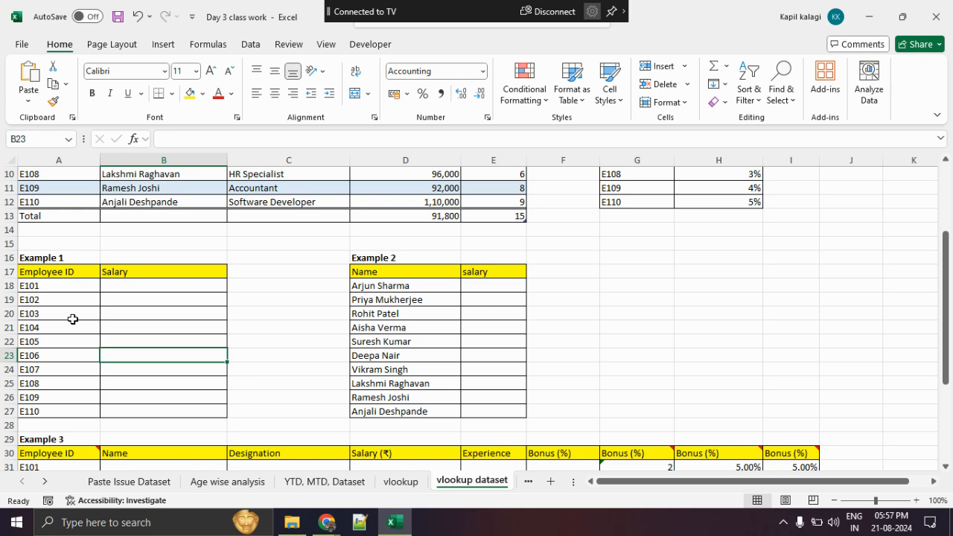
drag(78, 285, 75, 379)
scroll(75, 379, up, 3)
drag(85, 216, 82, 306)
scroll(89, 305, down, 4)
click(142, 254)
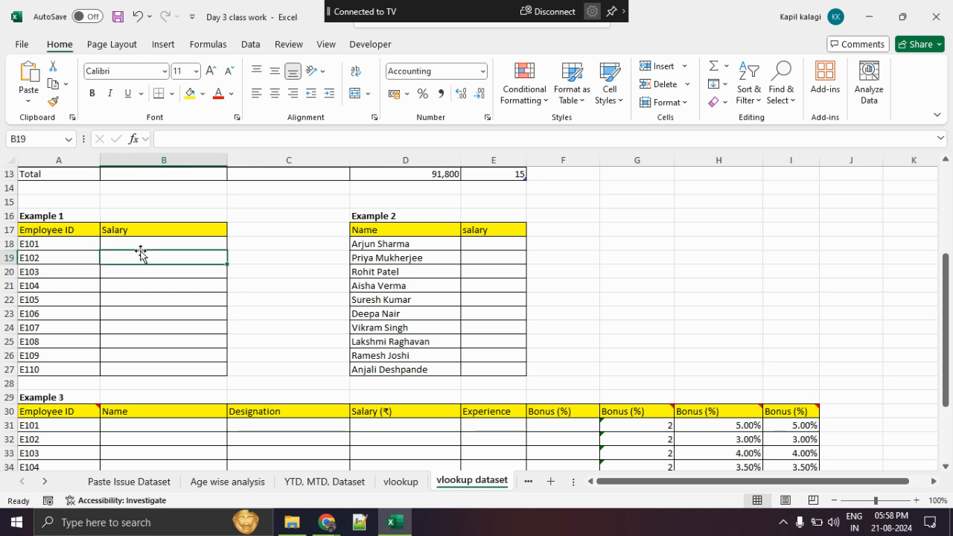
Insert the VLOOKUP function in cell B18, the first salary cell of Example 1, and bring up its function arguments
click(148, 243)
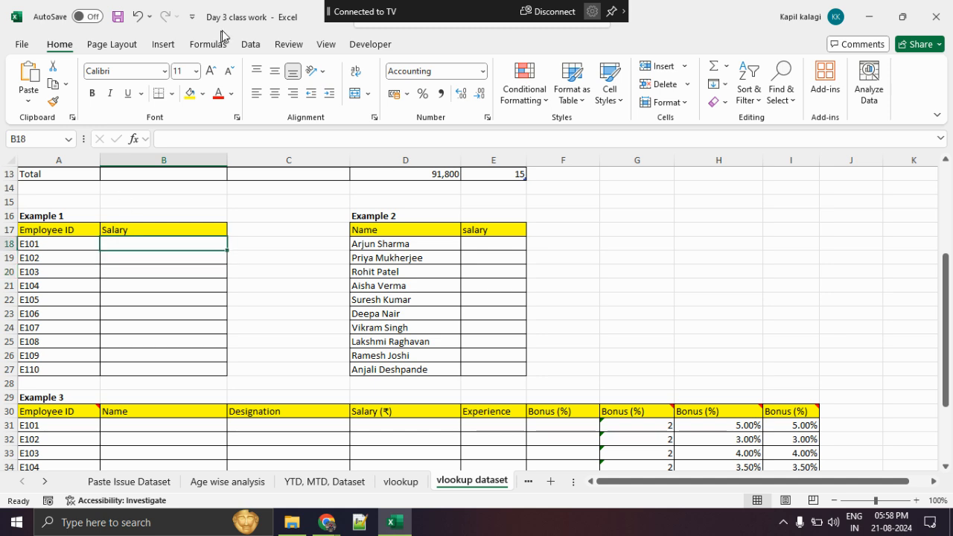
click(195, 44)
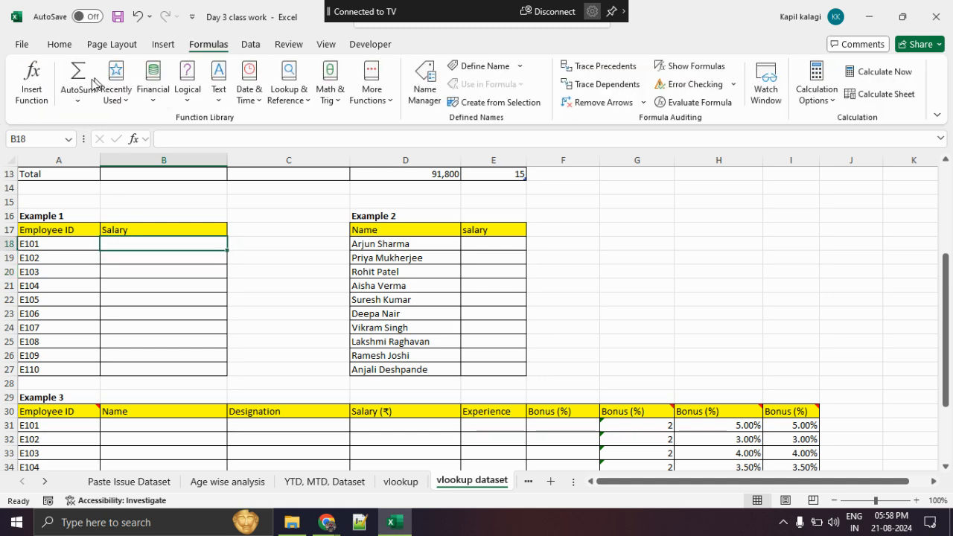
click(35, 83)
text(vlookup)
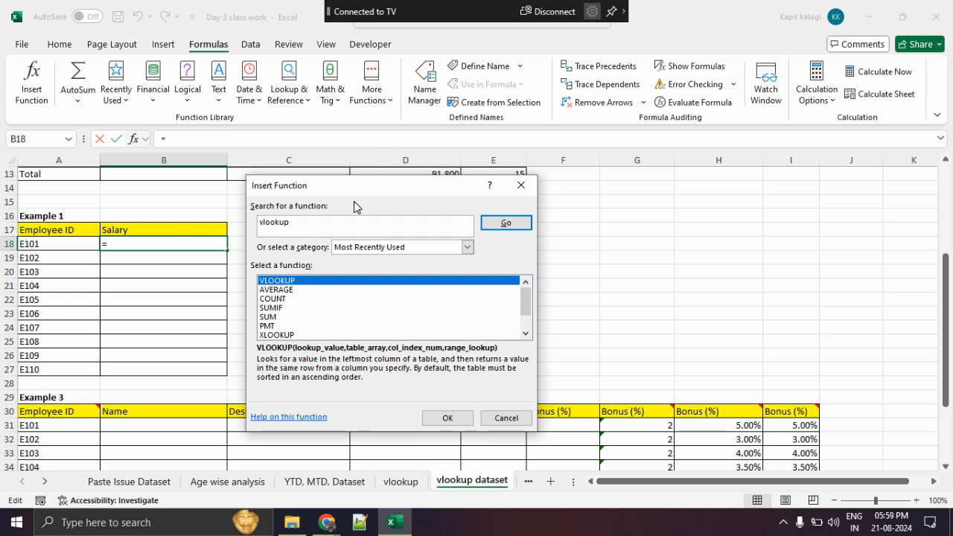
key(Return)
click(448, 418)
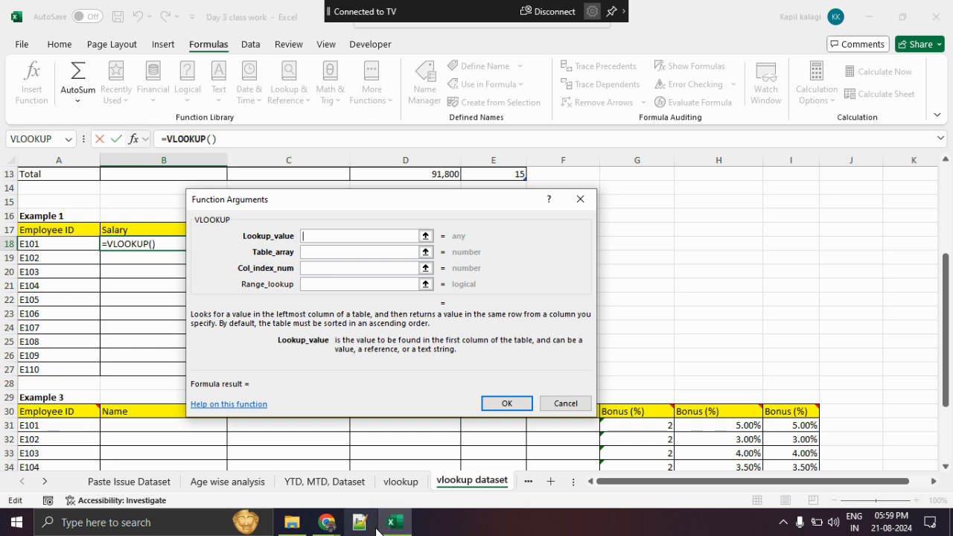
Switch to the Google Meet call, read the new in-call messages and close them
click(328, 523)
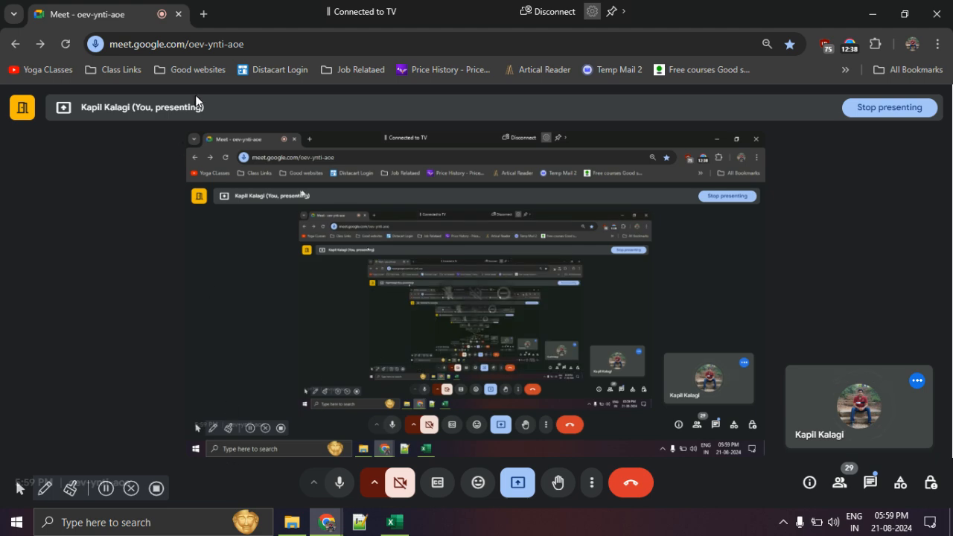
mouse_move(326, 525)
click(357, 489)
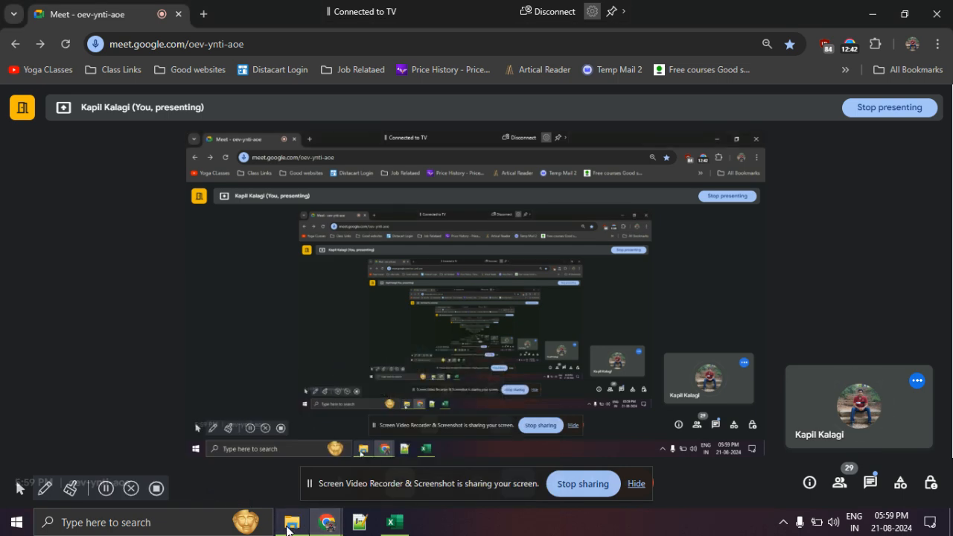
mouse_move(288, 527)
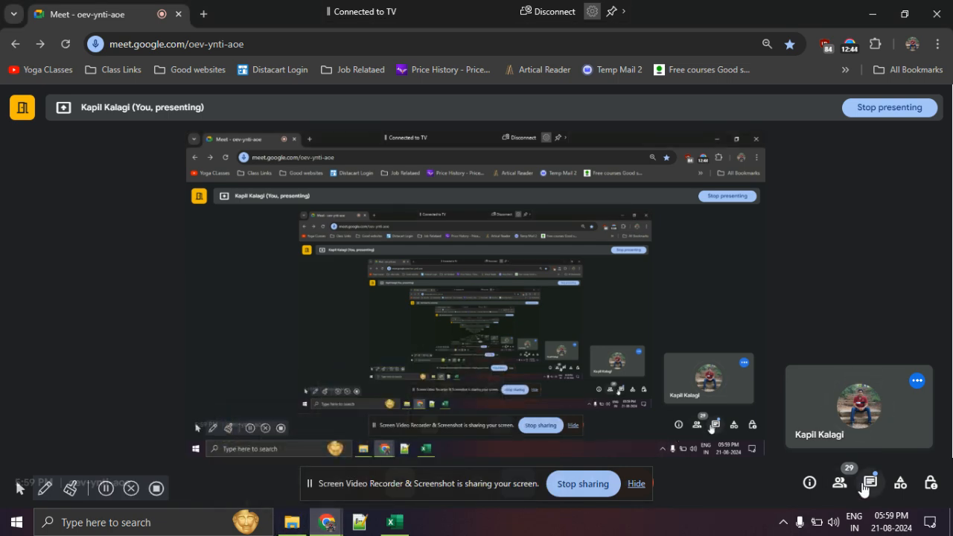
click(865, 484)
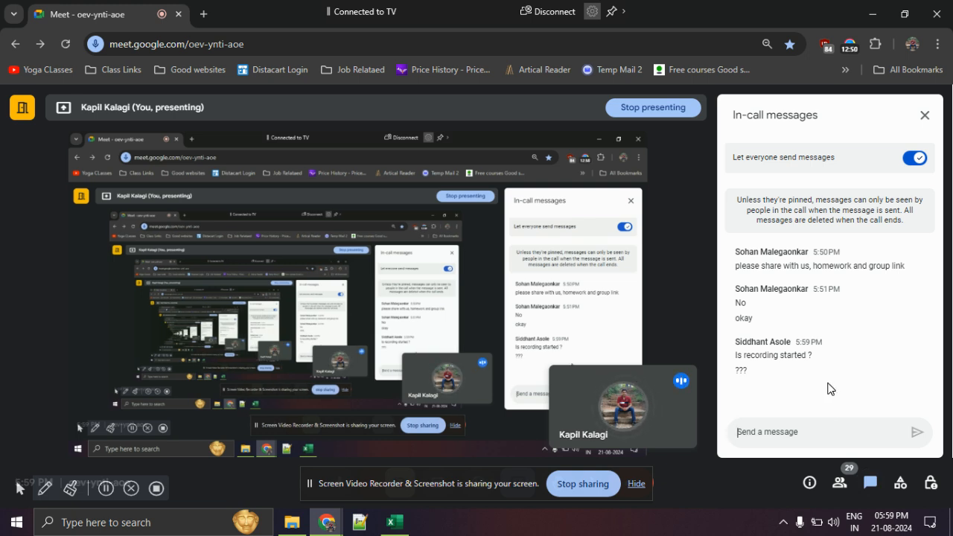
click(923, 114)
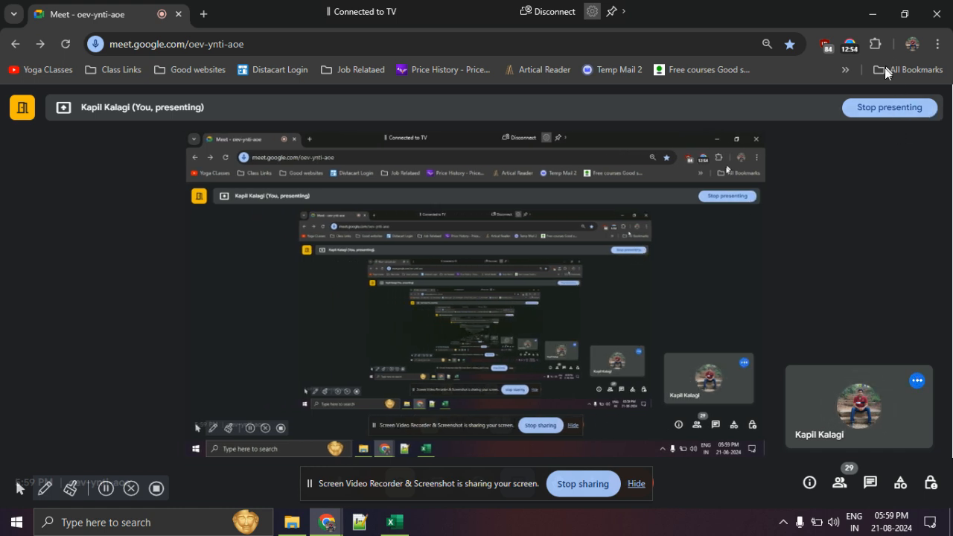
Switch to File Explorer, go up to the Excel Class folder and launch the ZoomIt application
click(289, 528)
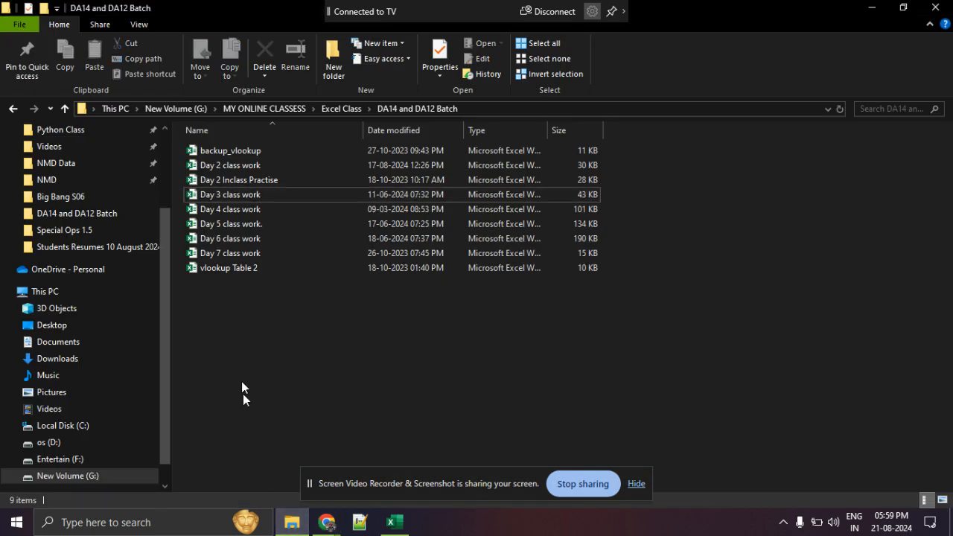
click(341, 109)
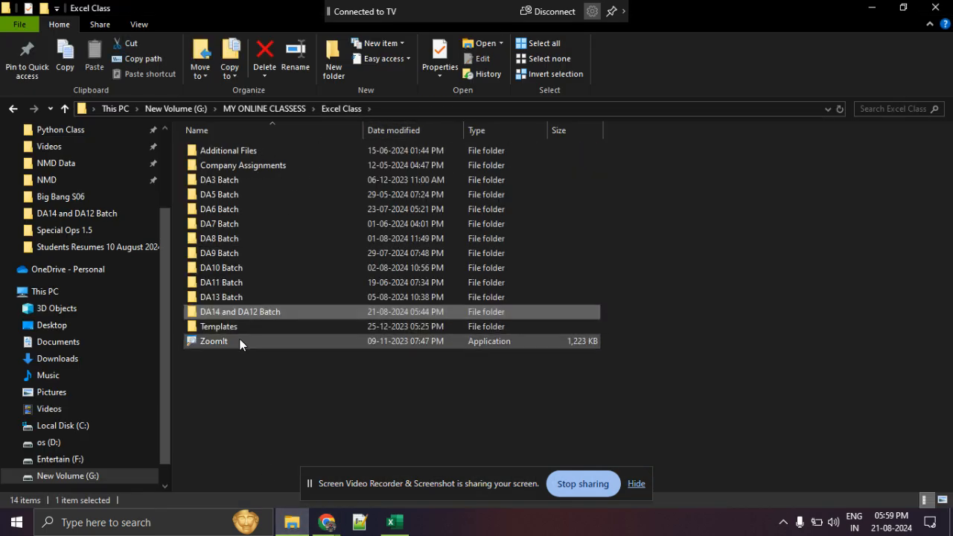
double_click(240, 340)
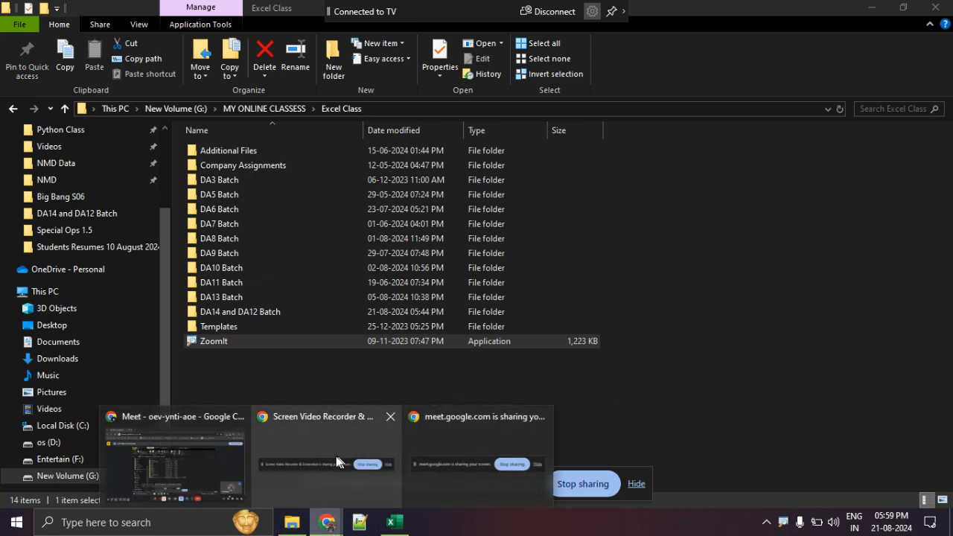
Circle the recorder extension's timer in the Google Meet window with a freehand drawing, clear it and return to the VLOOKUP arguments in Excel
click(215, 463)
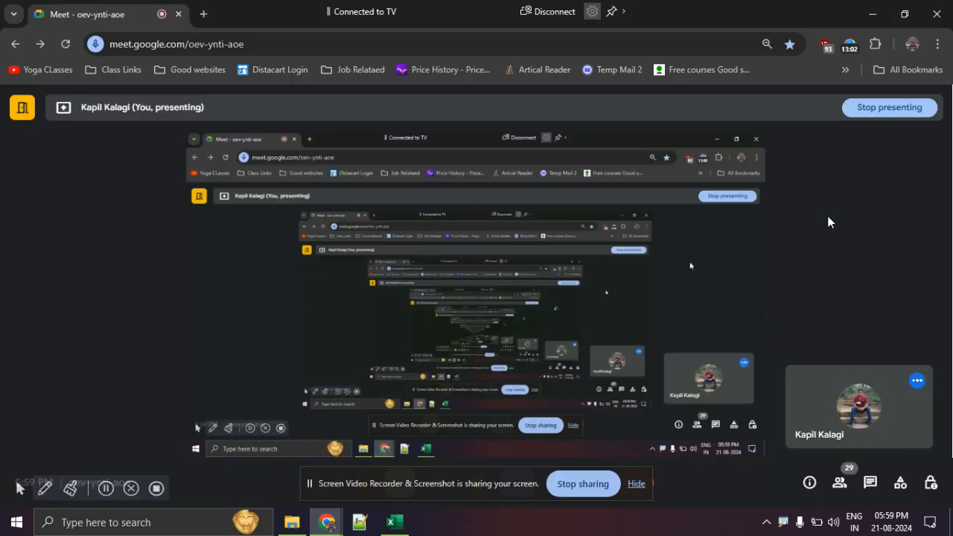
drag(859, 24, 875, 37)
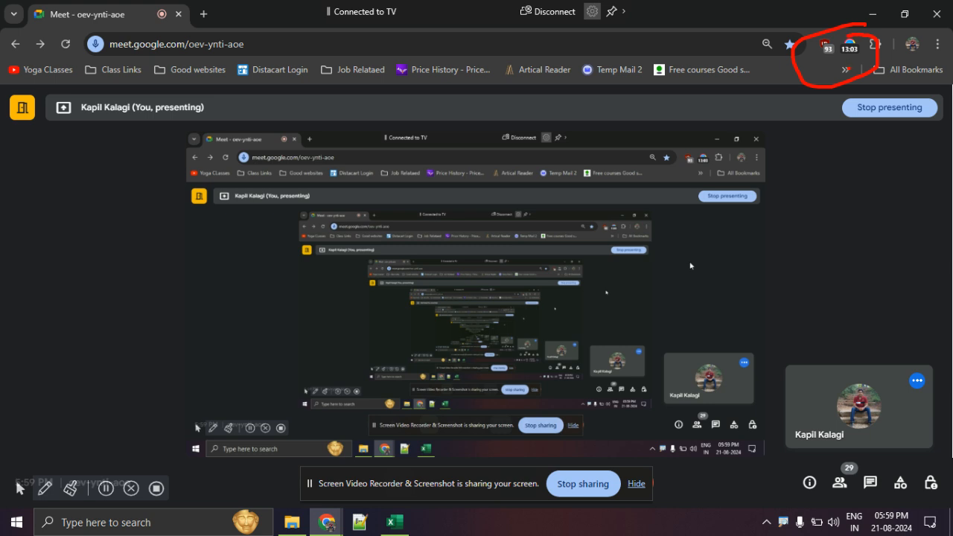
drag(826, 22, 866, 80)
key(Escape)
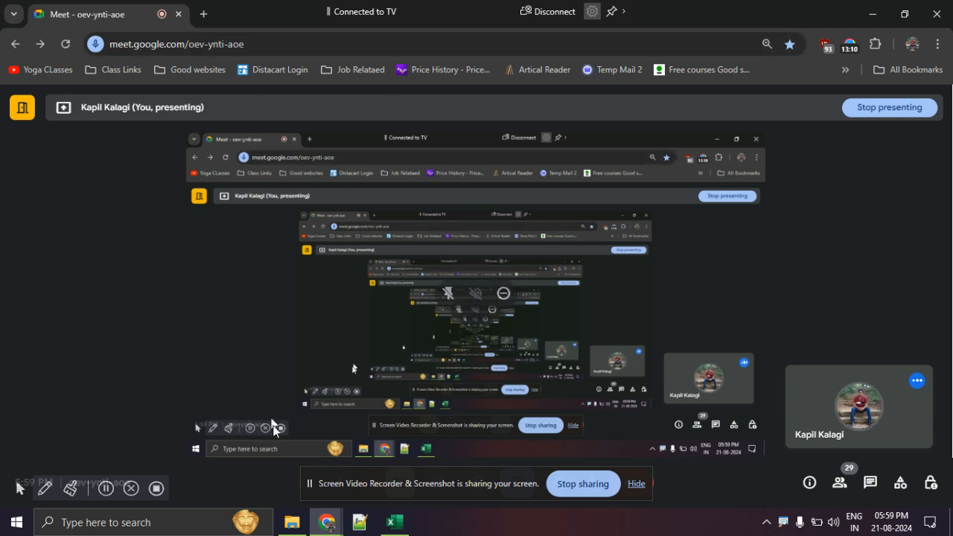
click(410, 521)
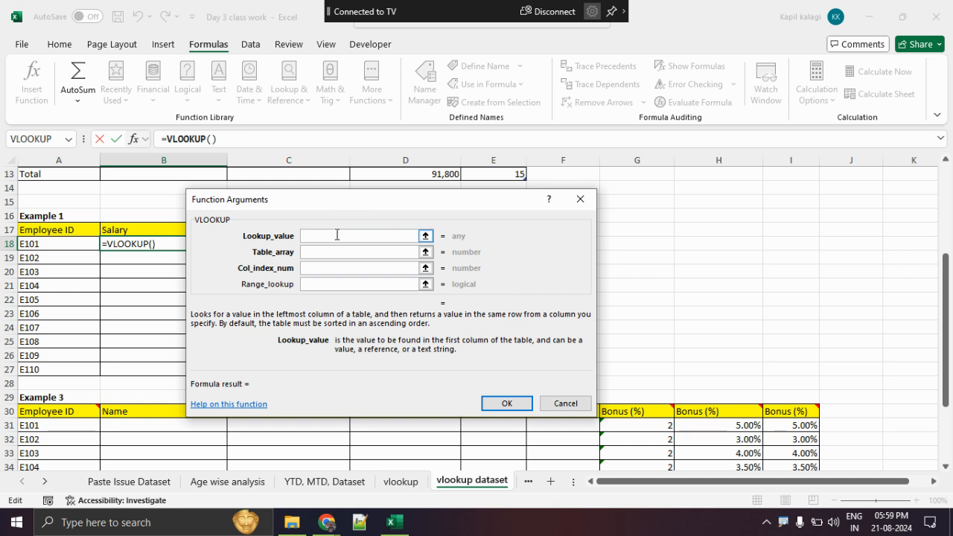
Set the lookup value to cell A18, then zoom in and circle the Table_array range selector with a freehand drawing and clear it
click(73, 241)
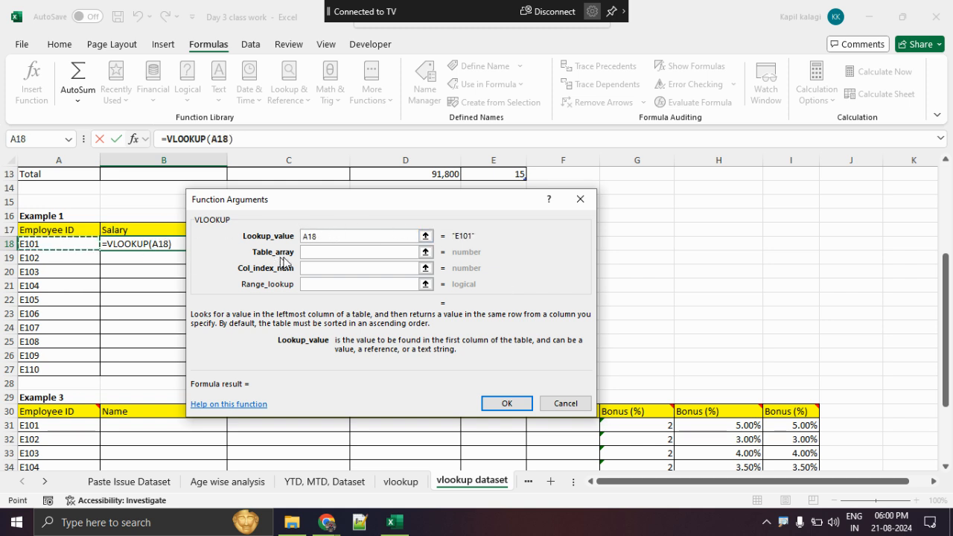
click(313, 253)
scroll(111, 246, up, 4)
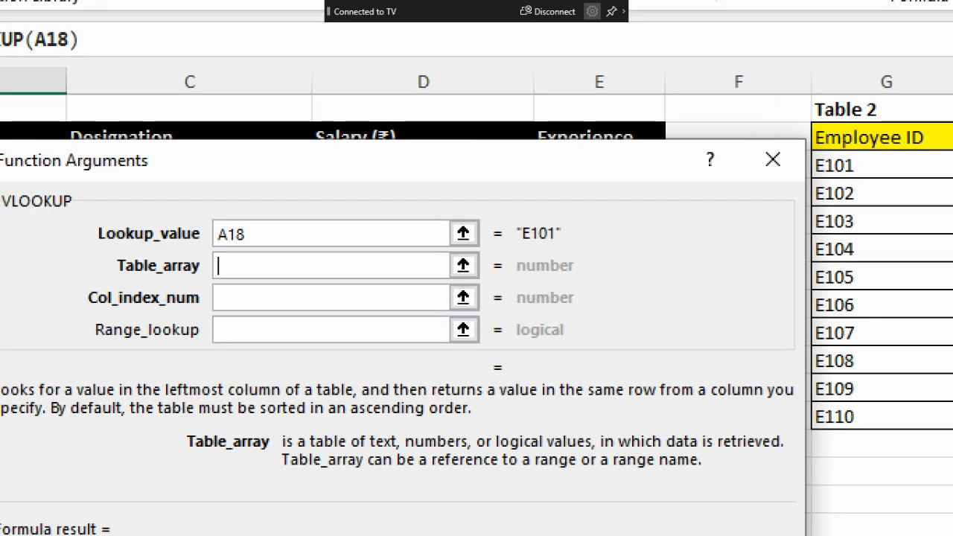
scroll(422, 244, up, 1)
click(423, 243)
mouse_move(541, 236)
mouse_down()
mouse_move(653, 331)
mouse_move(476, 217)
mouse_up()
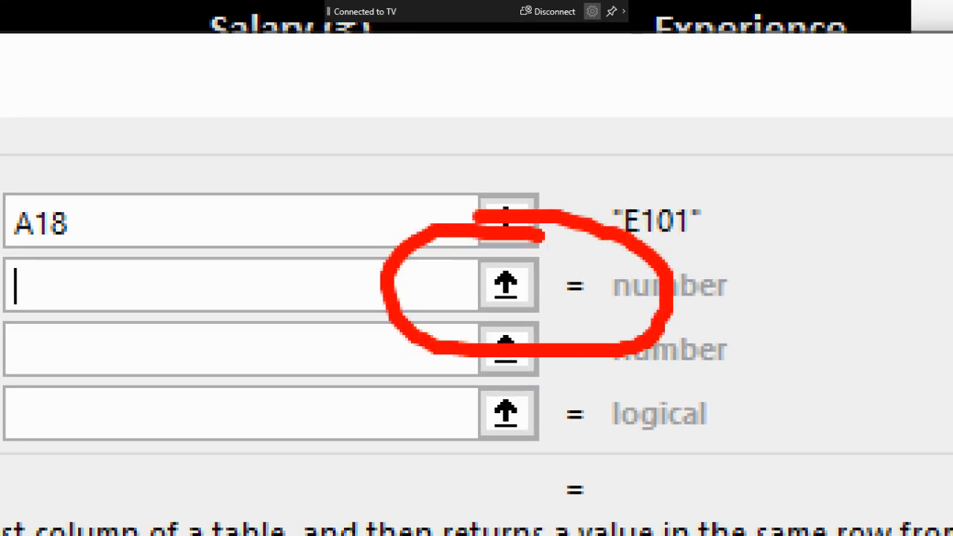
key(Escape)
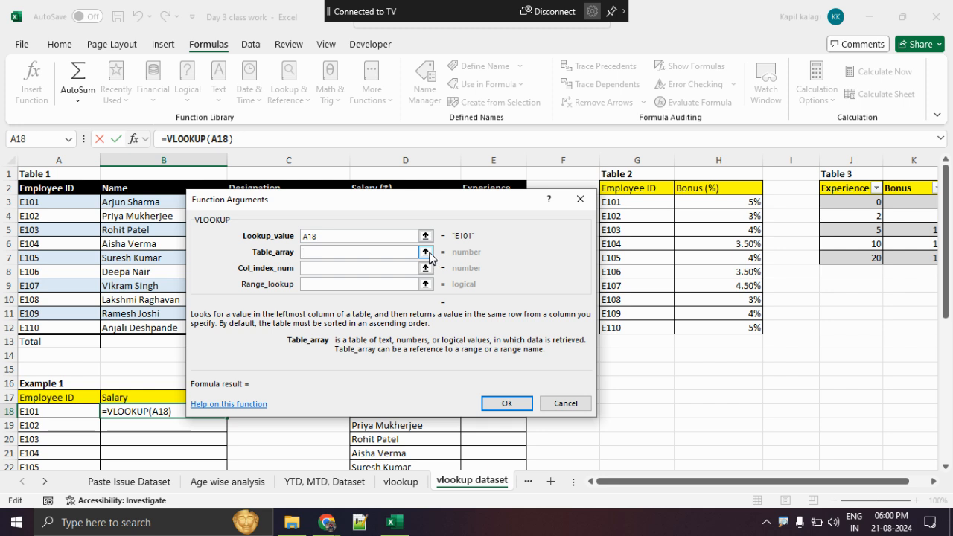
Move the collapsed arguments dialog off Table 1 and set the table array to its data rows, A3:E12
click(425, 252)
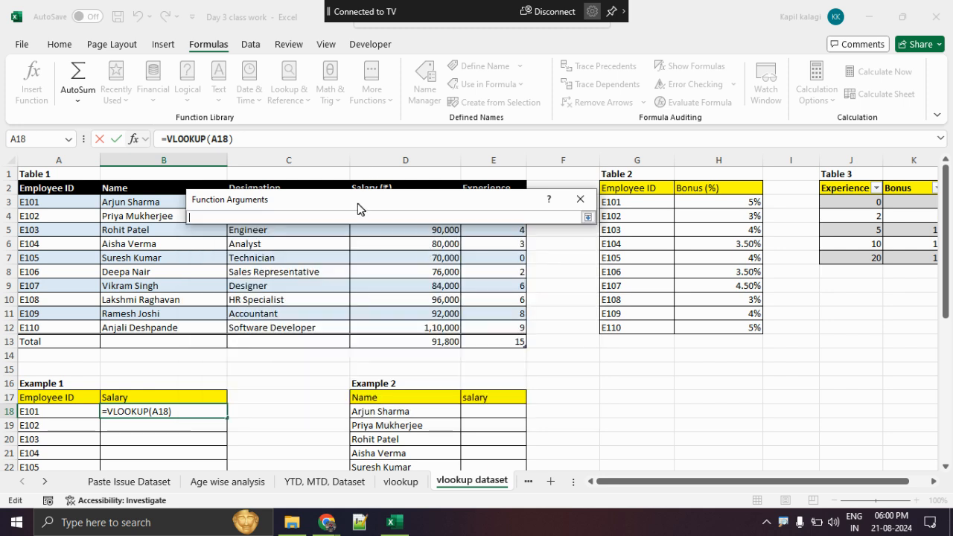
drag(358, 205, 579, 134)
drag(70, 202, 484, 328)
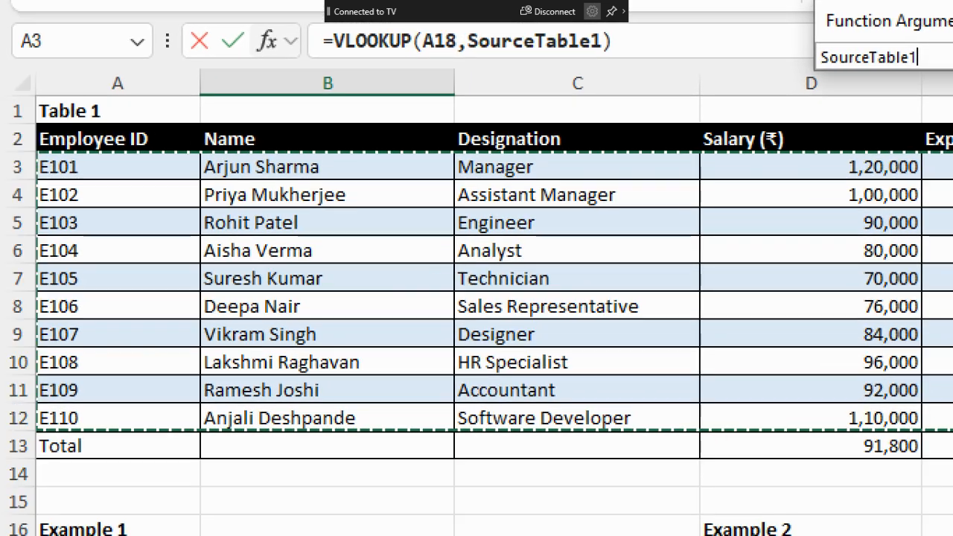
Mark up Table 1 and the table array reference freehand on a zoomed view, clear the marks and restore the full function arguments
mouse_move(378, 121)
mouse_down()
mouse_move(15, 205)
mouse_move(334, 454)
mouse_move(748, 463)
mouse_move(822, 434)
mouse_up()
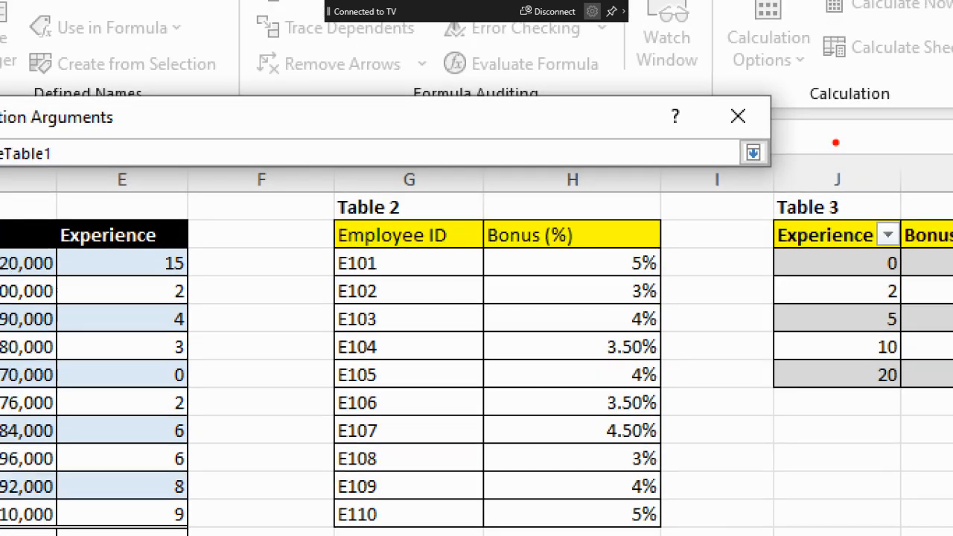
mouse_move(812, 134)
mouse_down()
mouse_move(700, 179)
mouse_move(787, 141)
mouse_up()
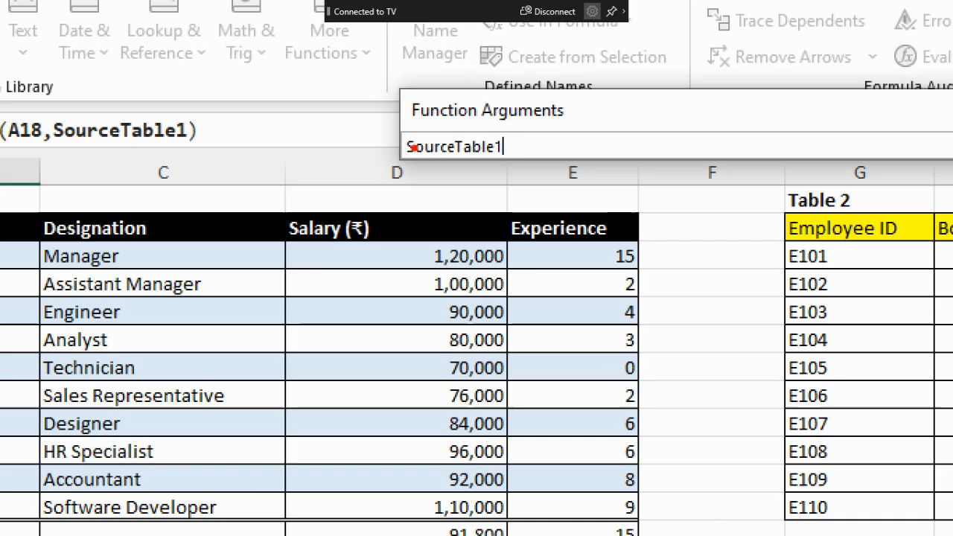
mouse_move(524, 132)
mouse_down()
mouse_move(515, 124)
mouse_move(615, 139)
mouse_move(530, 105)
mouse_up()
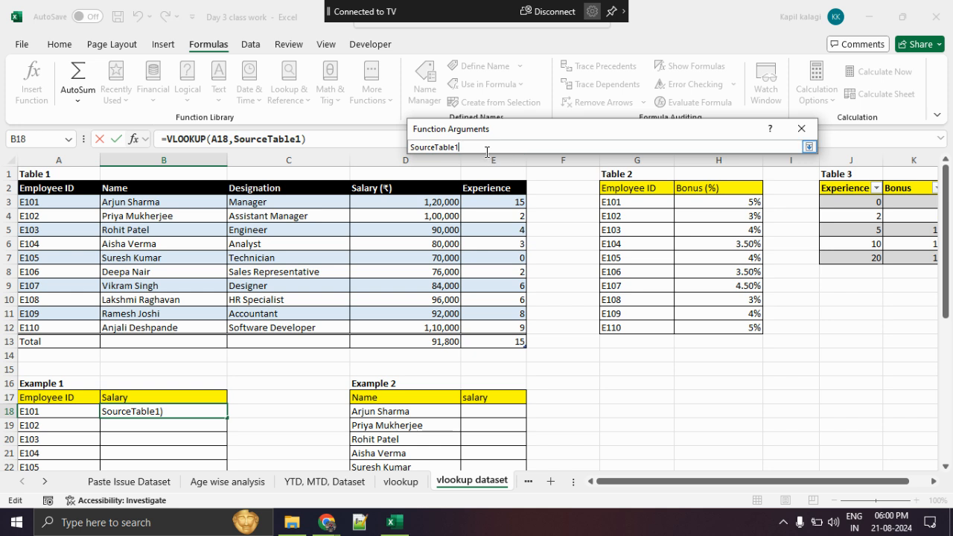
click(809, 147)
Number Table 1's columns 1 to 4 freehand, circle the Salary heading, clear the drawing and set the column index number to 4
click(573, 197)
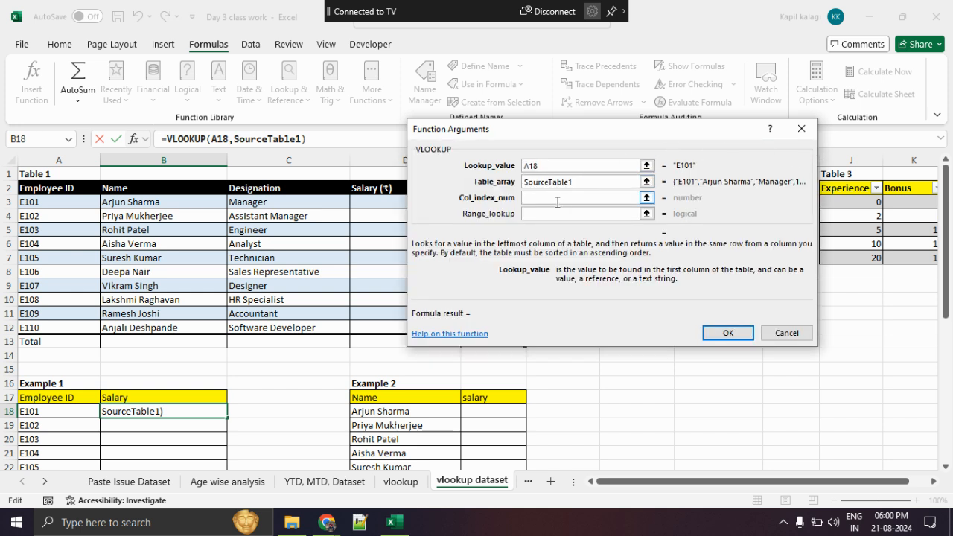
click(559, 199)
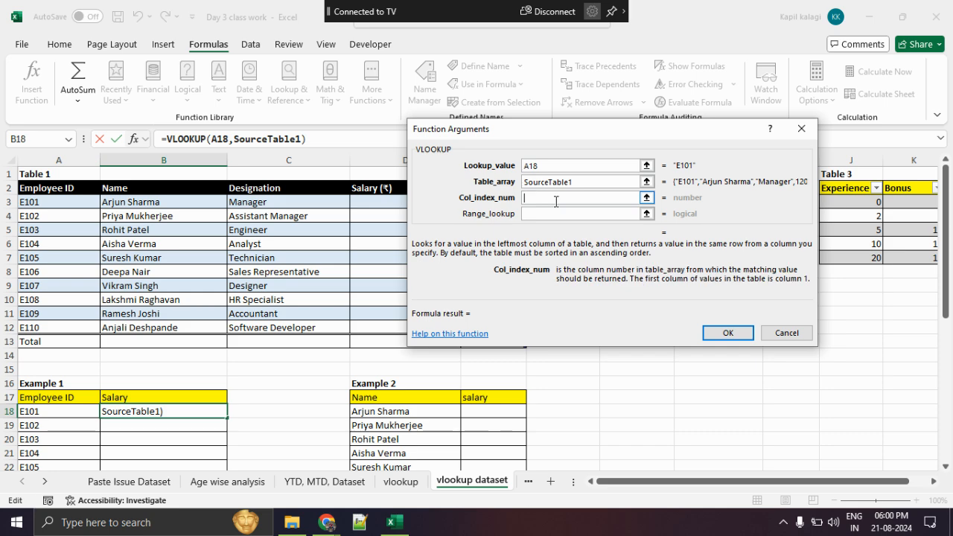
click(646, 197)
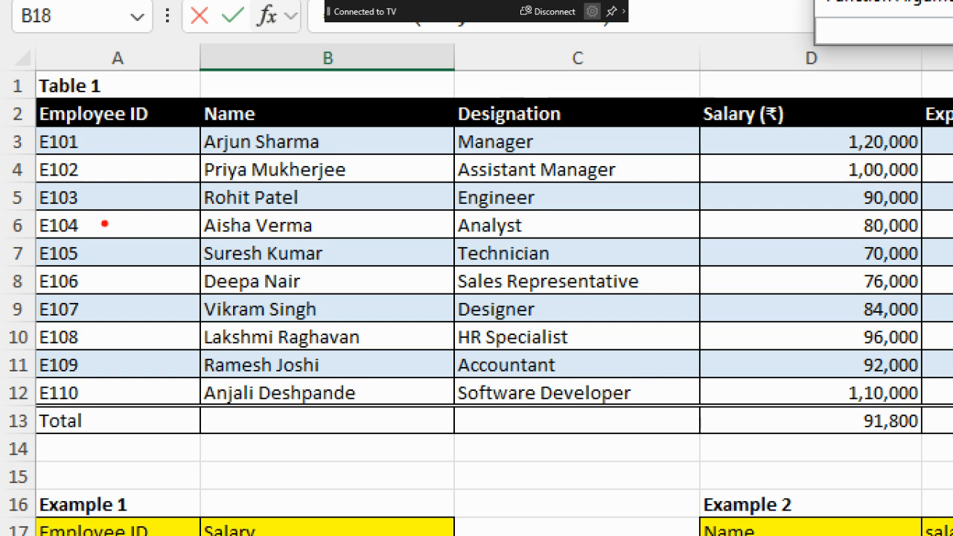
mouse_move(110, 208)
mouse_down()
mouse_move(117, 250)
mouse_move(147, 250)
mouse_up()
mouse_move(366, 248)
mouse_down()
mouse_move(396, 260)
mouse_move(400, 284)
mouse_up()
mouse_move(570, 253)
mouse_down()
mouse_move(595, 250)
mouse_move(534, 284)
mouse_up()
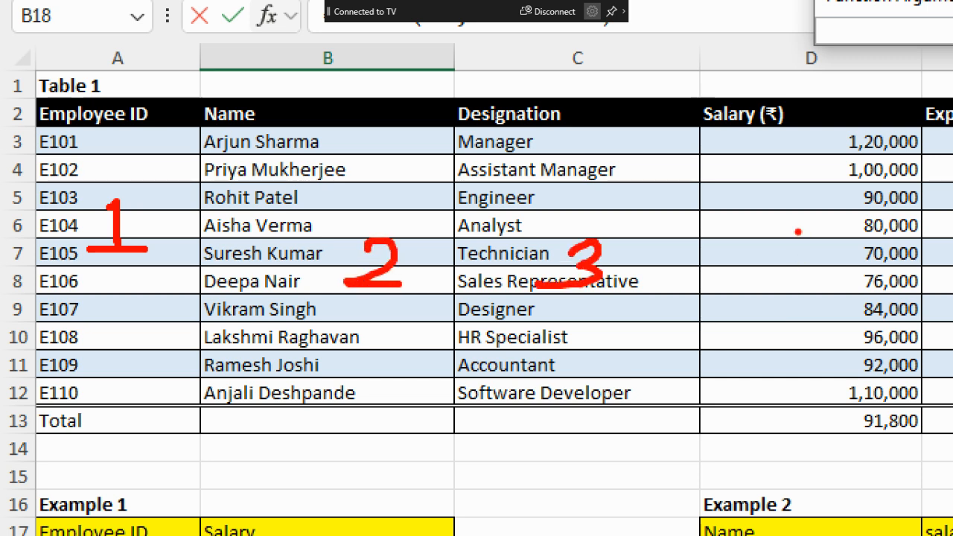
drag(797, 233, 816, 259)
drag(810, 250, 810, 283)
mouse_move(808, 89)
mouse_down()
mouse_move(744, 177)
mouse_move(812, 96)
mouse_up()
drag(762, 342, 885, 340)
drag(755, 362, 885, 360)
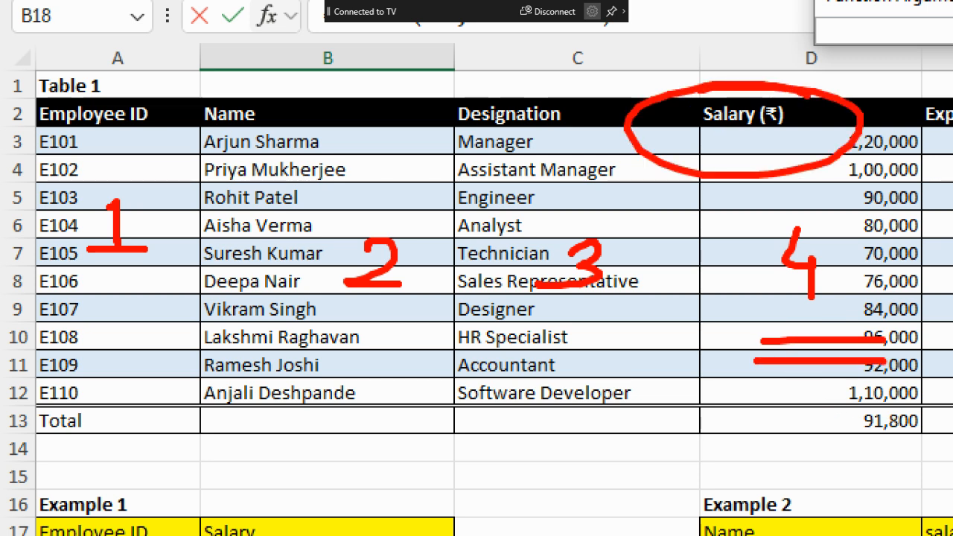
key(Escape)
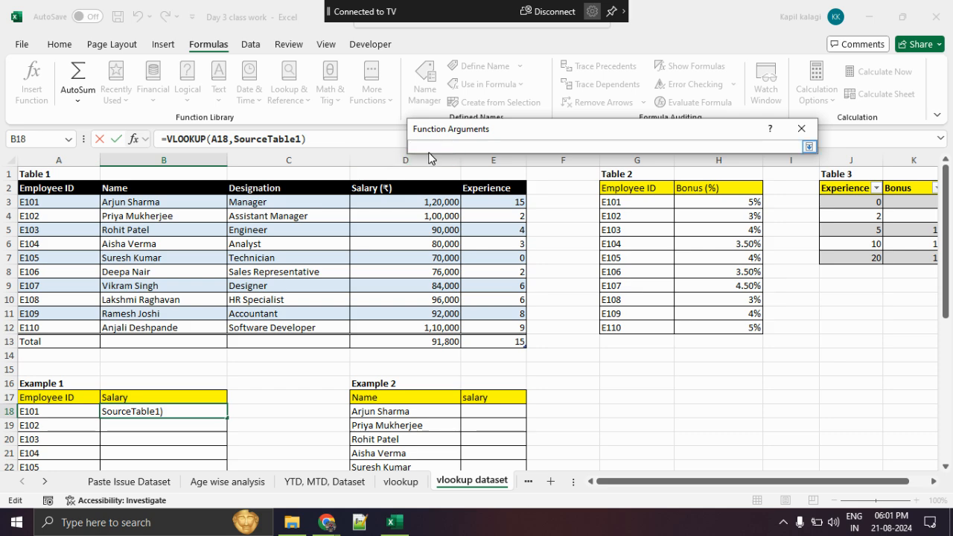
text(4)
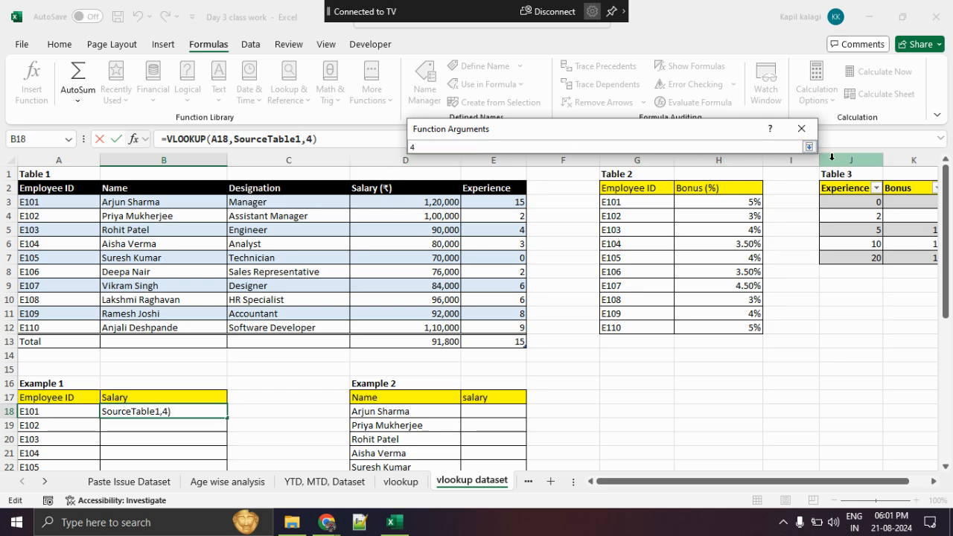
Circle the collapsed dialog's restore control, expand the function arguments, and mark up the zoomed view freehand before clearing it
key(ctrl+1)
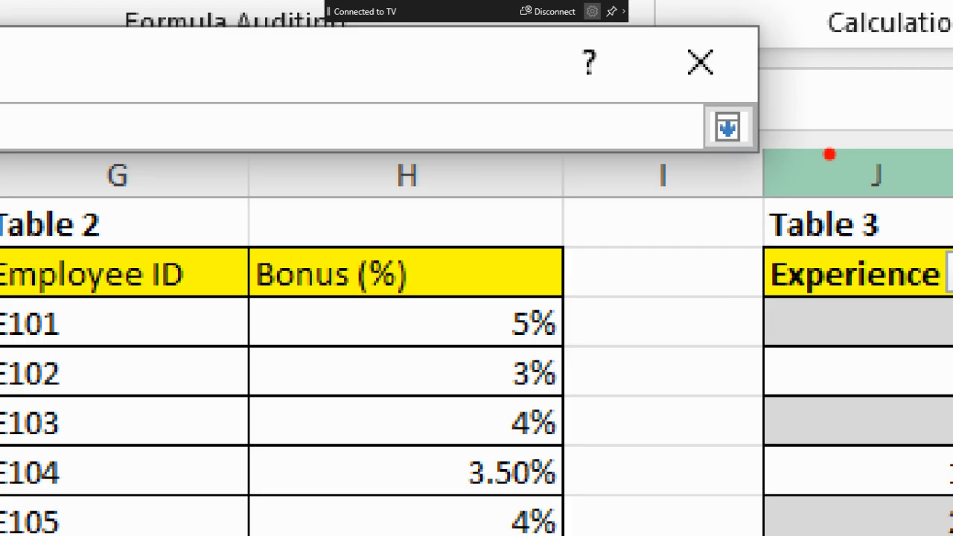
mouse_move(796, 78)
mouse_down()
mouse_move(702, 72)
mouse_move(783, 69)
mouse_move(709, 71)
mouse_up()
key(Escape)
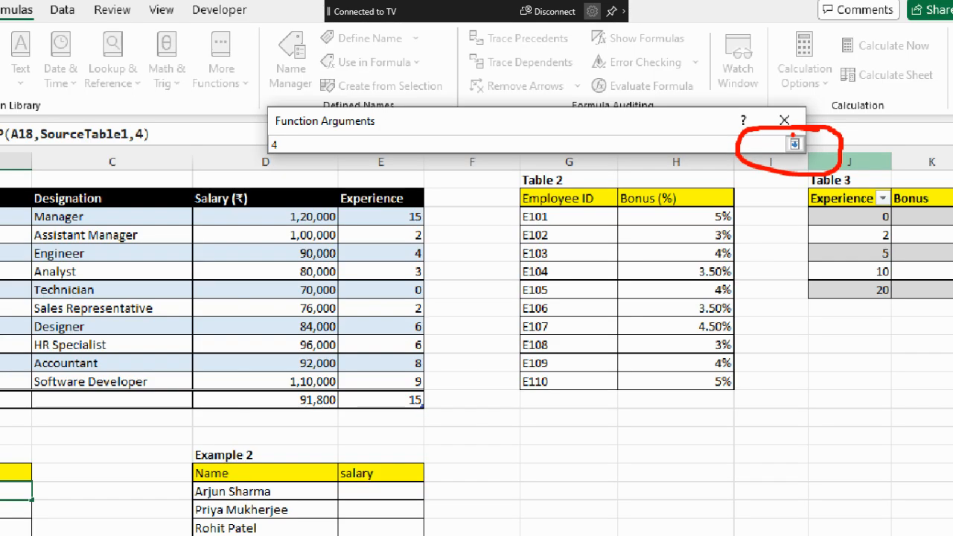
click(807, 149)
key(ctrl+1)
mouse_move(711, 226)
mouse_down()
mouse_move(634, 229)
mouse_move(677, 215)
mouse_up()
mouse_move(180, 205)
mouse_down()
mouse_move(442, 208)
mouse_move(184, 184)
mouse_up()
key(Escape)
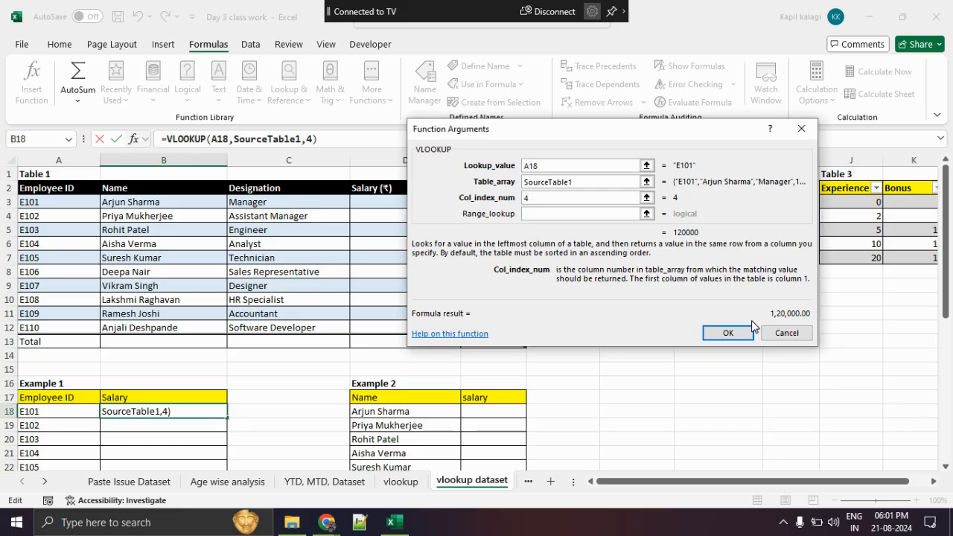
Confirm the VLOOKUP formula in B18 and fill it down the Example 1 Salary column to B27
click(724, 332)
scroll(327, 311, down, 3)
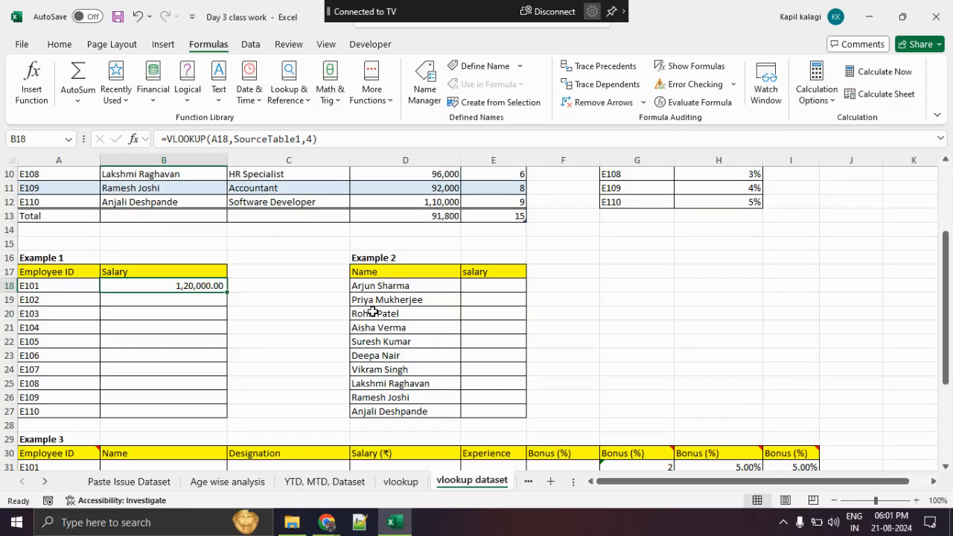
double_click(227, 292)
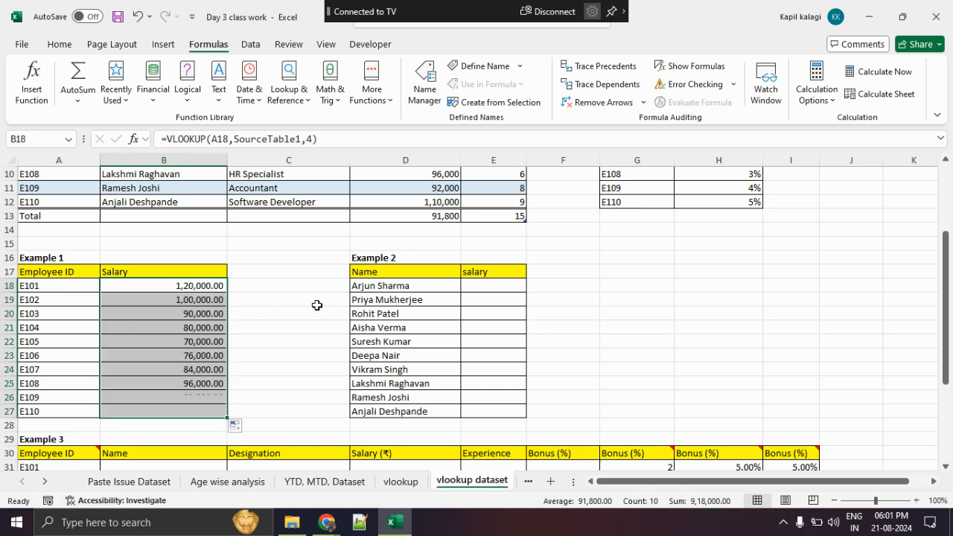
click(315, 300)
Select cell B18, circle its fill handle with a freehand drawing on a zoomed view and clear the drawing
key(ctrl+1)
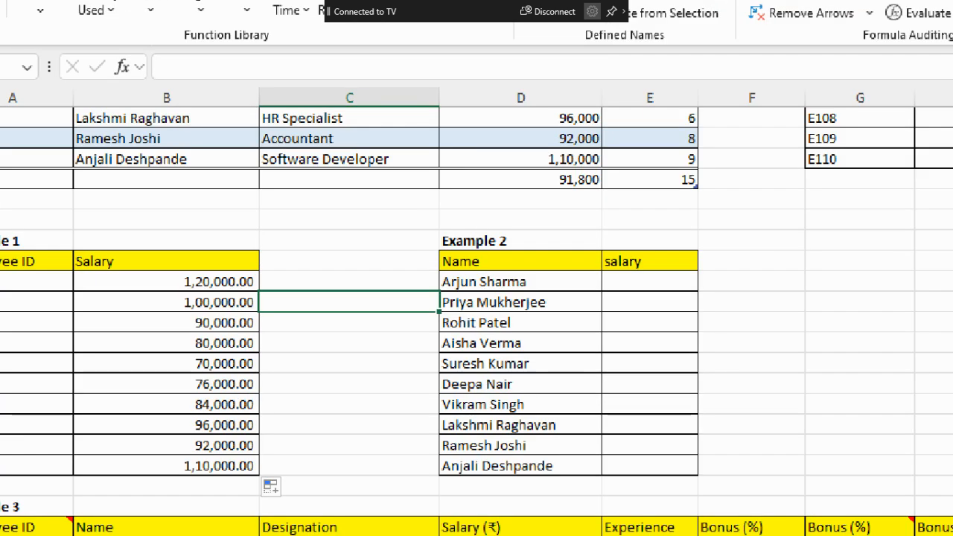
click(131, 293)
key(Escape)
click(202, 289)
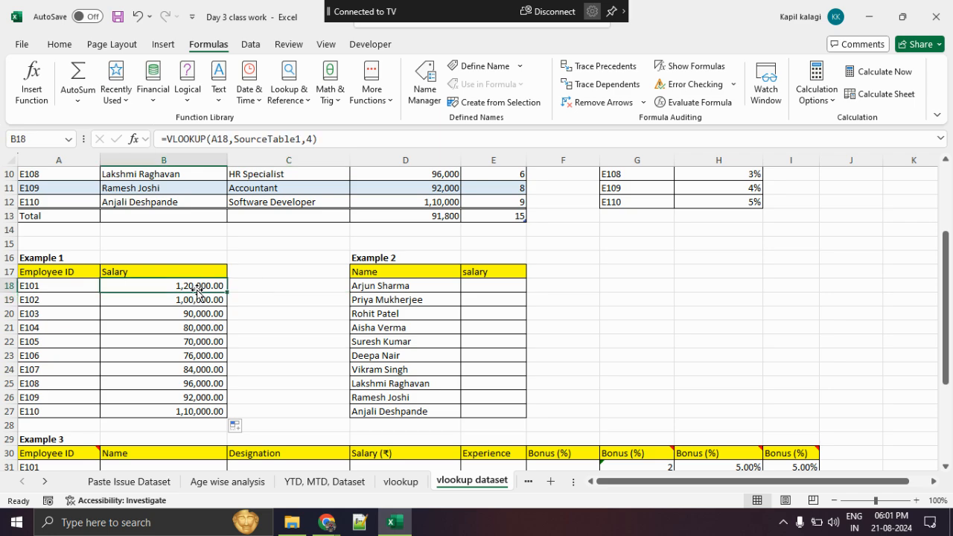
key(ctrl+1)
click(472, 305)
mouse_move(323, 236)
mouse_down()
mouse_move(238, 261)
mouse_move(357, 271)
mouse_move(296, 228)
mouse_up()
scroll(299, 283, up, 1)
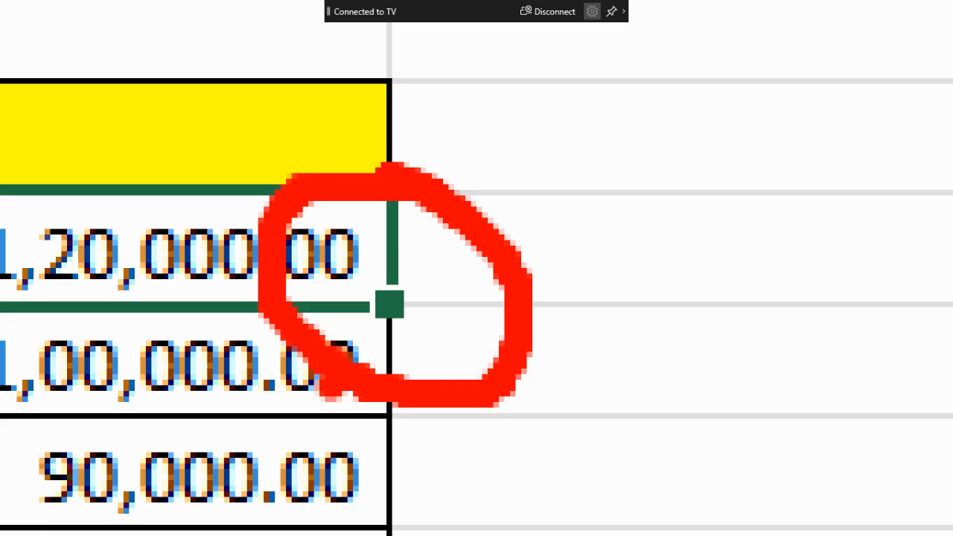
key(Escape)
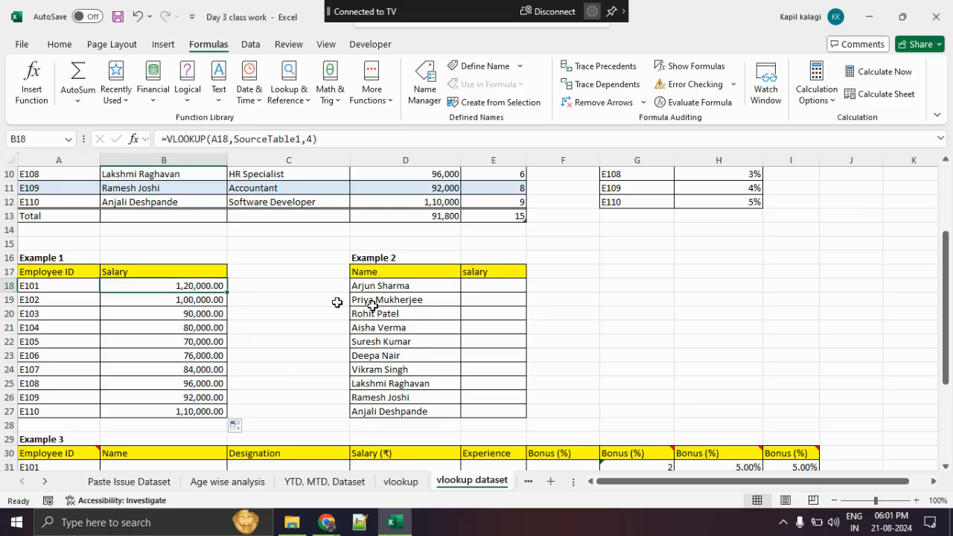
Examine Example 2's name and salary columns against the Name and Salary columns of Table 1
click(493, 287)
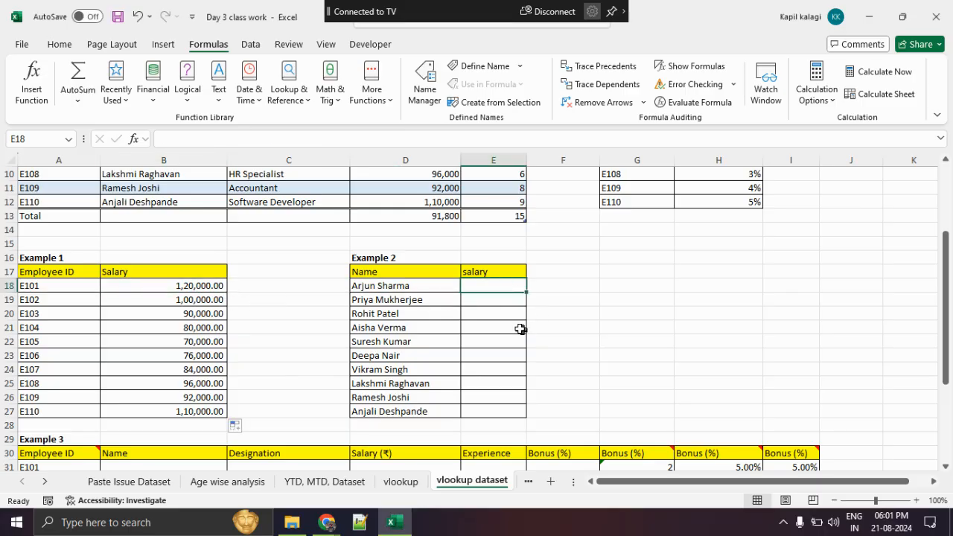
drag(408, 290, 425, 402)
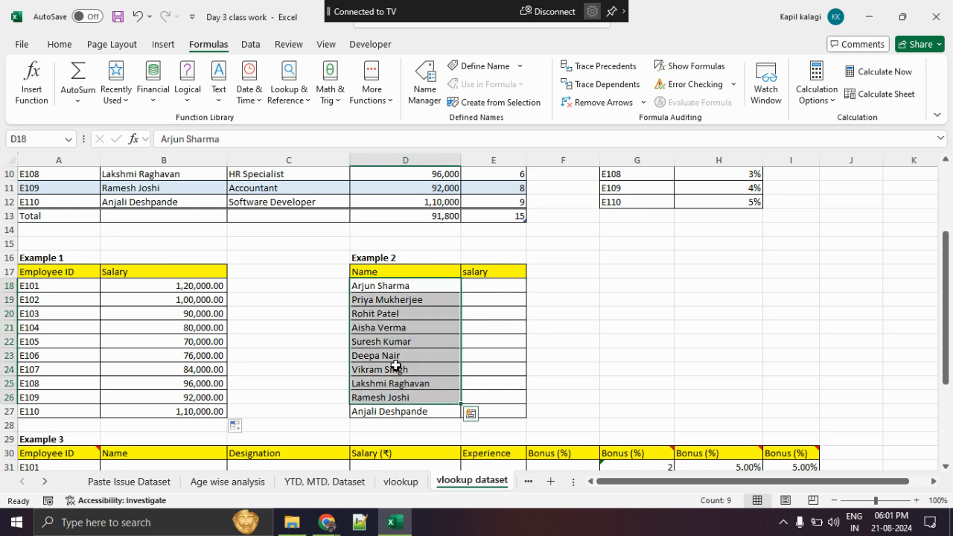
drag(486, 301, 491, 363)
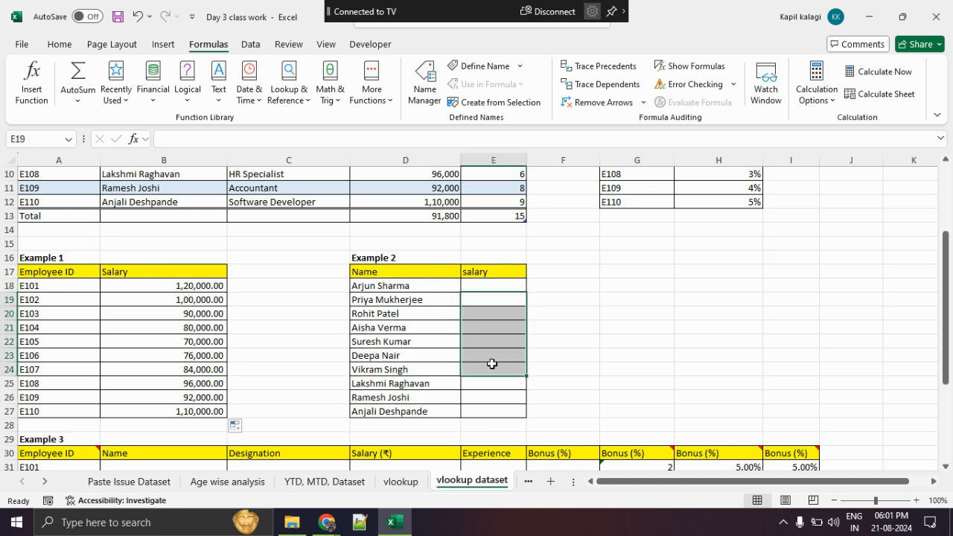
scroll(491, 363, up, 3)
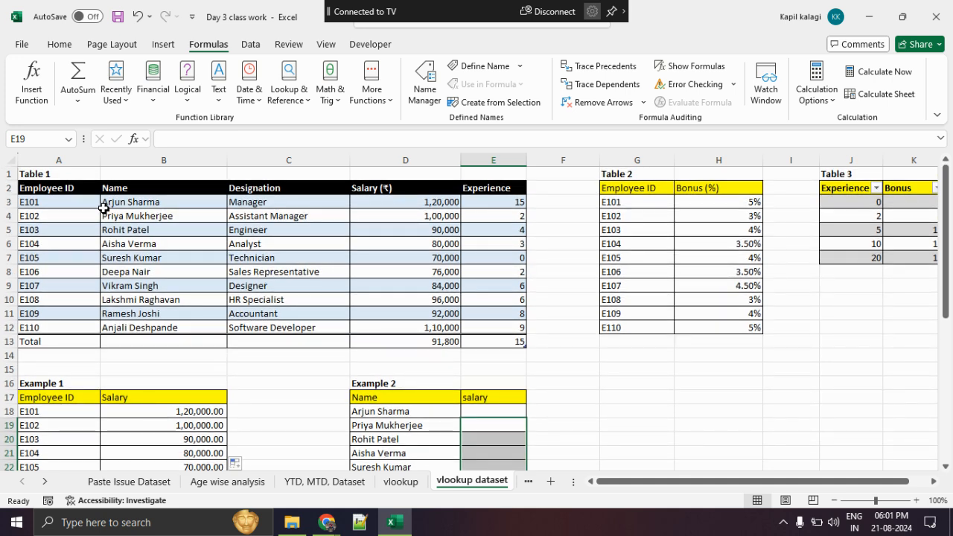
drag(79, 190, 504, 325)
click(186, 285)
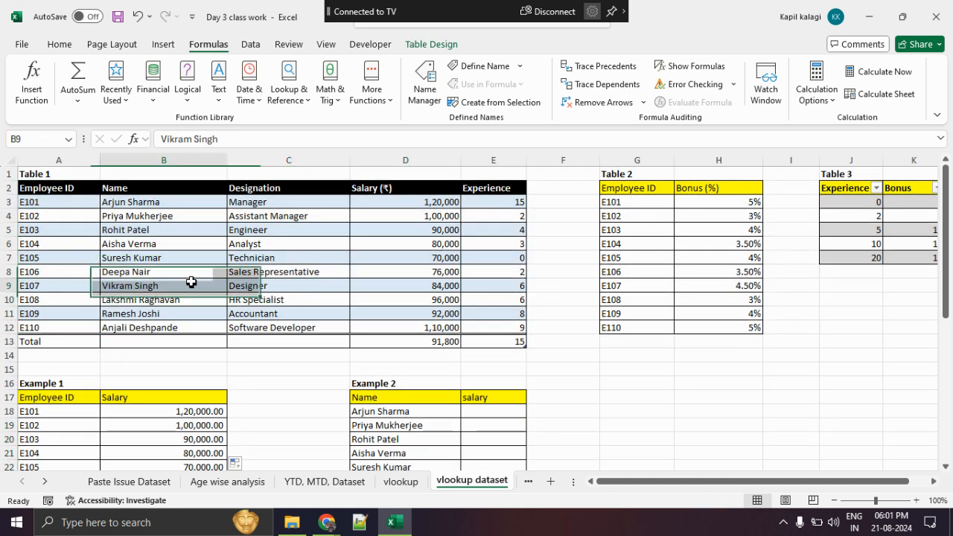
drag(180, 215, 202, 342)
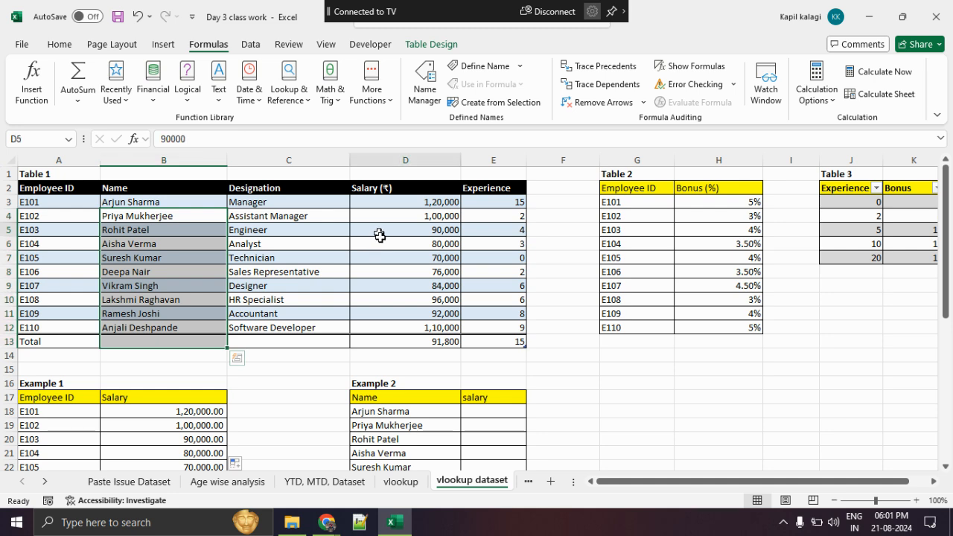
drag(378, 234, 386, 330)
scroll(446, 298, down, 4)
click(575, 291)
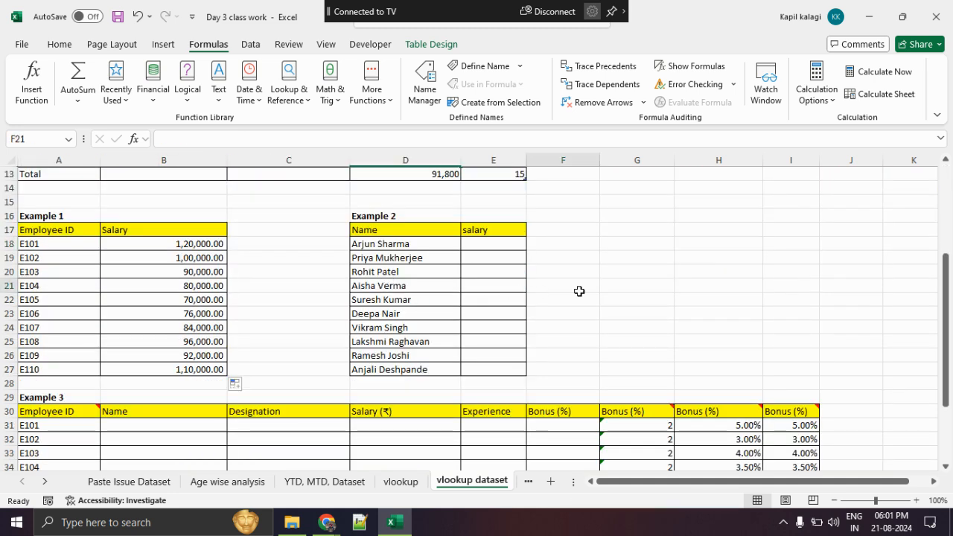
Examine Example 3's Employee ID and Name columns against Table 1
scroll(494, 279, down, 2)
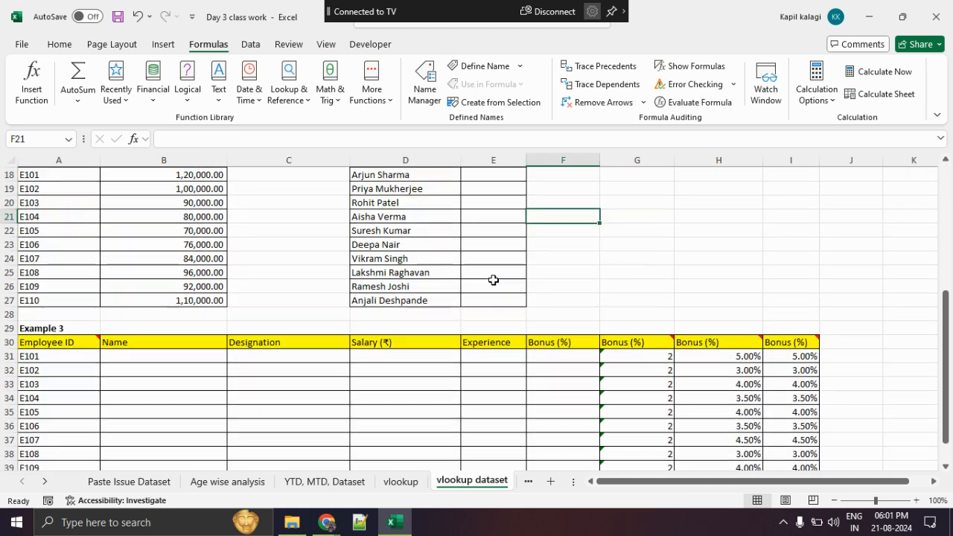
scroll(447, 276, up, 2)
scroll(381, 257, down, 3)
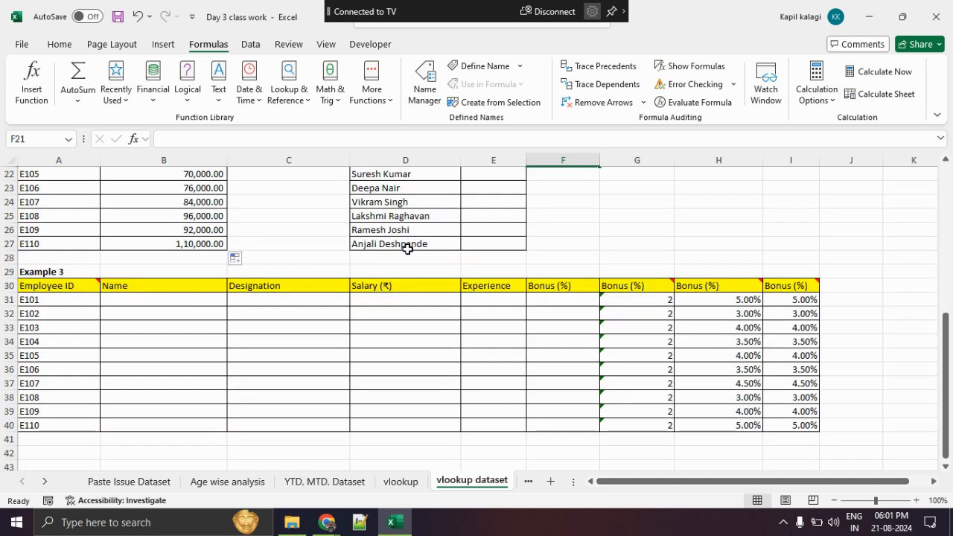
click(66, 306)
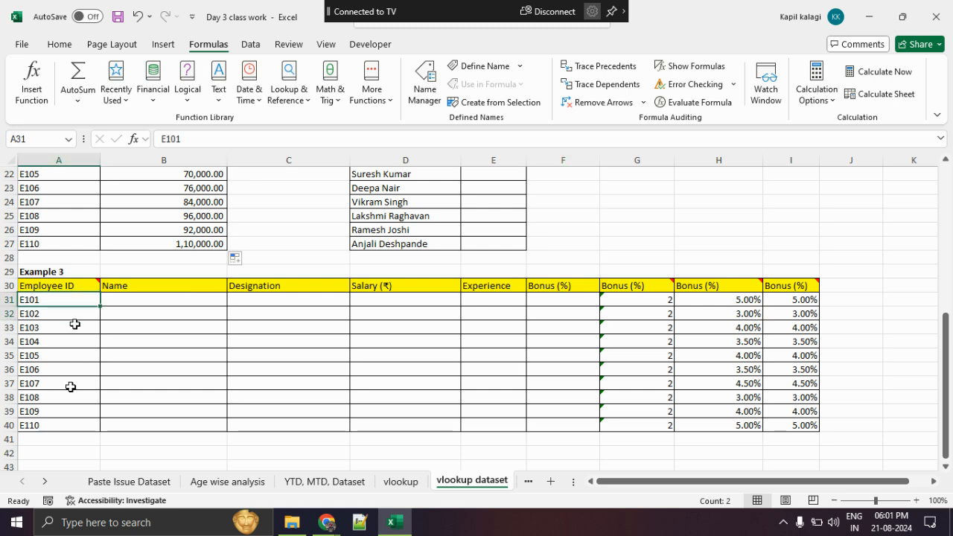
key(ctrl+shift+Down)
drag(151, 299, 159, 421)
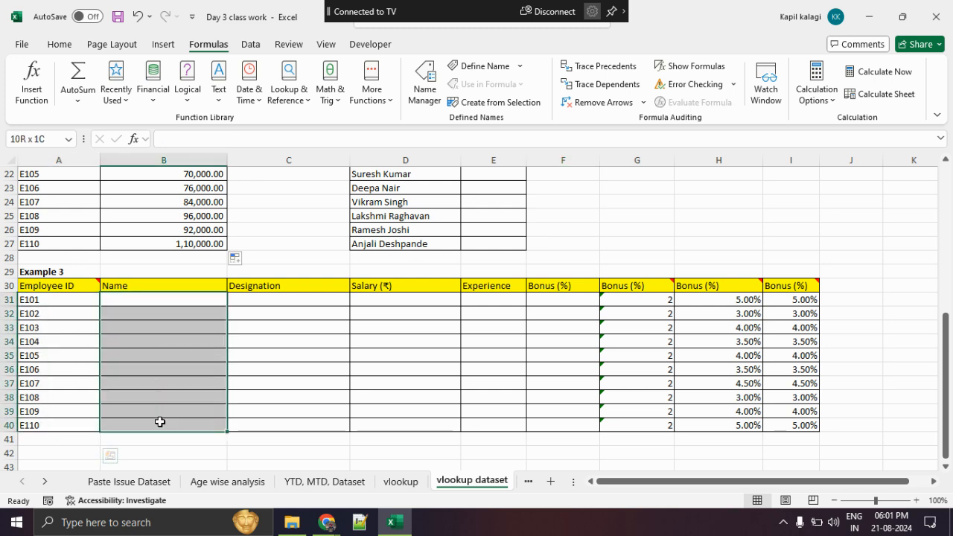
scroll(178, 331, up, 7)
scroll(179, 330, down, 7)
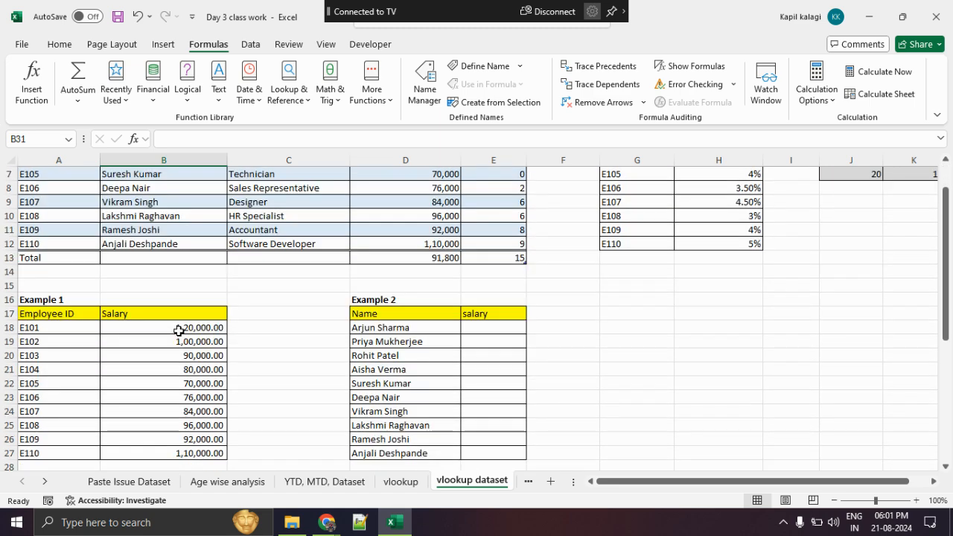
click(180, 328)
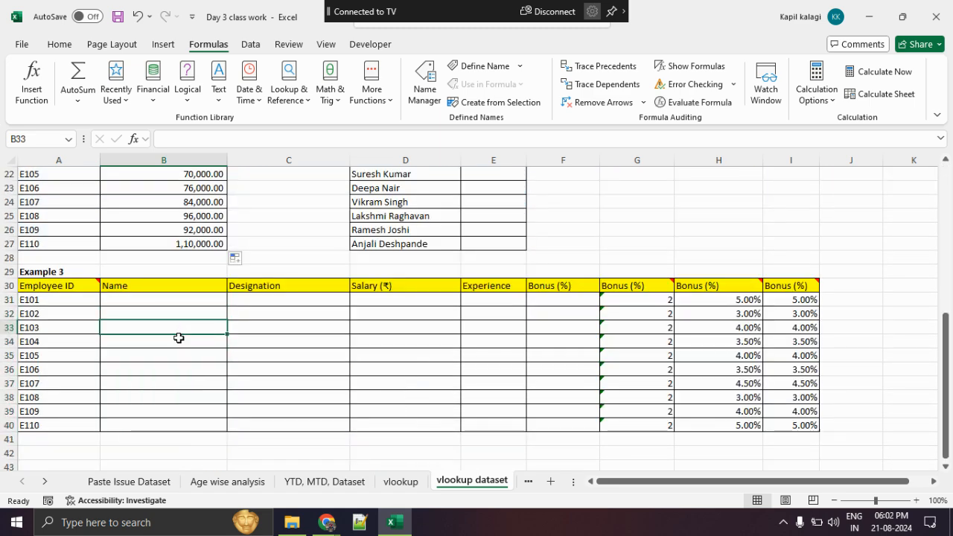
scroll(179, 338, up, 7)
scroll(179, 339, down, 7)
scroll(178, 338, up, 7)
scroll(179, 337, down, 6)
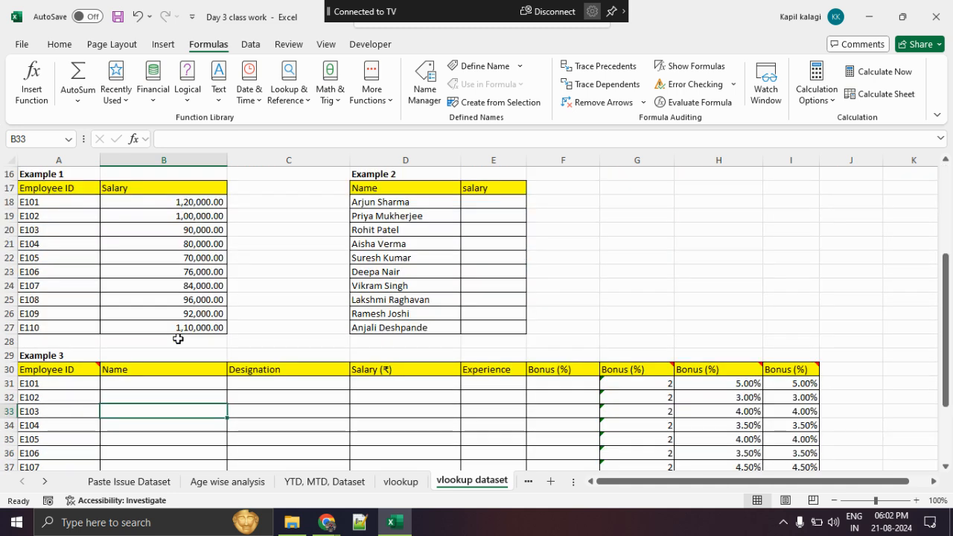
Compare Example 3's employee IDs in A31:A40 with Table 1's Employee ID column and its full data range A3:E12
drag(52, 327, 59, 479)
scroll(86, 343, up, 7)
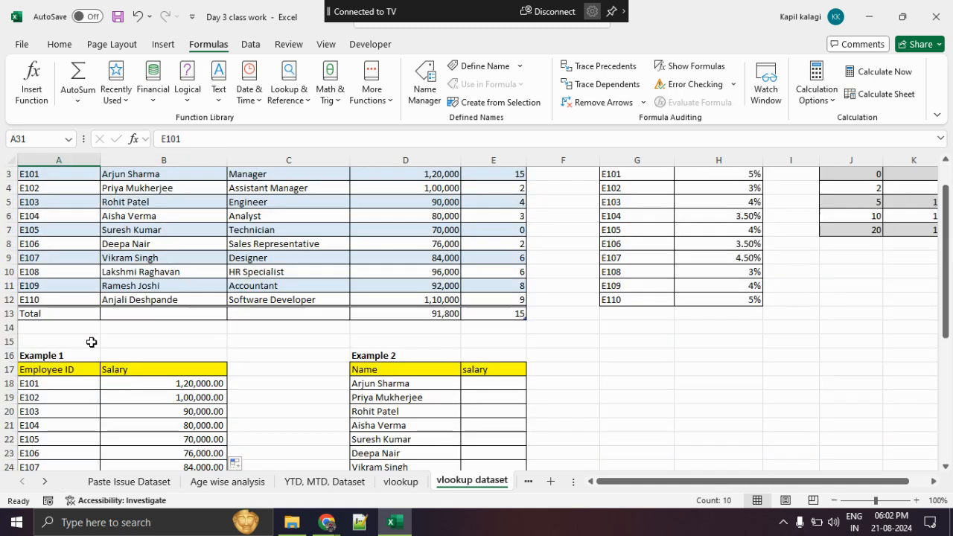
drag(70, 187, 68, 311)
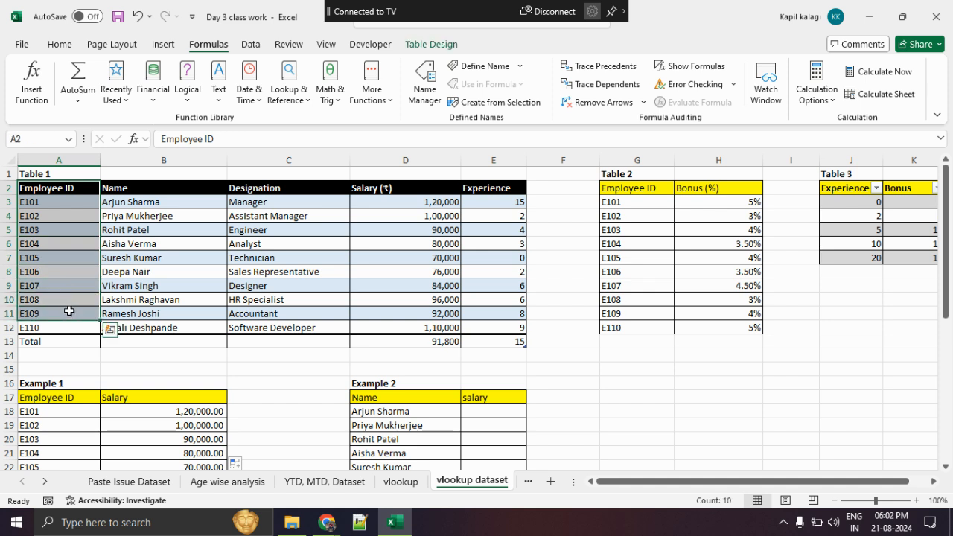
click(183, 374)
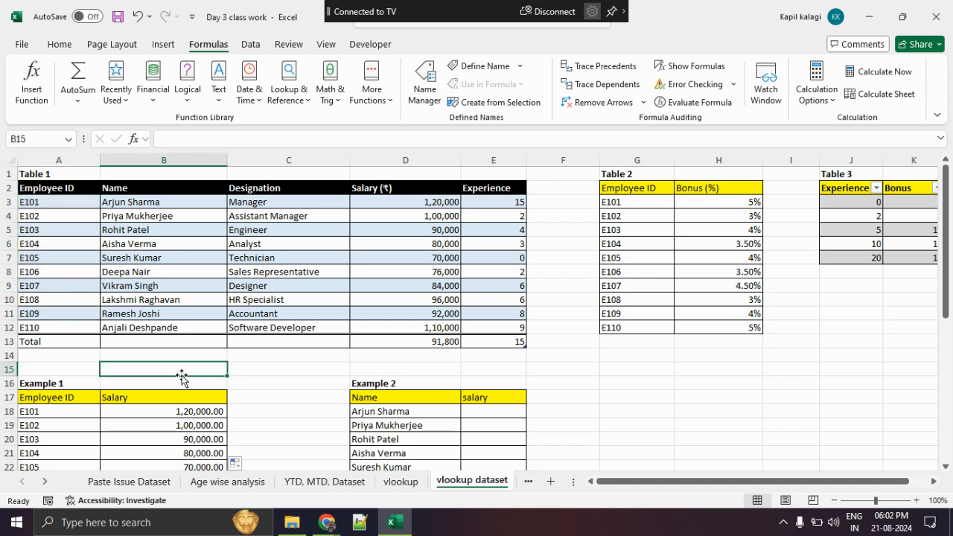
drag(69, 202, 498, 325)
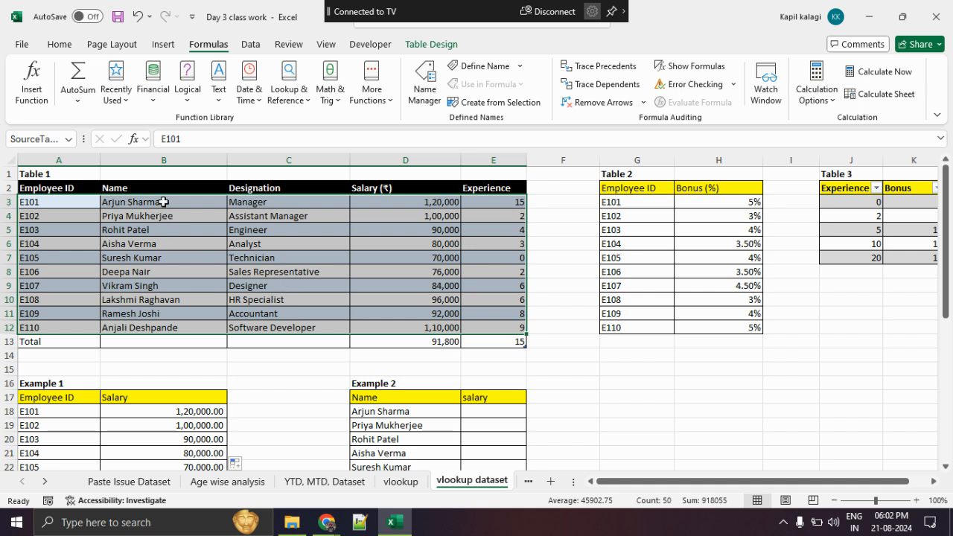
mouse_move(170, 180)
mouse_down()
mouse_move(115, 224)
mouse_move(176, 178)
mouse_up()
drag(130, 141, 173, 127)
scroll(300, 304, down, 5)
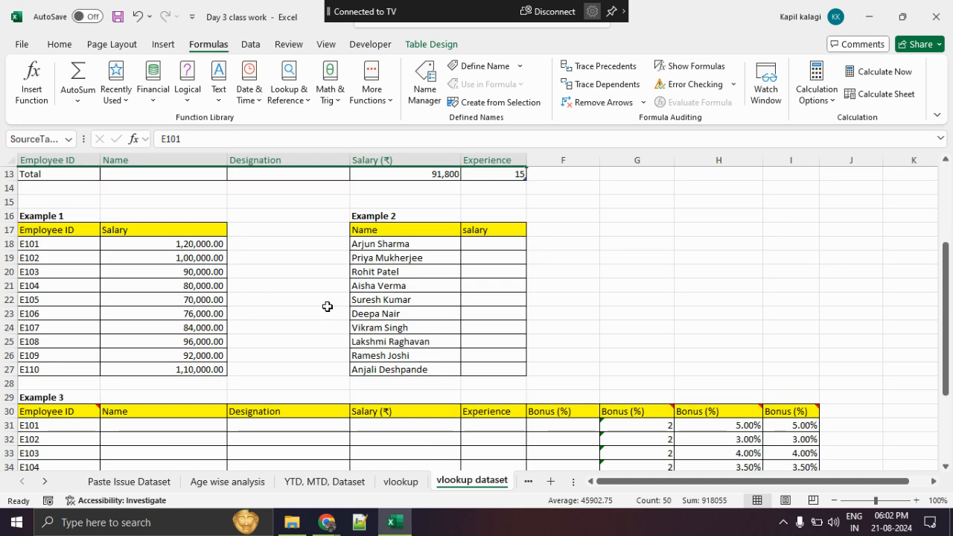
Select cell B31, outline the row of ribbon tabs freehand on a zoomed view, and clear the drawing
click(172, 380)
scroll(238, 364, down, 3)
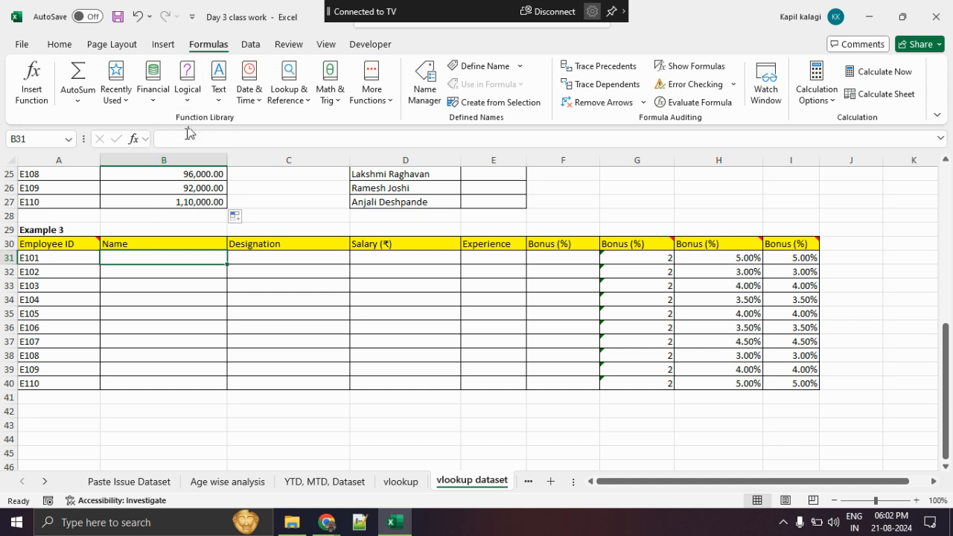
click(167, 46)
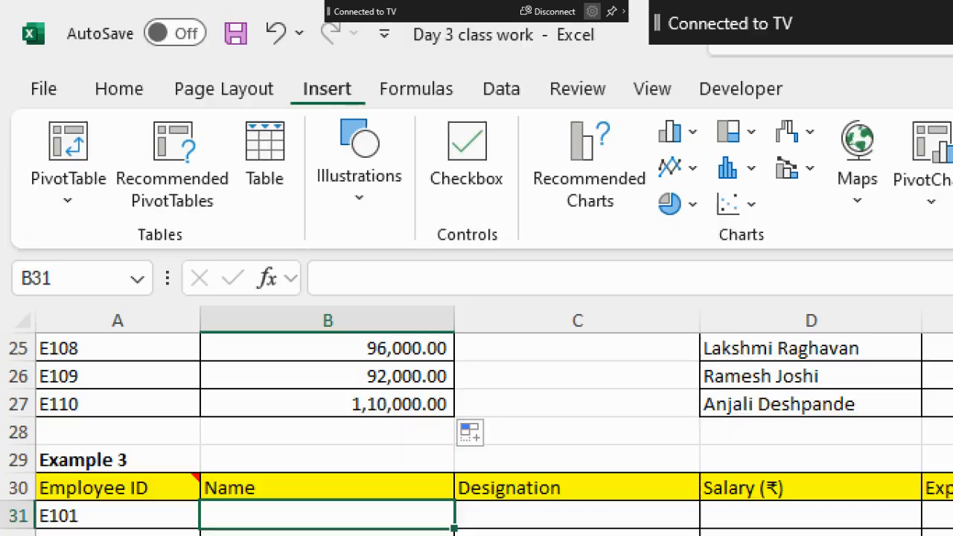
mouse_move(10, 98)
mouse_down()
mouse_move(929, 140)
mouse_move(362, 71)
mouse_move(1, 80)
mouse_move(73, 112)
mouse_up()
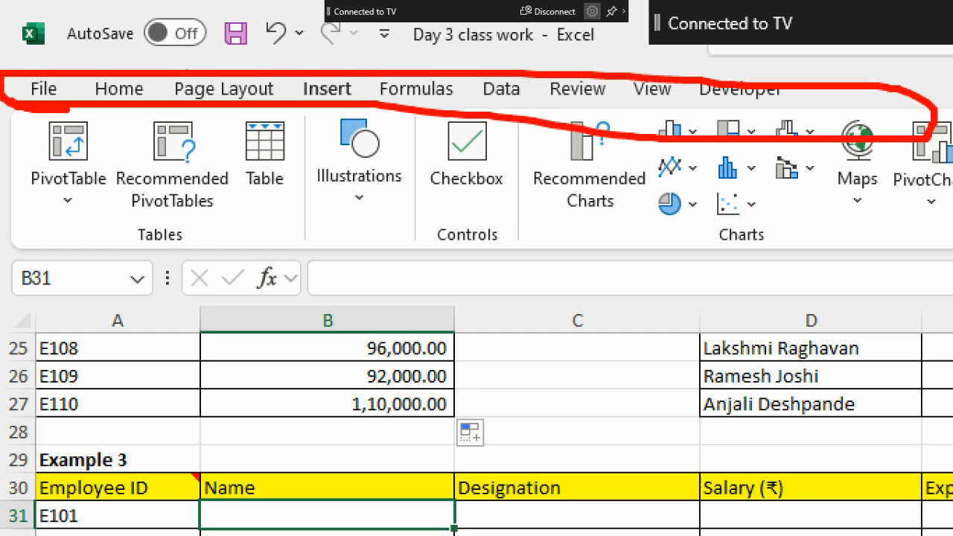
drag(418, 125, 399, 259)
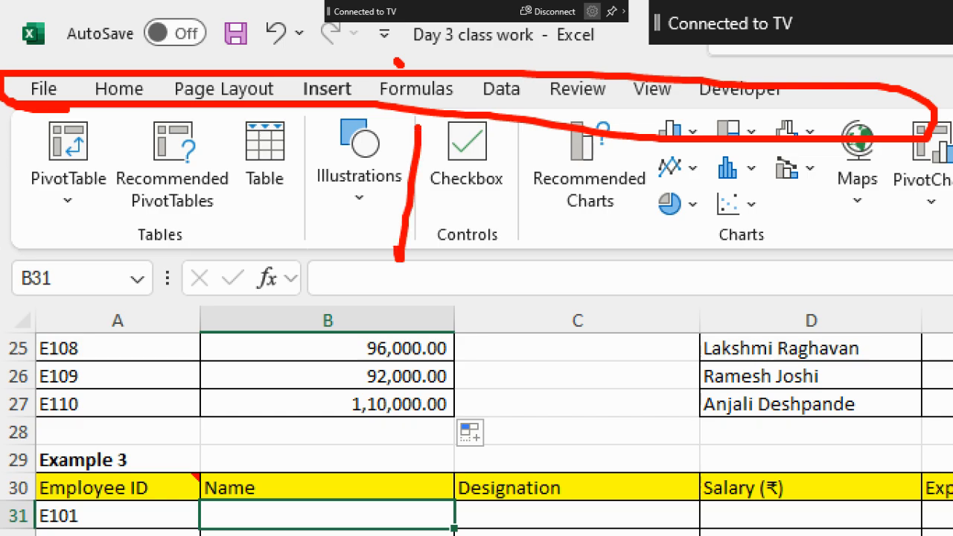
drag(371, 149, 429, 150)
key(Escape)
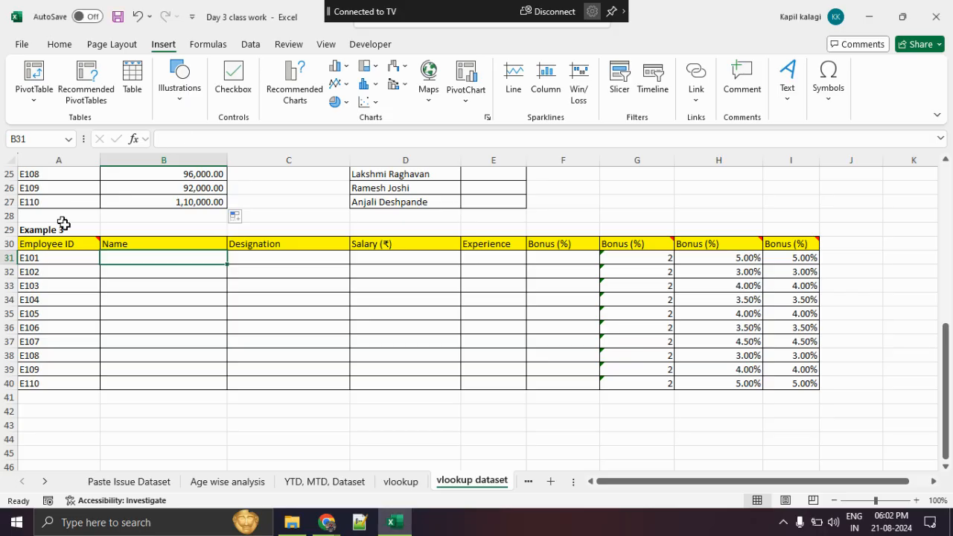
Display the formula commands, circle Insert Function on a zoomed view, and clear the drawing
click(214, 46)
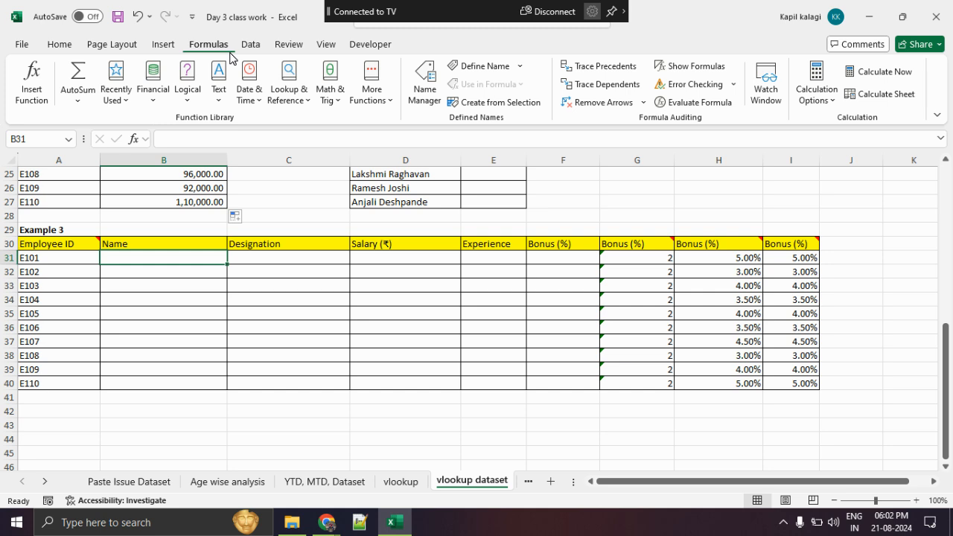
key(ctrl+1)
click(26, 57)
mouse_move(60, 39)
mouse_down()
mouse_move(6, 88)
mouse_move(79, 41)
mouse_move(17, 25)
mouse_up()
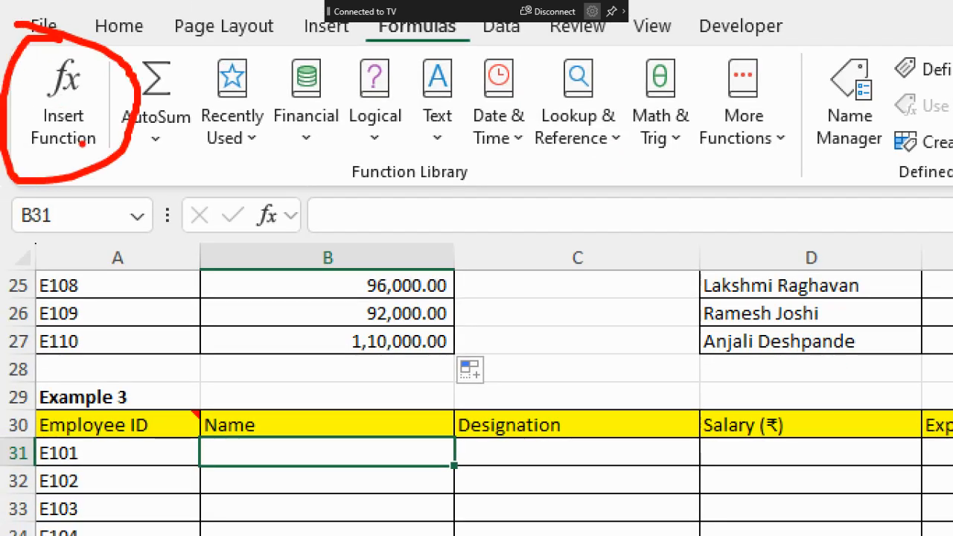
key(Escape)
Start inserting a function in B31, mark up the function search area on a zoomed view, and clear the drawing
click(37, 93)
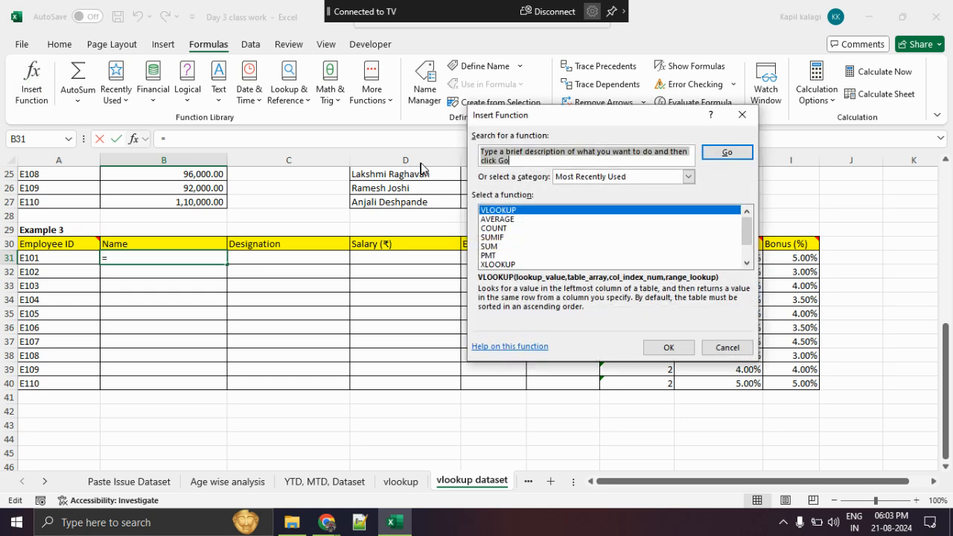
key(ctrl+1)
click(546, 142)
mouse_move(458, 119)
mouse_down()
mouse_move(896, 128)
mouse_move(391, 80)
mouse_up()
key(Escape)
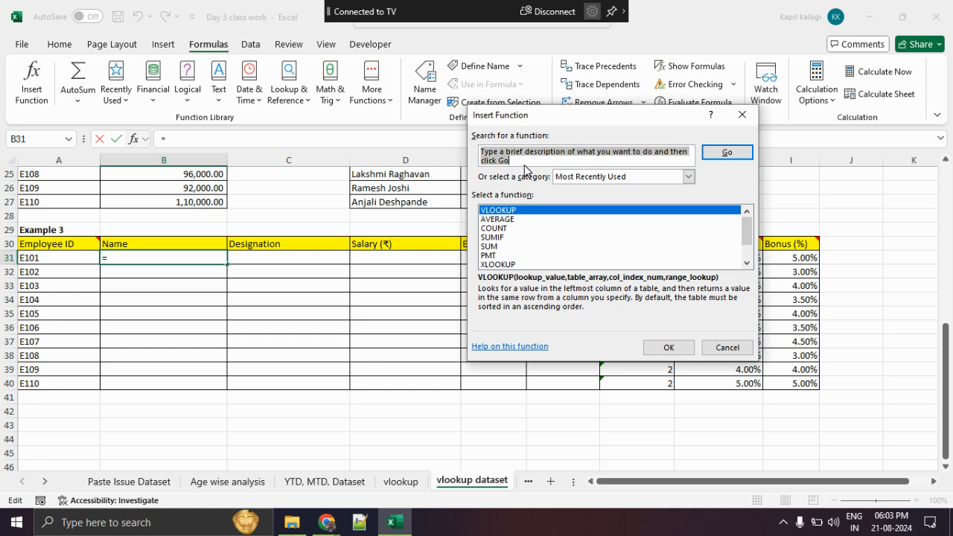
Search for the vlookup function, circle the VLOOKUP result on a zoomed view, clear the drawing, and insert the function in B31
text(vlookup)
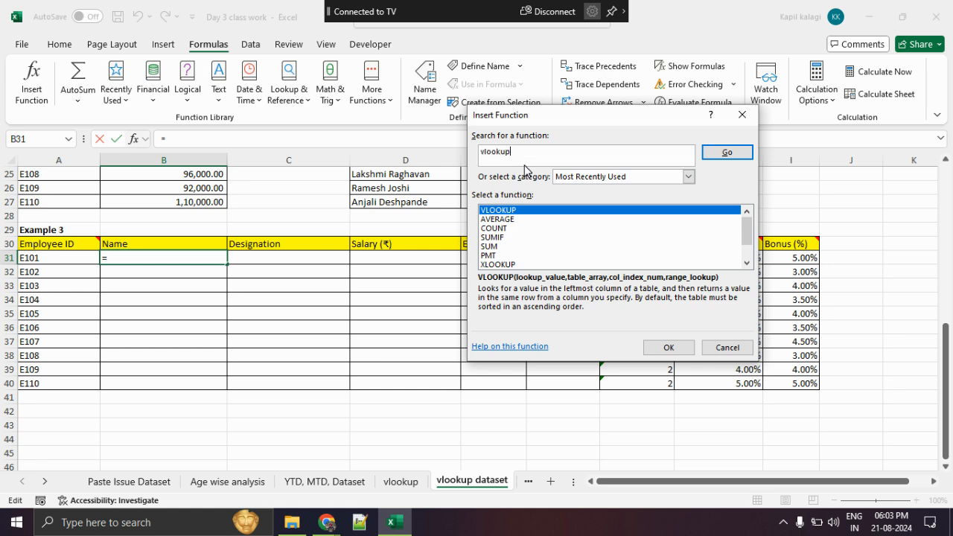
key(Return)
key(ctrl+1)
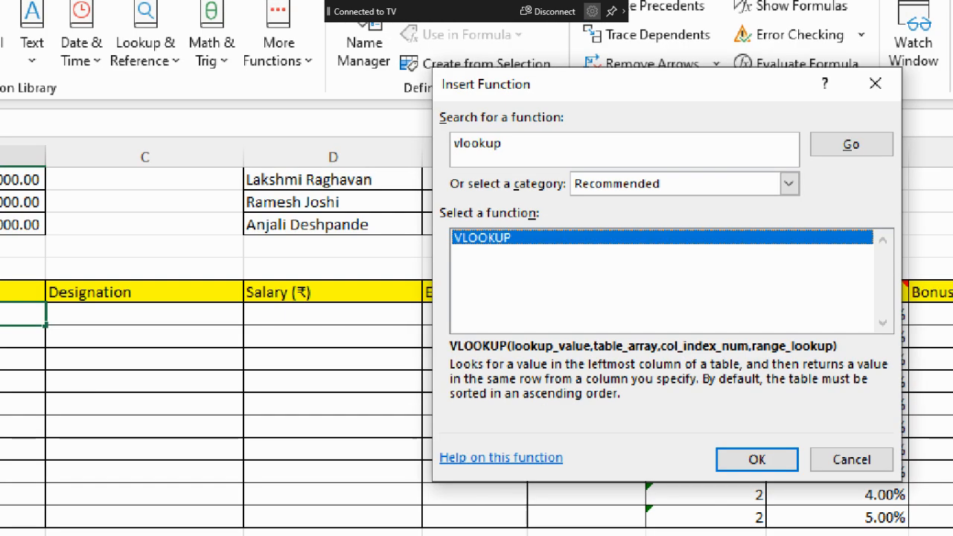
click(496, 234)
mouse_move(534, 179)
mouse_down()
mouse_move(460, 168)
mouse_move(503, 177)
mouse_up()
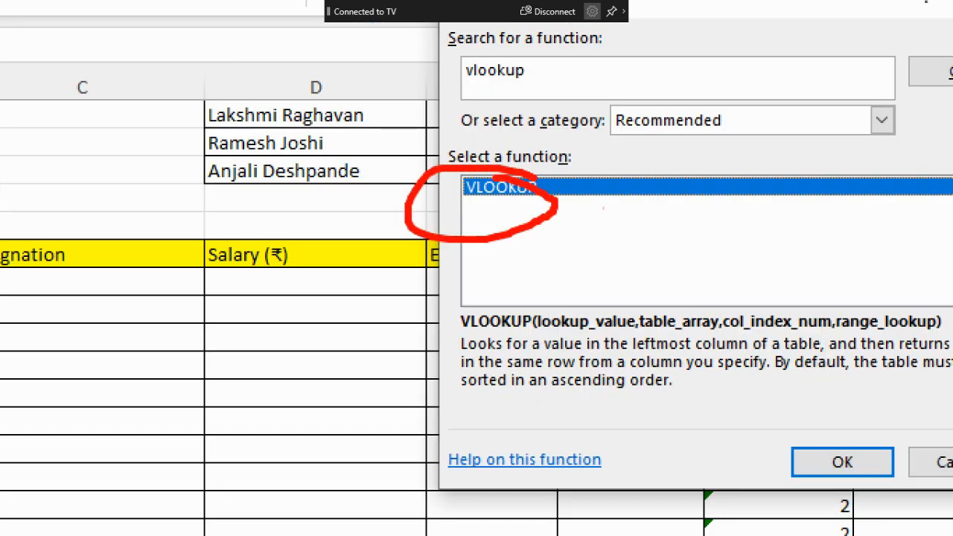
mouse_move(869, 439)
mouse_down()
mouse_move(888, 504)
mouse_move(823, 424)
mouse_up()
key(Escape)
click(660, 349)
View the function arguments up close and set VLOOKUP's Lookup_value to A31, the first employee ID of Example 3
key(ctrl+1)
click(592, 167)
key(Escape)
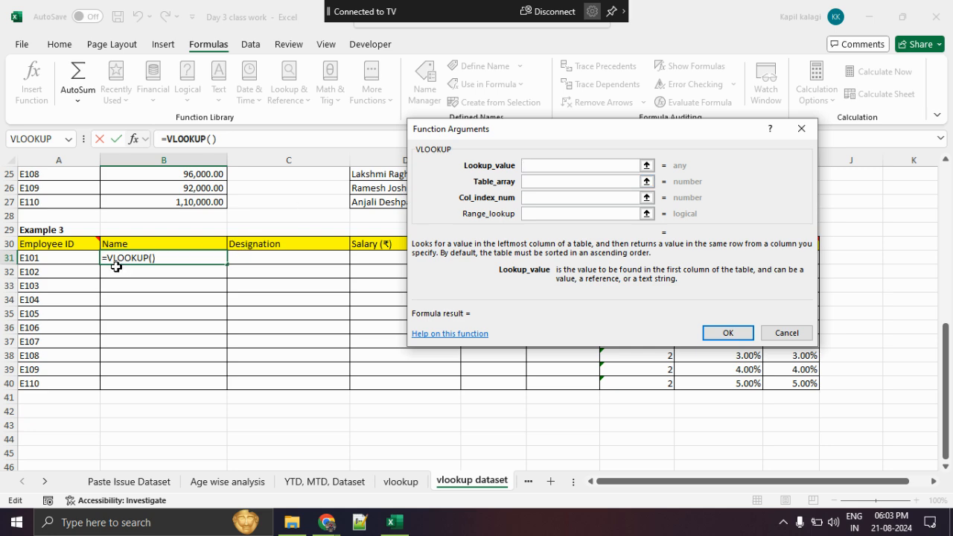
scroll(115, 267, up, 8)
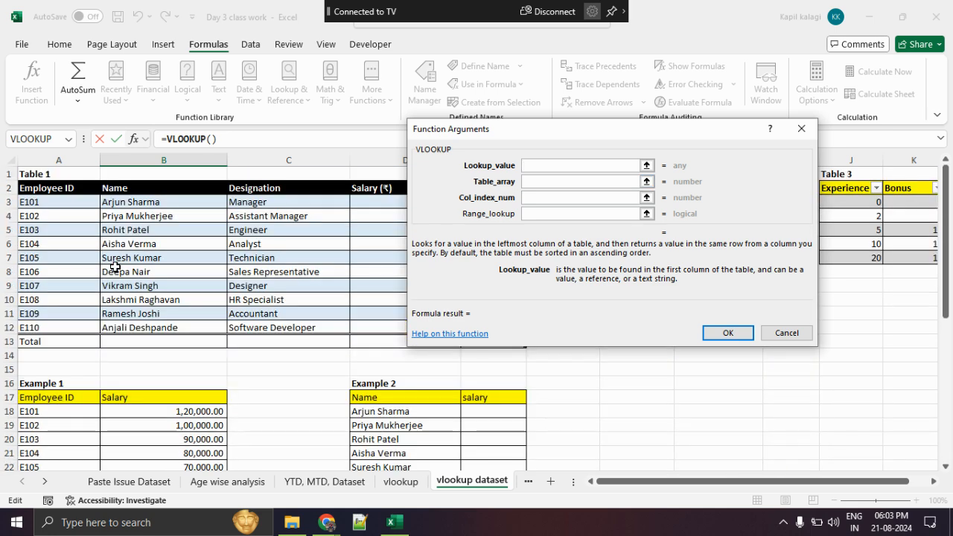
scroll(115, 267, down, 5)
scroll(115, 267, down, 3)
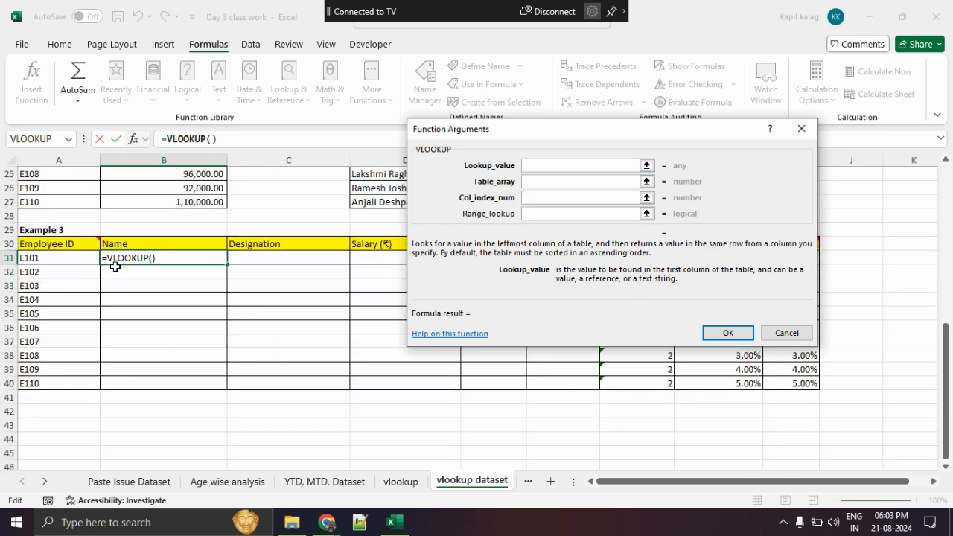
click(58, 260)
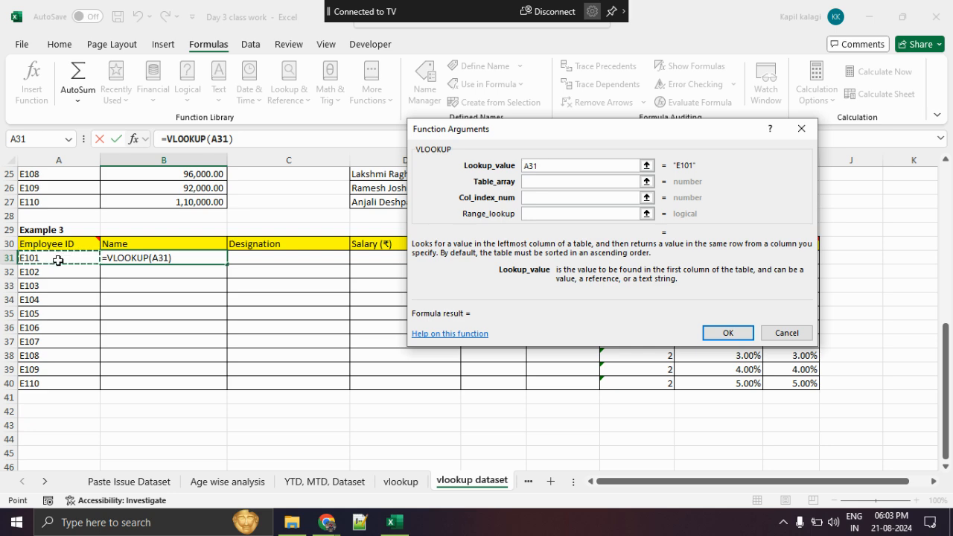
Set VLOOKUP's Table_array to Table 1's data range A3:E12 (SourceTable1), moving the arguments dialog off the table
click(538, 182)
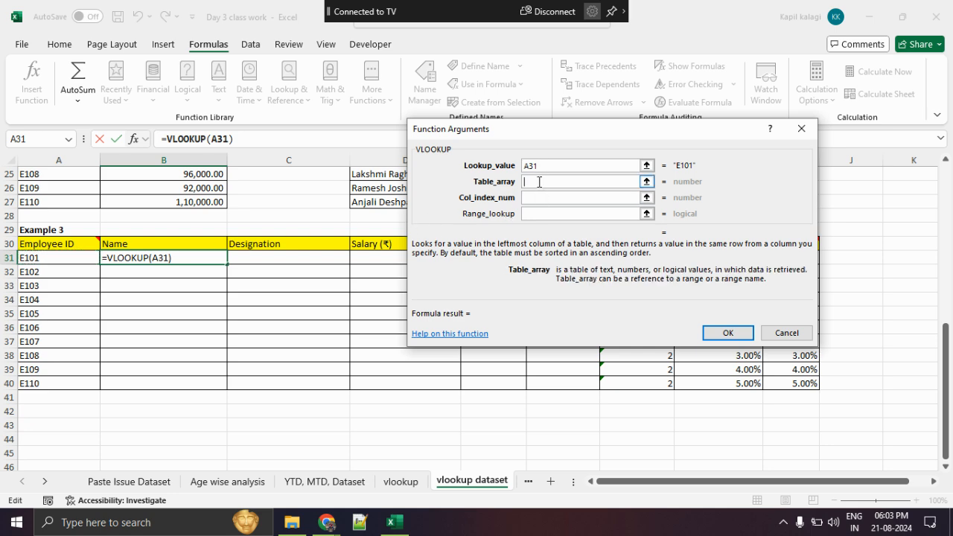
scroll(269, 283, up, 8)
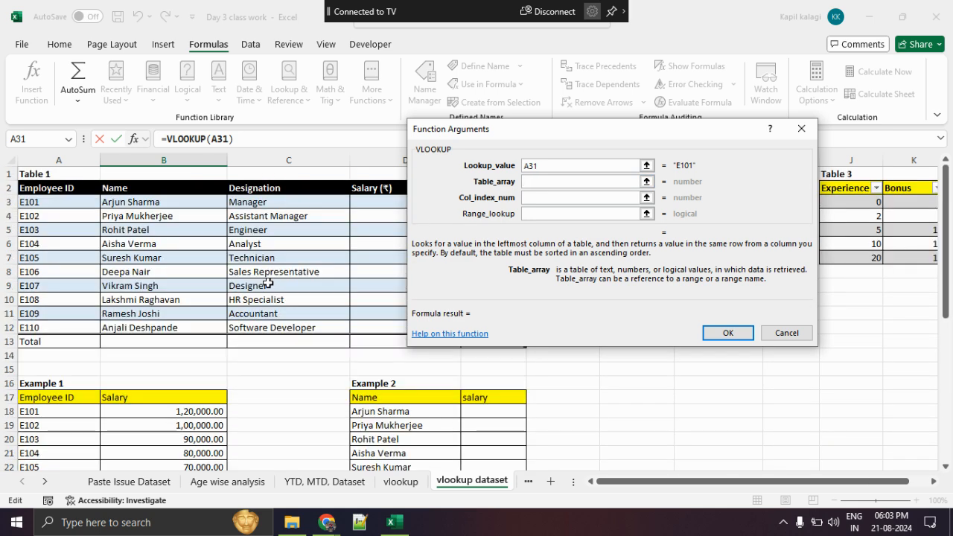
drag(440, 139, 513, 148)
click(719, 191)
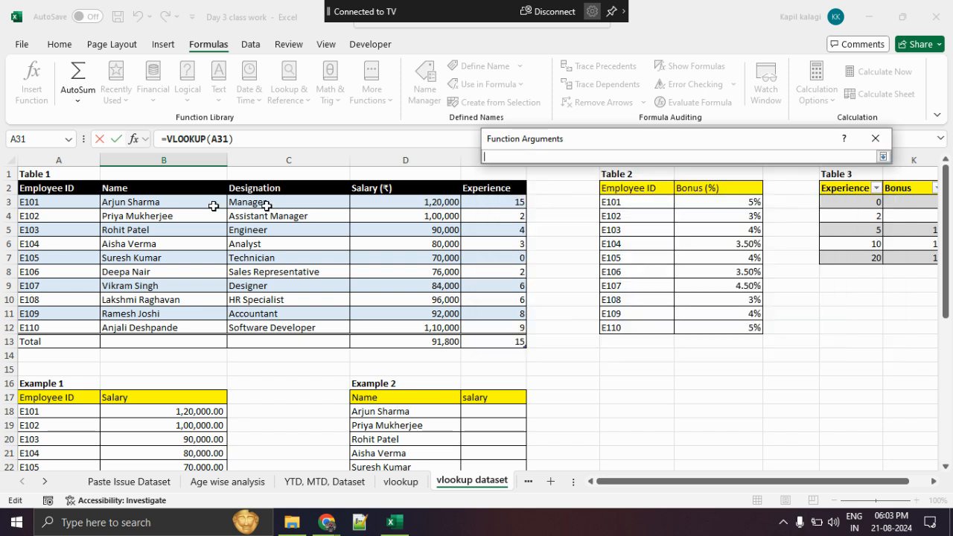
drag(61, 202, 498, 326)
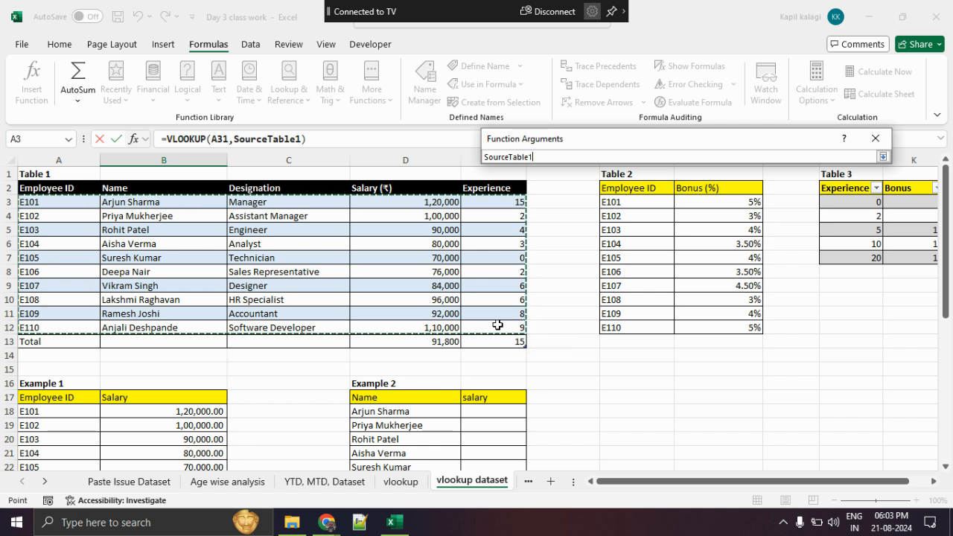
click(881, 156)
Number Table 1's first two columns on a zoomed view, clear the drawing, and set VLOOKUP's Col_index_num to 2
click(662, 208)
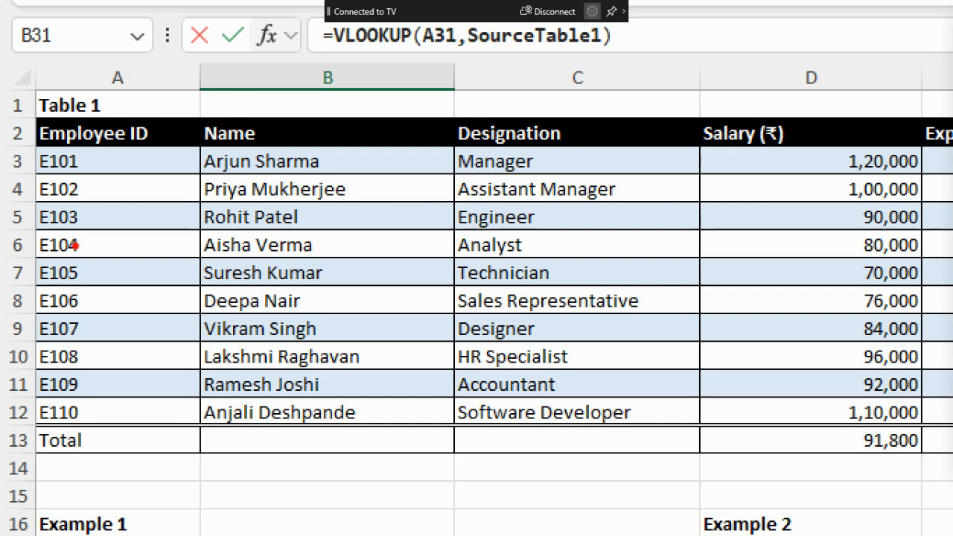
mouse_move(99, 255)
mouse_down()
mouse_move(117, 239)
mouse_move(119, 294)
mouse_move(192, 294)
mouse_up()
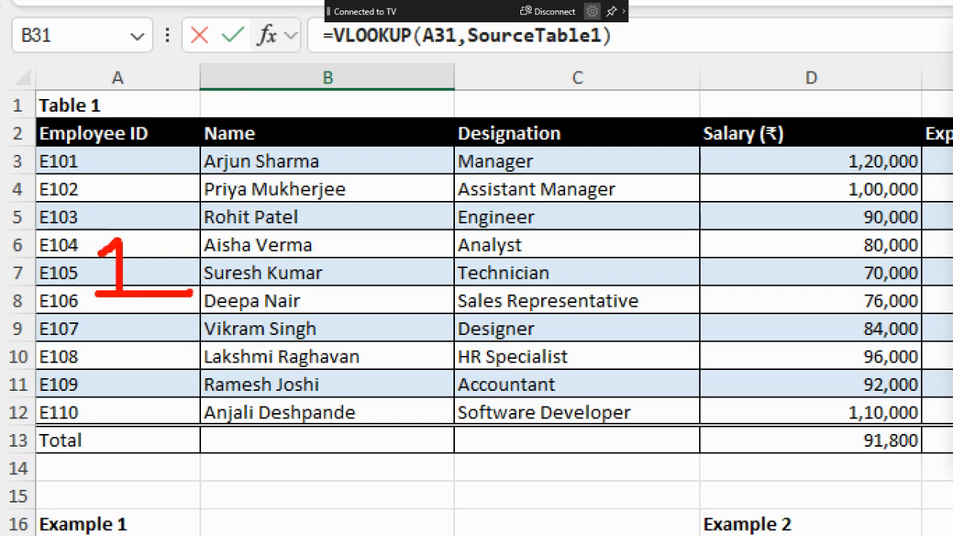
mouse_move(360, 256)
mouse_down()
mouse_move(372, 250)
mouse_move(344, 285)
mouse_move(398, 282)
mouse_up()
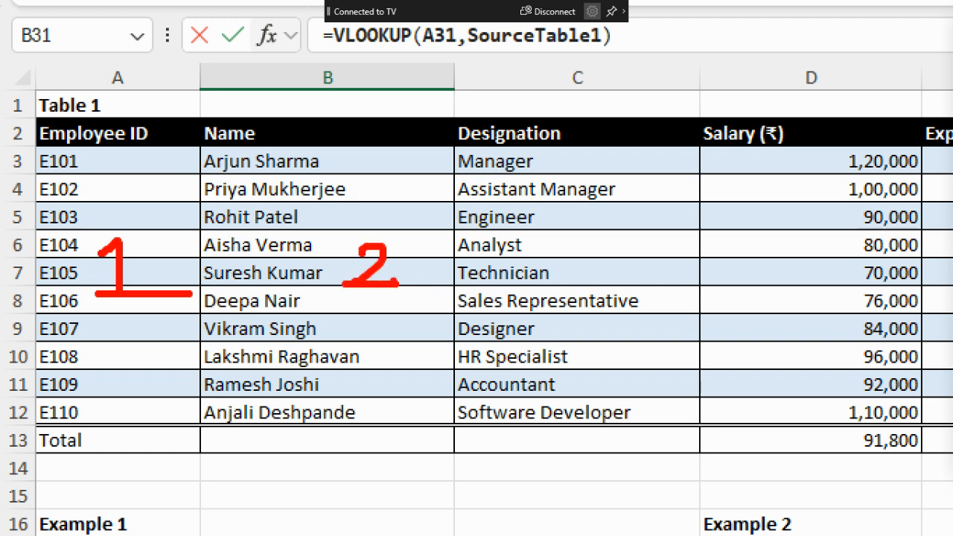
drag(325, 301, 439, 300)
drag(346, 316, 441, 317)
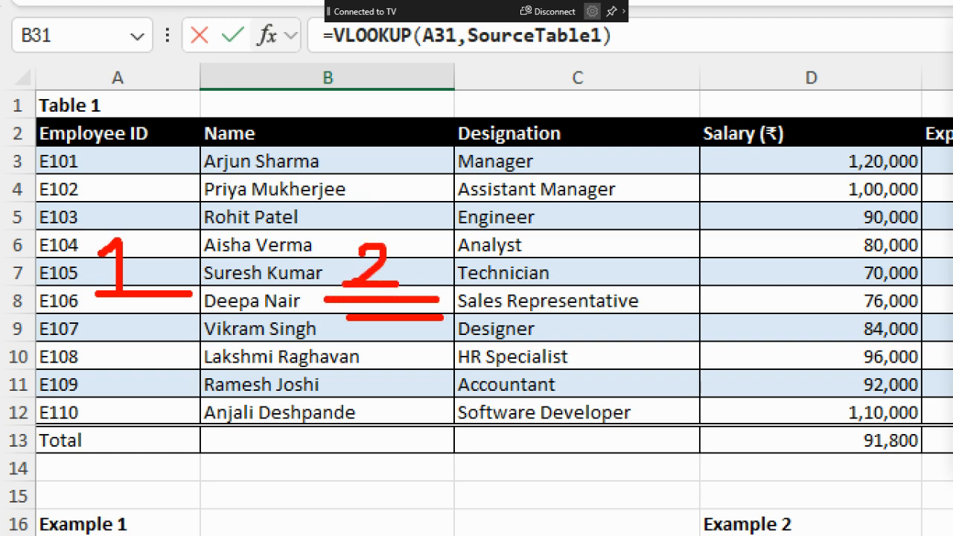
key(Escape)
text(2)
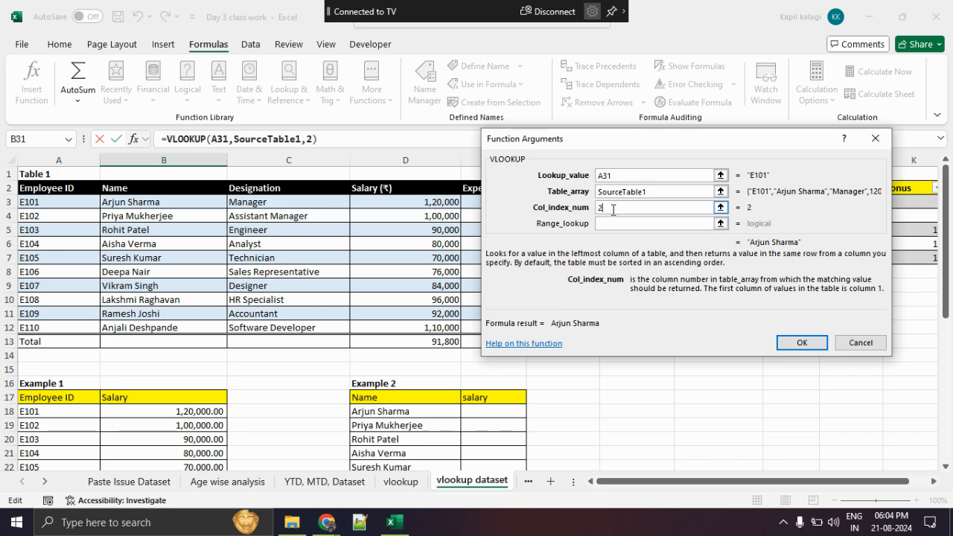
Mark up the arguments dialog, confirm the VLOOKUP in B31, and fill it down Example 3's Name column to B40
key(ctrl+1)
mouse_move(767, 214)
mouse_down()
mouse_move(675, 265)
mouse_move(655, 205)
mouse_up()
key(Escape)
click(800, 349)
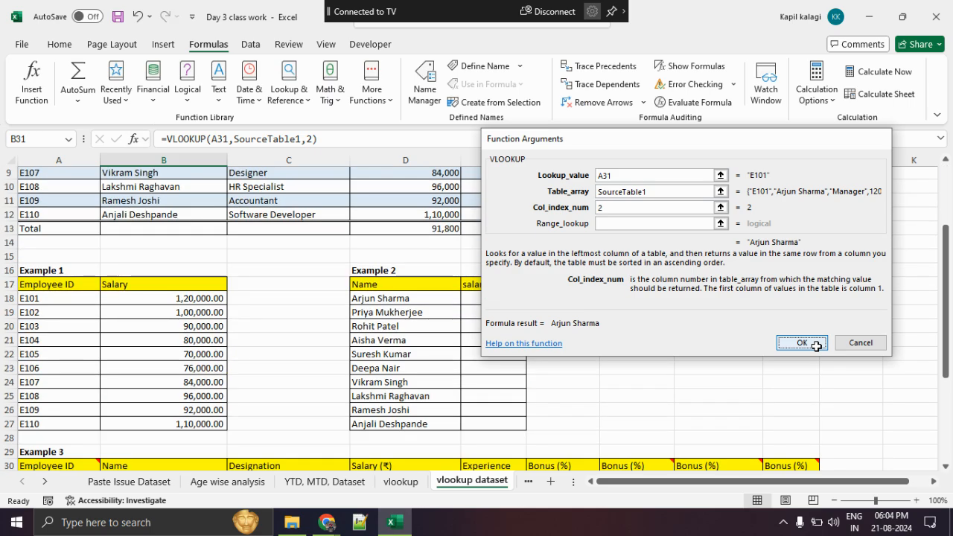
key(ctrl+1)
drag(223, 282, 216, 283)
key(Escape)
double_click(227, 292)
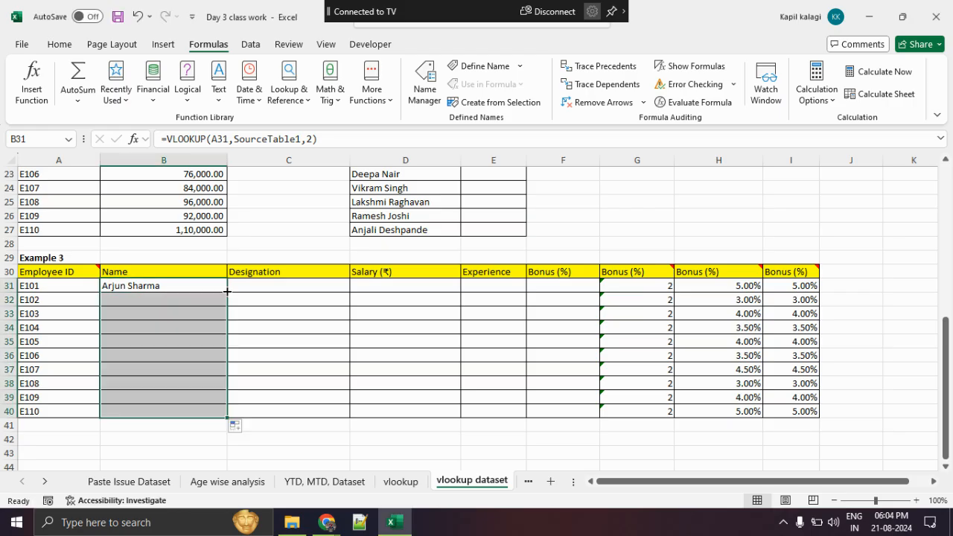
Compare the employee ID and name in row 38 of Example 3 with the matching row 10 of Table 1
click(295, 213)
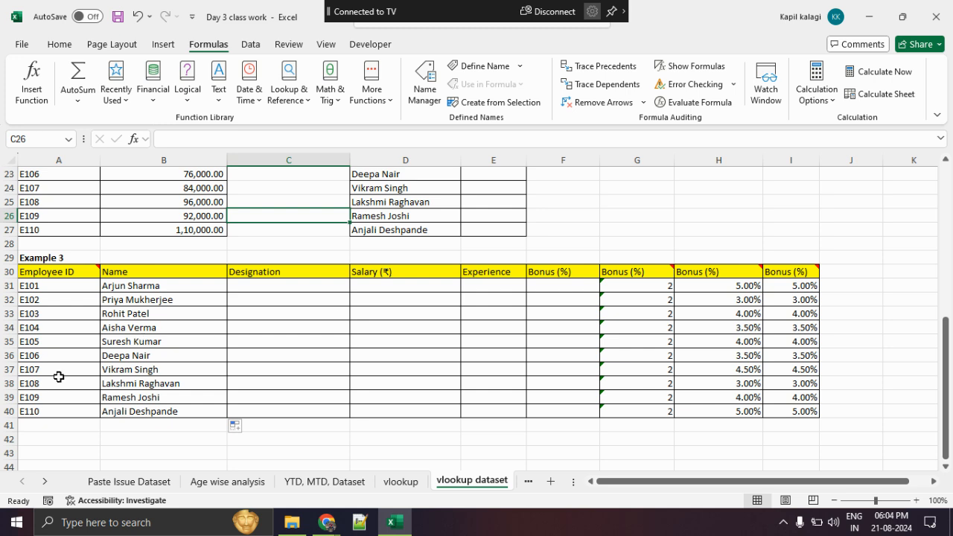
drag(58, 377, 171, 384)
scroll(140, 297, up, 6)
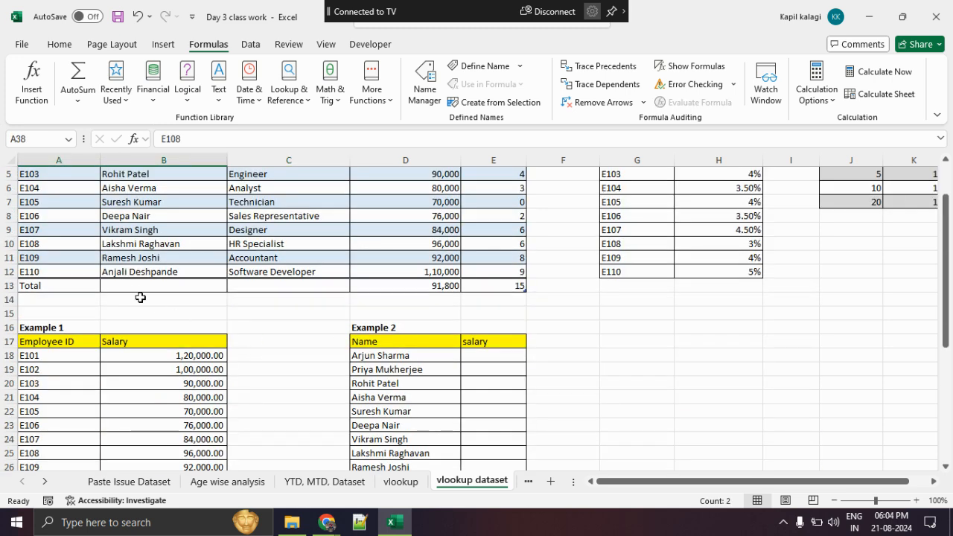
drag(74, 243, 178, 245)
key(ctrl+v)
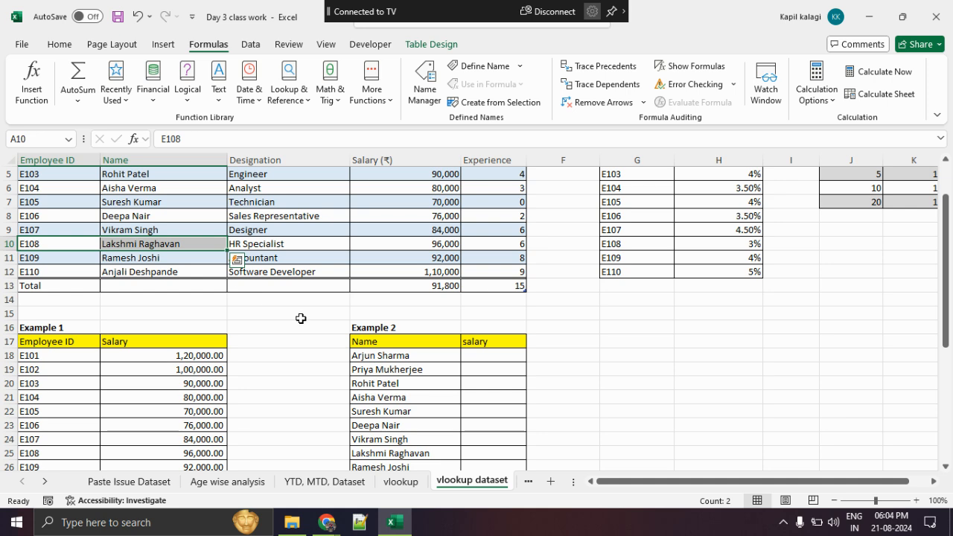
scroll(296, 317, down, 5)
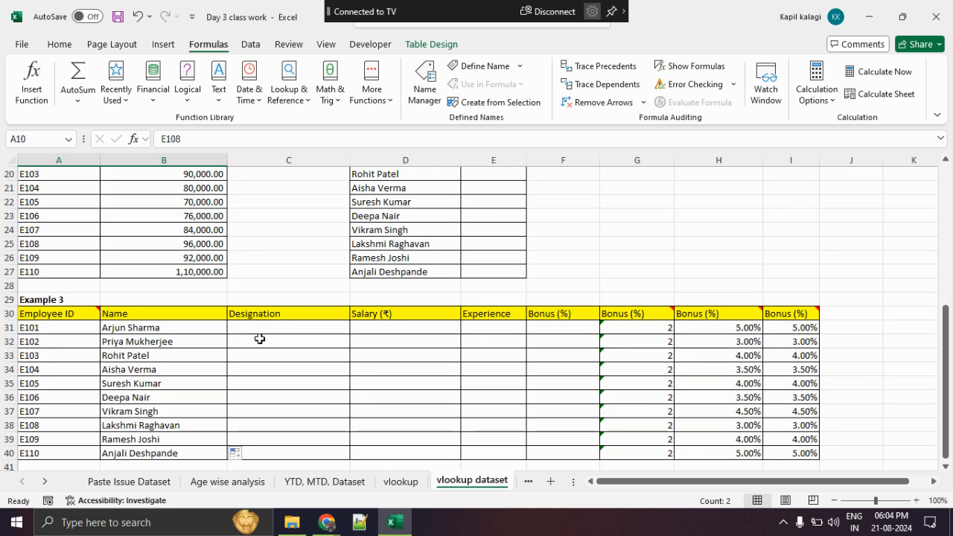
Search for the vlookup function and insert VLOOKUP in C31, the first Designation cell of Example 3
click(262, 339)
click(268, 328)
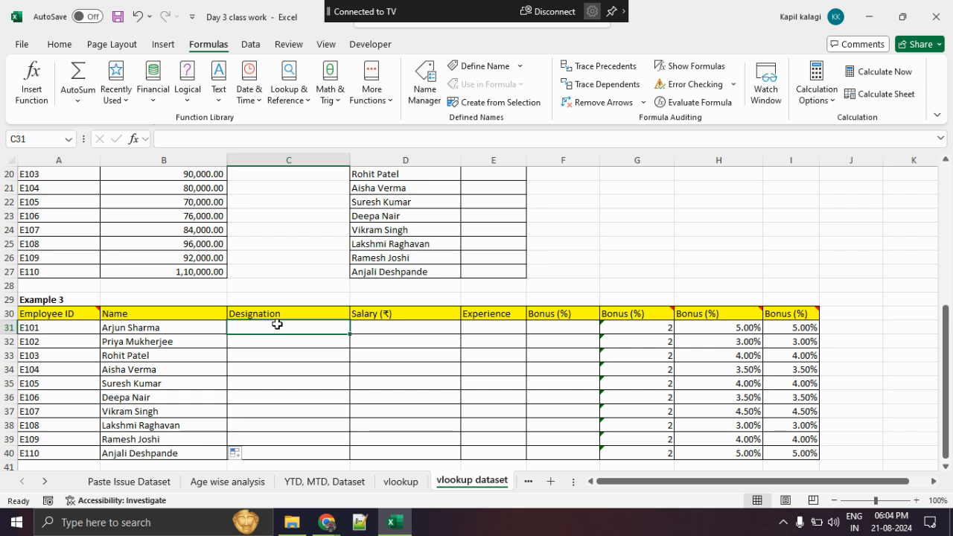
click(287, 340)
click(273, 323)
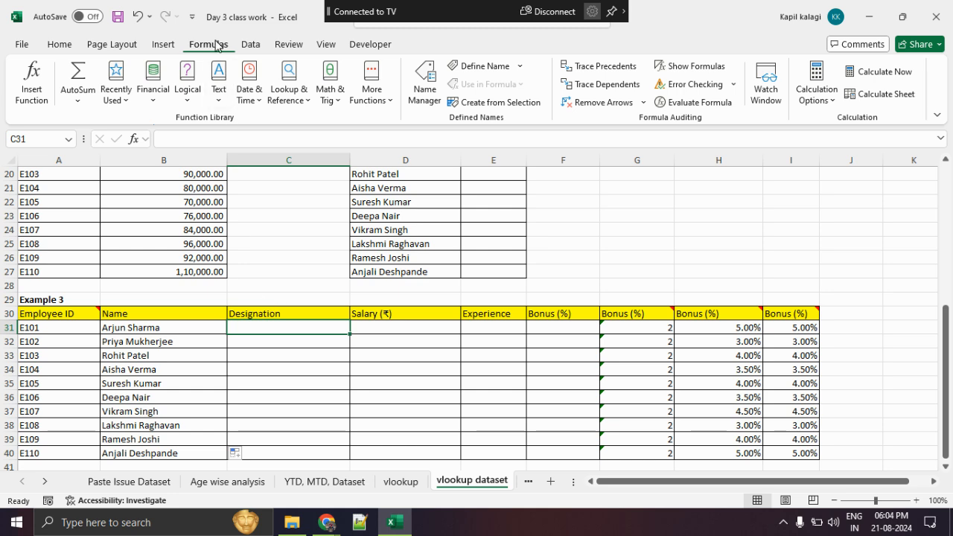
click(31, 82)
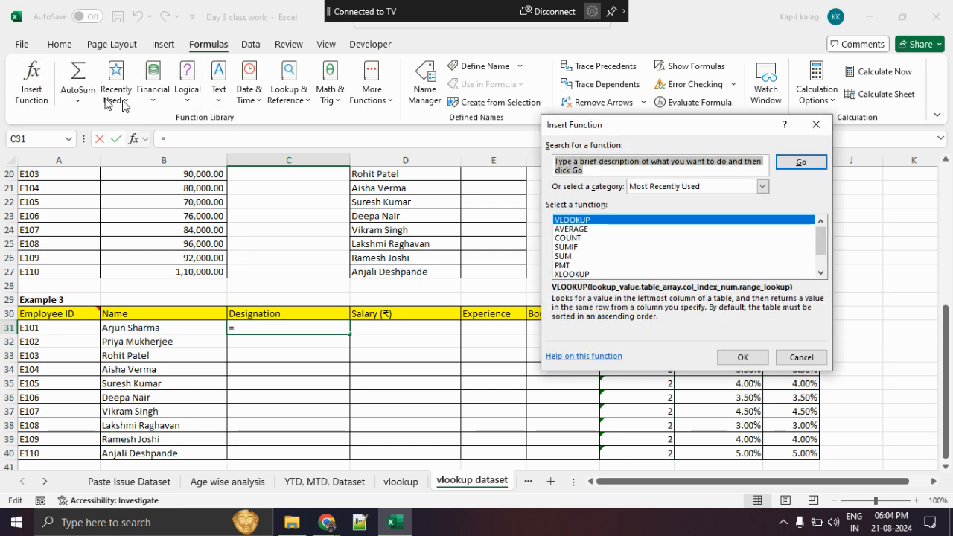
drag(576, 126, 321, 103)
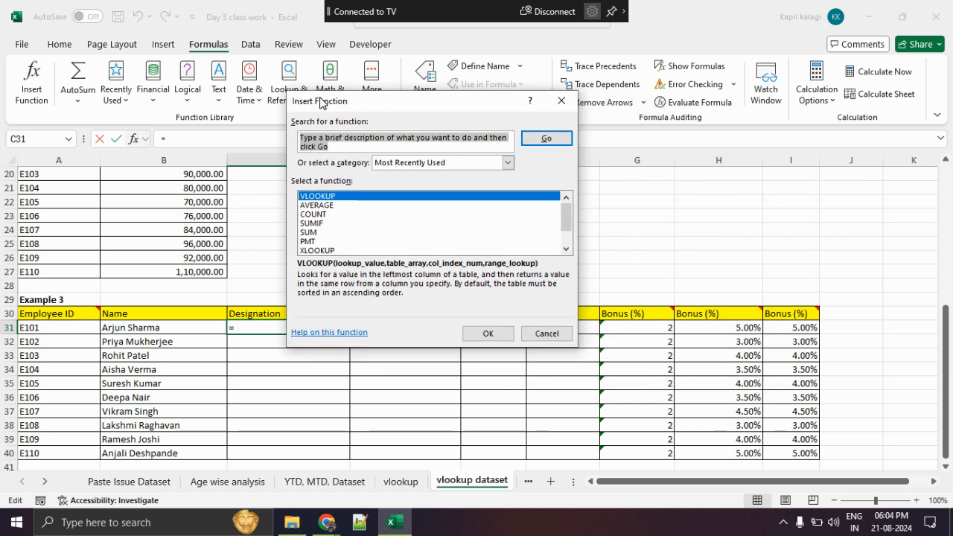
text(vlookup)
key(Return)
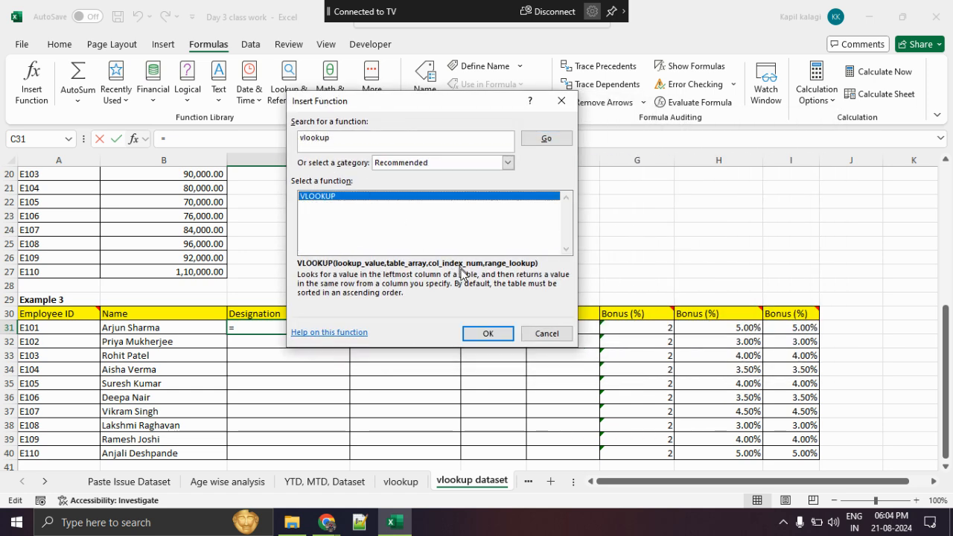
click(488, 332)
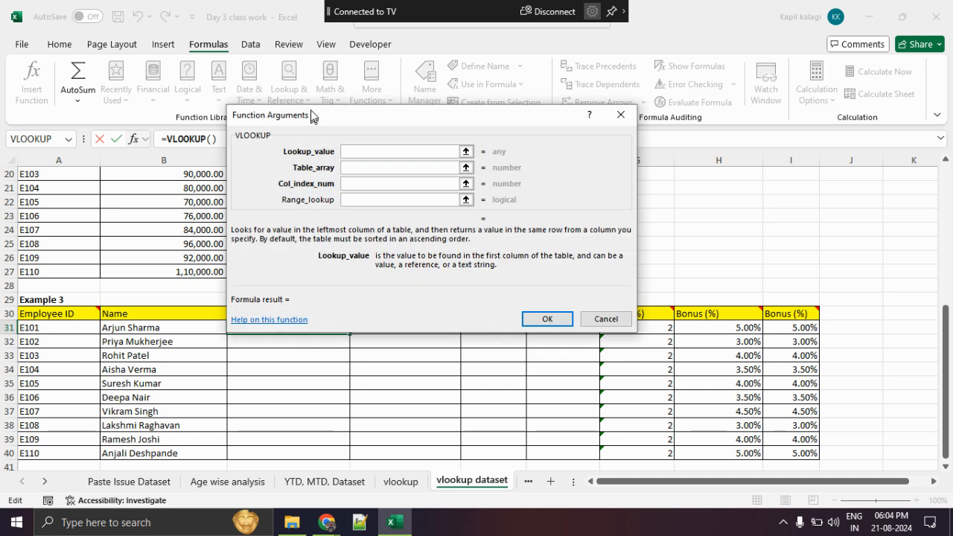
Set the Designation VLOOKUP's Lookup_value to A31, moving the arguments dialog clear of Example 3's first columns
drag(326, 128, 472, 140)
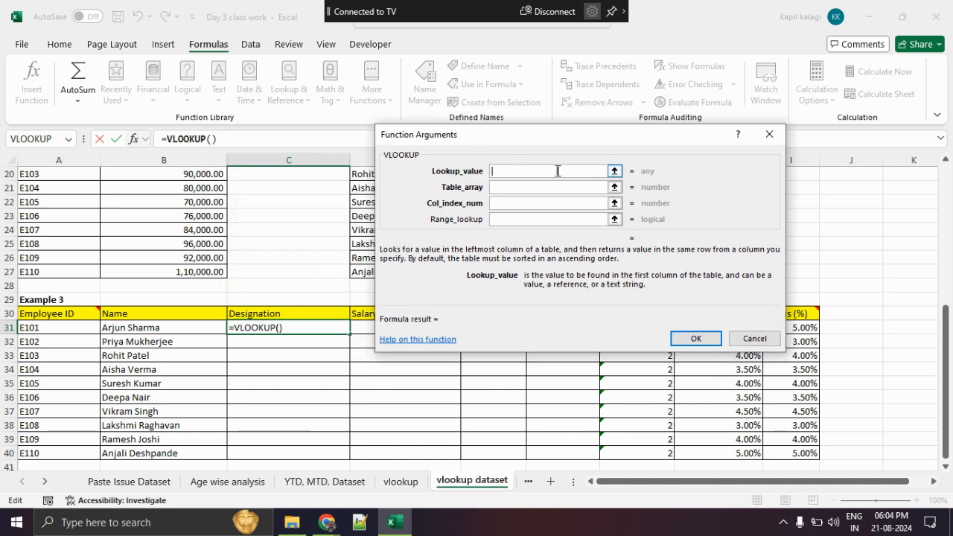
click(614, 171)
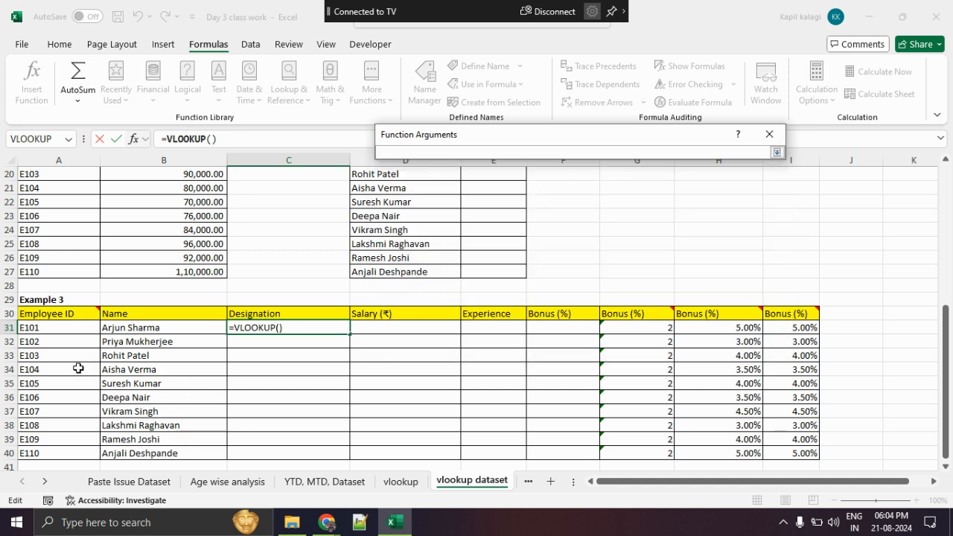
click(59, 329)
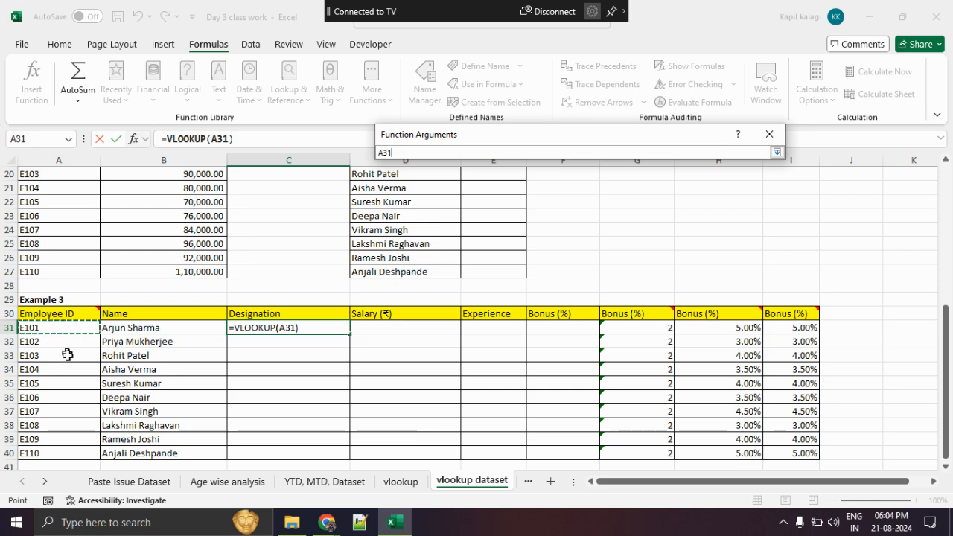
scroll(66, 365, up, 5)
scroll(70, 370, up, 2)
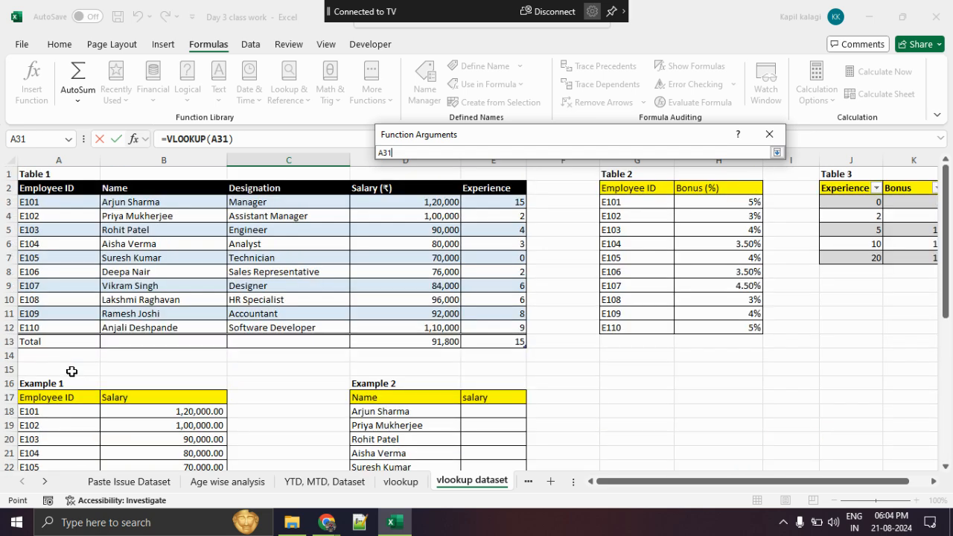
scroll(70, 370, down, 9)
scroll(71, 371, up, 6)
scroll(71, 371, up, 3)
click(777, 151)
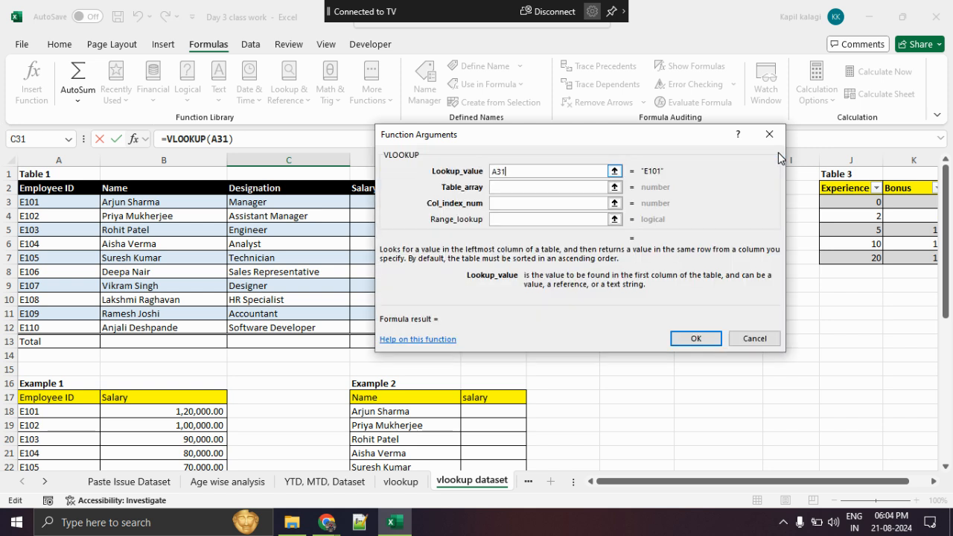
Set the Designation VLOOKUP's Table_array to Table 1's data range A3:E12 (SourceTable1)
click(505, 188)
click(505, 188)
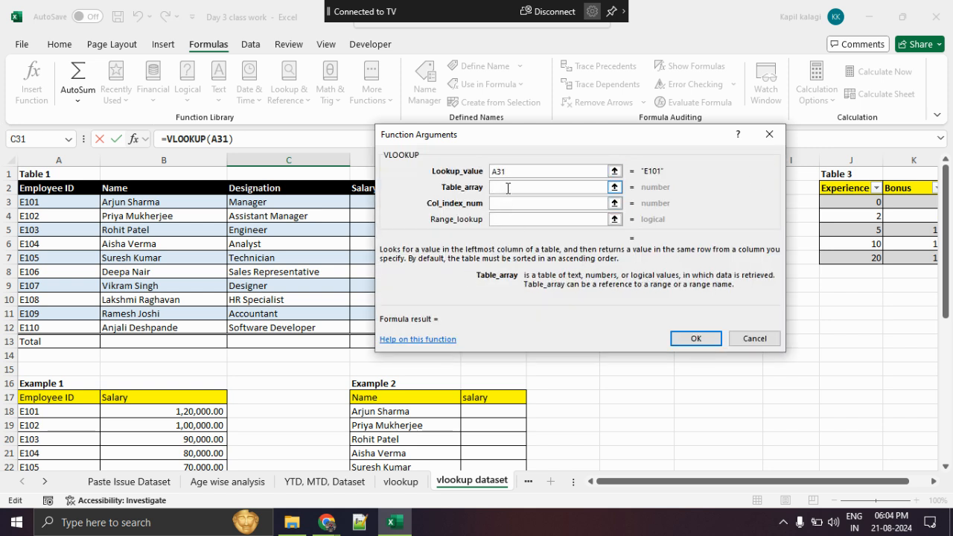
scroll(244, 294, down, 7)
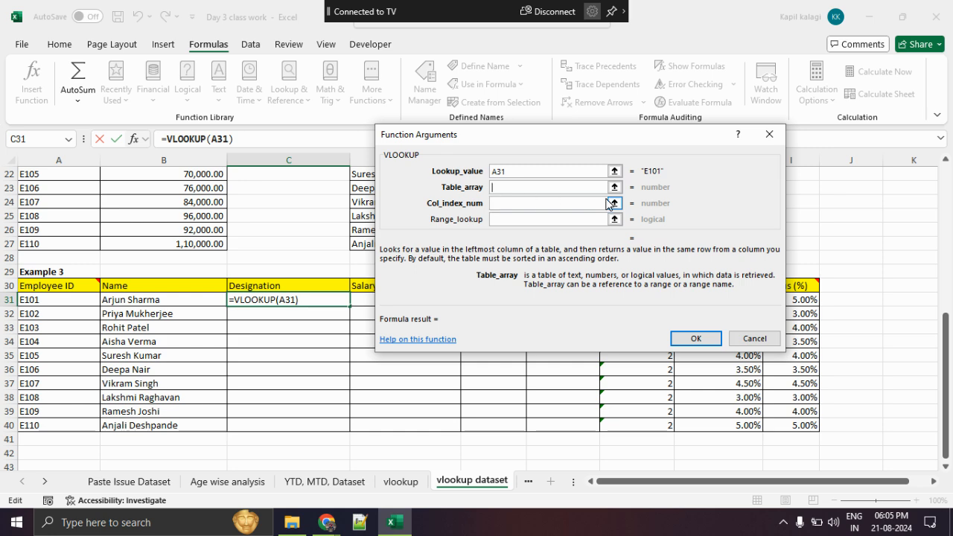
click(614, 187)
scroll(318, 259, up, 1)
scroll(318, 260, up, 6)
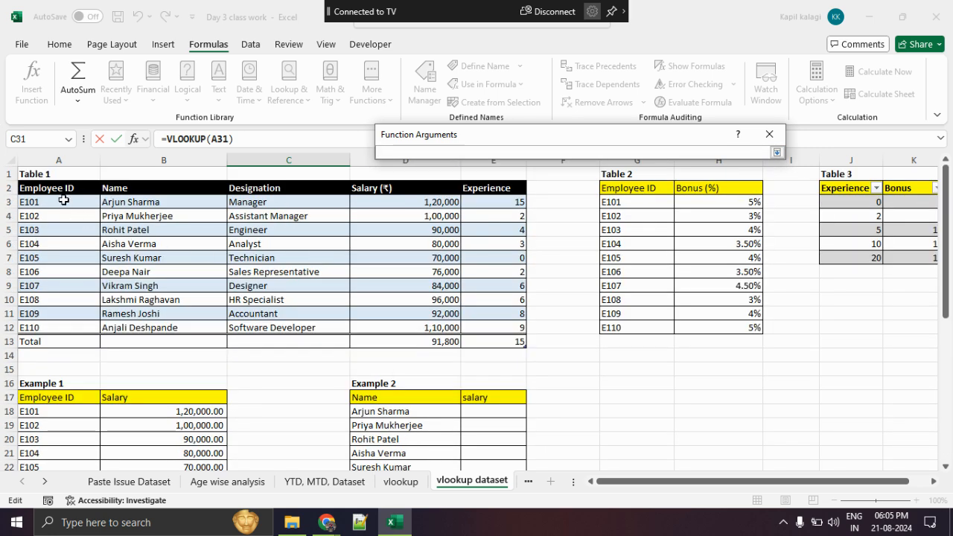
drag(64, 200, 508, 327)
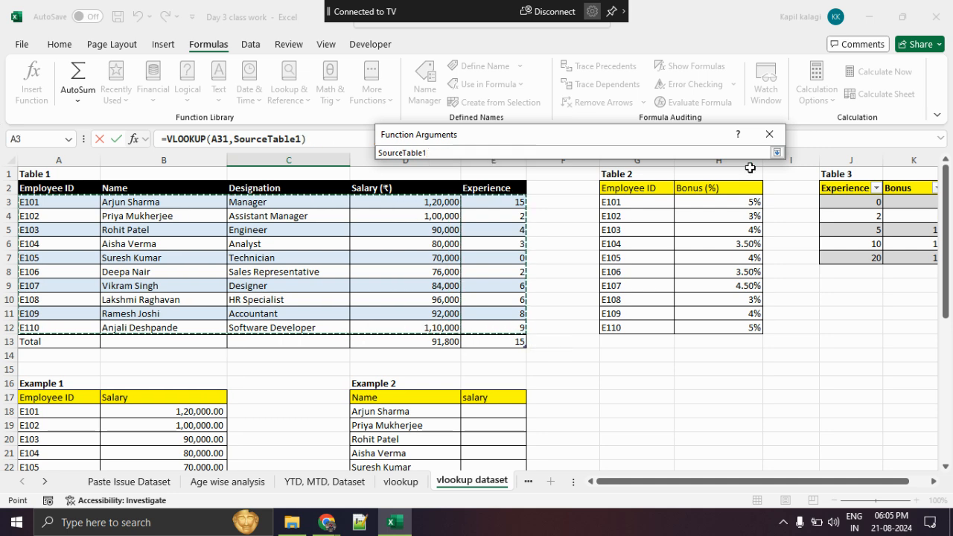
click(776, 153)
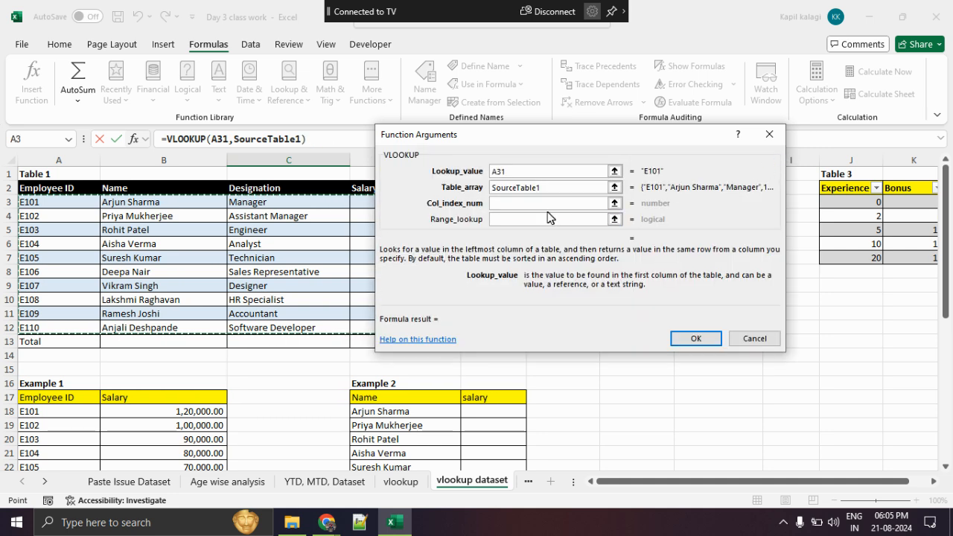
Set the Designation VLOOKUP's Col_index_num to 3, number Table 1's first three columns on screen, and clear the drawing
click(539, 206)
drag(518, 151, 691, 172)
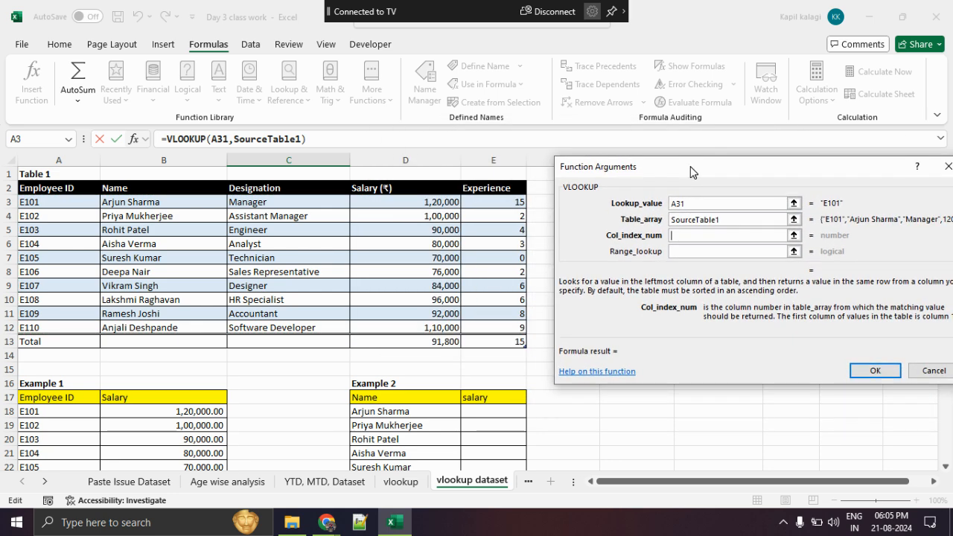
text(3)
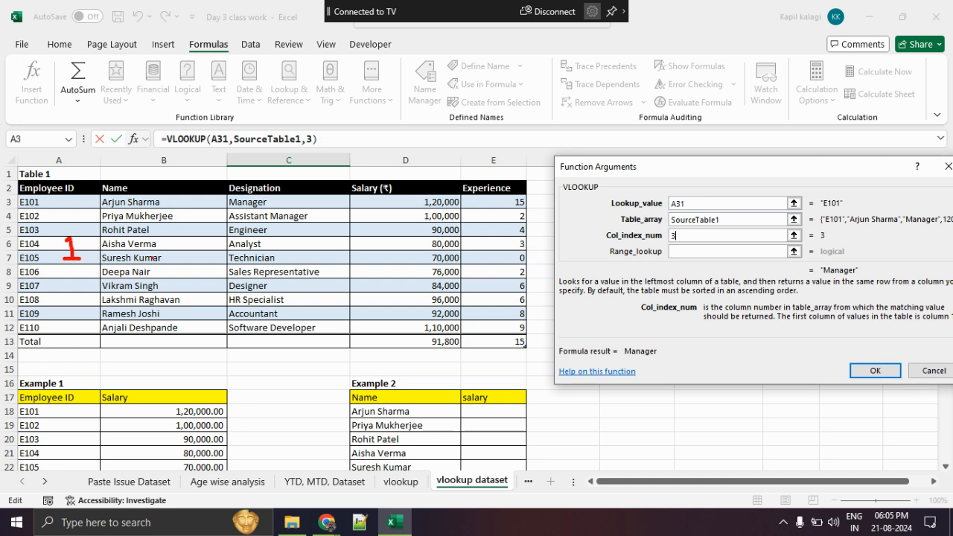
drag(171, 244, 232, 255)
drag(318, 251, 297, 262)
key(Escape)
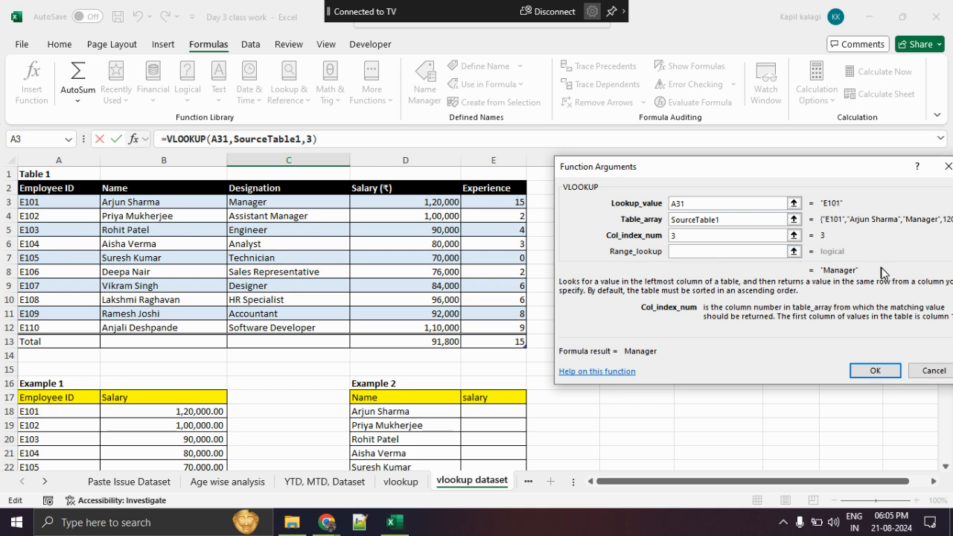
Mark the function result, clear the drawing, confirm the VLOOKUP in C31, and fill it down the Designation column to C40
mouse_move(844, 254)
mouse_down()
mouse_move(812, 274)
mouse_move(831, 262)
mouse_up()
key(Escape)
click(875, 370)
click(848, 366)
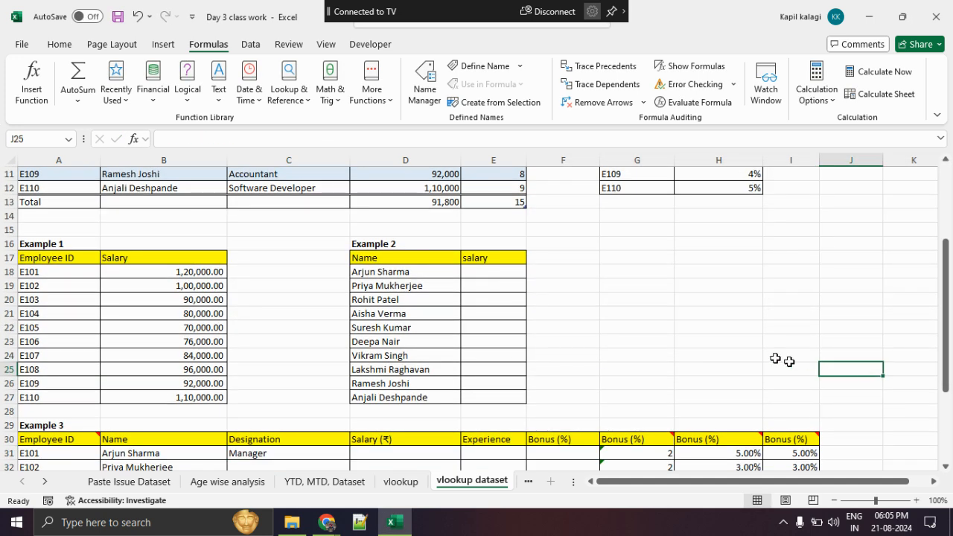
scroll(643, 333, down, 4)
click(345, 288)
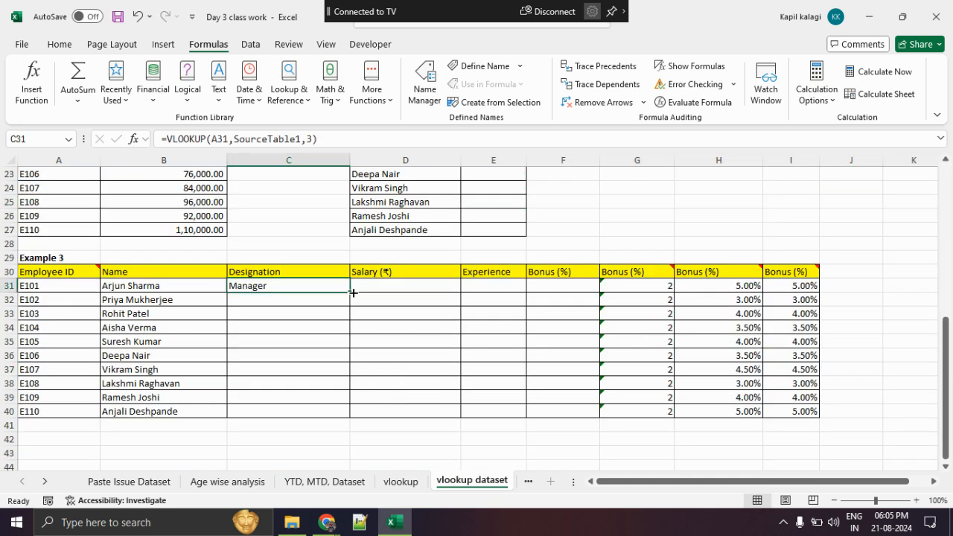
double_click(350, 293)
Compare the filled Designation for employee E106 in Example 3 with that employee's row A8:C8 in Table 1
click(335, 313)
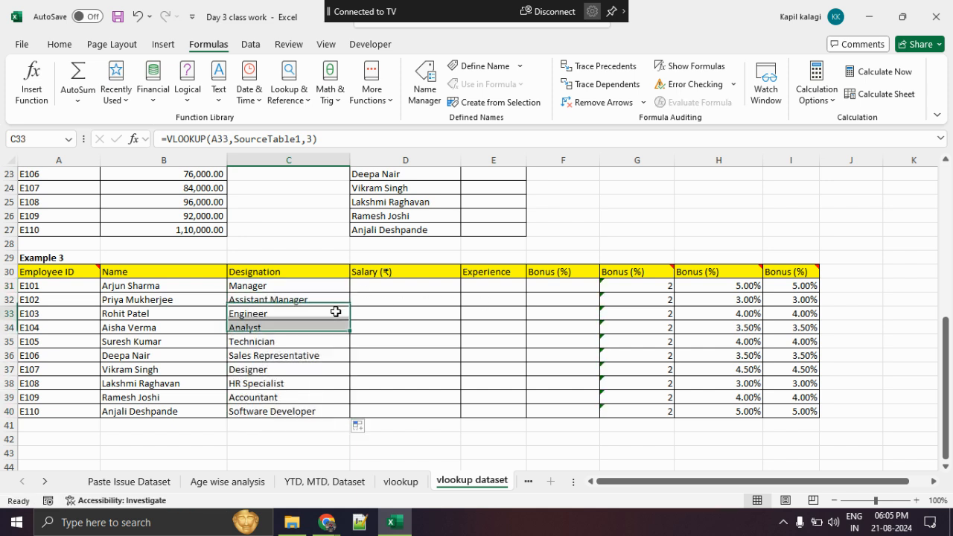
click(43, 352)
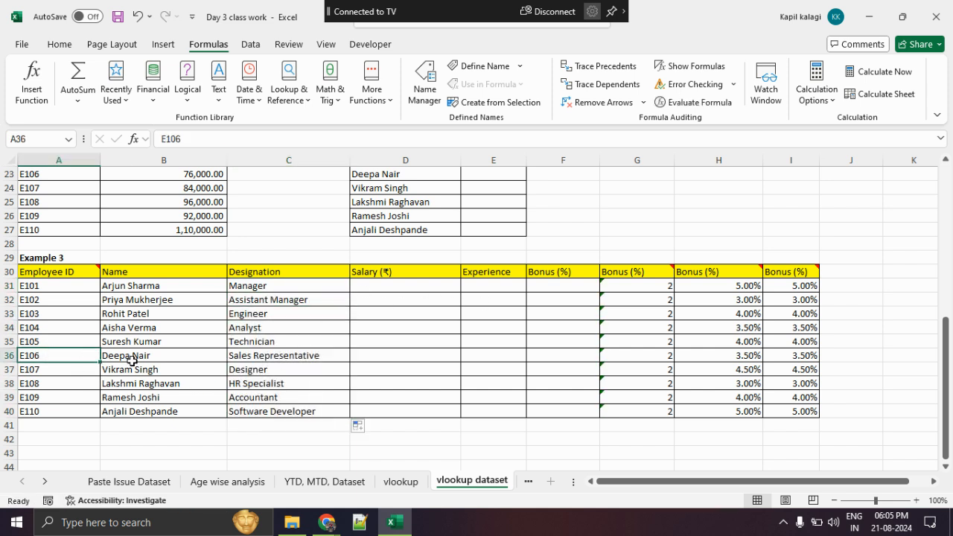
click(286, 346)
scroll(136, 304, up, 7)
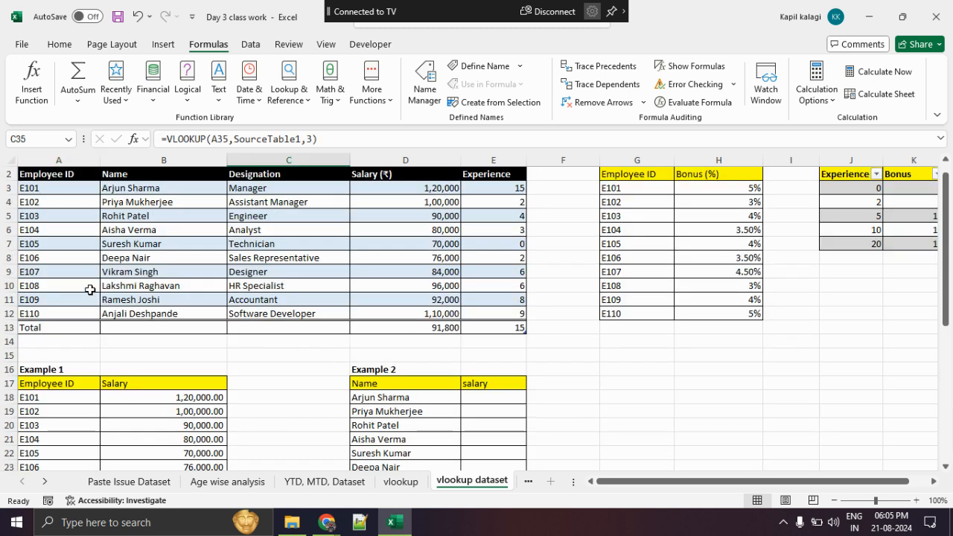
drag(58, 255, 277, 257)
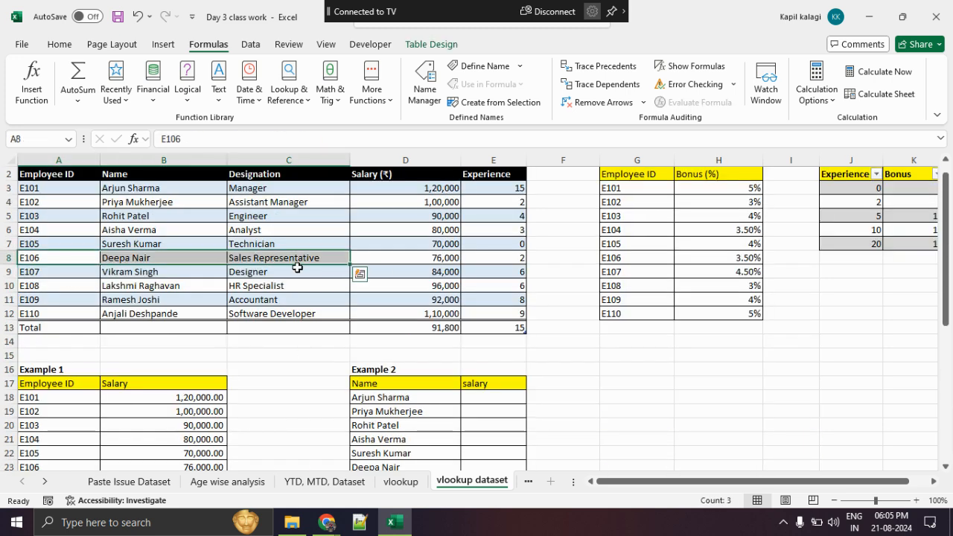
scroll(293, 263, down, 7)
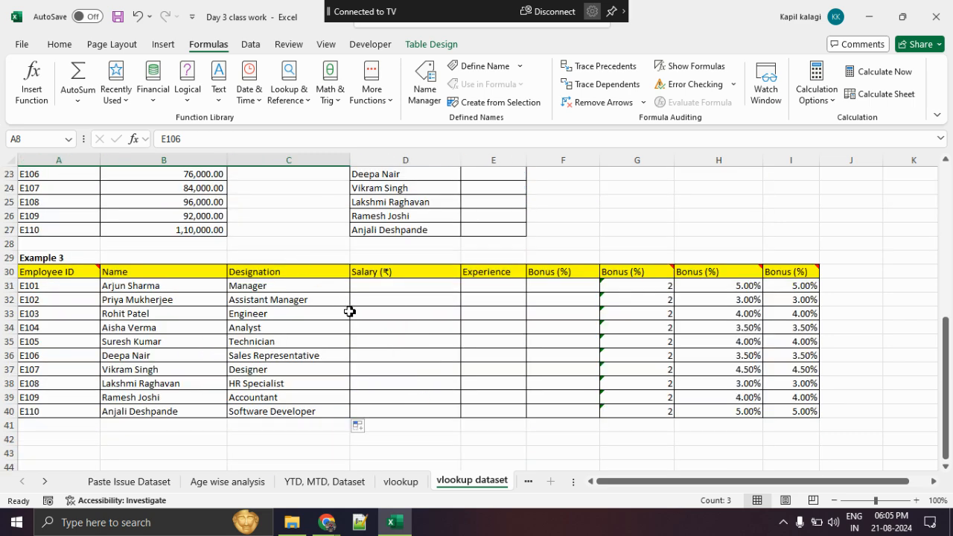
scroll(305, 317, up, 7)
scroll(306, 315, down, 6)
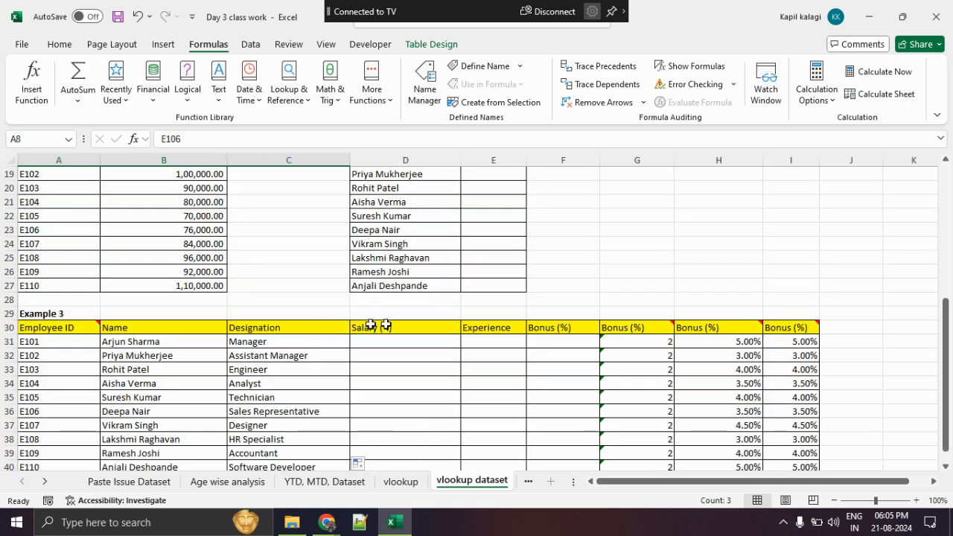
Examine Example 2's Name and salary columns, D17:E27, in relation to the data in Table 1
scroll(450, 327, up, 2)
drag(419, 229, 491, 369)
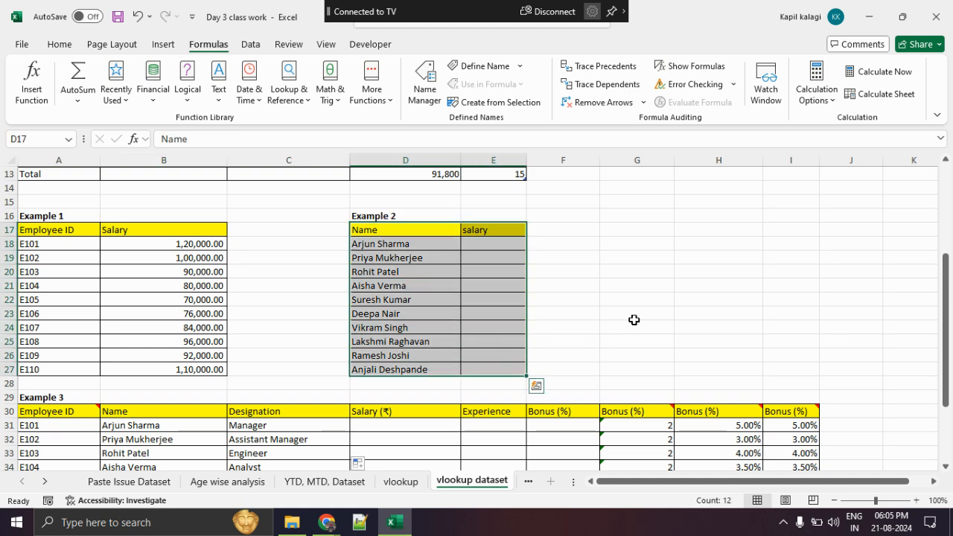
click(632, 315)
click(522, 246)
scroll(433, 298, up, 1)
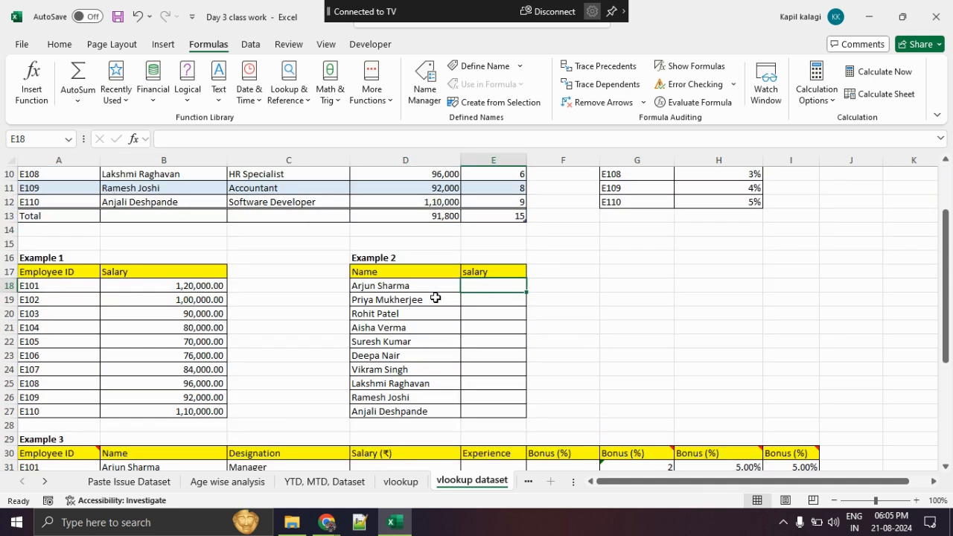
scroll(447, 283, down, 2)
scroll(419, 215, up, 5)
scroll(418, 219, down, 6)
scroll(418, 219, up, 6)
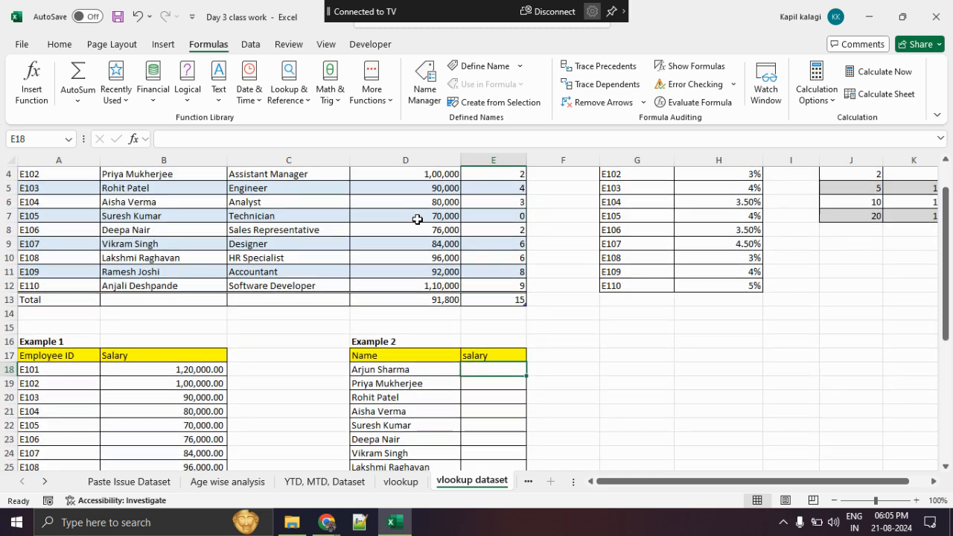
Highlight Table 1's Name column, Example 2's salary column and Table 1's Salary column in turn to compare them
drag(189, 200, 216, 341)
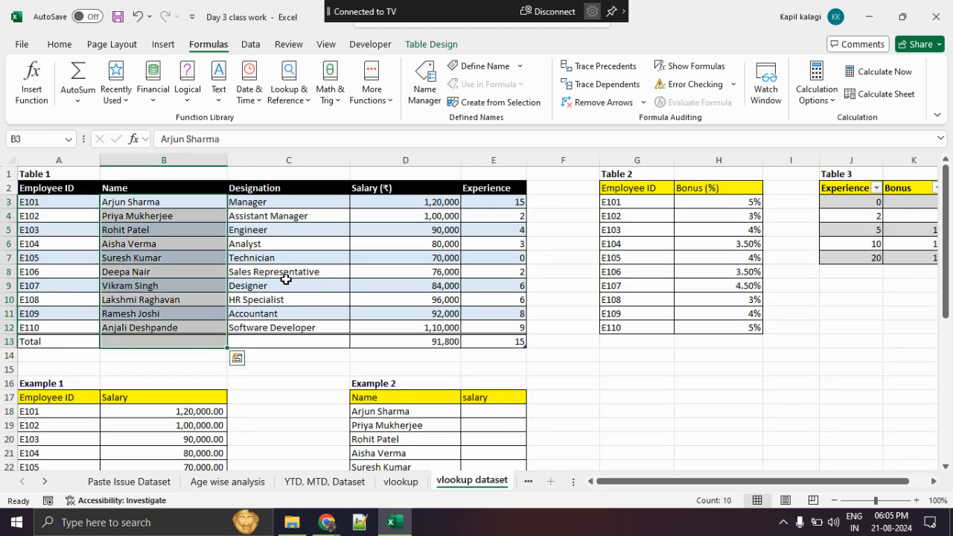
scroll(335, 342, down, 3)
click(475, 314)
drag(493, 271, 493, 410)
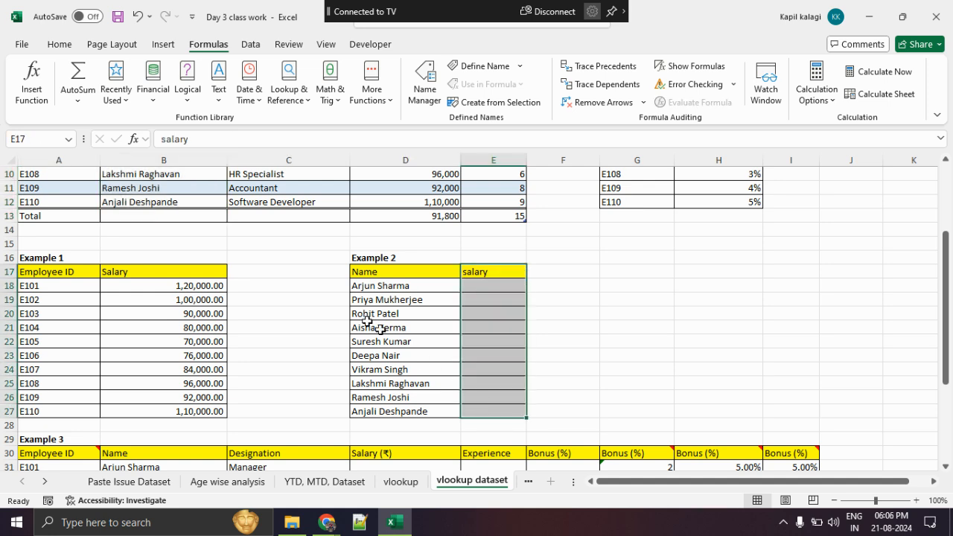
scroll(369, 328, up, 3)
drag(391, 194, 394, 317)
scroll(525, 296, down, 1)
scroll(526, 297, down, 3)
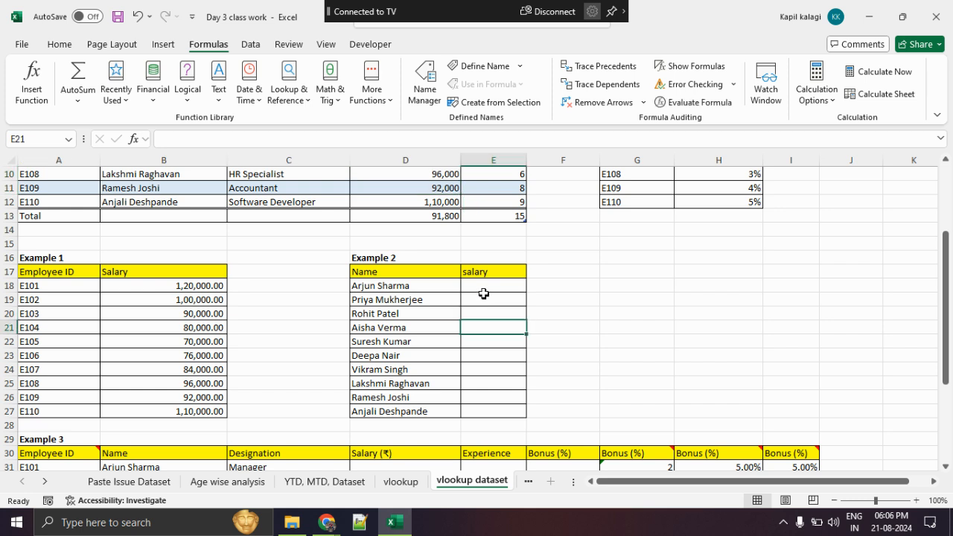
click(492, 286)
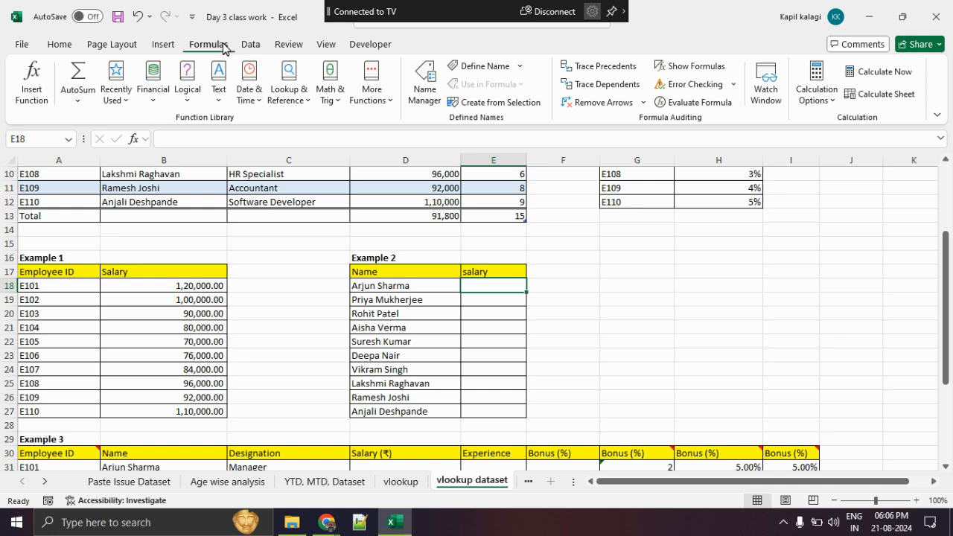
click(31, 89)
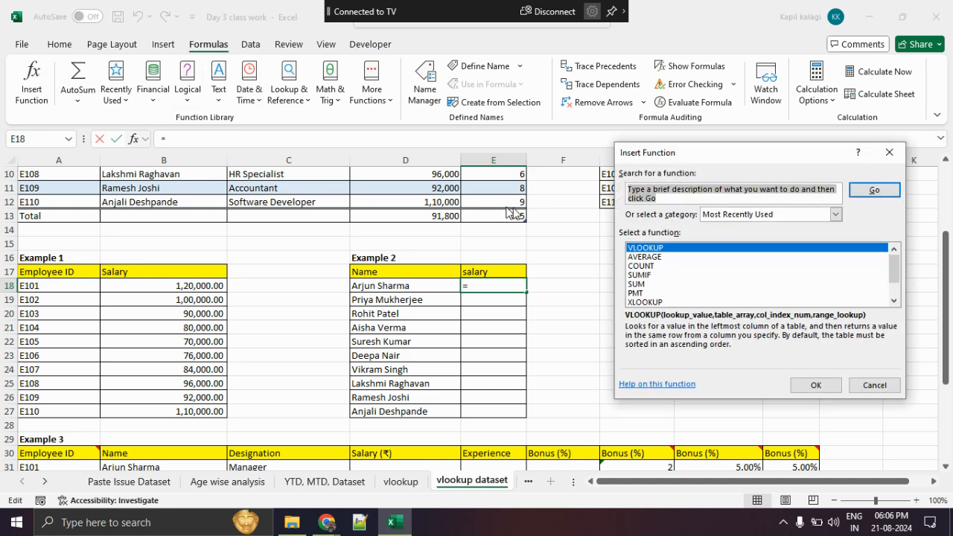
text(vlookup)
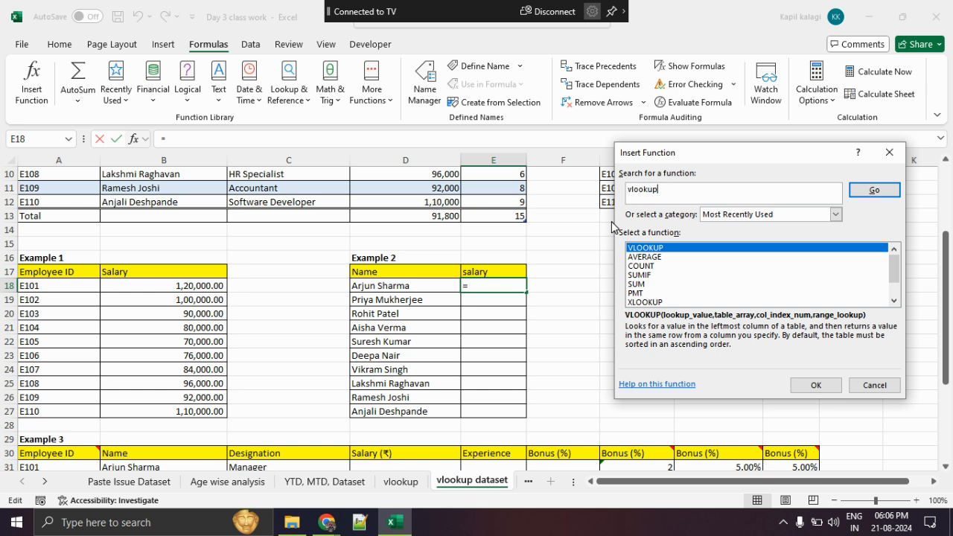
key(Return)
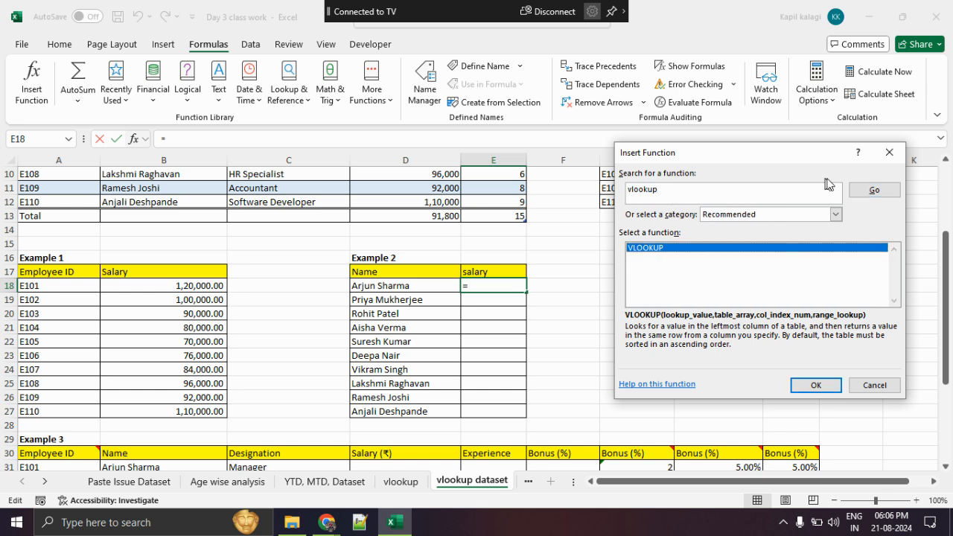
click(889, 153)
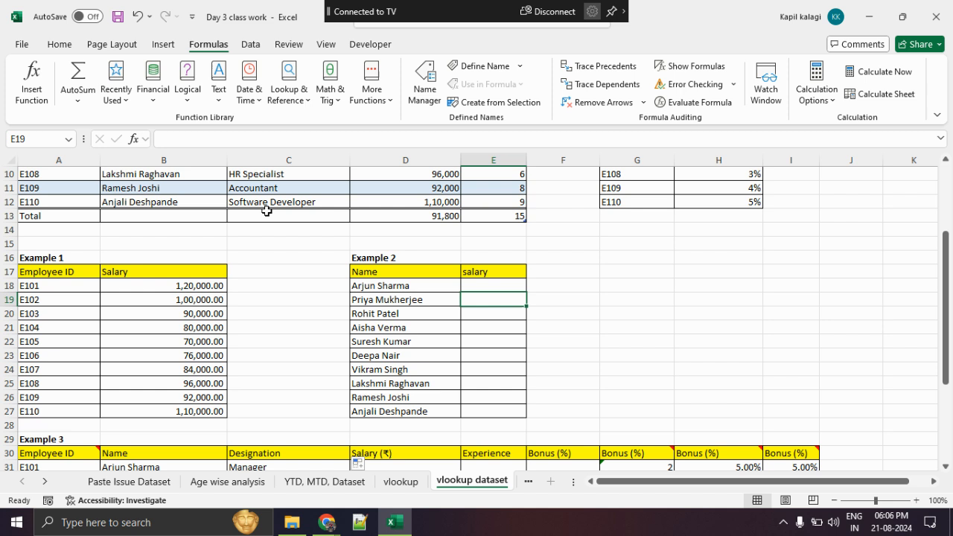
Begin a manual =VLOOKUP( formula in E18, underline its lookup_value, table_array and col_index_num hints on screen, and clear the marks
text(=v)
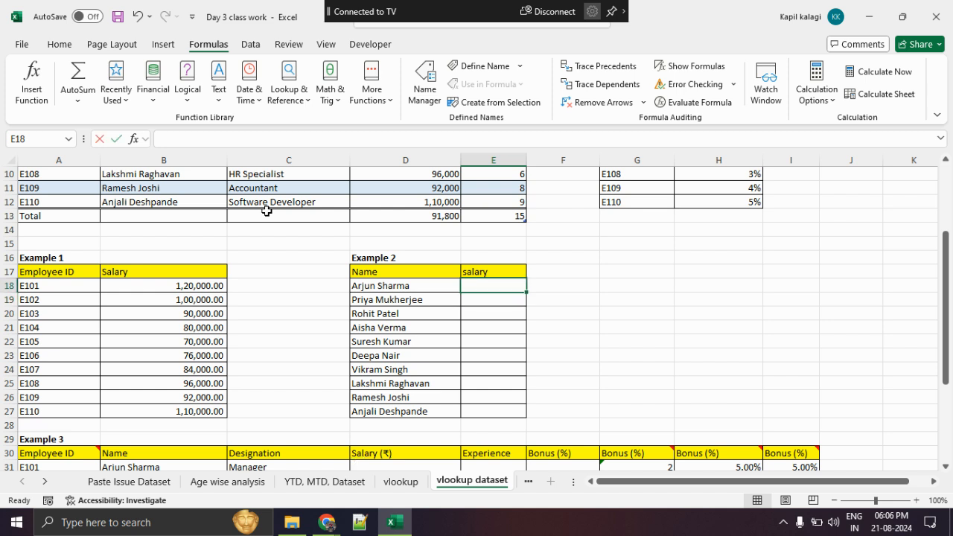
text(lo)
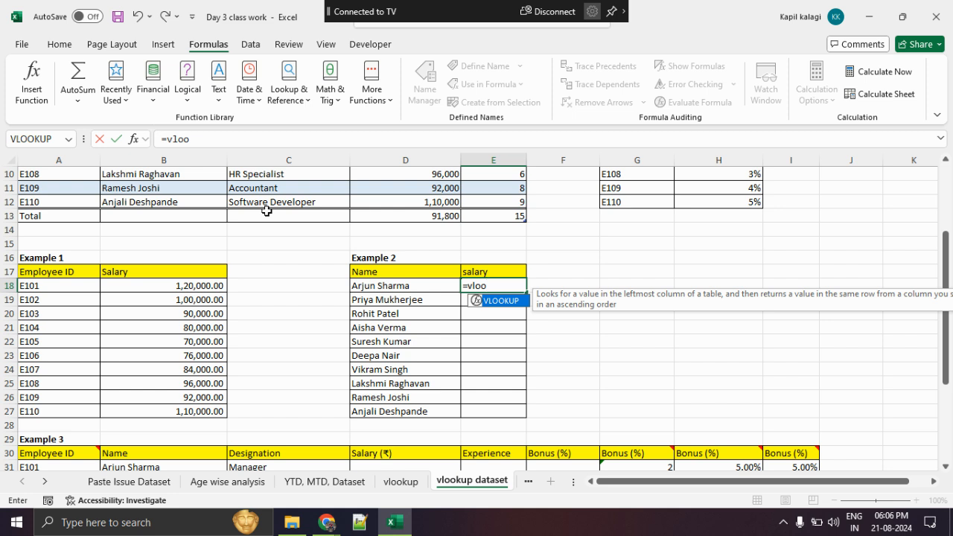
text(o)
key(Tab)
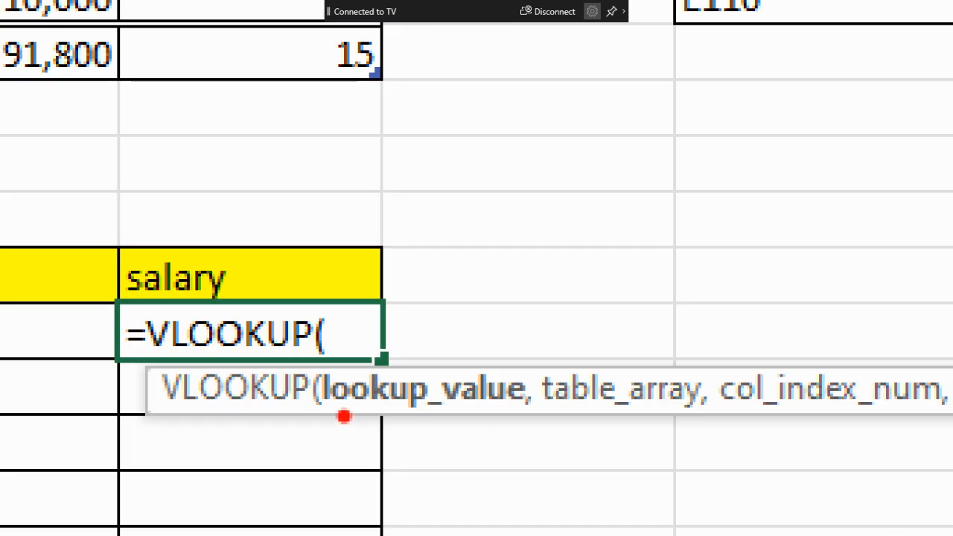
drag(332, 415, 490, 416)
drag(614, 414, 701, 419)
drag(896, 442, 921, 444)
key(Escape)
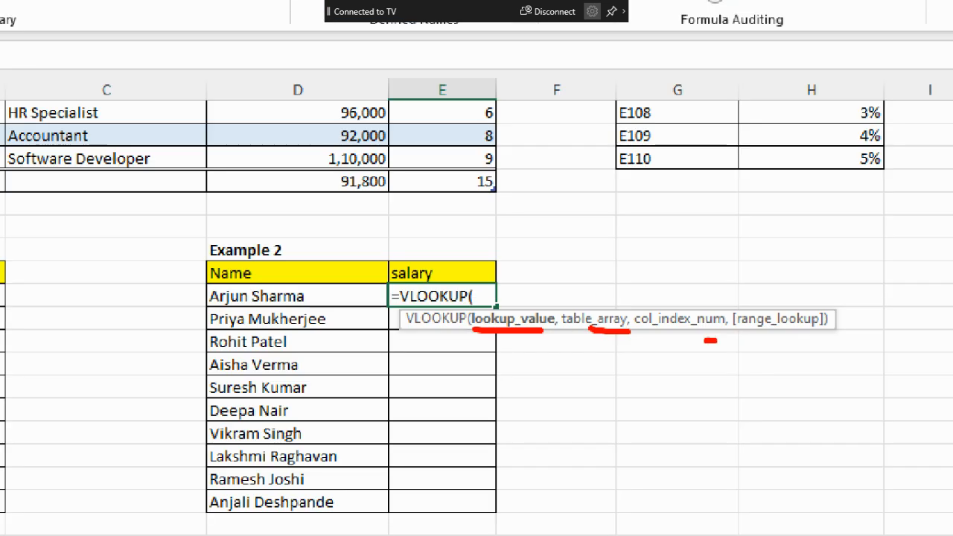
Discard the unfinished VLOOKUP entry from E18
key(BackSpace)
key(BackSpace)
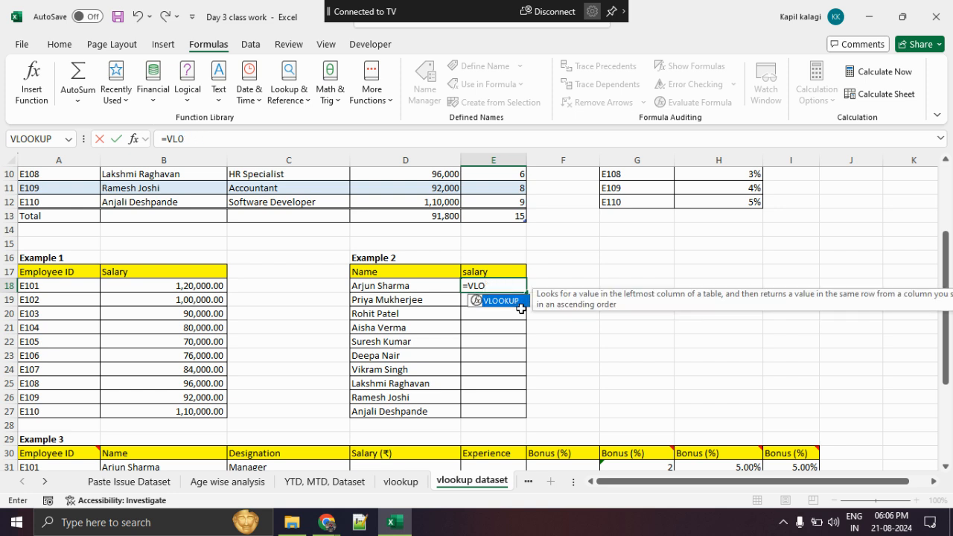
key(BackSpace)
key(BackSpace)
key(BackSpace)
key(BackSpace)
key(Escape)
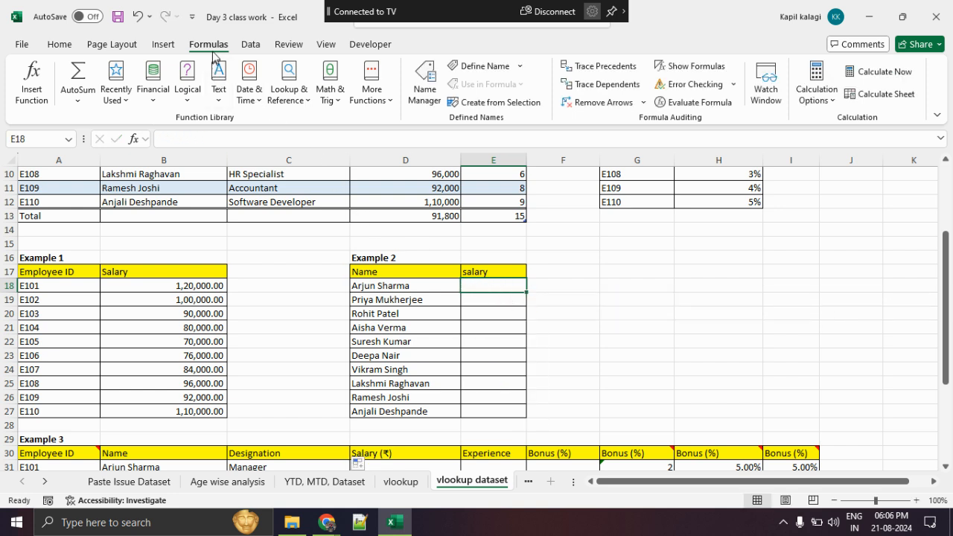
Insert VLOOKUP into E18, move its arguments dialog clear of Example 2, and set Lookup_value to D18
click(39, 95)
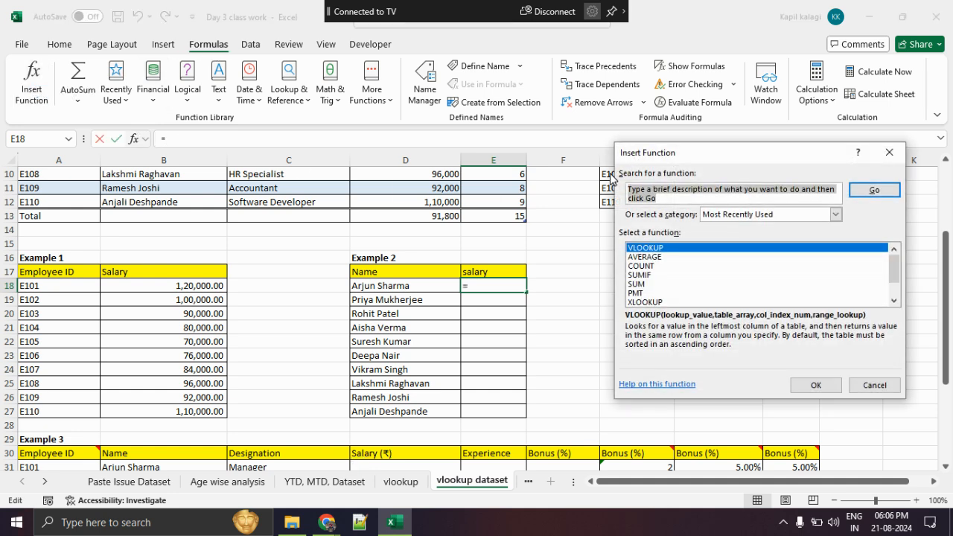
click(815, 385)
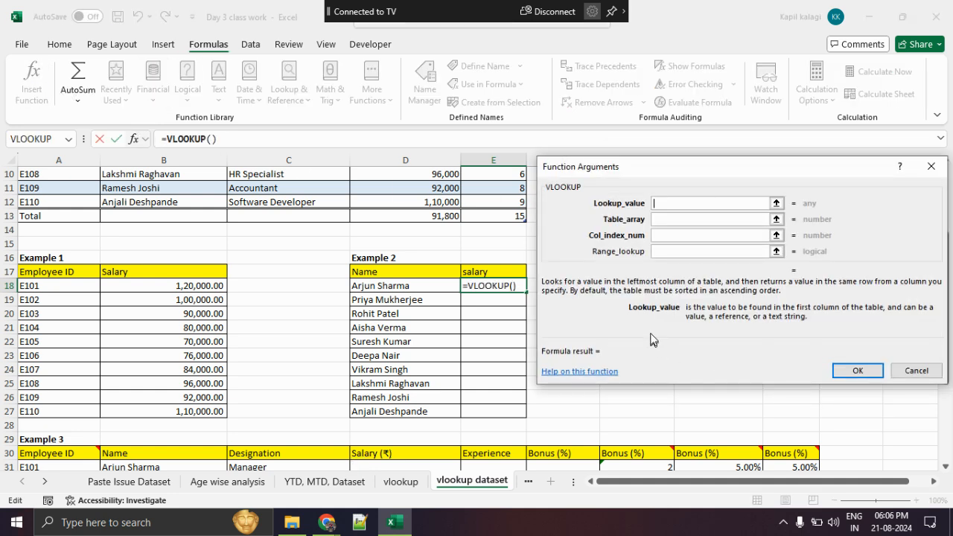
drag(661, 179, 710, 171)
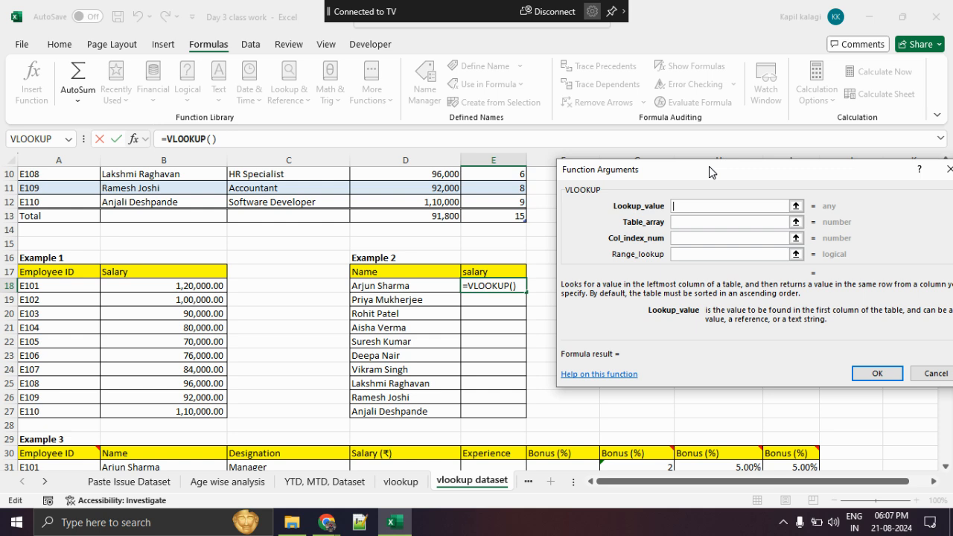
drag(710, 172, 674, 137)
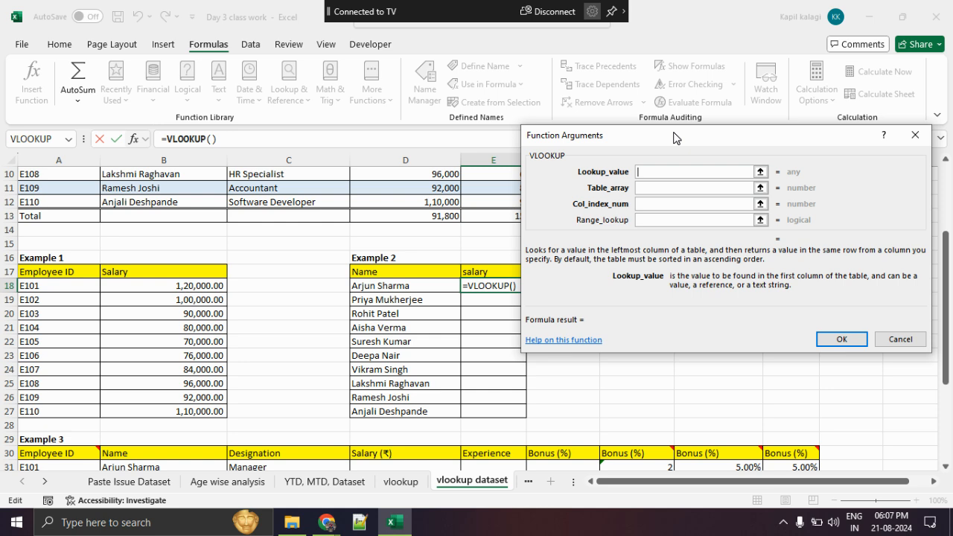
drag(674, 138, 679, 47)
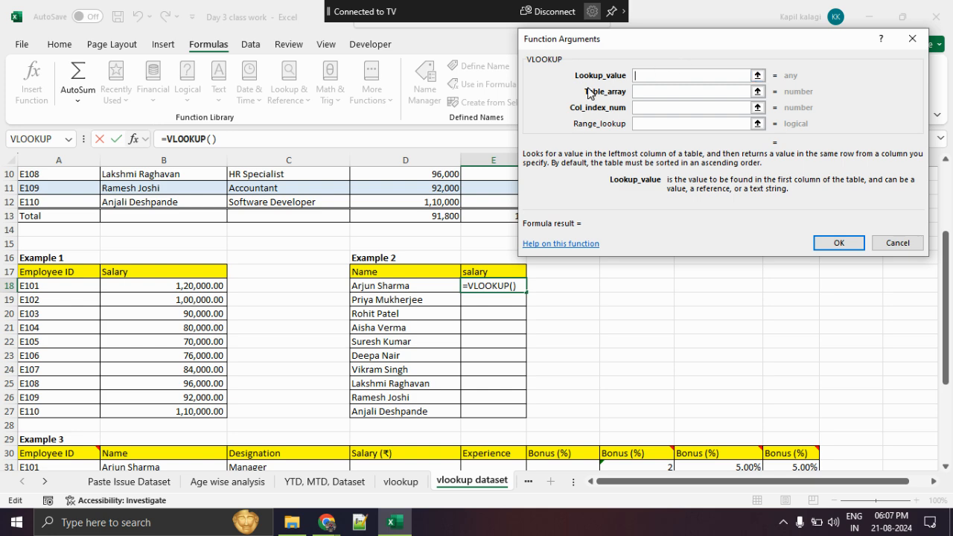
click(431, 285)
Start picking the Table_array, outline Table 1's full data range A3:E12 on screen, and clear the drawing
click(644, 93)
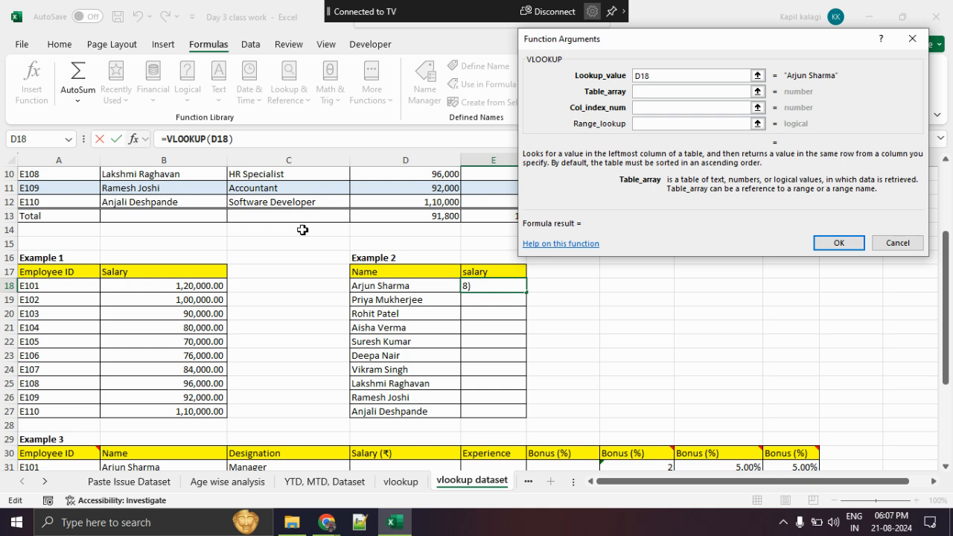
scroll(307, 225, up, 3)
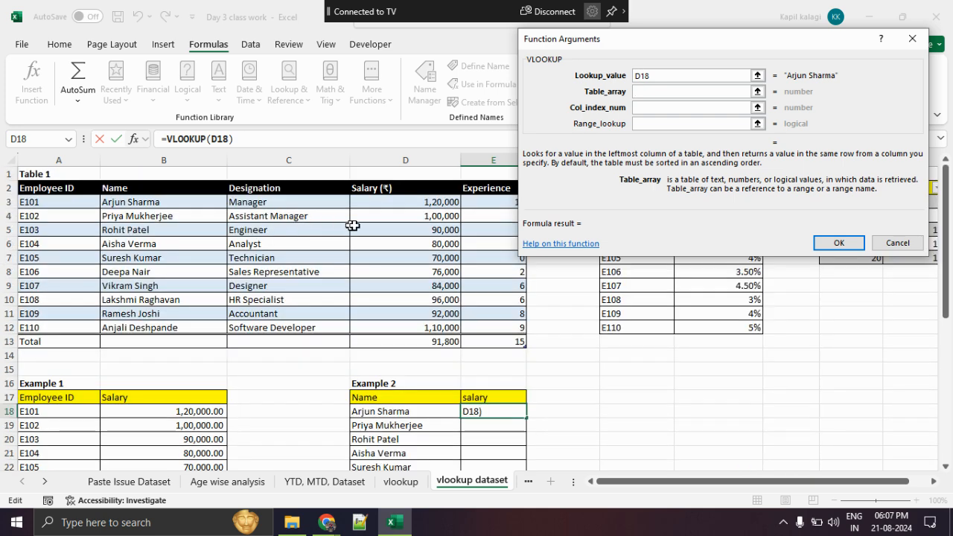
click(756, 92)
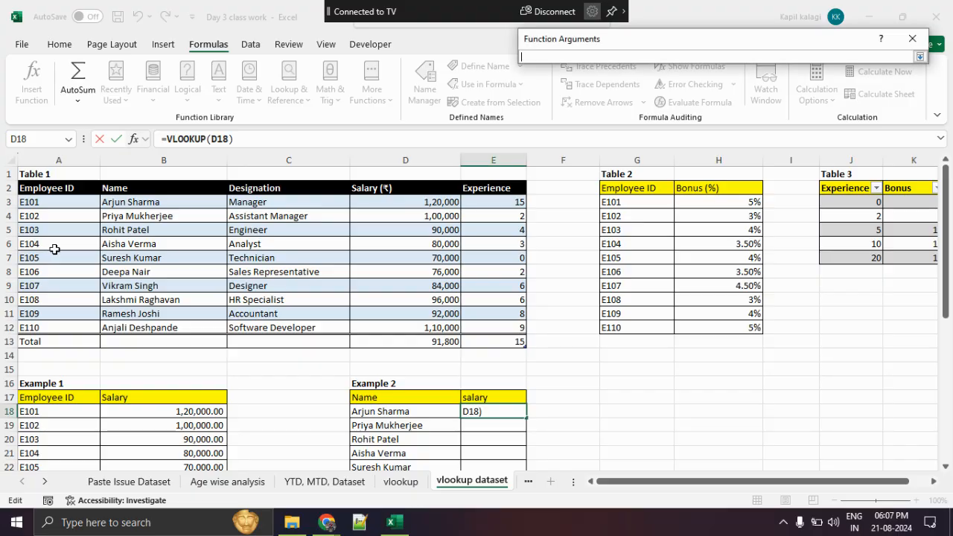
mouse_move(71, 195)
mouse_down()
mouse_move(2, 215)
mouse_move(2, 317)
mouse_move(111, 332)
mouse_move(494, 335)
mouse_move(524, 323)
mouse_move(529, 205)
mouse_move(409, 192)
mouse_move(56, 194)
mouse_up()
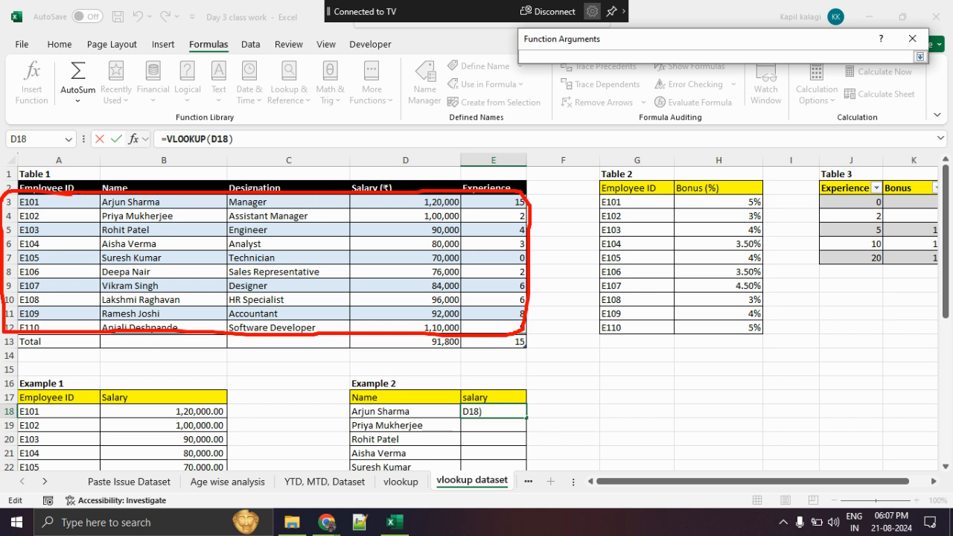
key(Escape)
Outline Table 1's range B3:E12 on screen and mark its Name column with an arrow and a rectangle
key(ctrl+2)
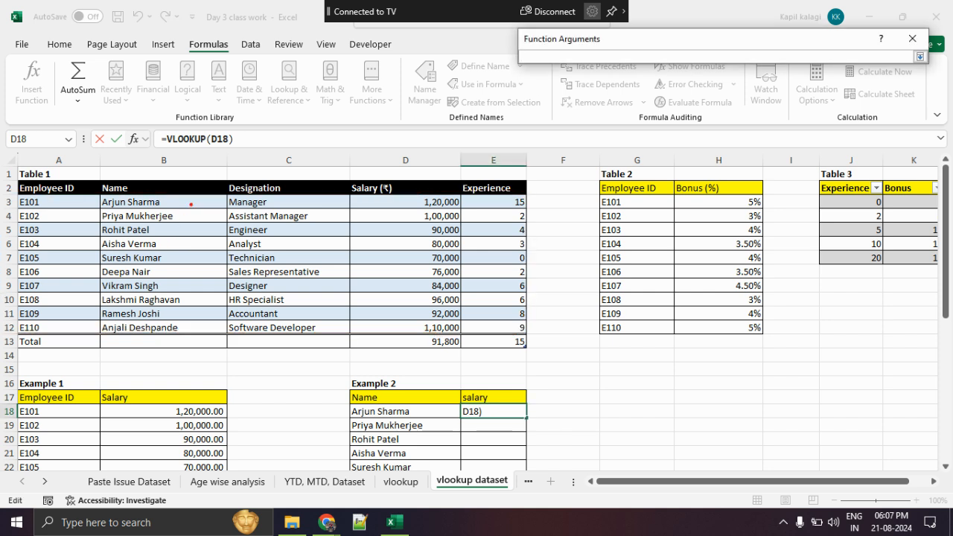
mouse_move(221, 192)
mouse_down()
mouse_move(117, 193)
mouse_move(97, 318)
mouse_move(522, 333)
mouse_move(532, 195)
mouse_move(247, 205)
mouse_move(192, 198)
mouse_up()
mouse_move(155, 118)
mouse_down()
mouse_move(153, 184)
mouse_move(172, 165)
mouse_move(167, 178)
mouse_up()
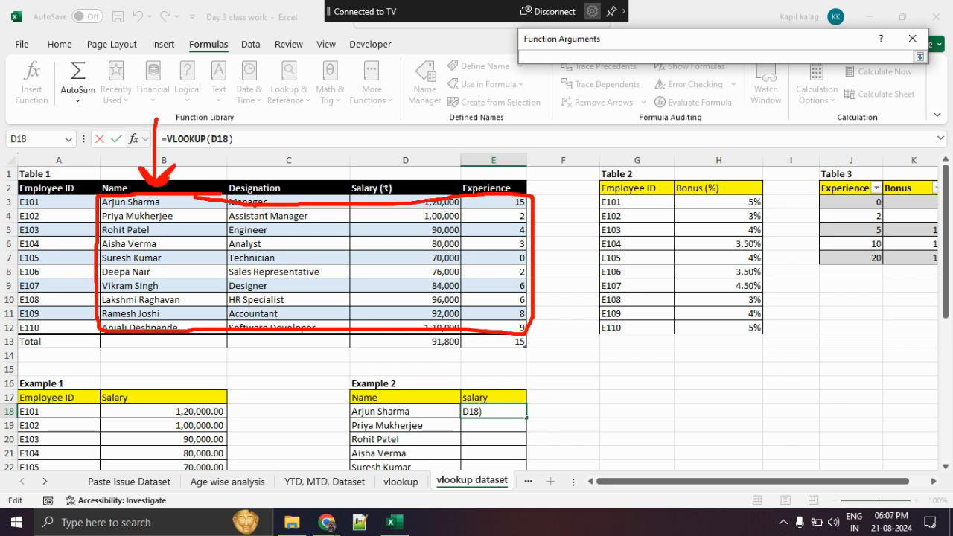
drag(90, 176, 239, 366)
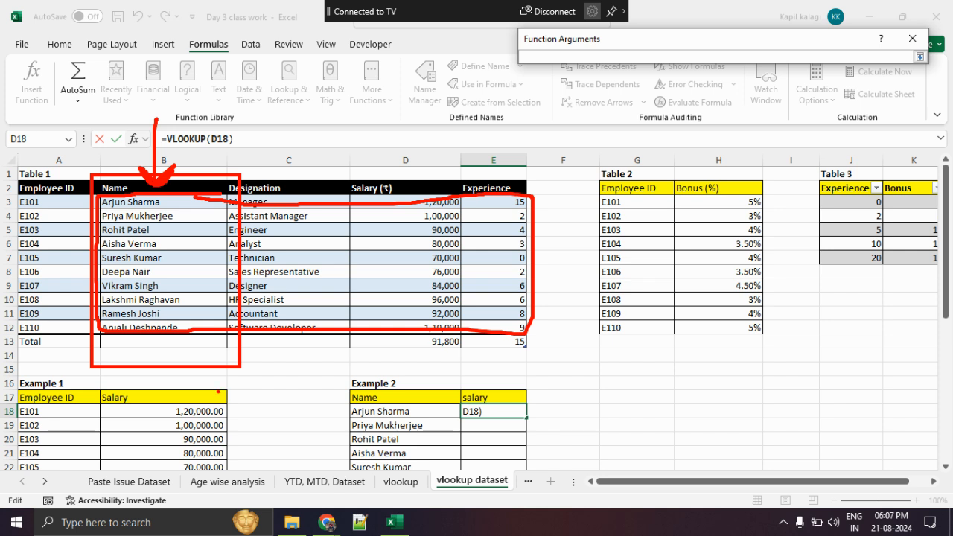
Label Table 1's Name column with a 1 on screen, clear the drawing, and set Table_array to Table 1's range B3:E12
mouse_move(151, 396)
mouse_down()
mouse_move(157, 411)
mouse_move(202, 412)
mouse_up()
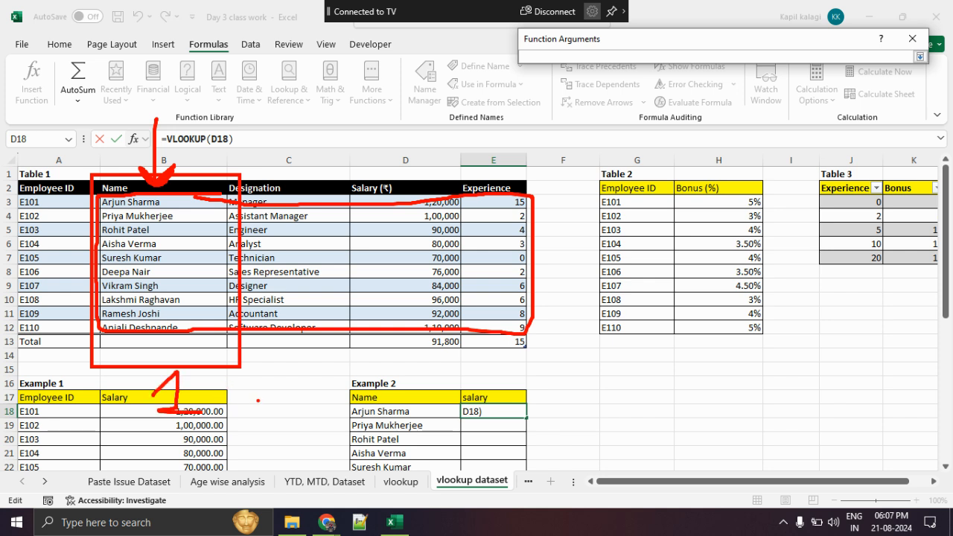
key(Escape)
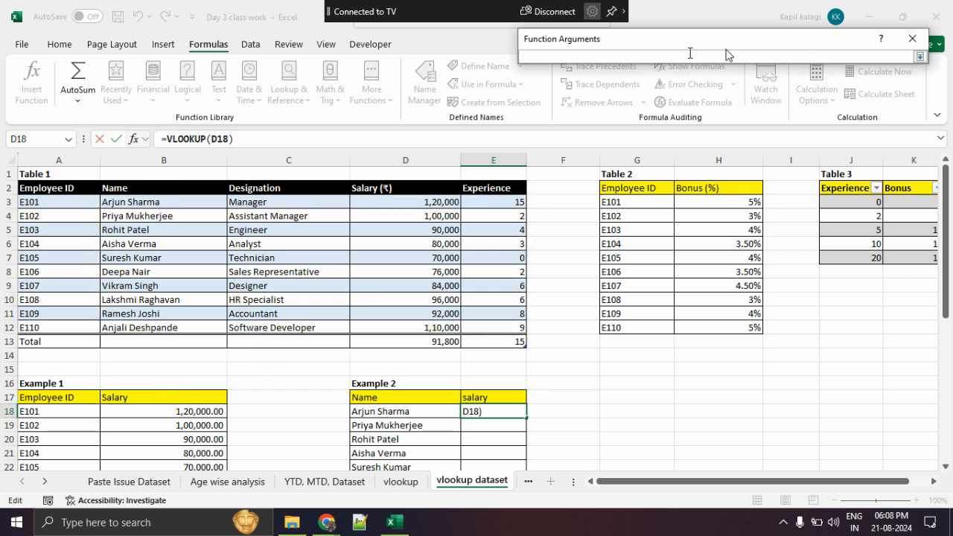
text(,)
drag(154, 202, 470, 320)
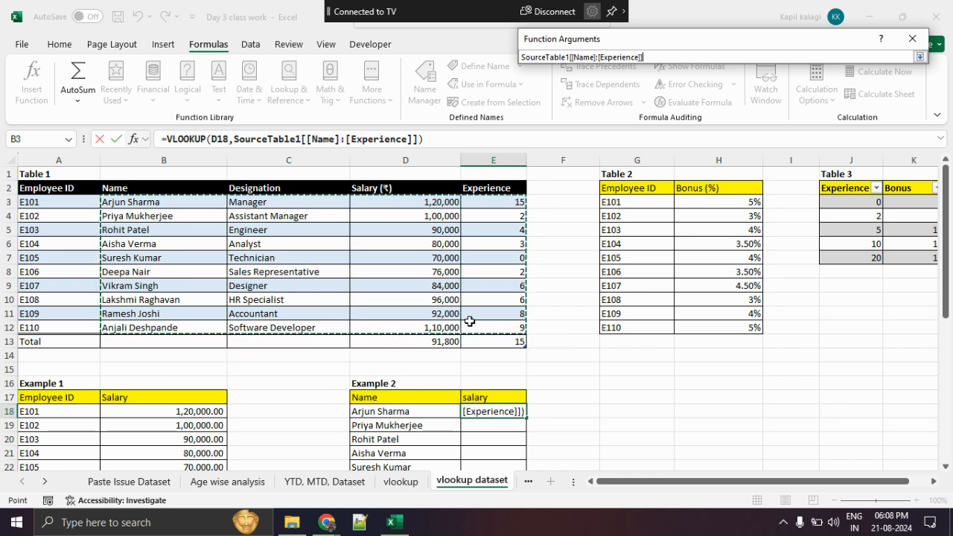
click(919, 57)
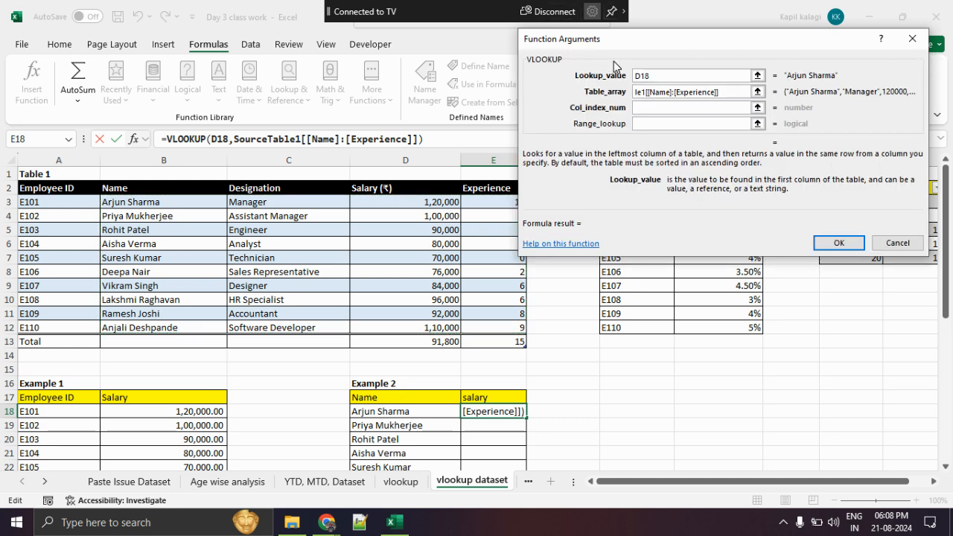
key(Tab)
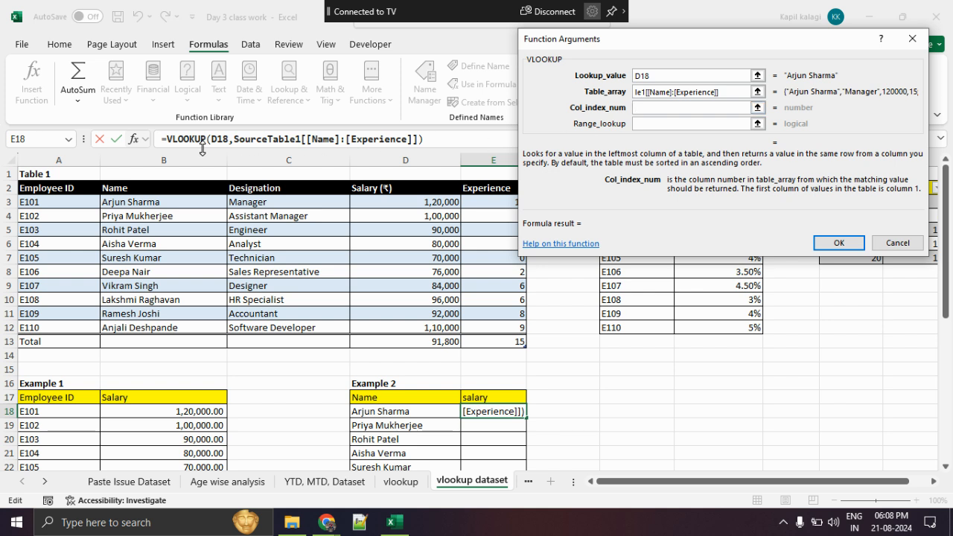
Number Table 1's columns from Name through Experience on screen and set Col_index_num to 3
drag(189, 248, 197, 266)
drag(286, 253, 319, 273)
mouse_move(395, 250)
mouse_down()
mouse_move(403, 262)
mouse_move(370, 271)
mouse_up()
mouse_move(503, 262)
mouse_down()
mouse_move(499, 275)
mouse_move(516, 296)
mouse_up()
drag(495, 281, 528, 282)
click(652, 108)
text(3)
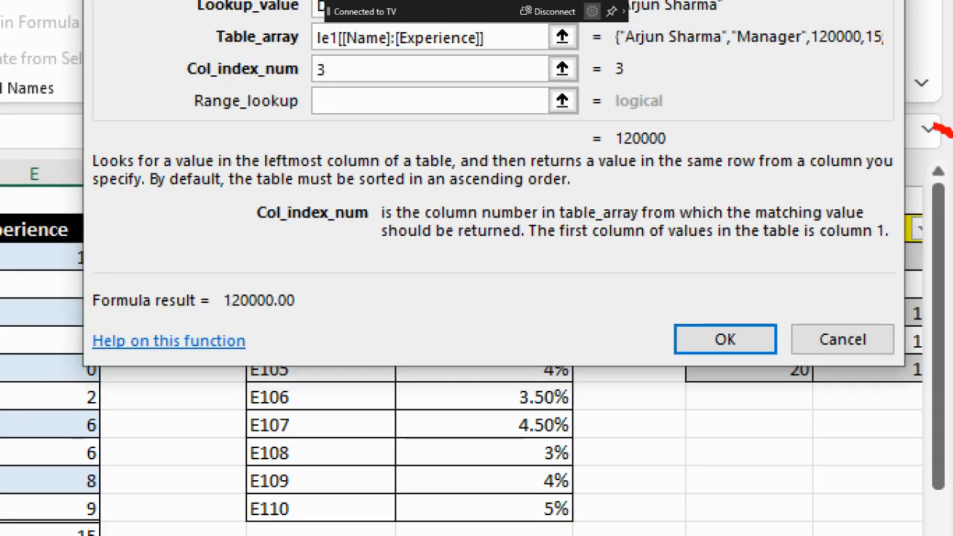
Mark the function's result preview on screen, confirm the VLOOKUP in E18, and fill it down Example 2's salary column
drag(949, 139, 881, 156)
drag(793, 108, 844, 149)
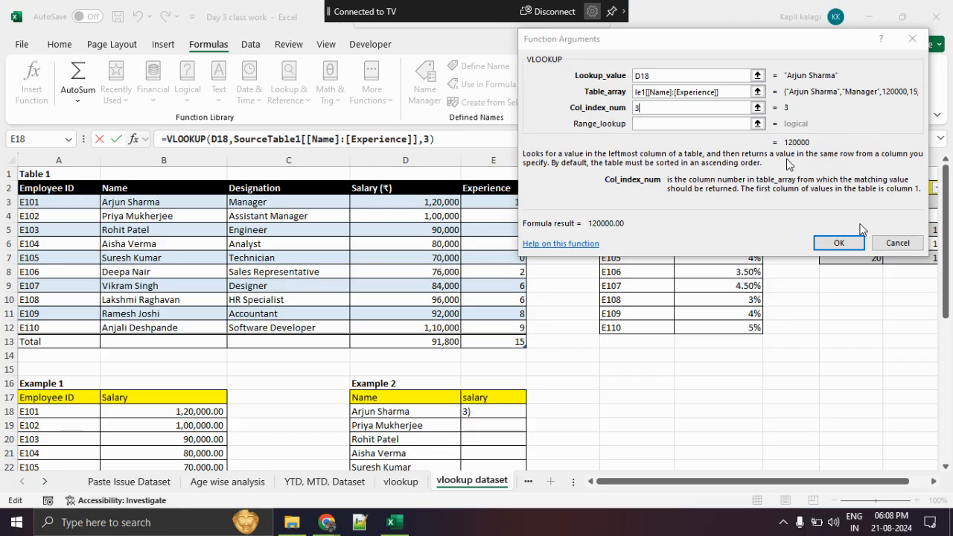
click(725, 339)
scroll(587, 238, down, 4)
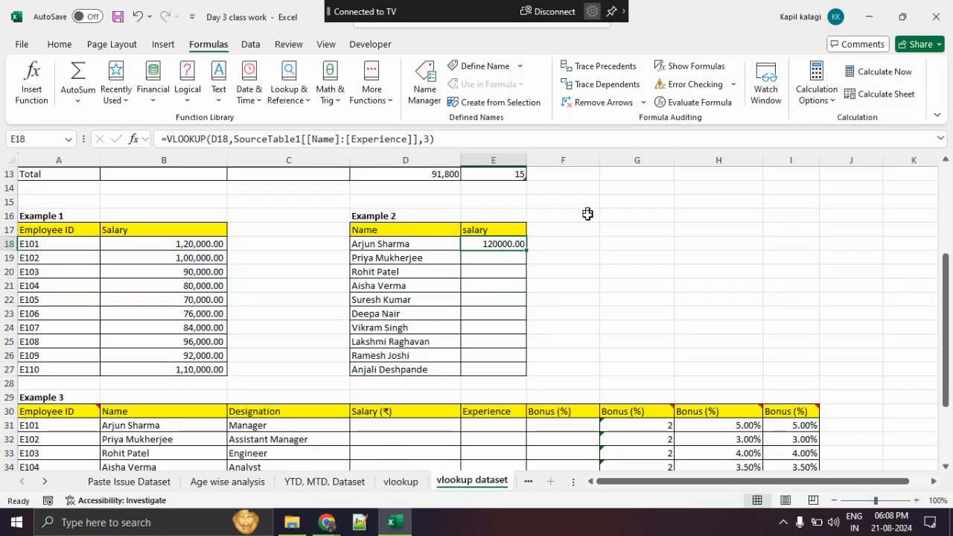
double_click(527, 251)
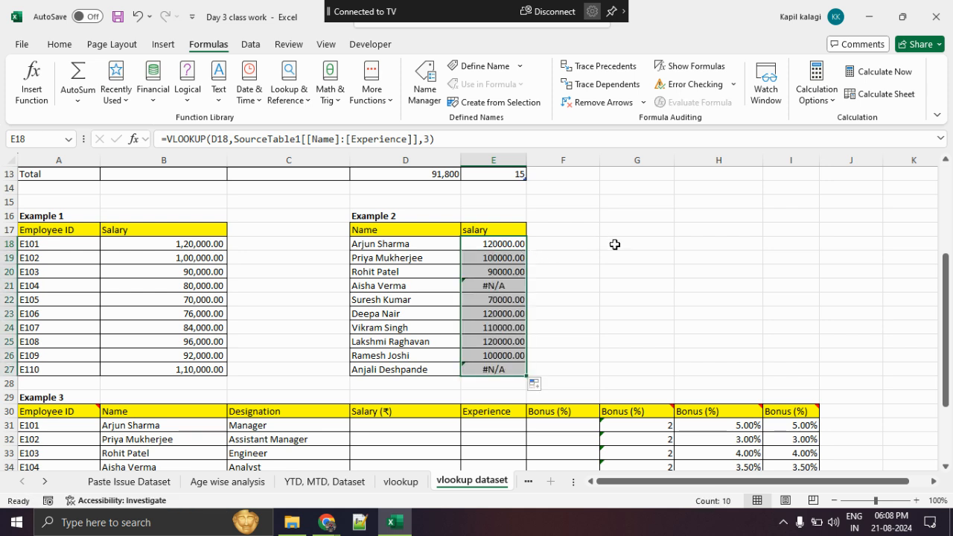
click(602, 240)
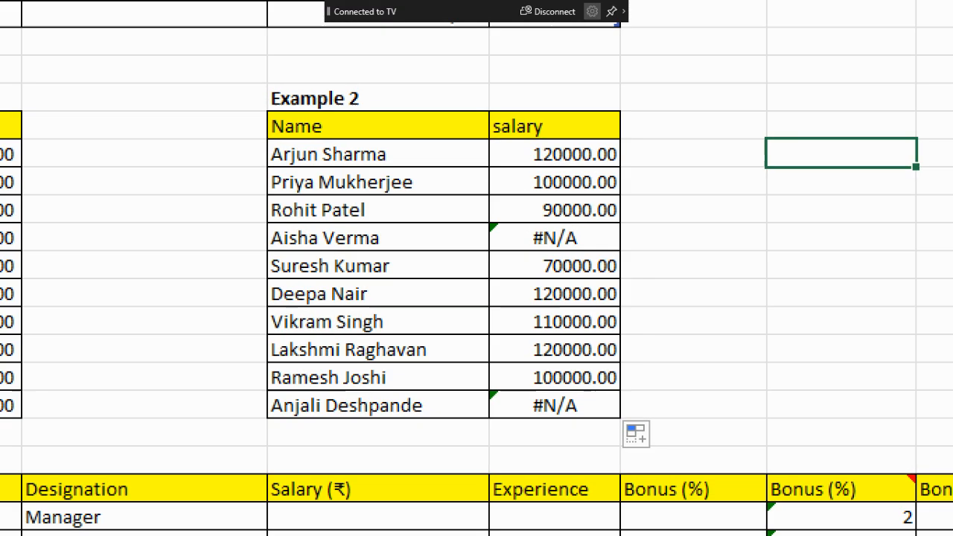
Compare the salary in Example 2's row 24 with the same employee's row 9 in Table 1
mouse_move(421, 325)
mouse_down()
mouse_move(533, 325)
mouse_move(519, 342)
mouse_up()
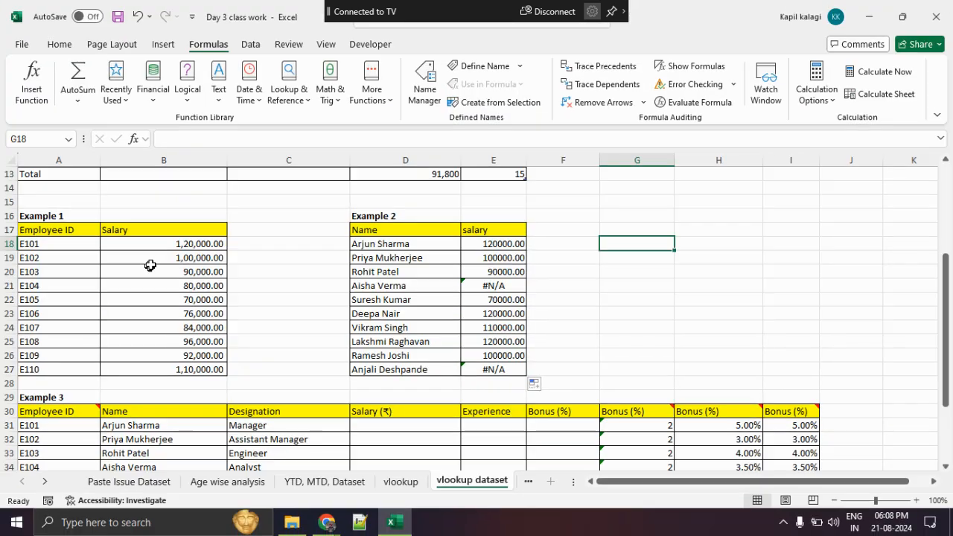
scroll(153, 256, up, 4)
drag(156, 244, 432, 245)
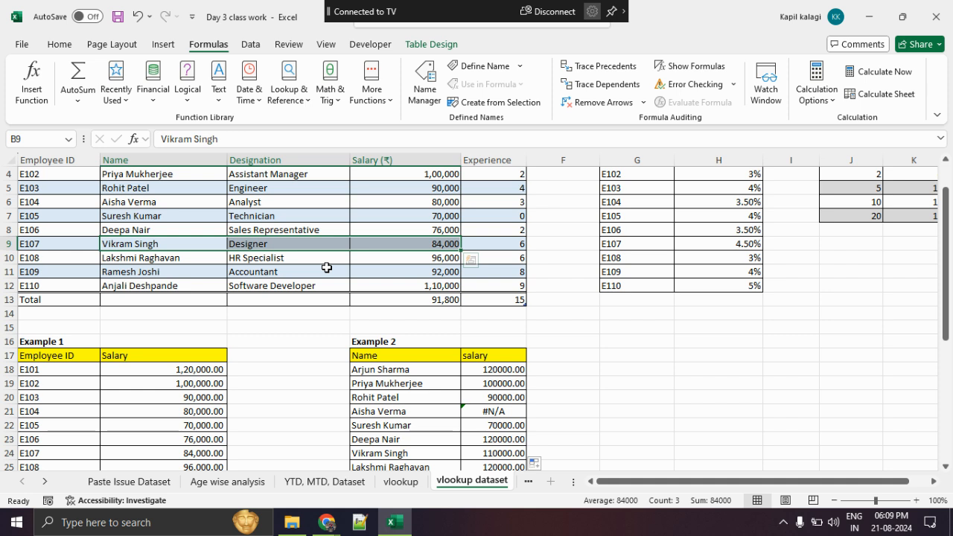
click(285, 354)
scroll(286, 354, up, 1)
Compare the names in Table 1 with Example 2, and highlight the ID and salary data of Examples 1 and 2
drag(168, 203, 165, 320)
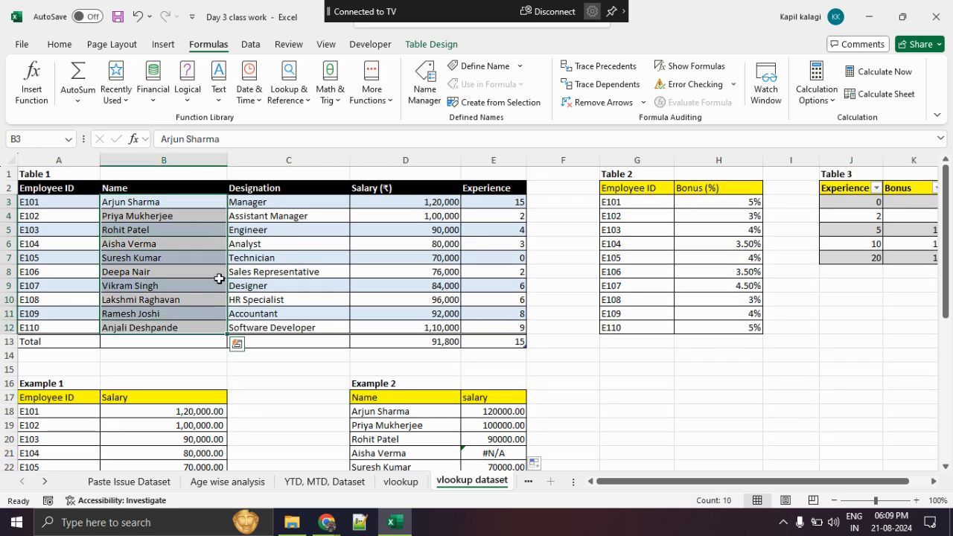
scroll(220, 280, down, 3)
drag(383, 299, 381, 369)
drag(174, 298, 171, 409)
drag(40, 290, 166, 410)
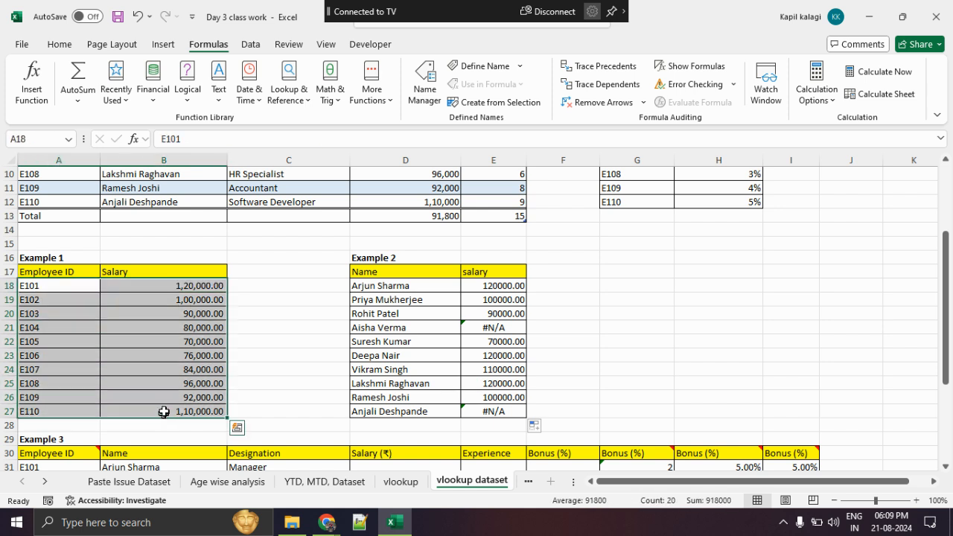
click(272, 348)
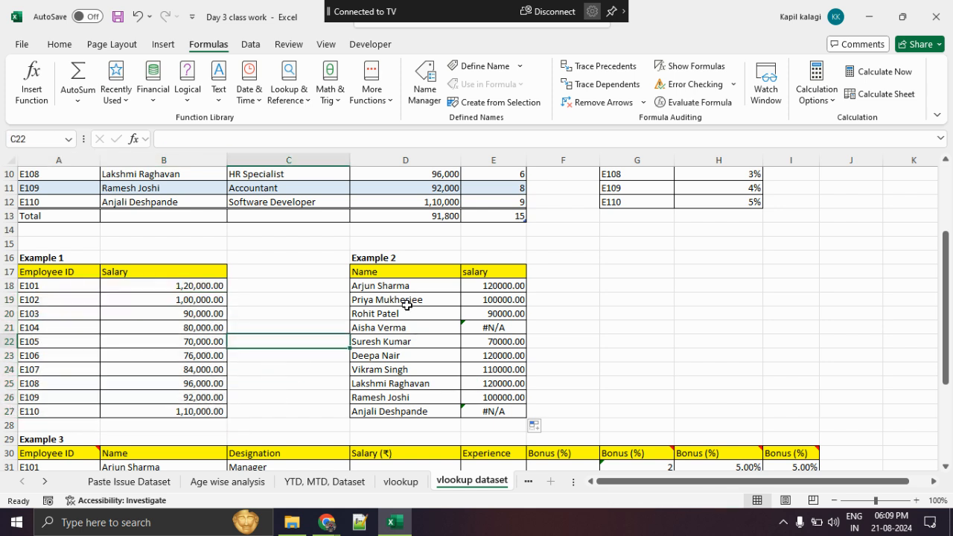
drag(414, 290, 519, 428)
click(571, 352)
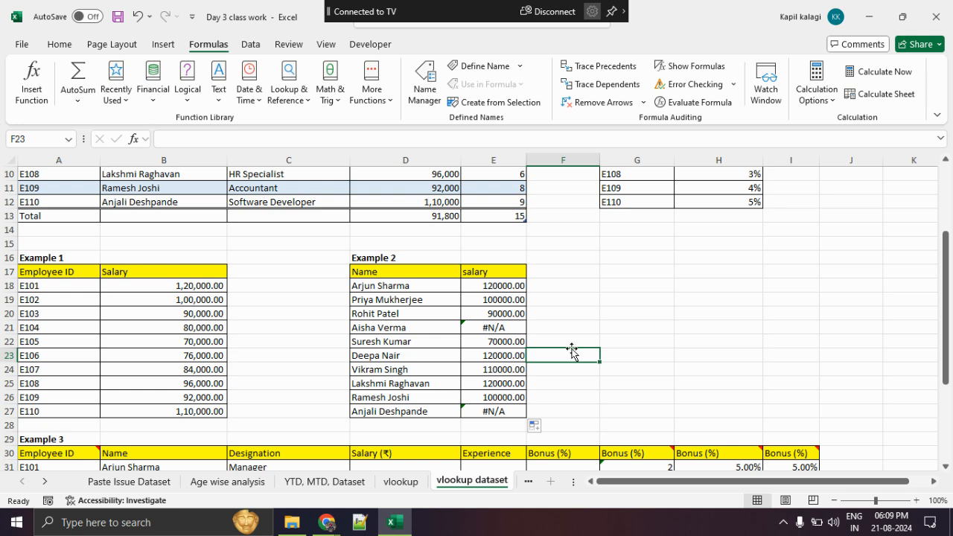
Reopen the VLOOKUP arguments of E18, mark the empty Range_lookup and the three filled arguments on screen, and clear the drawing
click(487, 288)
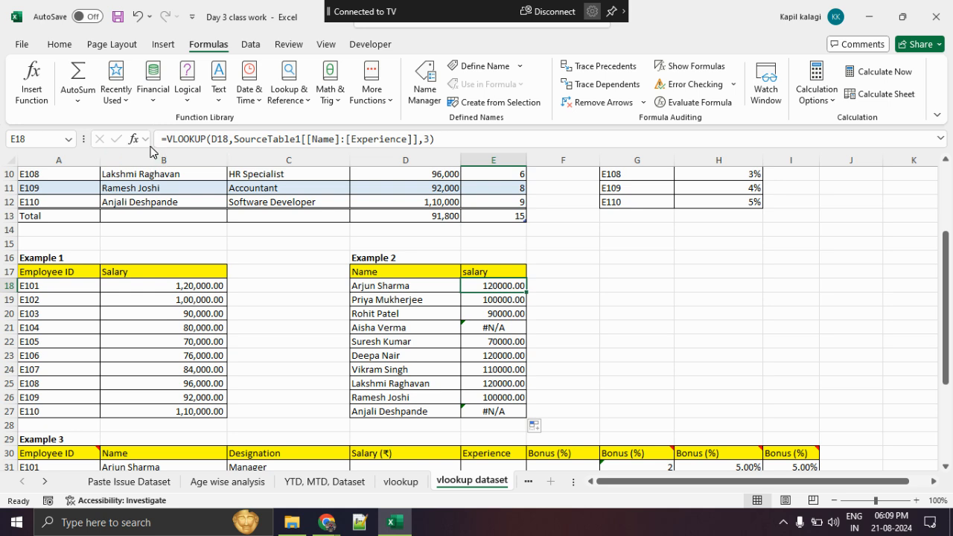
click(41, 98)
drag(747, 46, 569, 108)
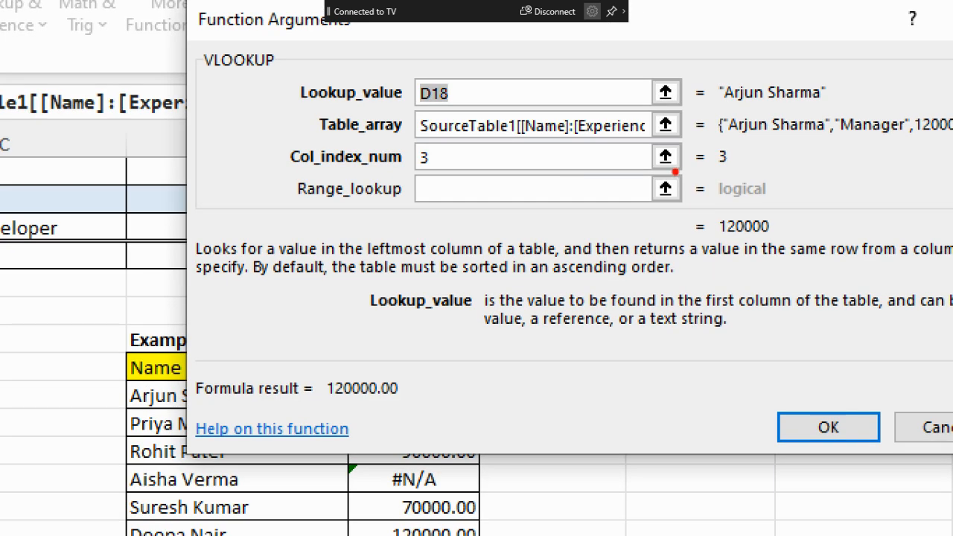
mouse_move(674, 172)
mouse_down()
mouse_move(707, 223)
mouse_move(536, 160)
mouse_up()
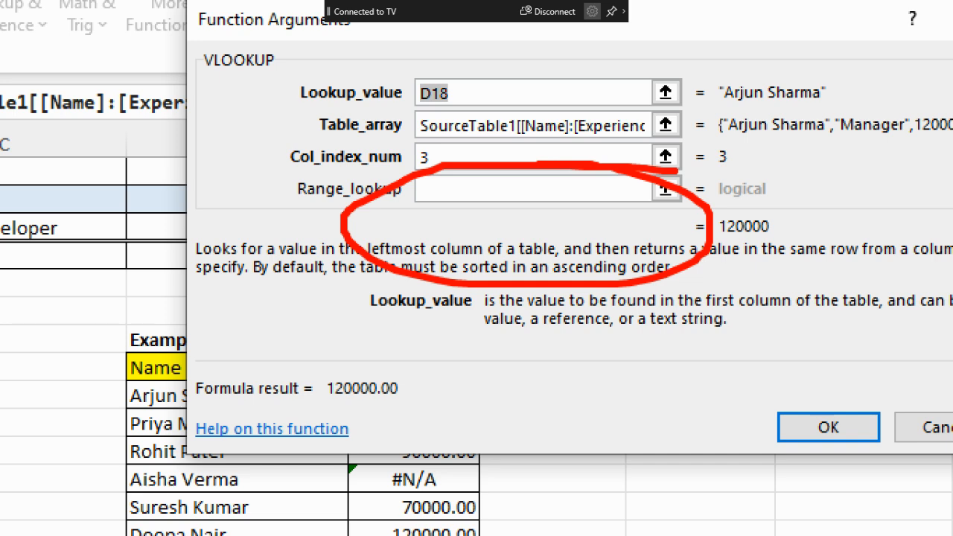
mouse_move(674, 64)
mouse_down()
mouse_move(703, 119)
mouse_move(709, 168)
mouse_up()
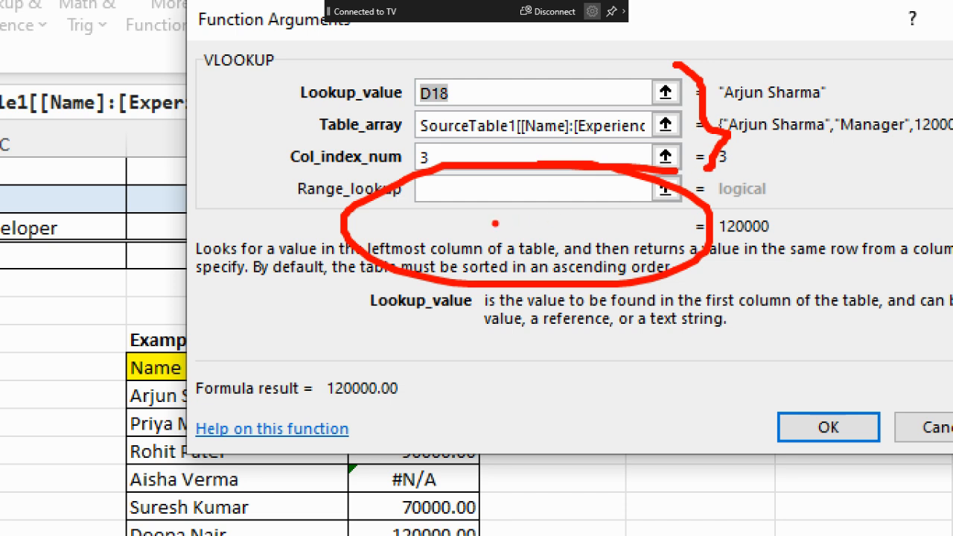
drag(445, 207, 512, 180)
mouse_move(771, 224)
mouse_down()
mouse_move(741, 218)
mouse_move(759, 214)
mouse_up()
key(Escape)
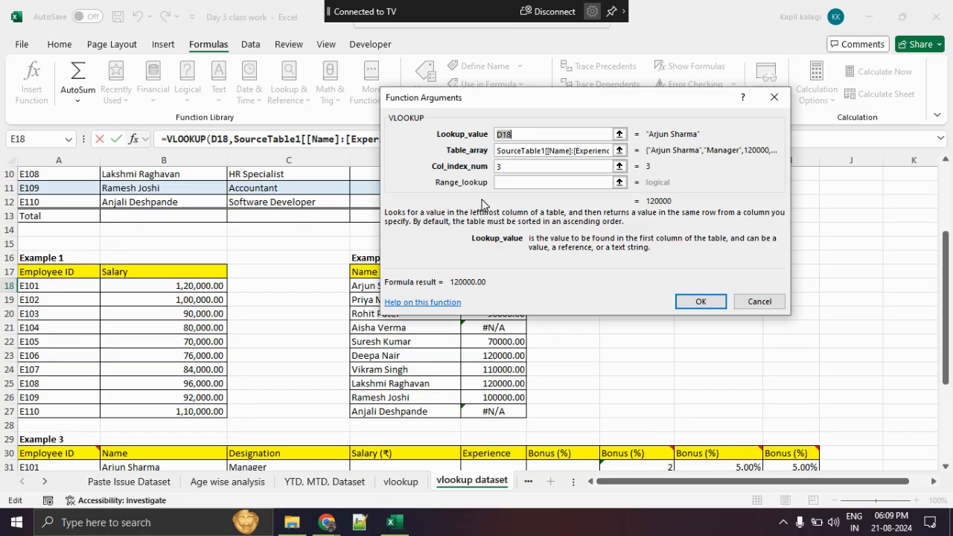
Underline the Range_lookup argument on screen, clear the drawing, and set Range_lookup to false
key(ctrl+1)
click(444, 202)
drag(381, 204, 724, 215)
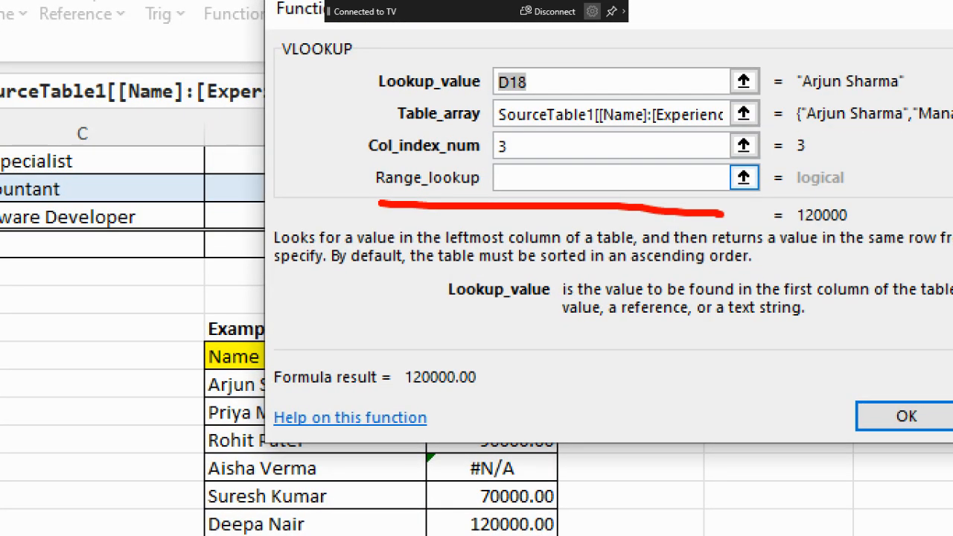
key(Escape)
click(544, 183)
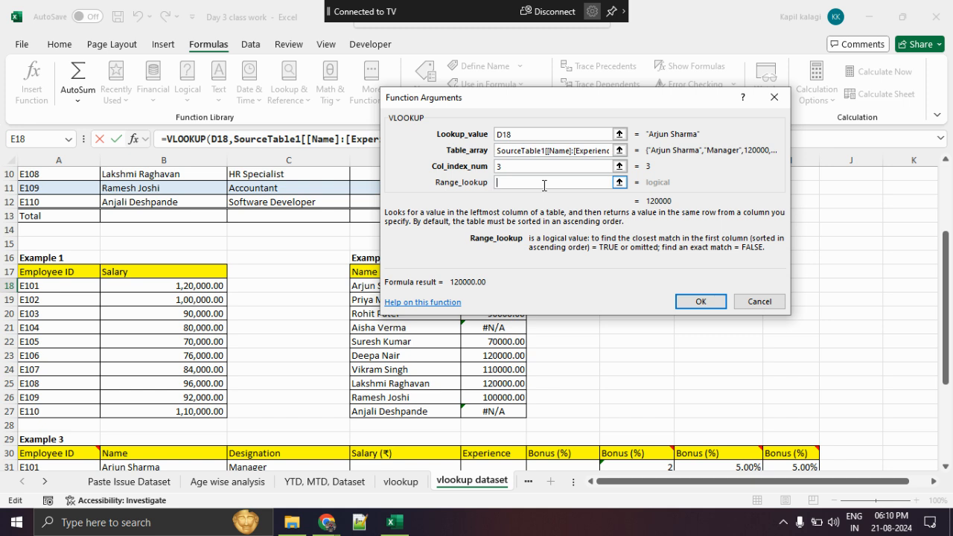
text(false)
Circle the result preview and underline the false entry on screen, clear the drawing, and confirm the VLOOKUP in E18
key(ctrl+1)
click(755, 193)
mouse_move(614, 190)
mouse_down()
mouse_move(670, 223)
mouse_move(605, 200)
mouse_up()
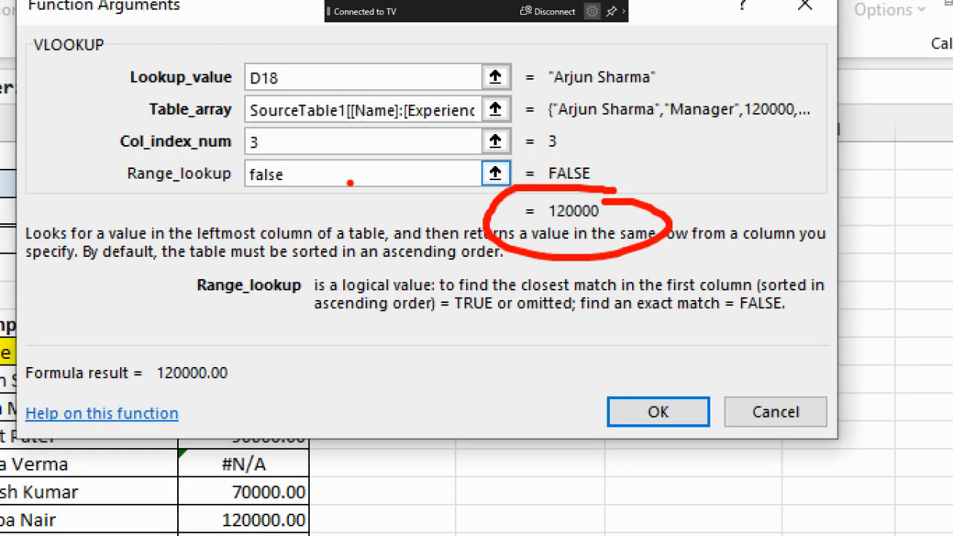
drag(262, 190, 305, 191)
drag(226, 206, 297, 208)
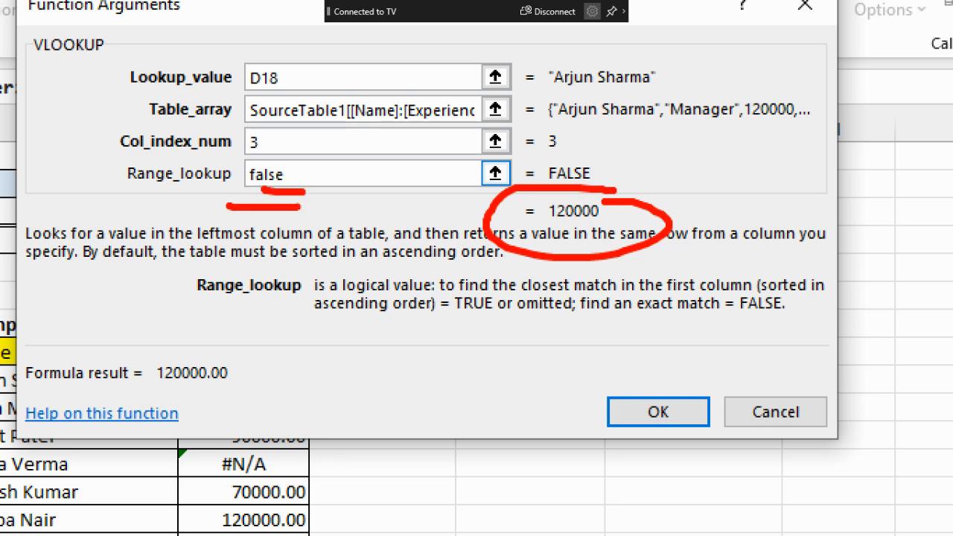
key(Escape)
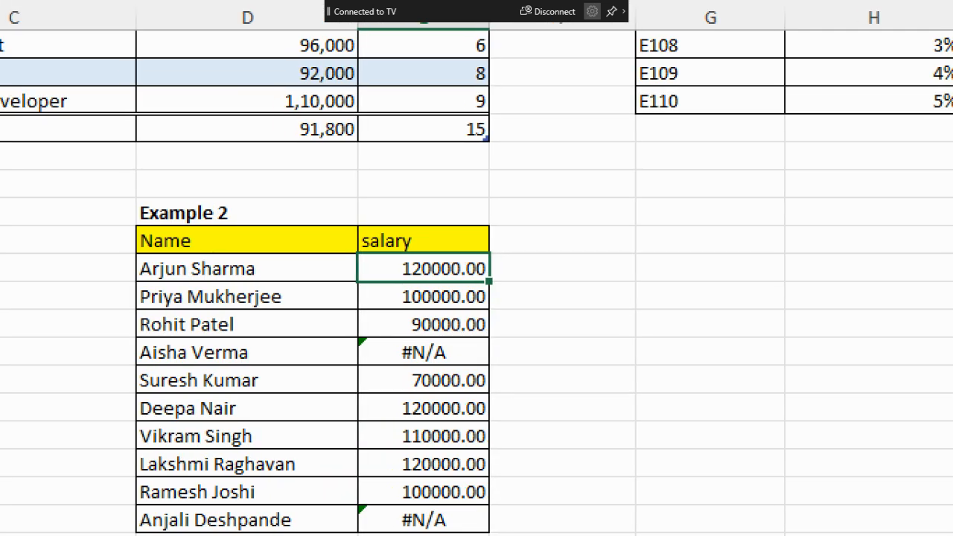
Draw an arrow from D18 to its salary on screen, clear it, and fill the exact-match VLOOKUP down to E27
drag(285, 277, 384, 272)
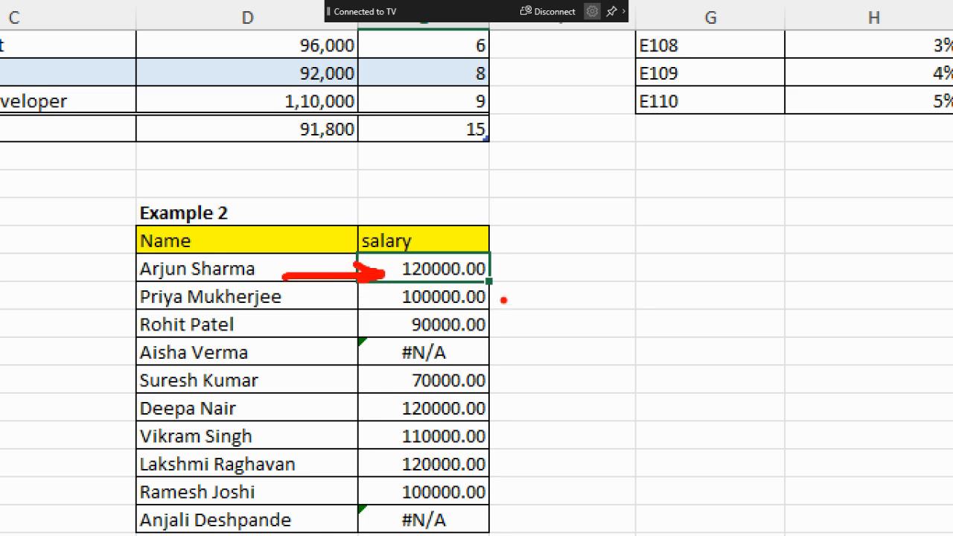
key(Escape)
double_click(527, 293)
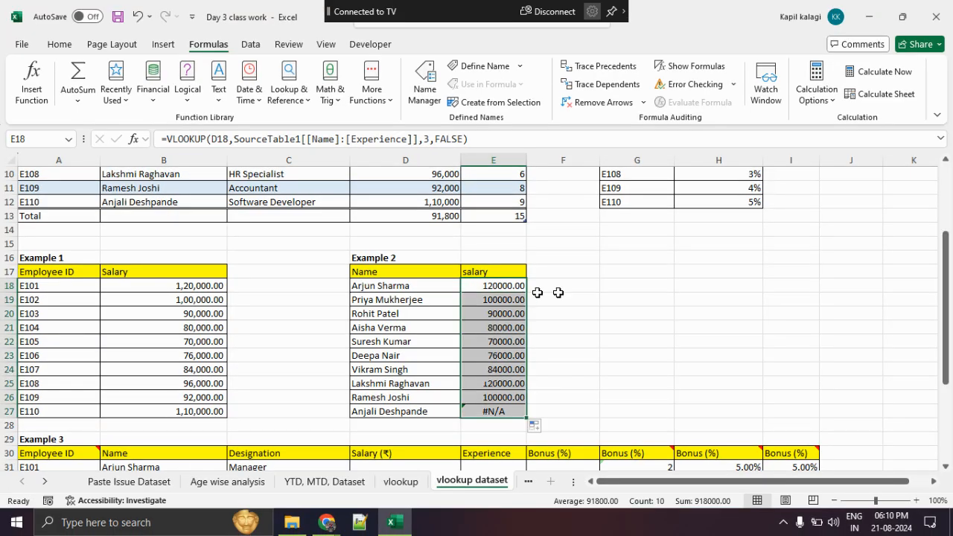
click(648, 298)
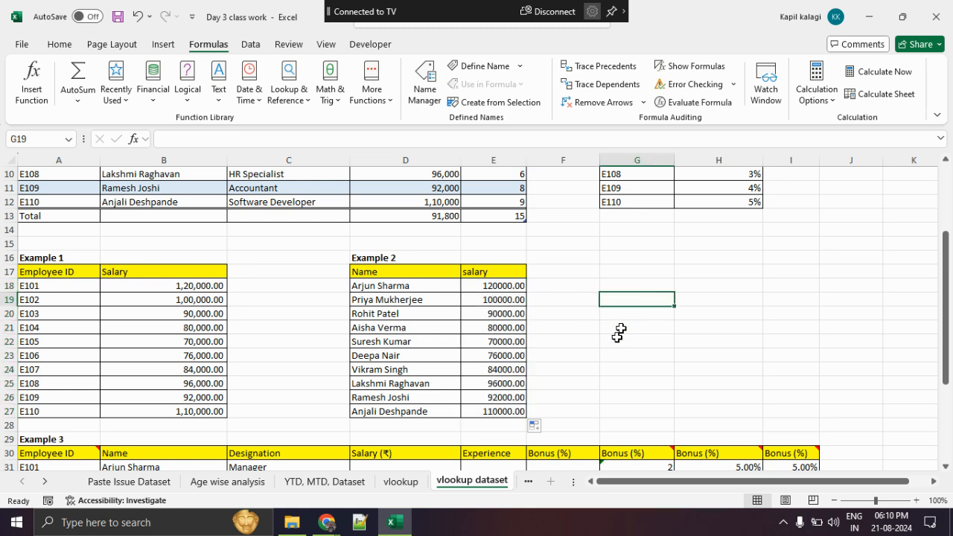
Check the refilled salary in Example 2's row 24 against the Name-to-Salary cells B9:D9 in Table 1
drag(396, 368, 485, 367)
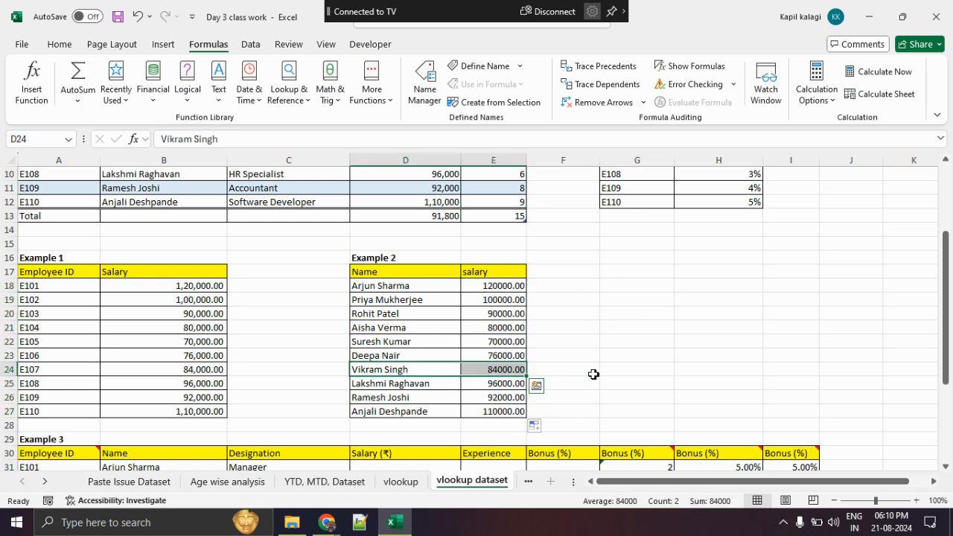
scroll(297, 281, up, 2)
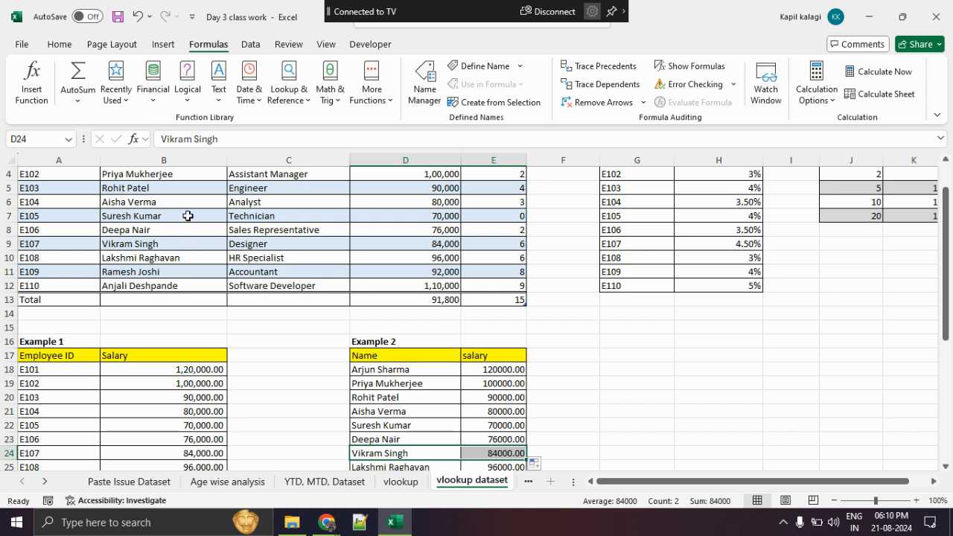
click(192, 244)
drag(223, 244, 383, 245)
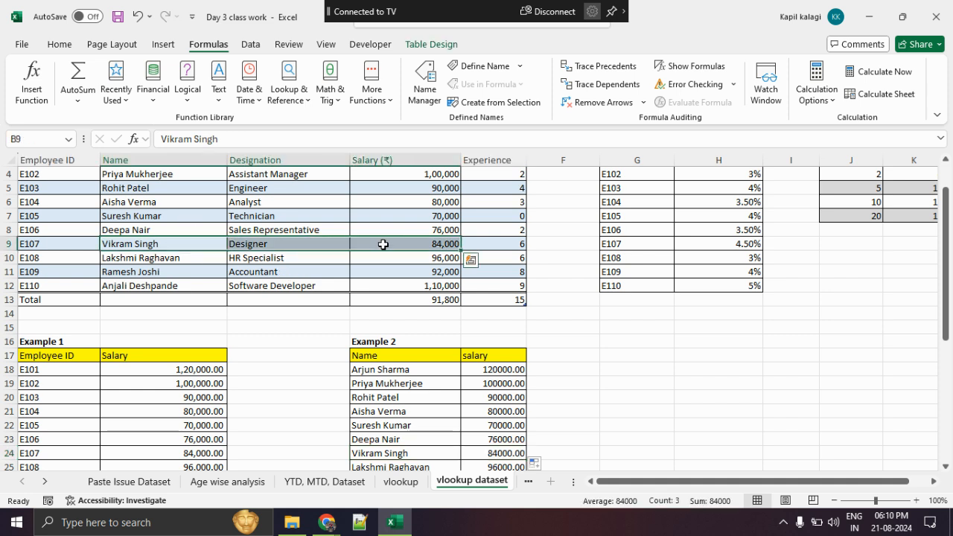
On the vlookup sheet, underline range_lookup and its TRUE approximate-match and exact-match descriptions on screen, point an arrow at the TRUE line, and clear the drawing
scroll(392, 247, down, 4)
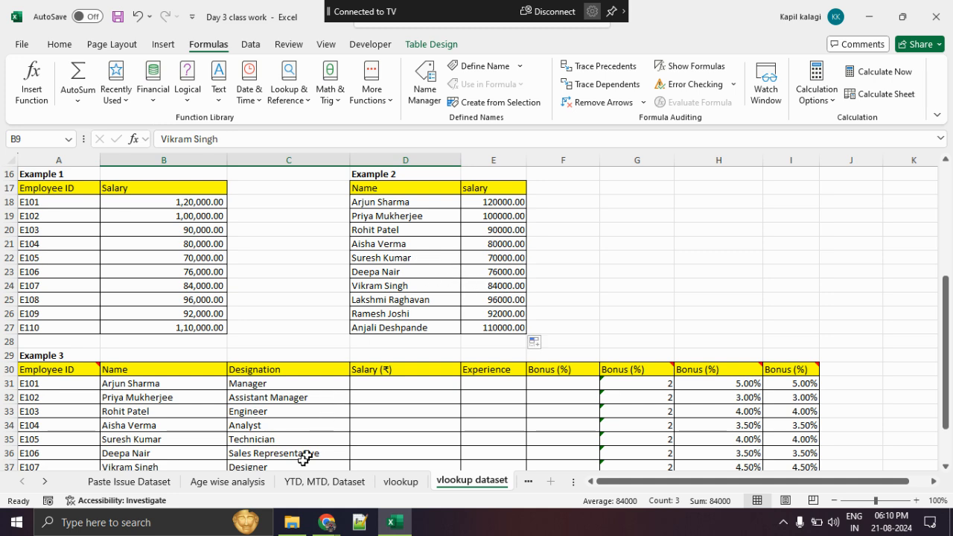
click(396, 481)
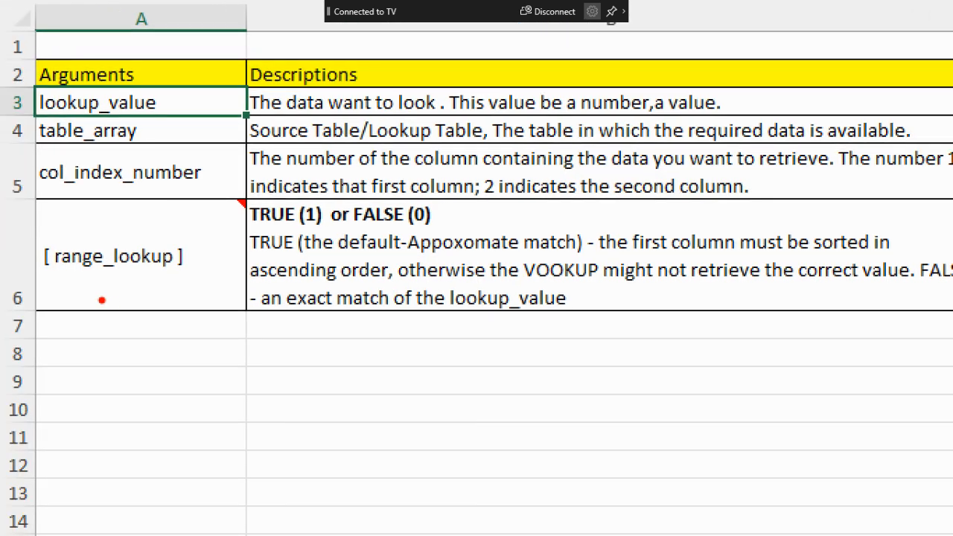
drag(32, 282, 265, 292)
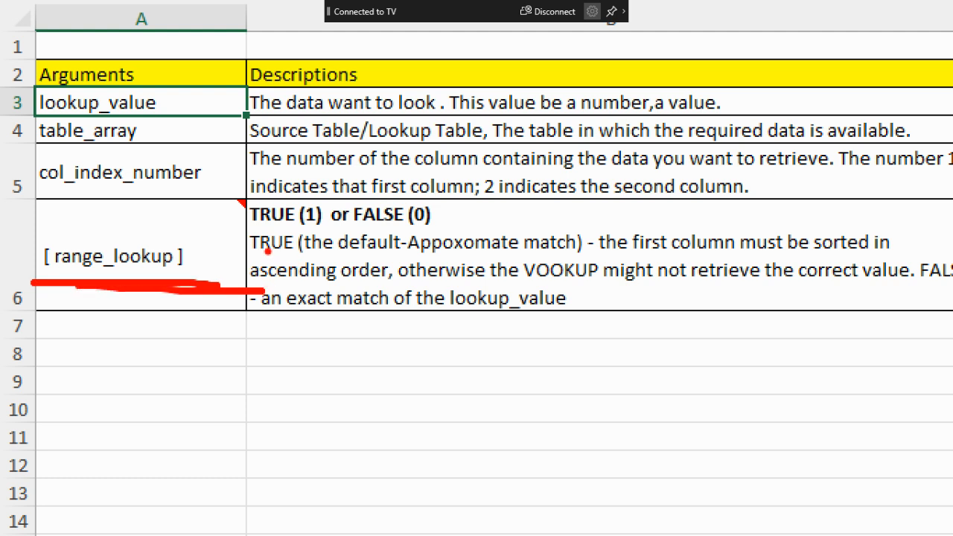
drag(248, 259, 573, 260)
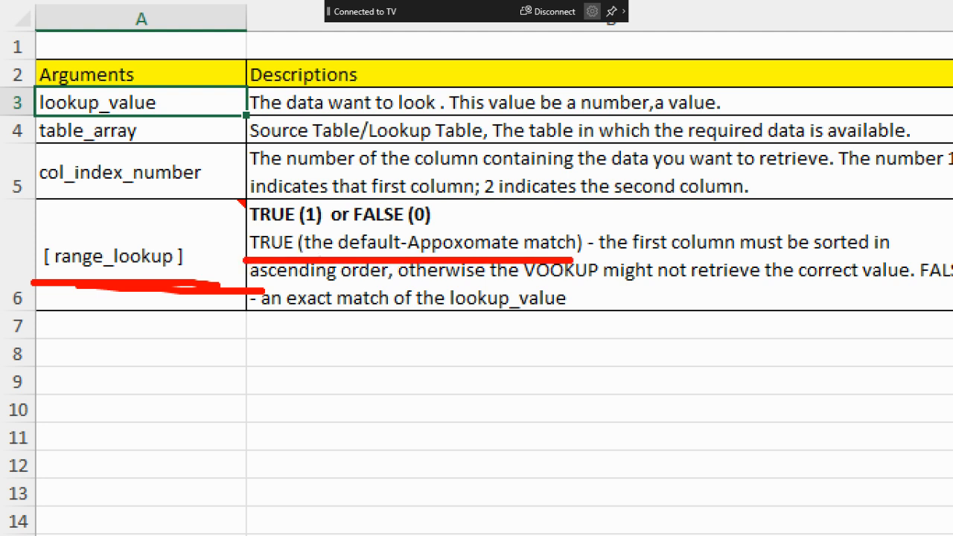
drag(503, 187, 504, 237)
drag(482, 218, 525, 221)
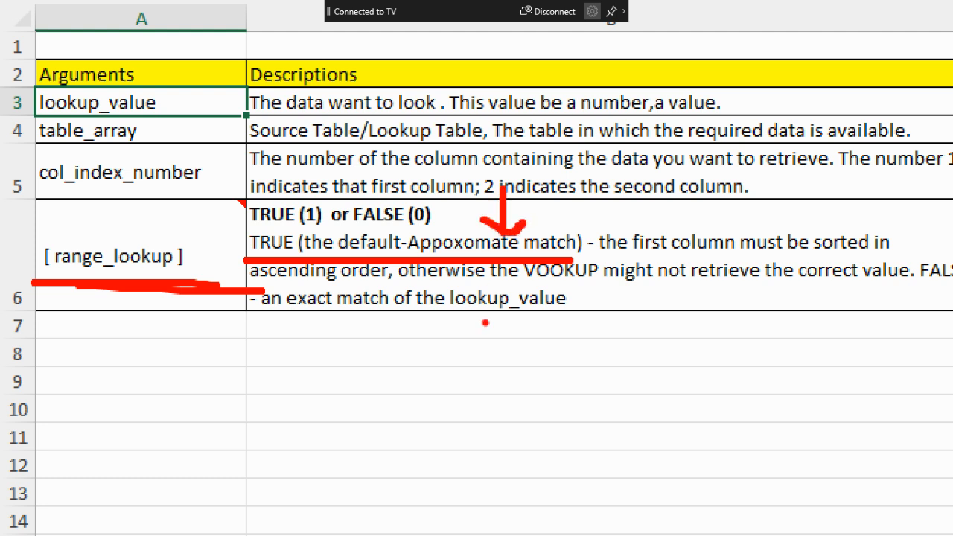
drag(266, 313, 424, 320)
drag(284, 330, 439, 333)
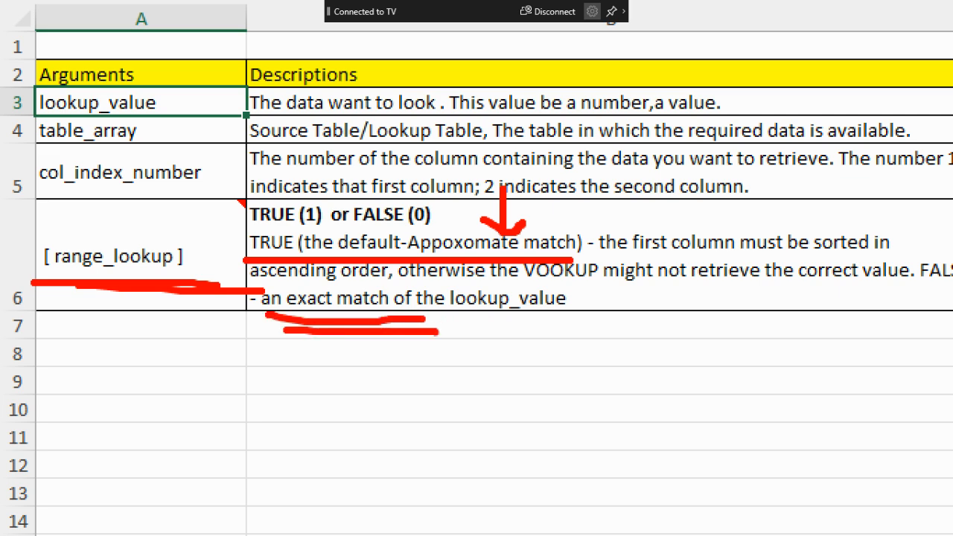
key(Escape)
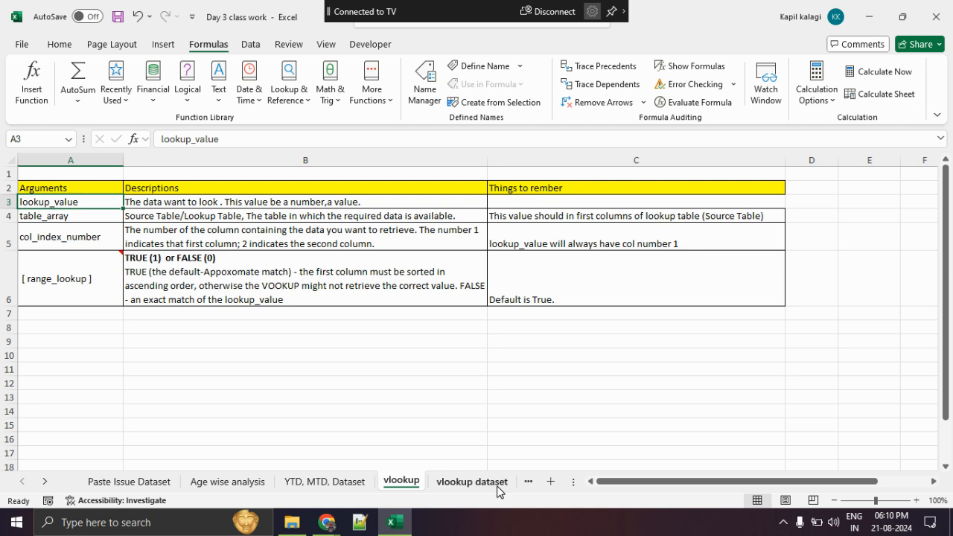
Return to the vlookup dataset sheet and examine the Designation, Name and Salary cells around row 9 of Table 1
click(496, 483)
scroll(249, 340, up, 4)
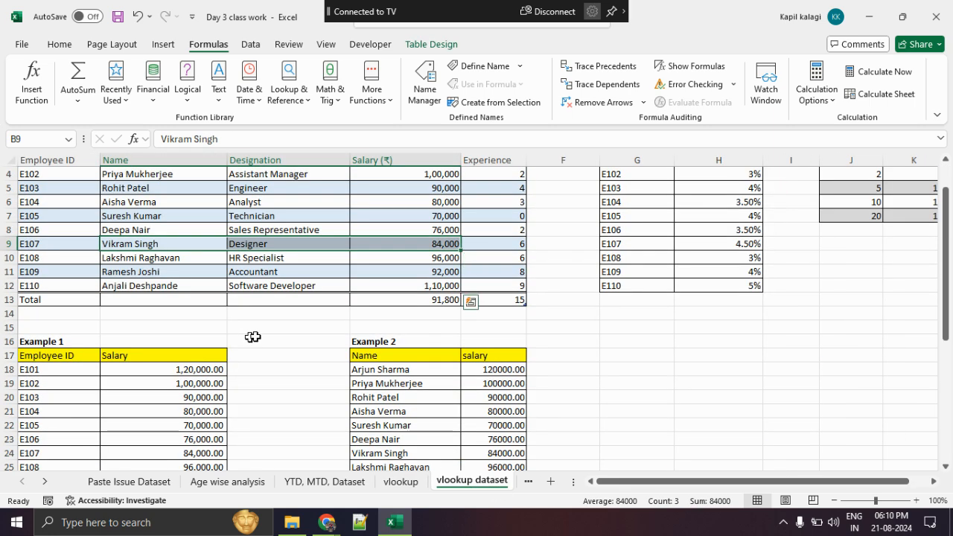
scroll(251, 337, up, 1)
click(280, 285)
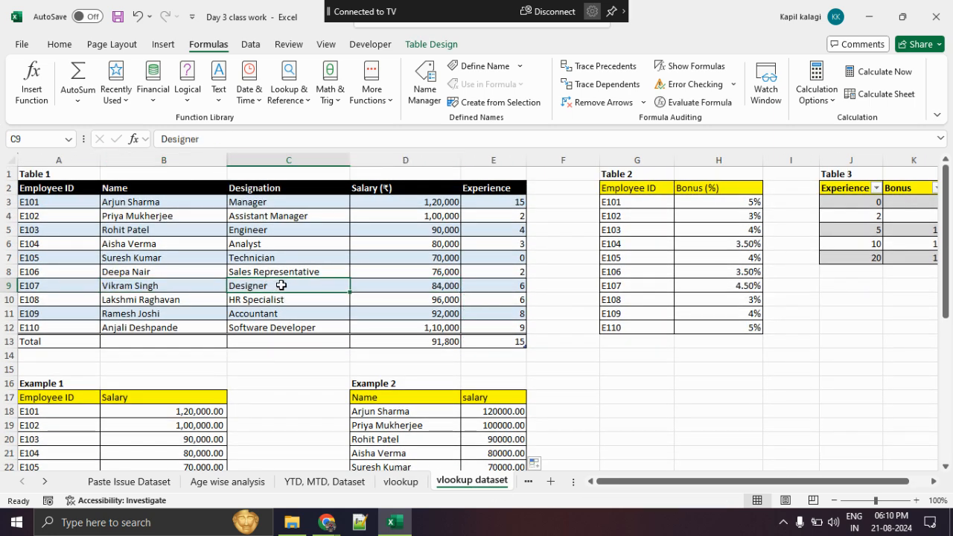
scroll(281, 285, down, 3)
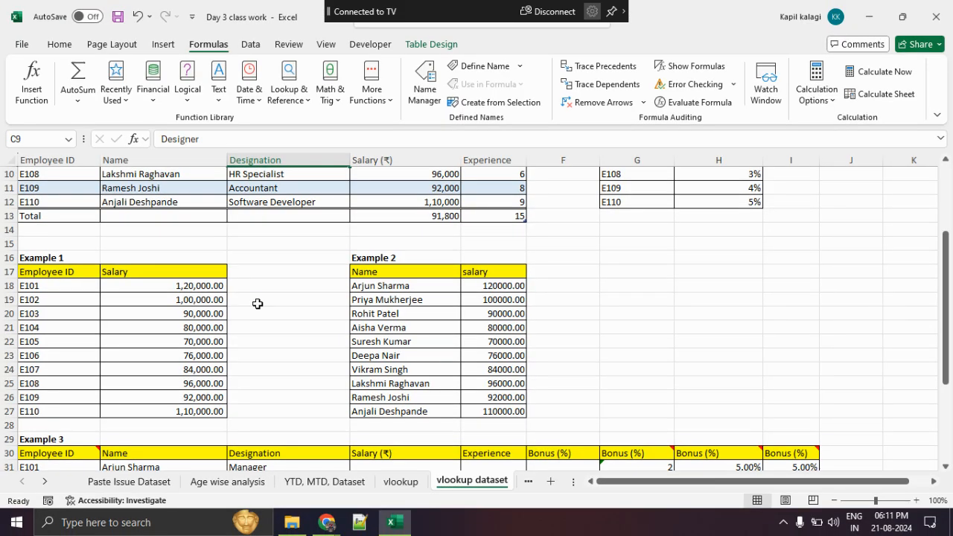
scroll(258, 304, up, 2)
drag(148, 186, 154, 285)
scroll(166, 280, up, 1)
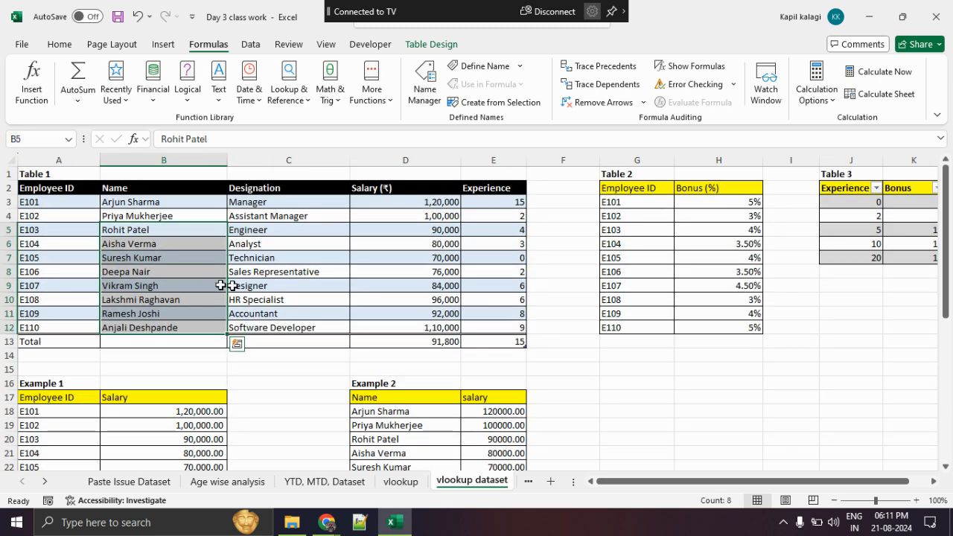
click(393, 284)
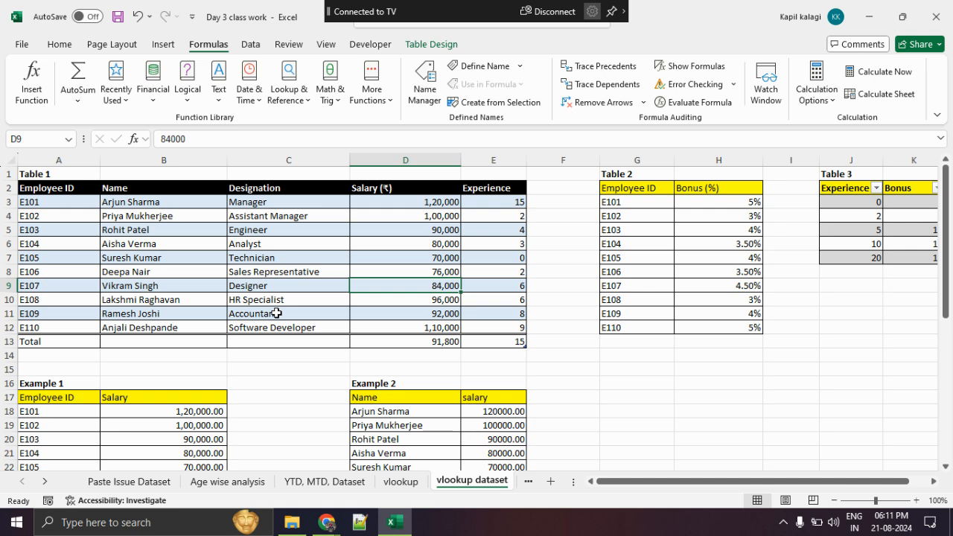
Compare the Employee ID lookup values in Example 1 with the Name lookup values in Example 2
scroll(286, 313, down, 4)
click(34, 299)
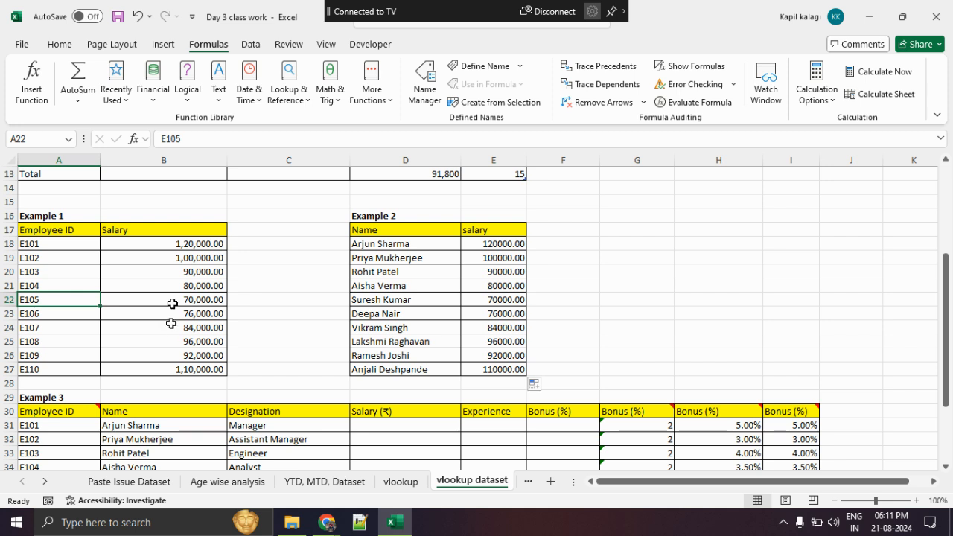
drag(389, 243, 400, 370)
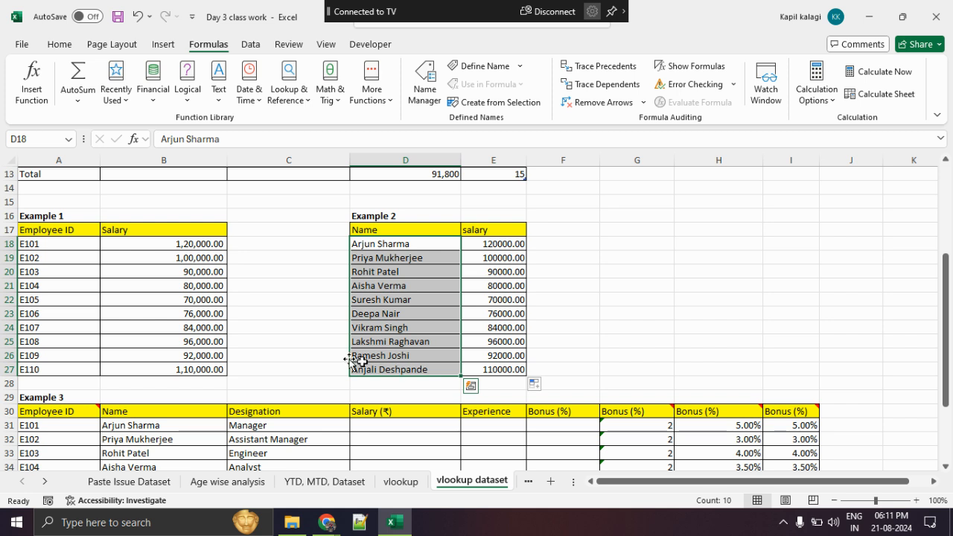
drag(59, 230, 64, 351)
click(383, 300)
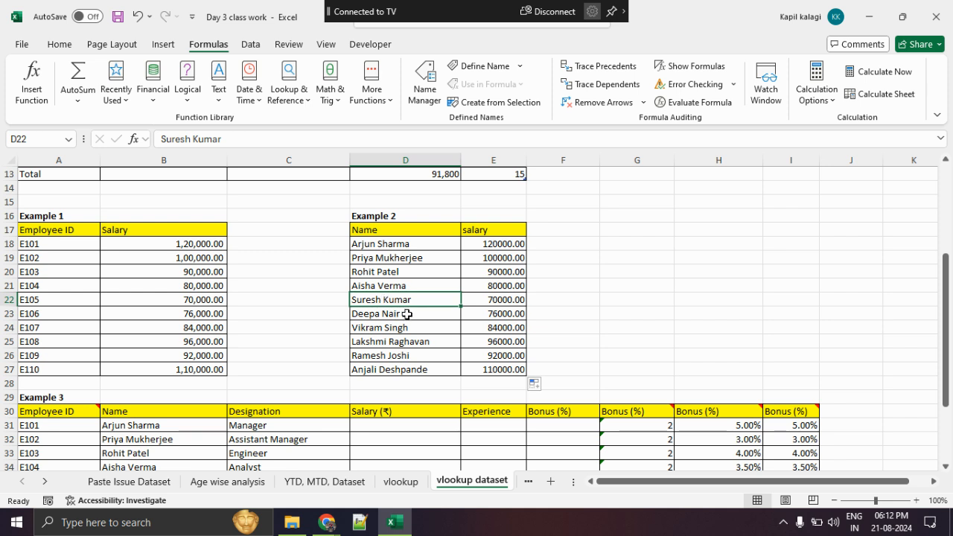
drag(427, 247, 441, 357)
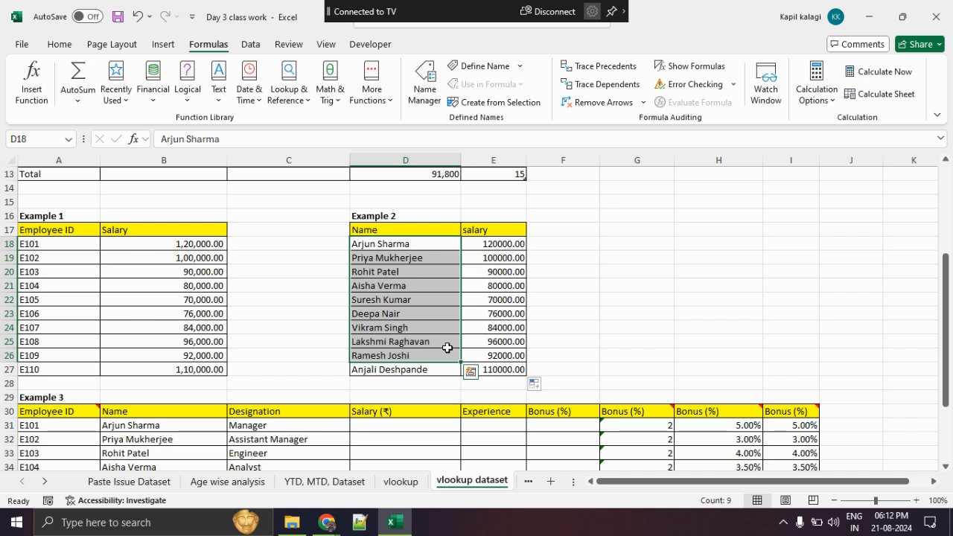
drag(77, 257, 75, 340)
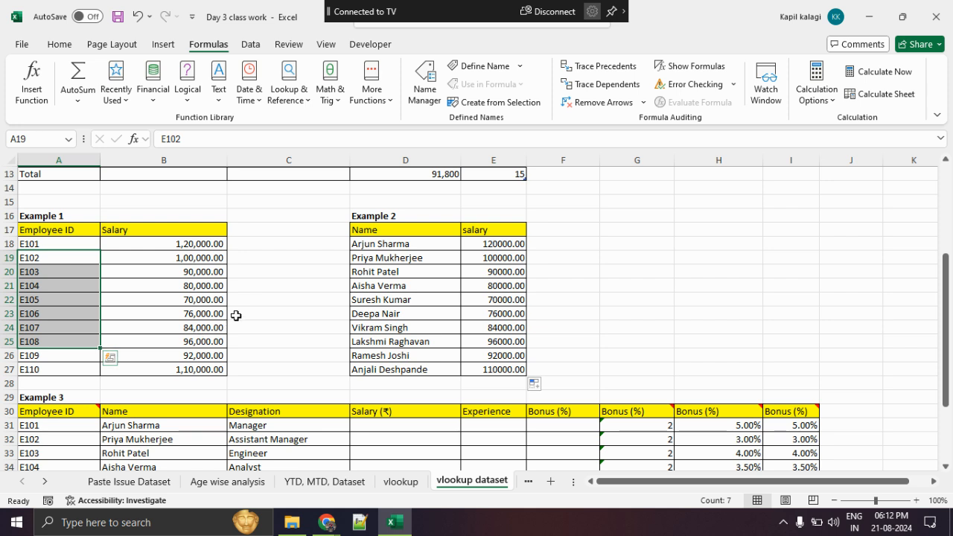
drag(399, 286, 406, 334)
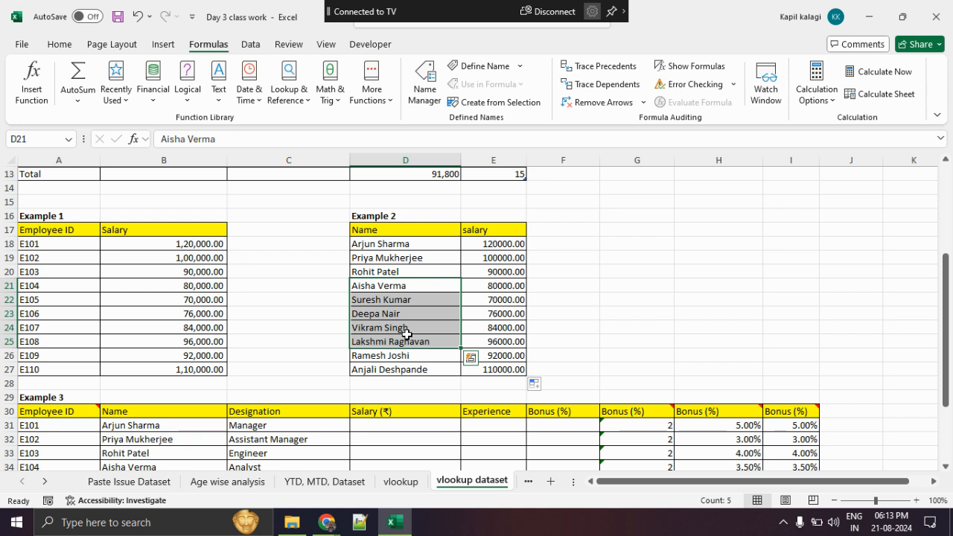
click(554, 316)
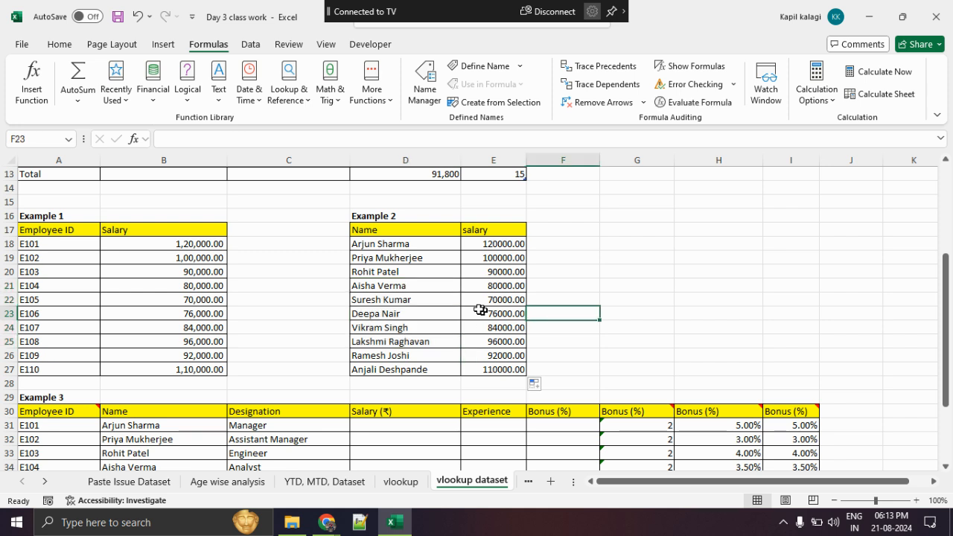
Review the completed Example 2, Table 2's range G2:H12, and the empty Bonus (%) cells F31:F40 in Example 3
drag(388, 230, 491, 383)
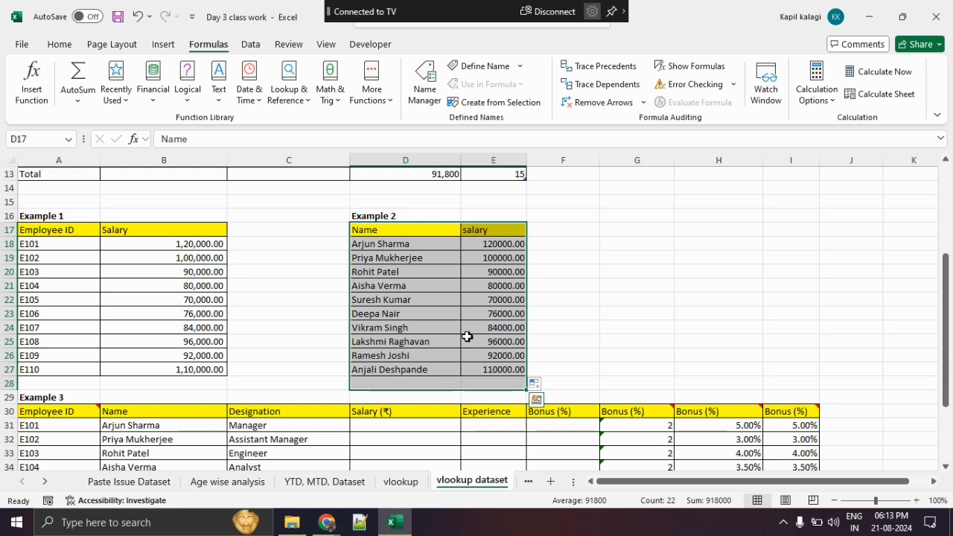
scroll(459, 334, up, 4)
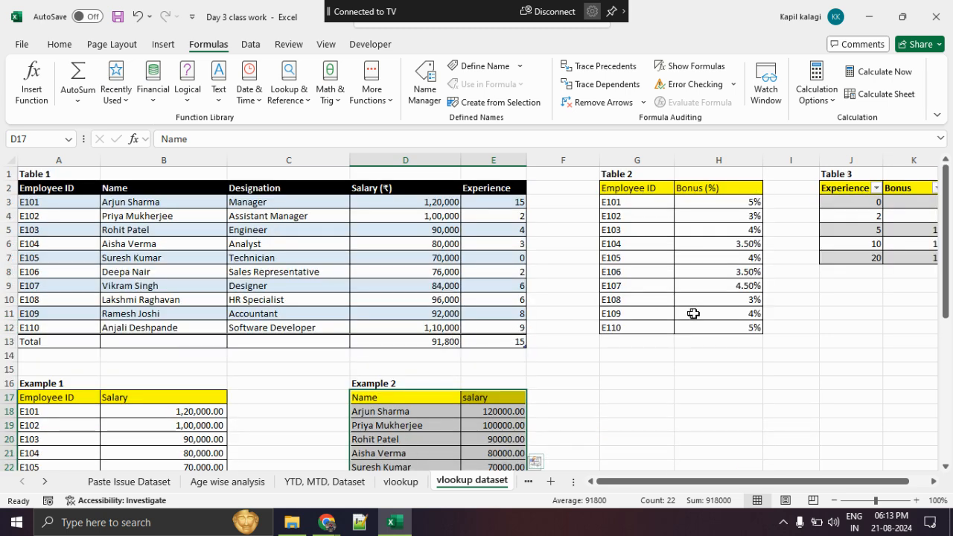
drag(638, 191, 719, 327)
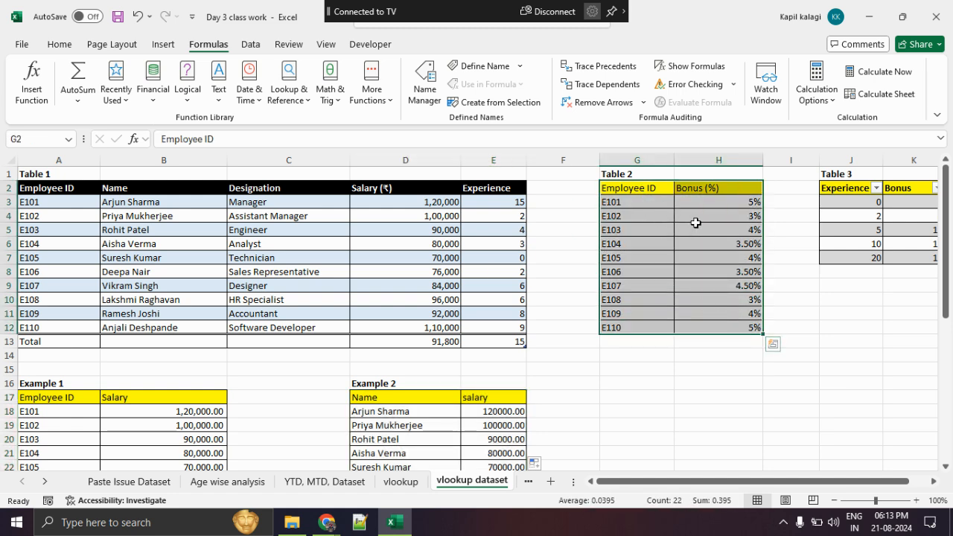
scroll(695, 222, down, 6)
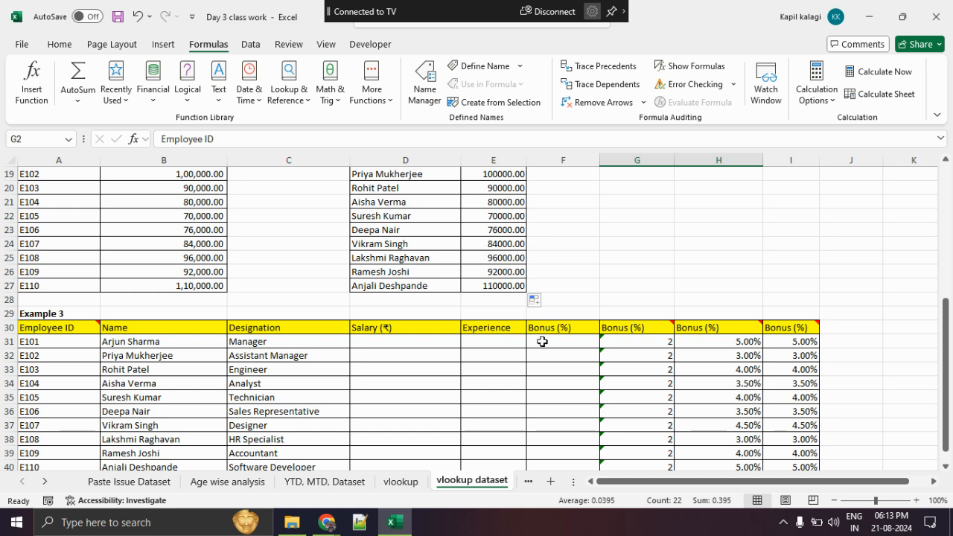
drag(542, 341, 551, 439)
scroll(578, 335, up, 7)
scroll(576, 336, down, 9)
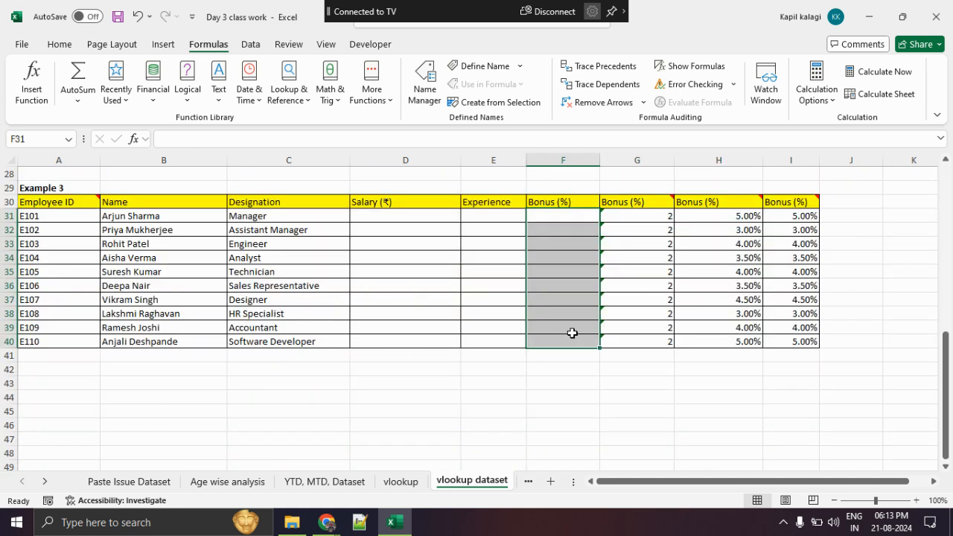
Insert a VLOOKUP in F31 of Example 3 with the employee ID in A31 as its Lookup_value
click(495, 297)
drag(75, 215, 417, 299)
click(544, 214)
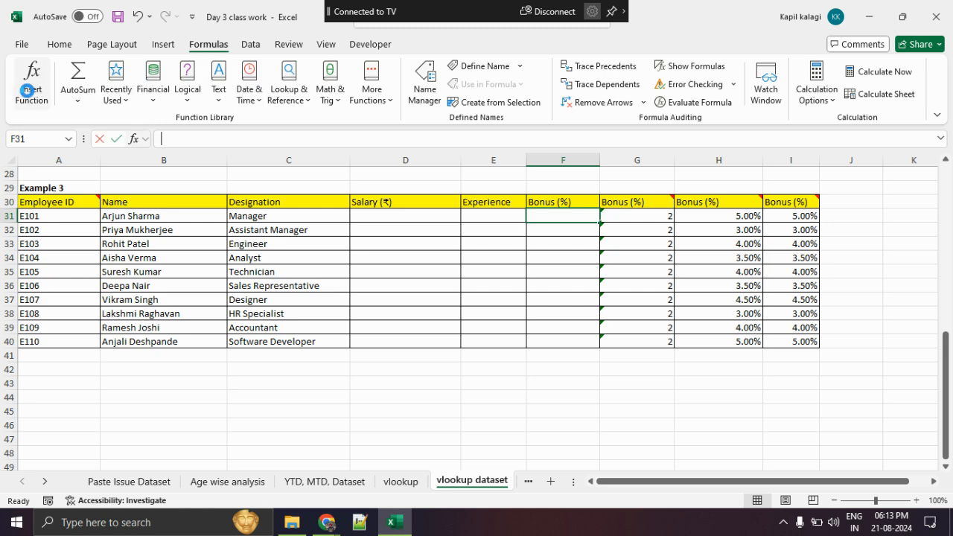
click(31, 81)
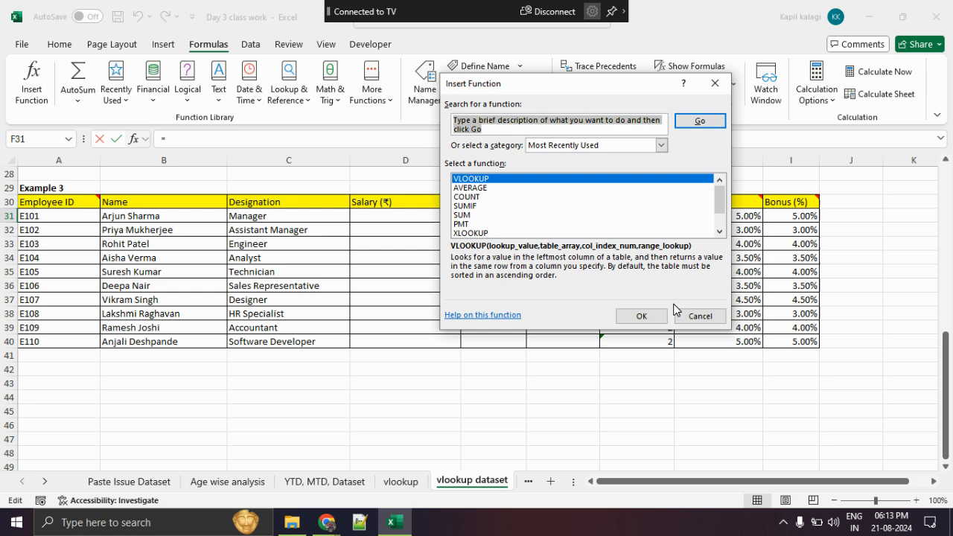
click(641, 316)
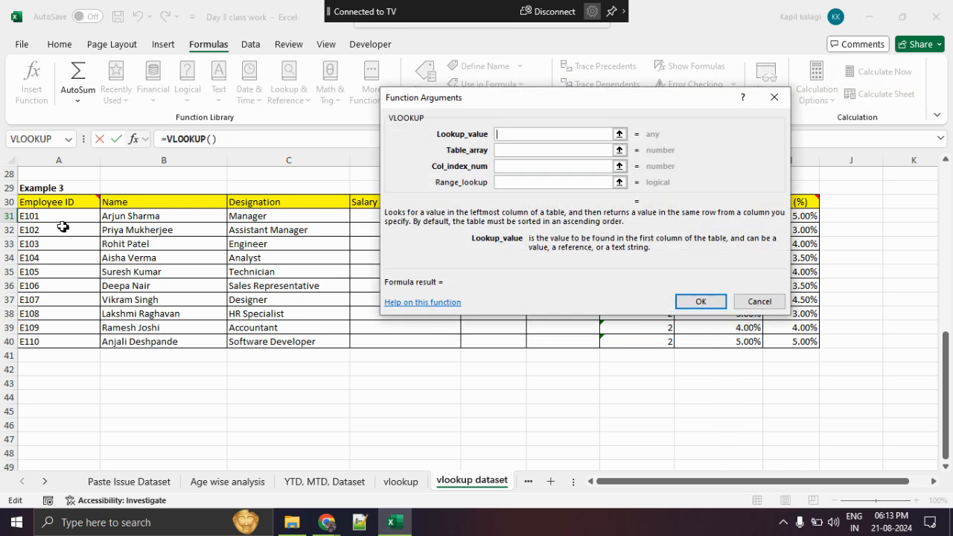
click(42, 216)
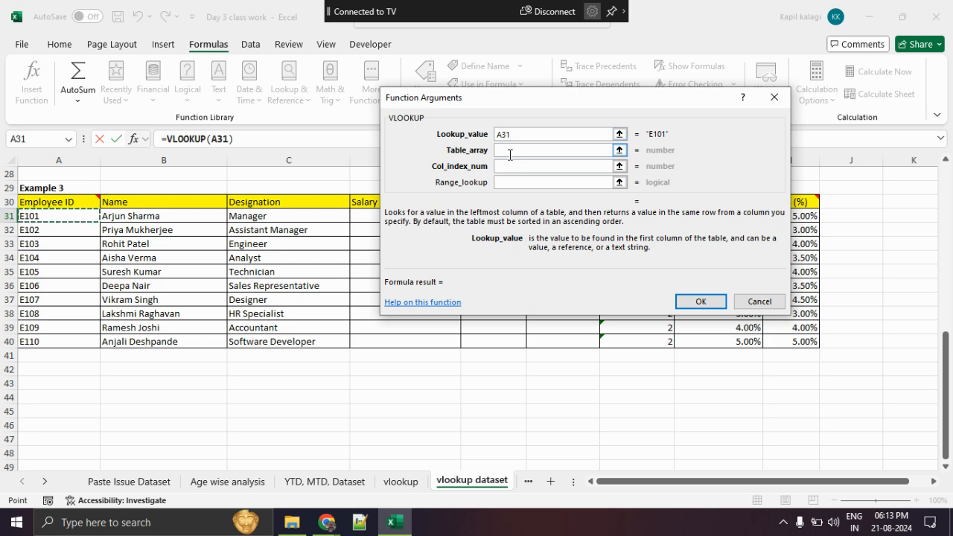
Set the VLOOKUP's Table_array to Table 2's data range G3:H12
click(570, 151)
click(619, 150)
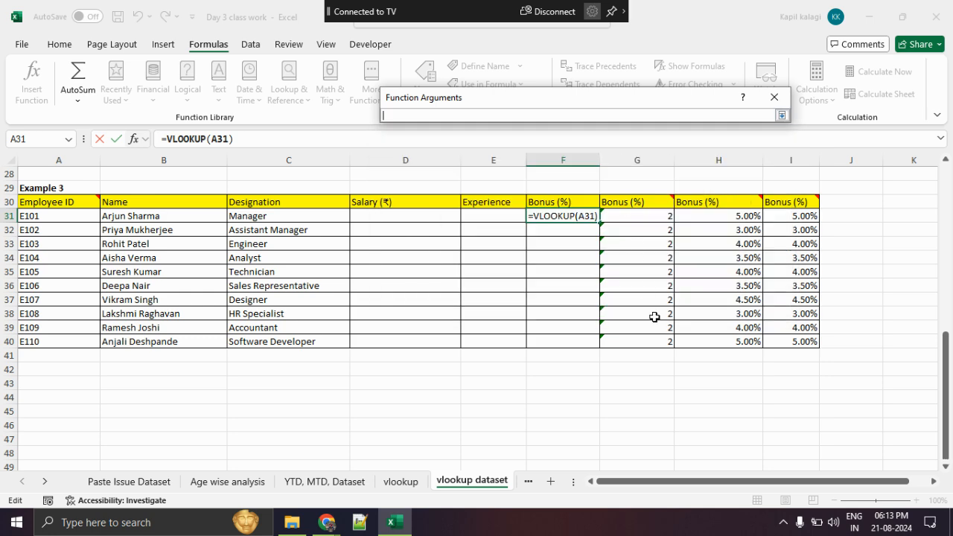
scroll(655, 318, up, 9)
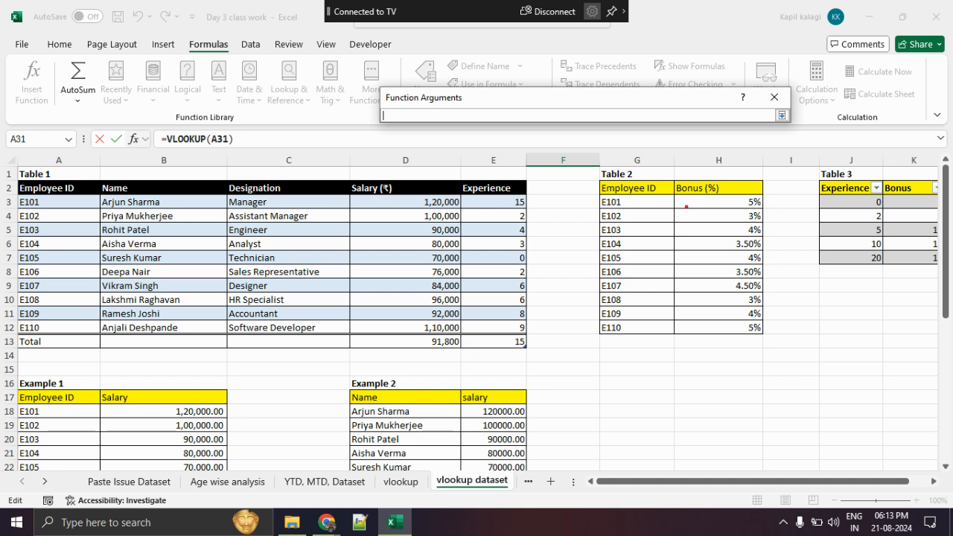
mouse_move(665, 201)
mouse_down()
mouse_move(619, 195)
mouse_move(601, 308)
mouse_move(758, 283)
mouse_move(658, 197)
mouse_move(733, 306)
mouse_move(734, 327)
mouse_up()
key(Escape)
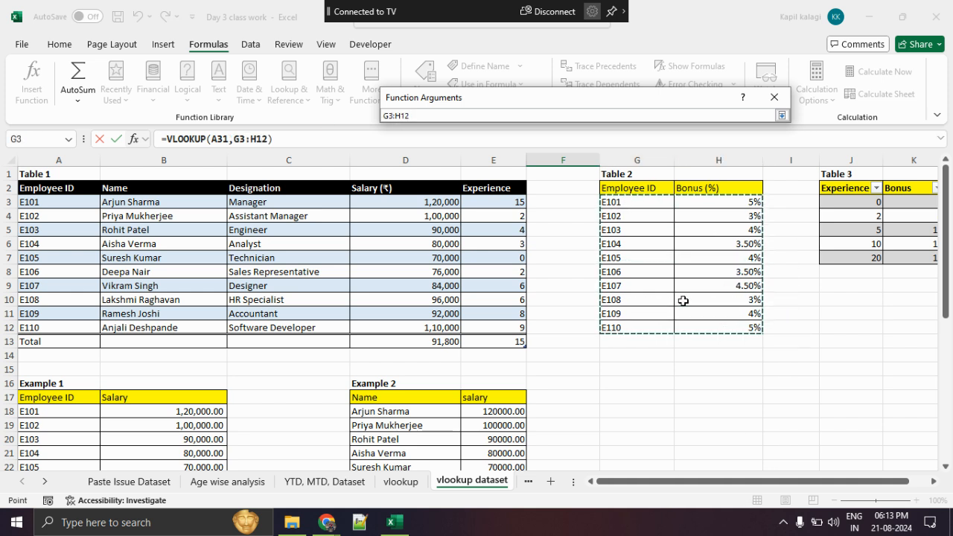
Zoom in on screen, circle the G3:H12 entry, Table 1's salaries and Table 2's employee IDs, and clear the drawing
key(ctrl+1)
click(439, 91)
mouse_move(407, 95)
mouse_down()
mouse_move(275, 152)
mouse_move(337, 98)
mouse_up()
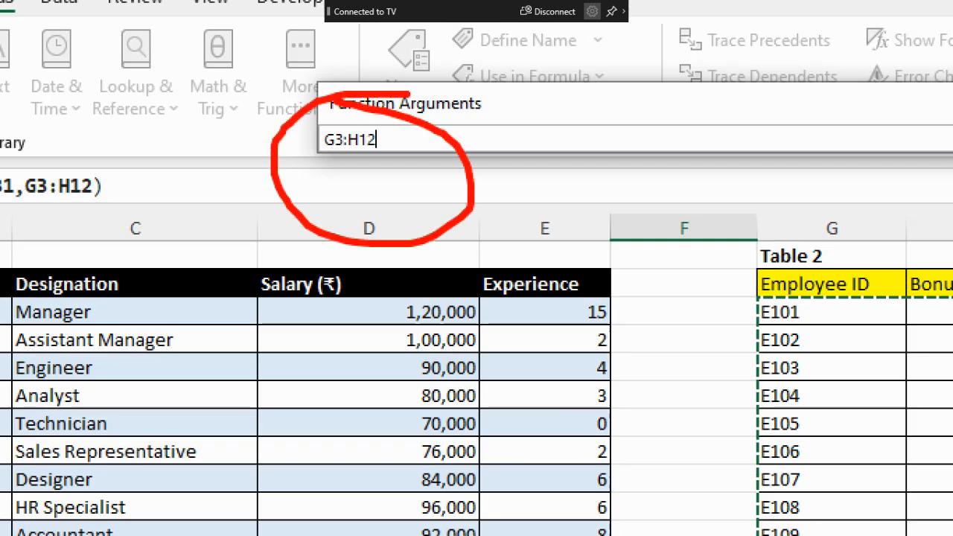
drag(347, 305, 339, 503)
drag(324, 345, 387, 503)
mouse_move(868, 331)
mouse_down()
mouse_move(814, 331)
mouse_move(802, 356)
mouse_up()
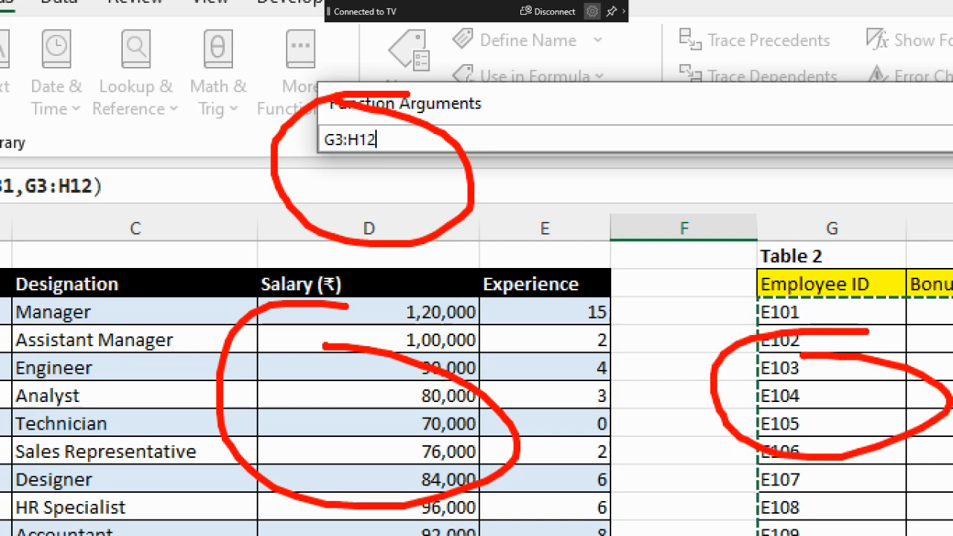
key(Escape)
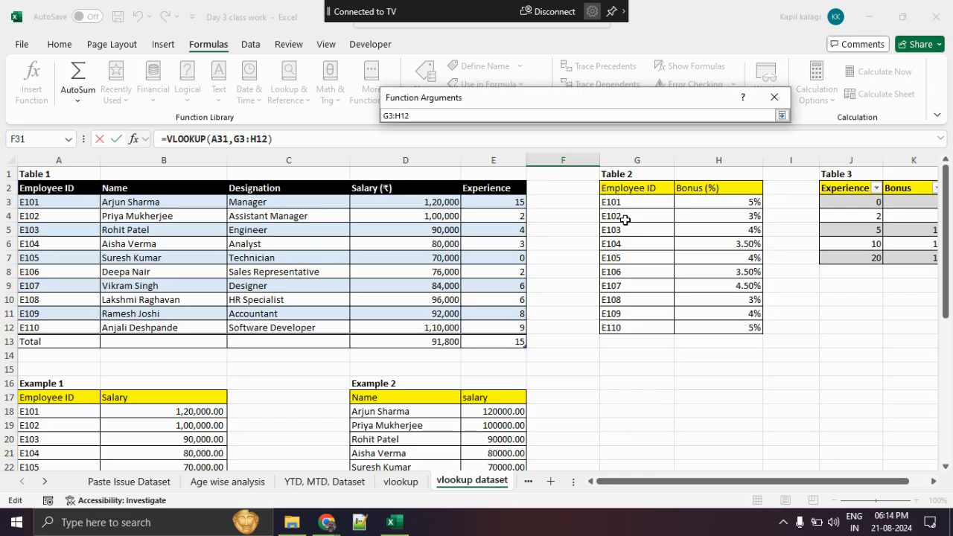
Number Table 2's columns on screen as 1 and 2, and set the VLOOKUP's Col_index_num to 2
click(781, 116)
click(543, 165)
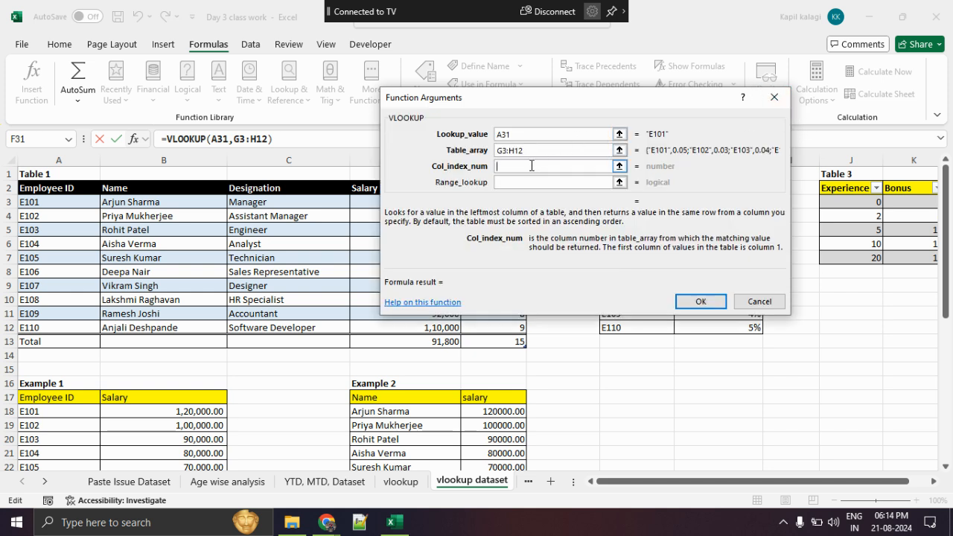
click(618, 165)
mouse_move(645, 238)
mouse_down()
mouse_move(656, 264)
mouse_move(713, 268)
mouse_up()
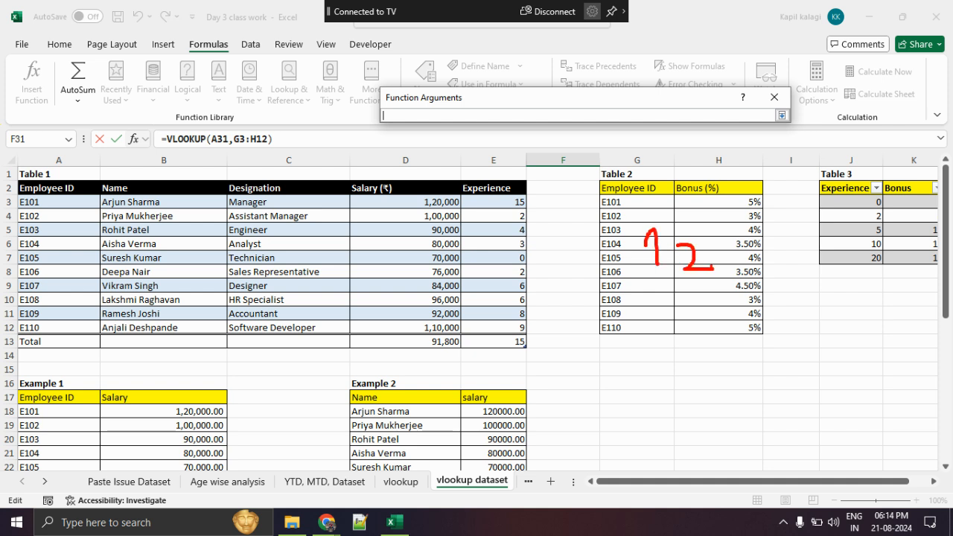
click(782, 116)
text(2)
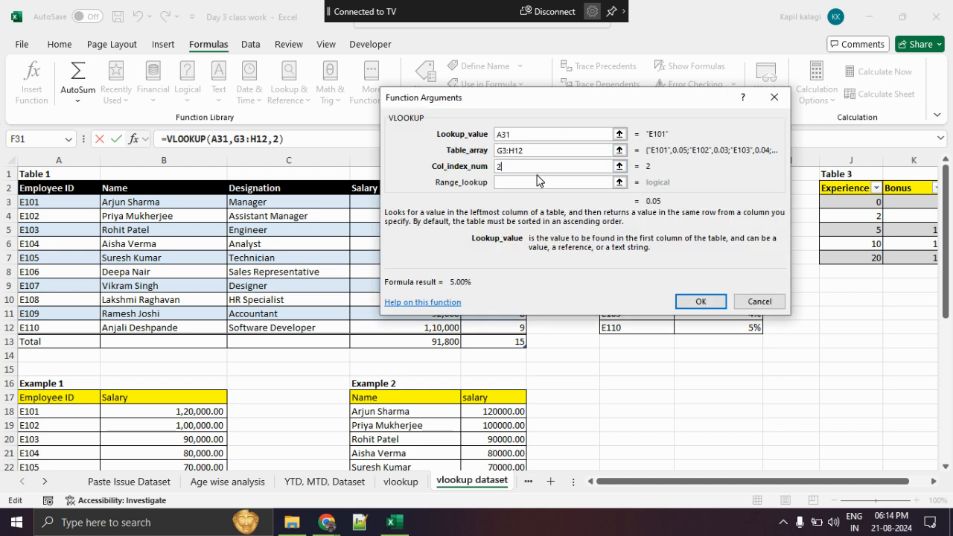
Complete F31's VLOOKUP with Range_lookup left empty and fill the formula down to F40
click(537, 182)
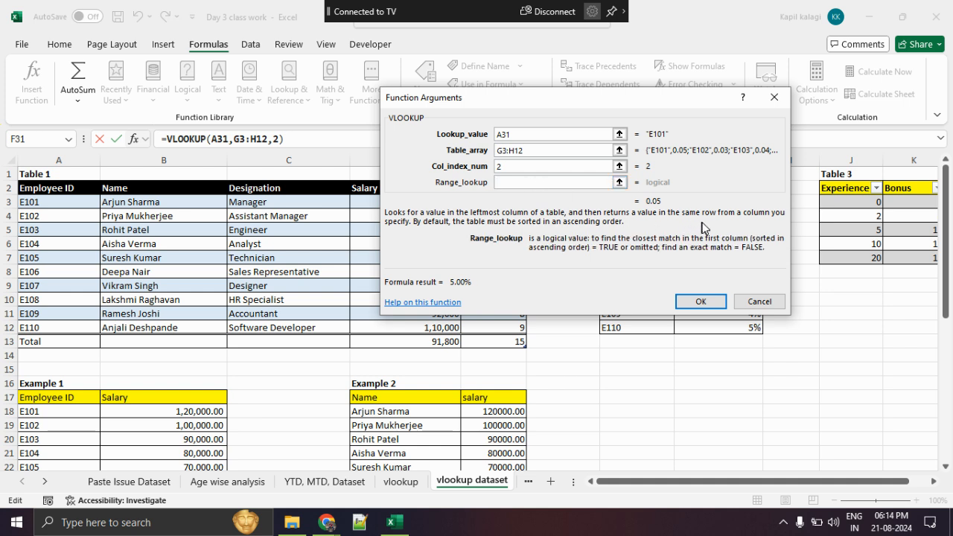
mouse_move(674, 190)
mouse_down()
mouse_move(616, 195)
mouse_move(711, 201)
mouse_up()
click(696, 295)
scroll(670, 290, down, 5)
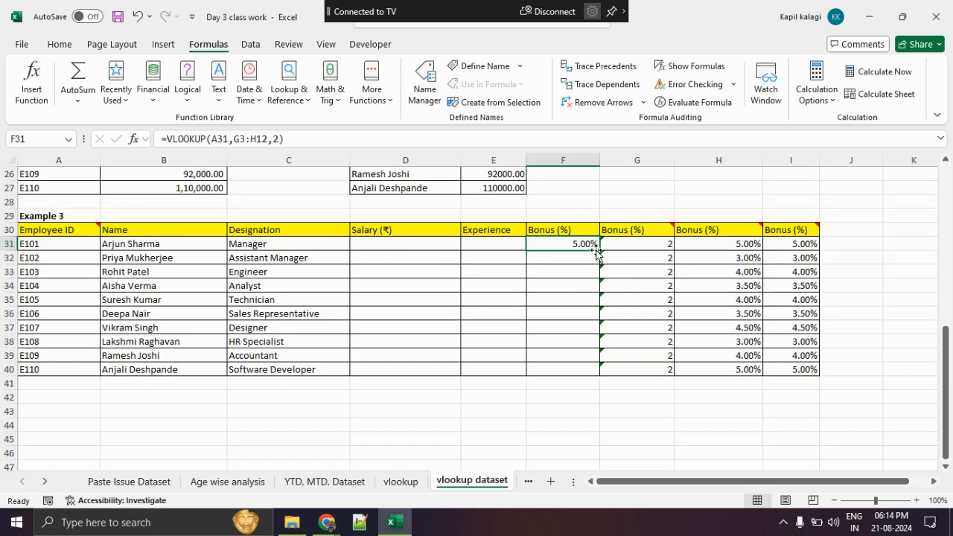
double_click(599, 250)
click(666, 412)
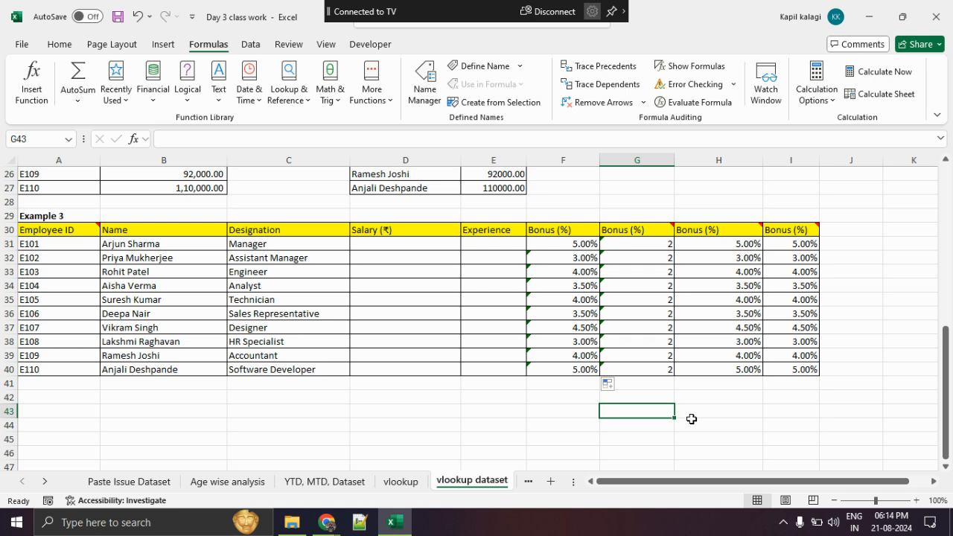
Compare Example 3's Bonus (%) results with Table 2's bonuses, including row 37 against G9:H9
scroll(692, 419, up, 8)
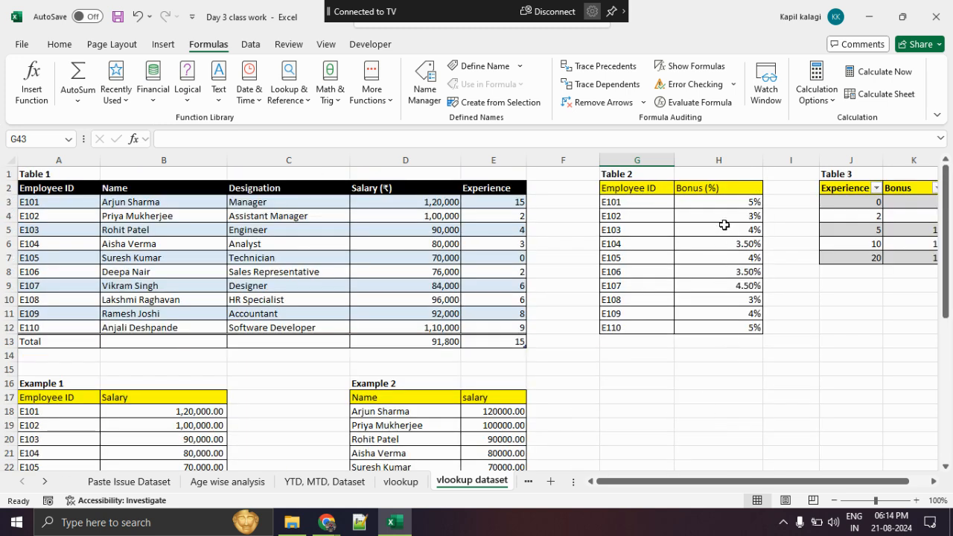
drag(719, 216, 731, 326)
scroll(731, 326, down, 7)
drag(570, 327, 565, 411)
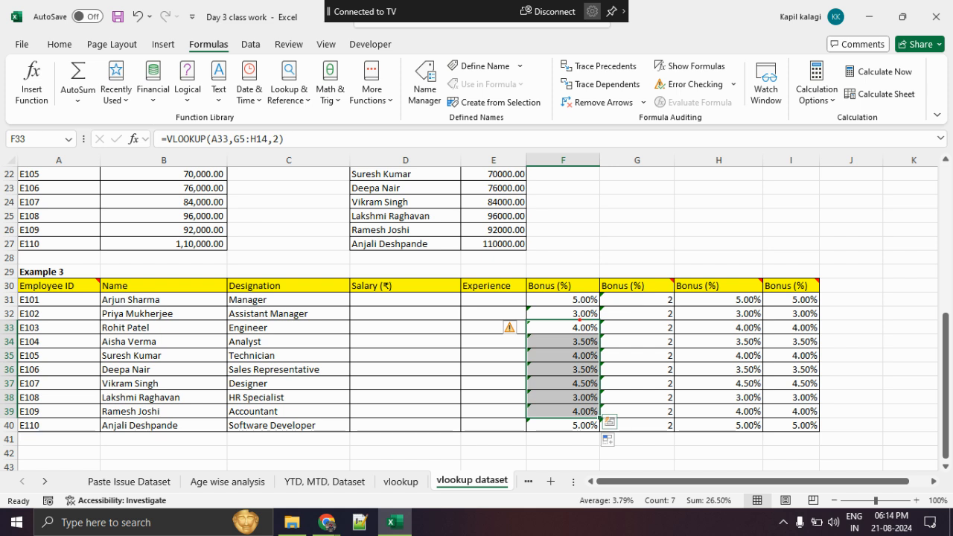
click(159, 385)
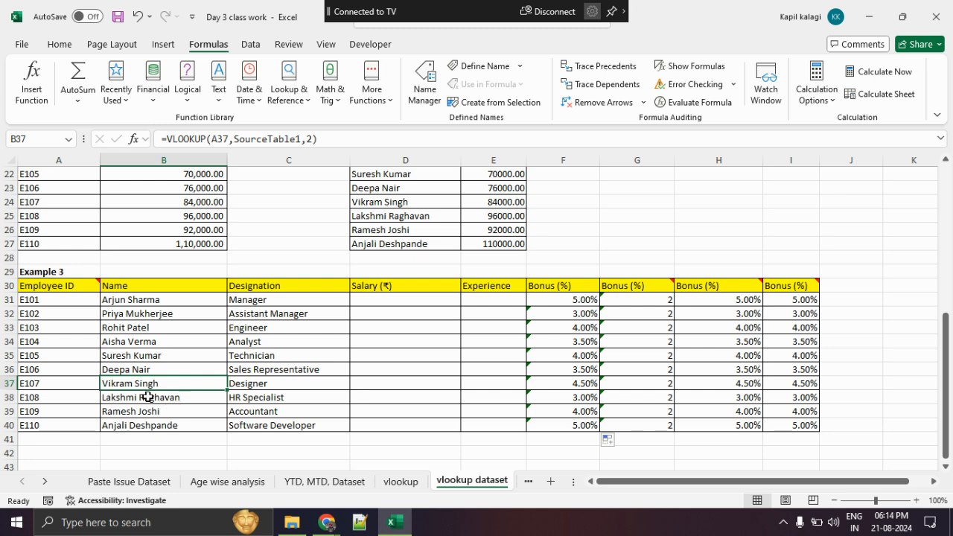
drag(158, 385, 659, 382)
scroll(683, 399, up, 7)
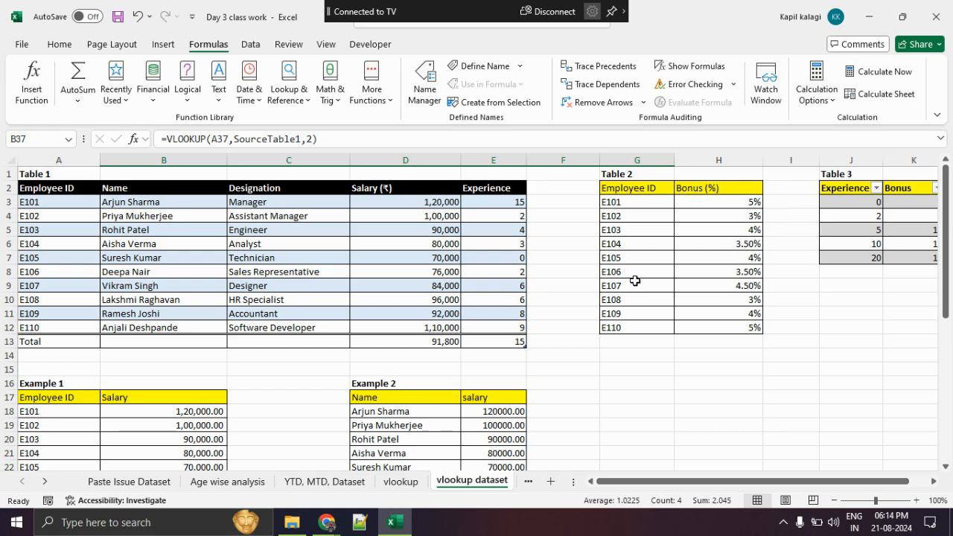
drag(634, 279, 722, 285)
scroll(603, 301, down, 8)
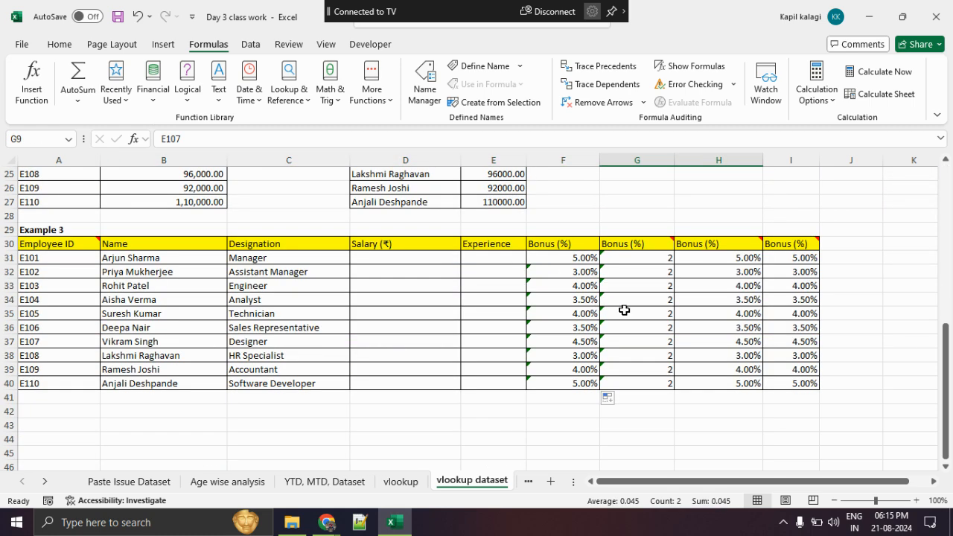
Select F32 and F35 to examine their VLOOKUP formulas, marking up Example 3's bonus results in a zoomed view
mouse_move(542, 258)
mouse_down()
mouse_move(508, 267)
mouse_move(515, 373)
mouse_up()
mouse_move(452, 428)
mouse_down()
mouse_move(522, 257)
mouse_move(493, 194)
mouse_up()
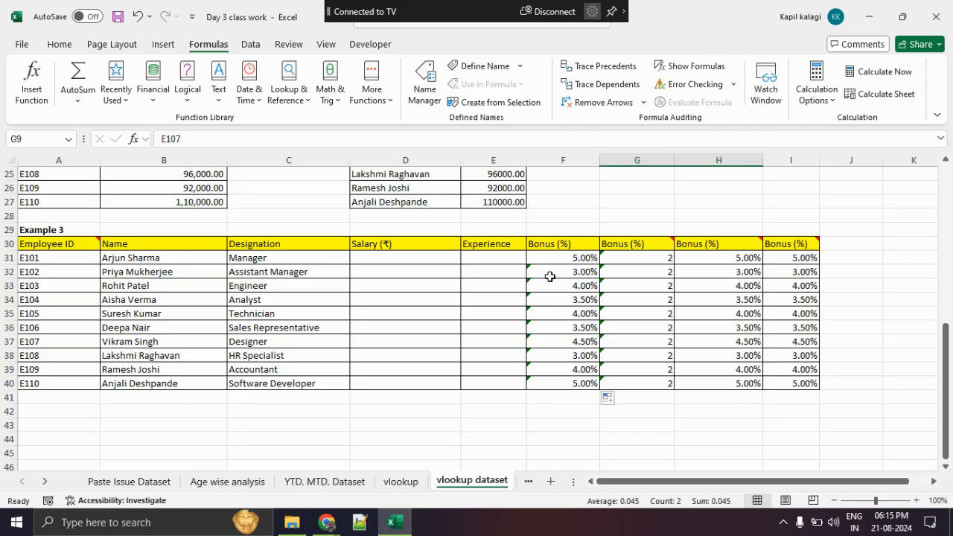
click(521, 227)
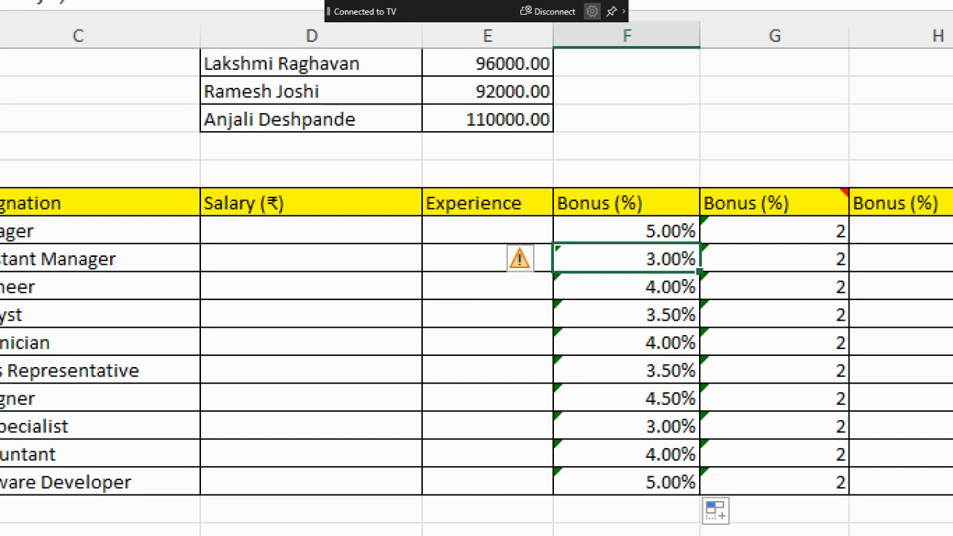
drag(488, 283, 580, 284)
drag(462, 300, 570, 301)
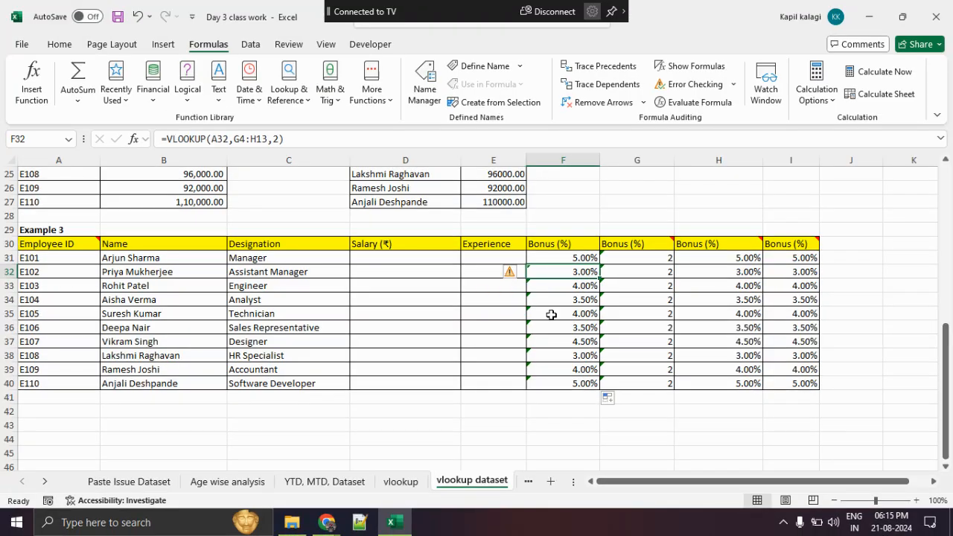
click(584, 332)
drag(468, 333, 522, 339)
key(Escape)
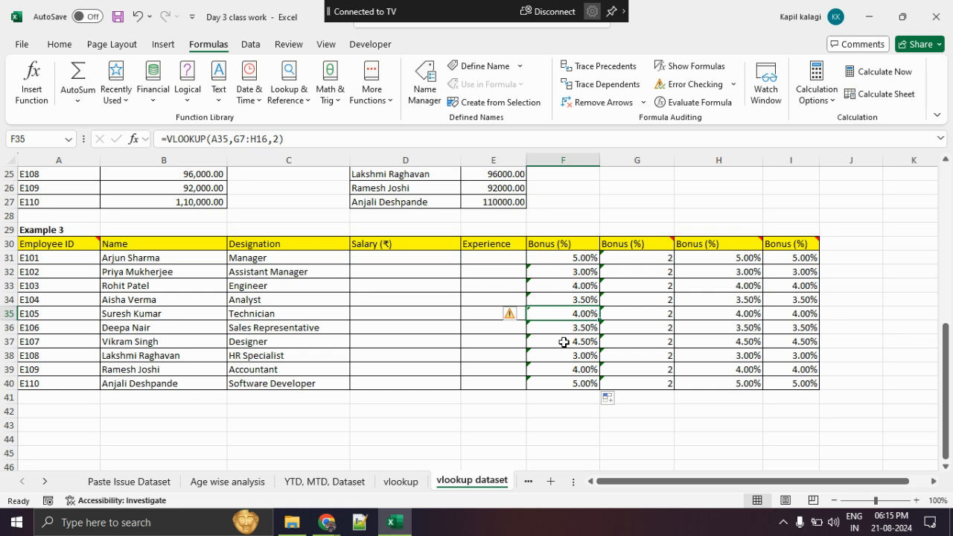
Zoom in on Table 2, circle it on screen, clear the drawing and return to Example 3
scroll(796, 205, up, 8)
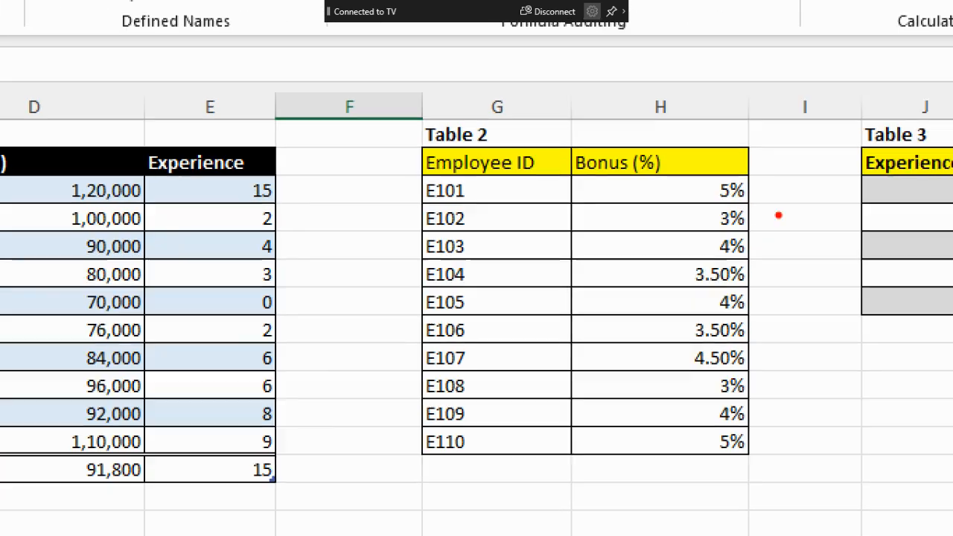
mouse_move(778, 168)
mouse_down()
mouse_move(355, 287)
mouse_move(693, 211)
mouse_up()
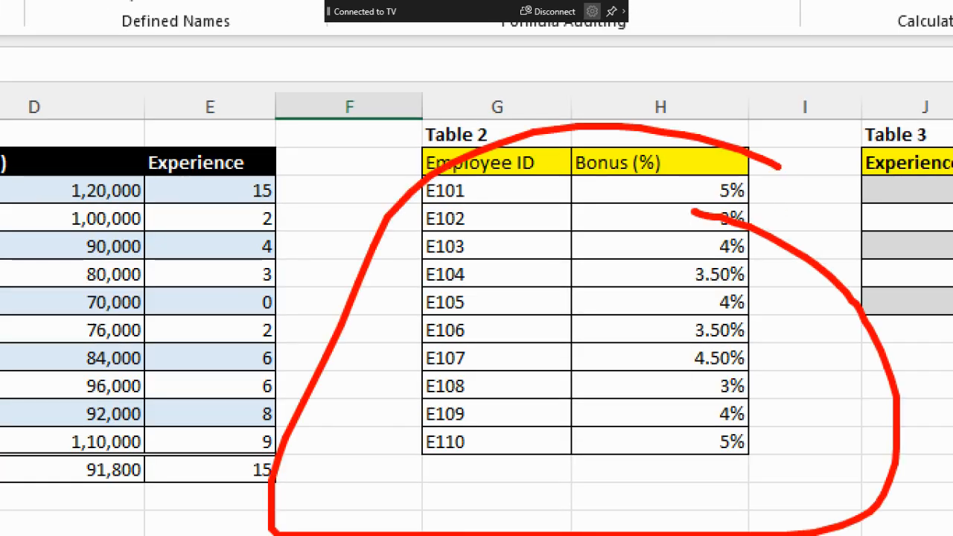
key(Escape)
scroll(538, 251, down, 3)
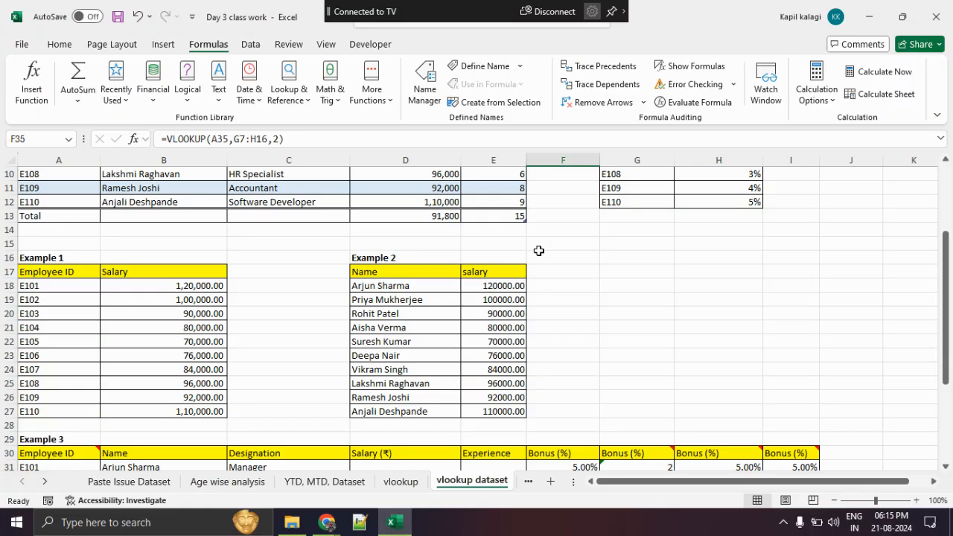
scroll(538, 250, down, 4)
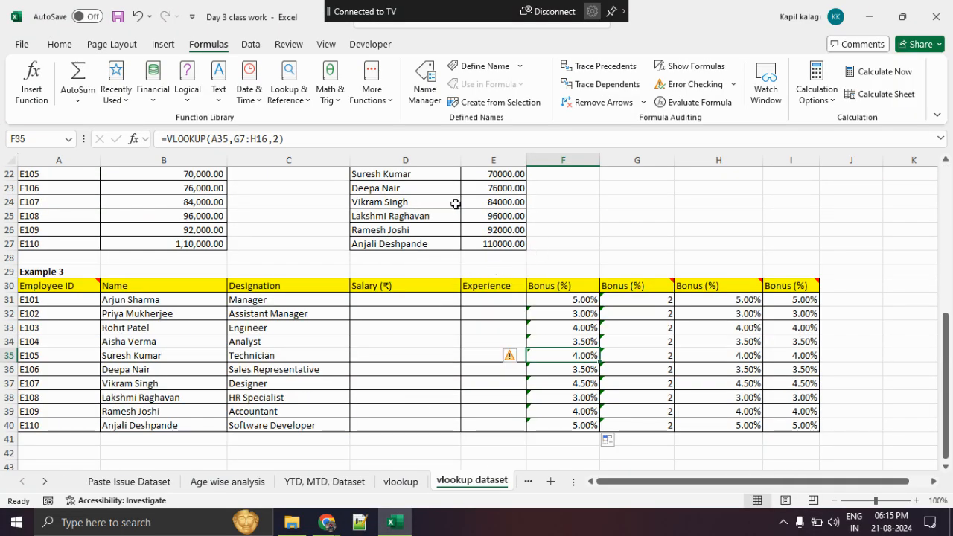
Compare Example 3's row 38 bonus with the matching Table 2 entry in G10:H10
click(77, 398)
drag(78, 397, 543, 398)
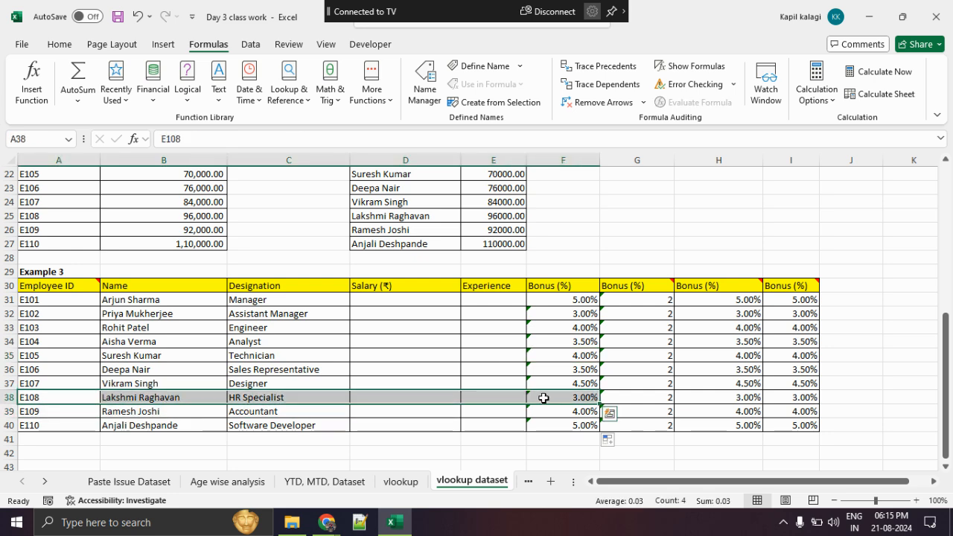
scroll(543, 398, up, 7)
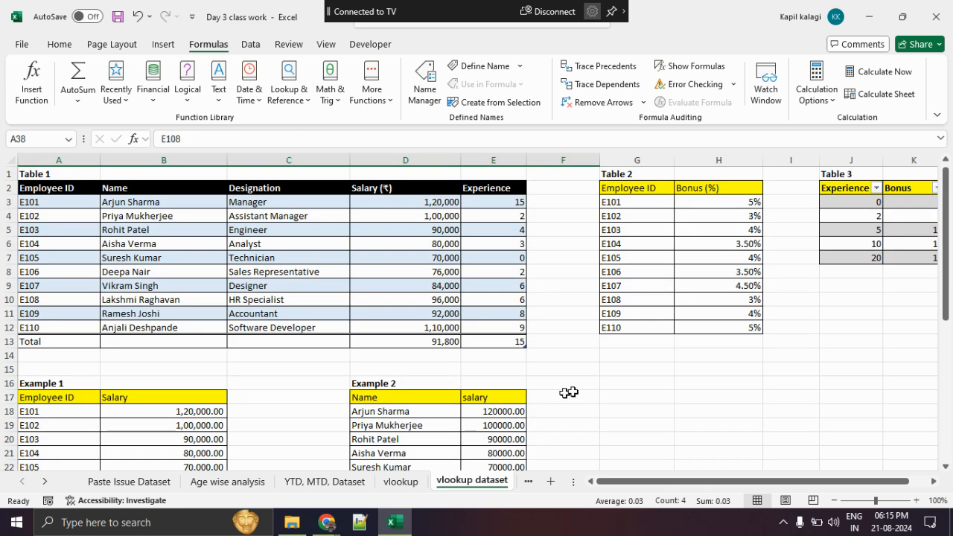
drag(638, 300, 683, 295)
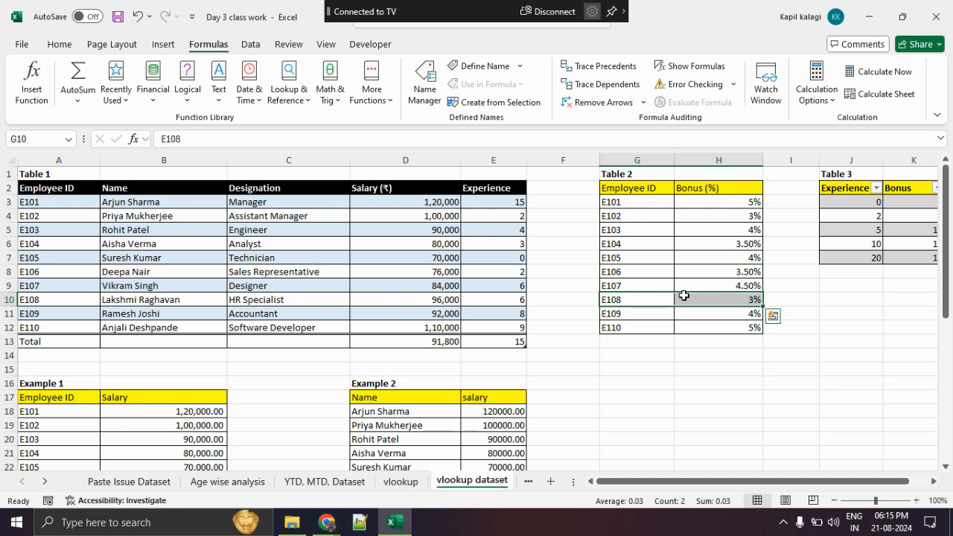
scroll(602, 305, down, 6)
scroll(602, 309, down, 3)
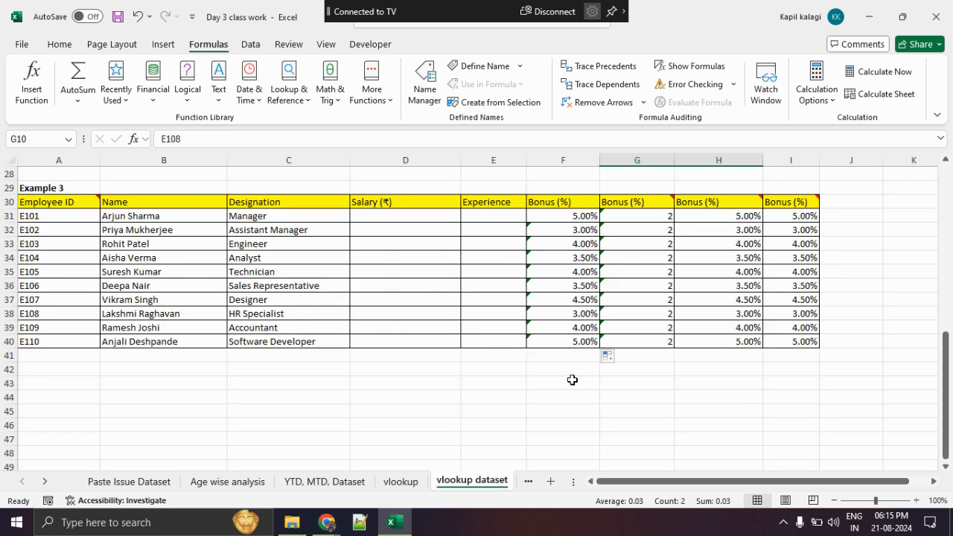
Open F38's VLOOKUP formula for editing and mark its arguments and syntax hint on screen in a zoomed view
click(562, 316)
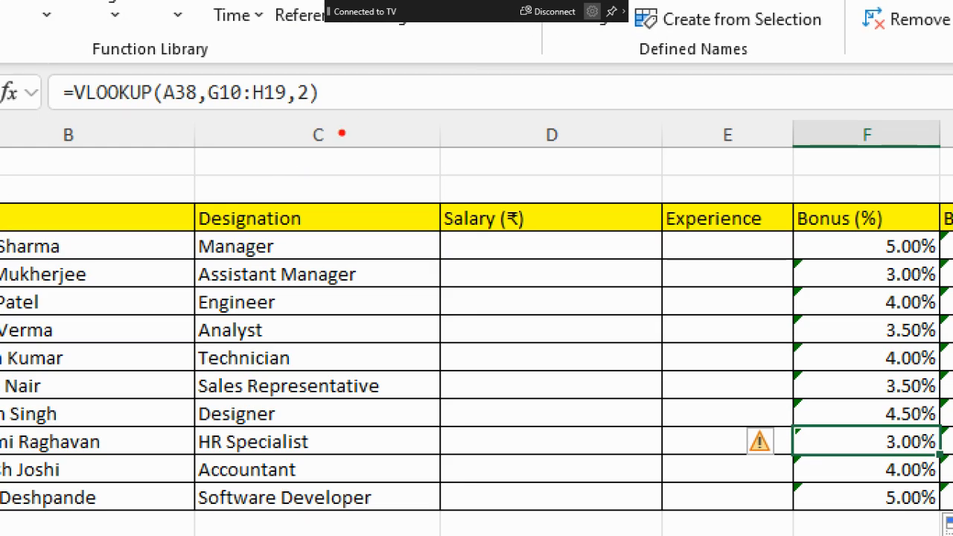
mouse_move(358, 101)
mouse_down()
mouse_move(274, 60)
mouse_move(8, 81)
mouse_move(333, 146)
mouse_move(362, 77)
mouse_up()
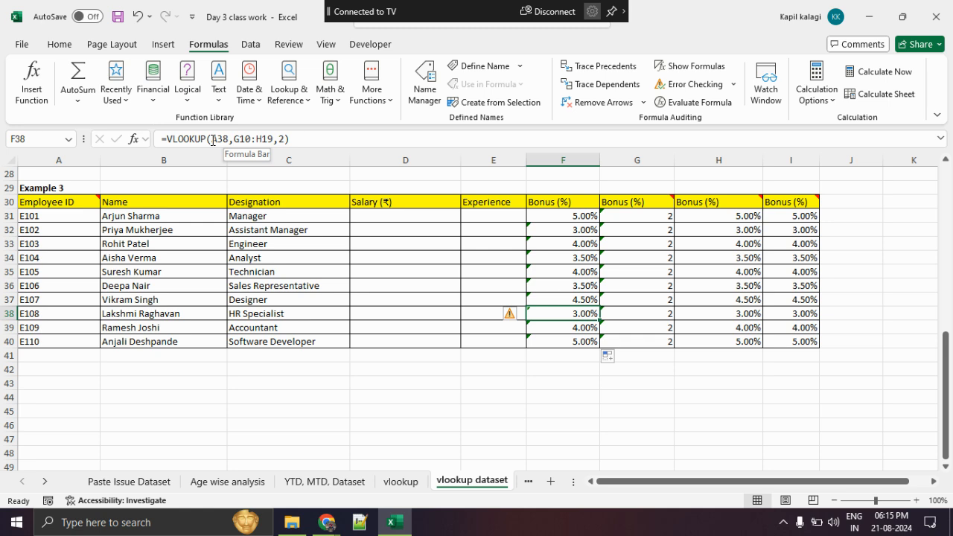
click(212, 139)
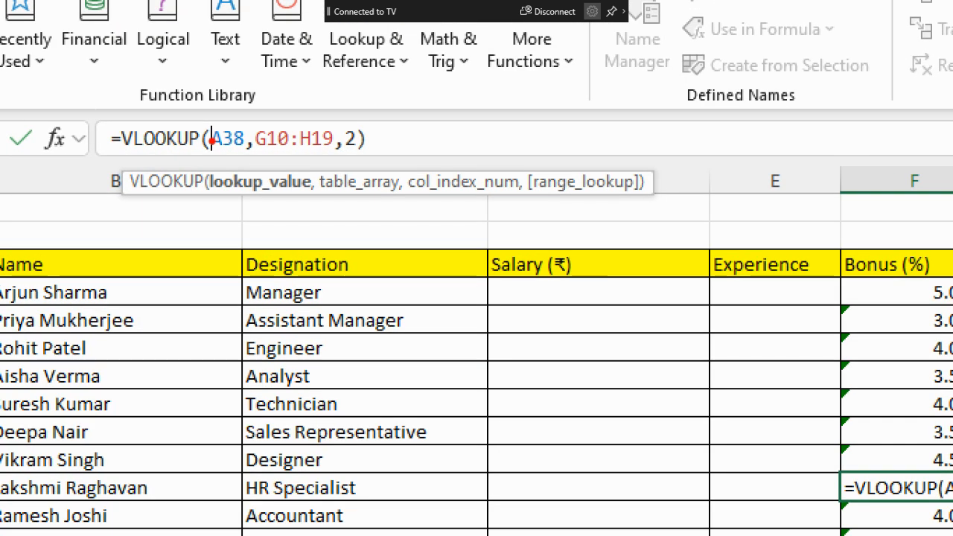
drag(214, 148, 385, 153)
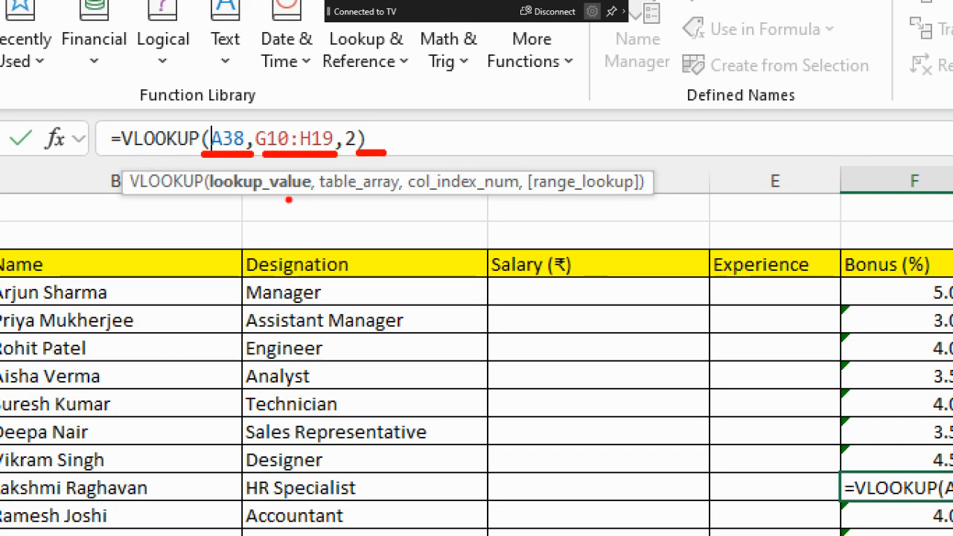
drag(211, 201, 353, 201)
drag(224, 45, 238, 113)
drag(208, 99, 240, 115)
drag(247, 90, 243, 111)
key(Escape)
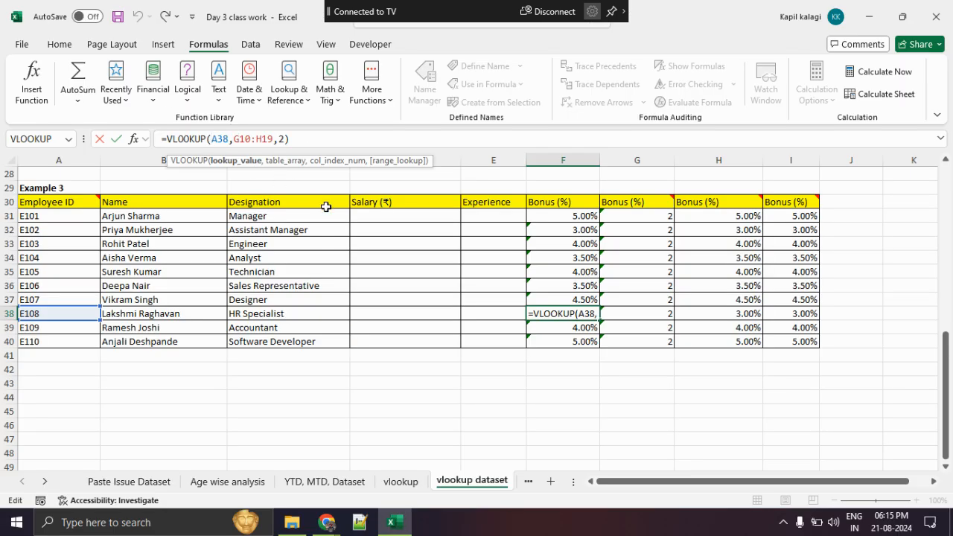
key(ctrl+1)
mouse_move(204, 265)
mouse_down()
mouse_move(200, 336)
mouse_move(108, 215)
mouse_up()
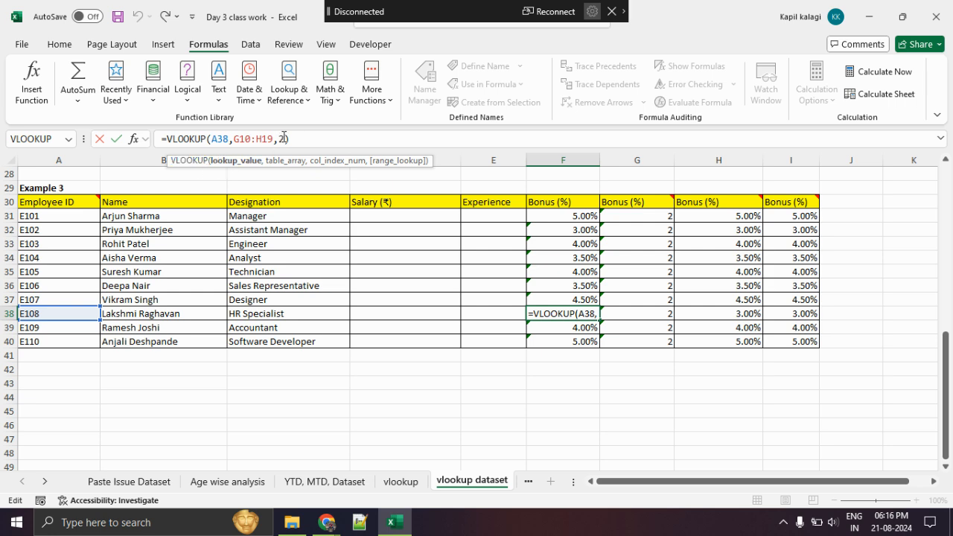
Examine the column index and table array arguments of the VLOOKUP in F38 against the highlighted range beside Table 2
click(326, 164)
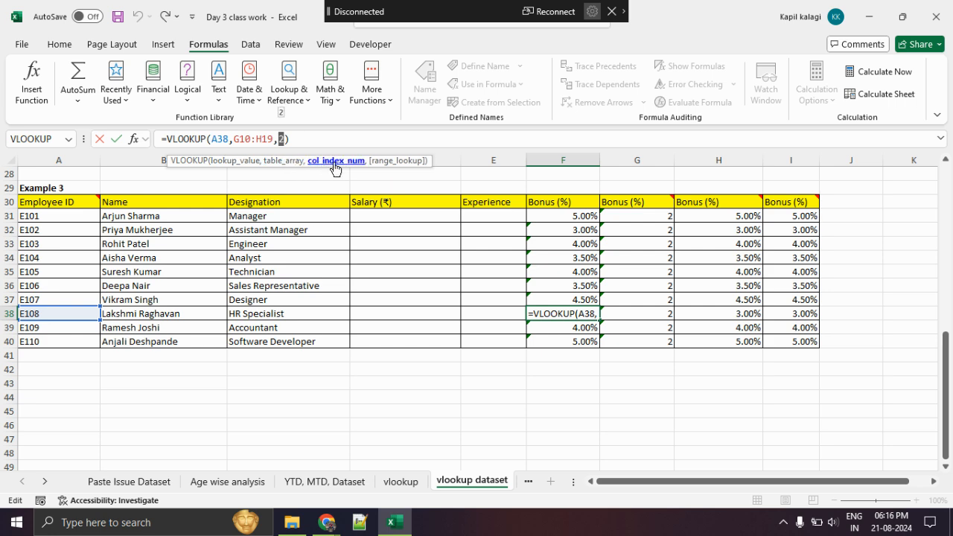
scroll(547, 280, up, 7)
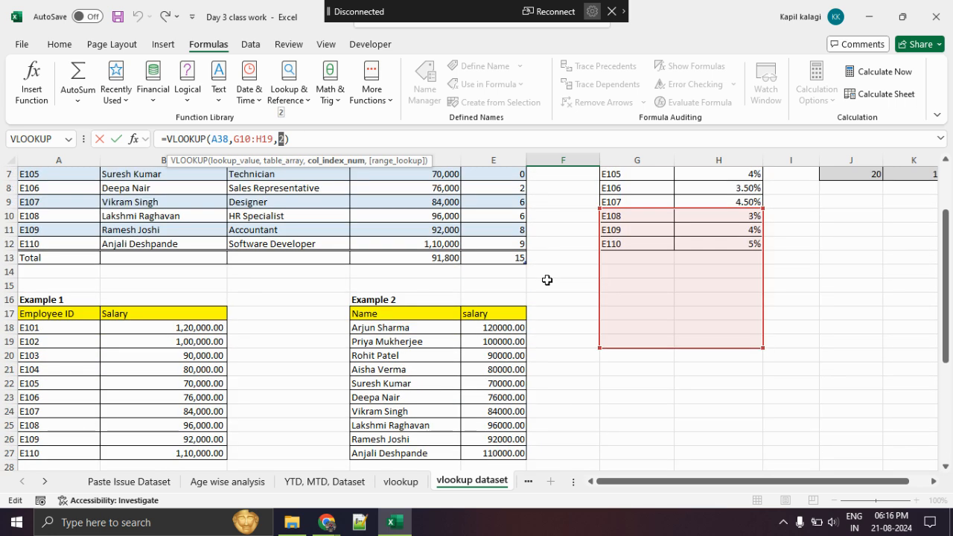
scroll(547, 280, up, 2)
scroll(547, 280, down, 5)
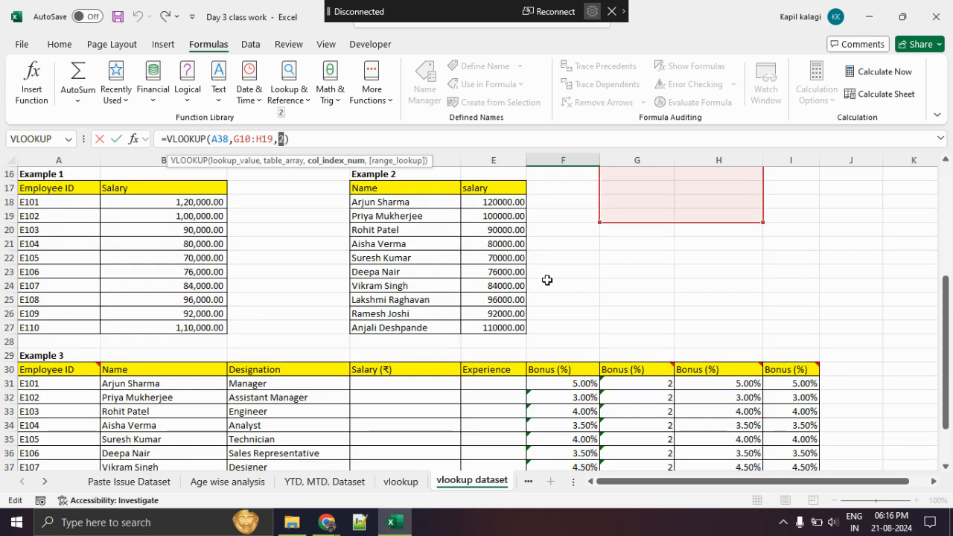
click(262, 140)
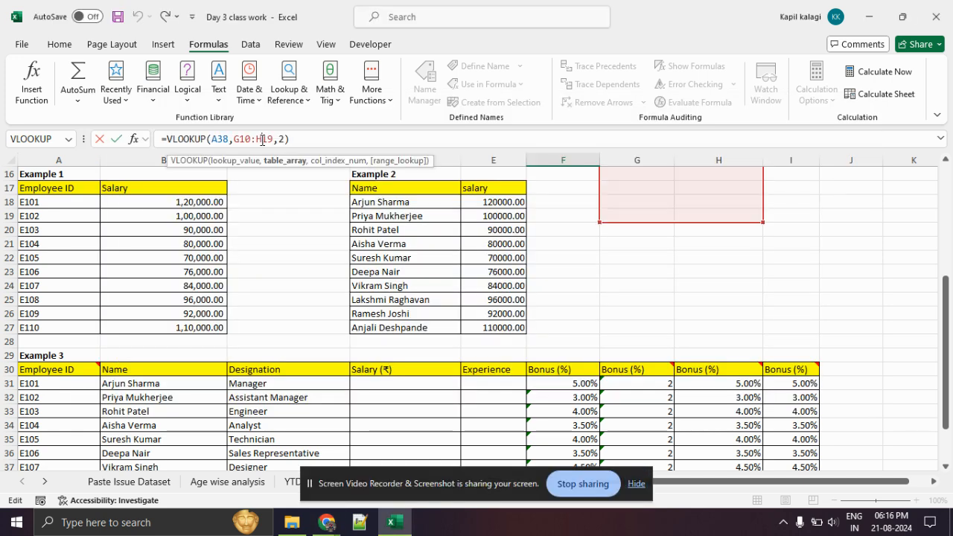
Switch to the Google Meet call, connect the computer wirelessly to the TV display, and hide the screen-sharing notice
key(alt+Tab)
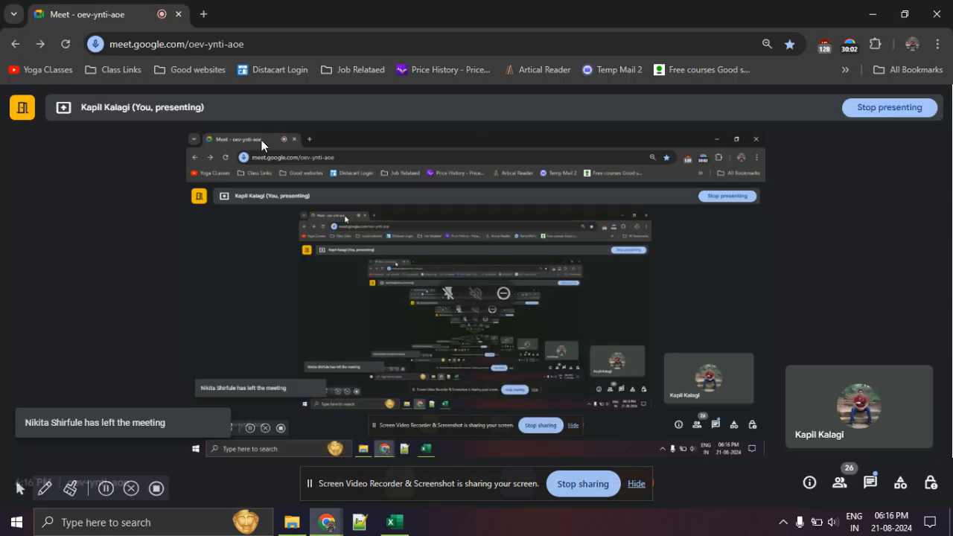
key(super+k)
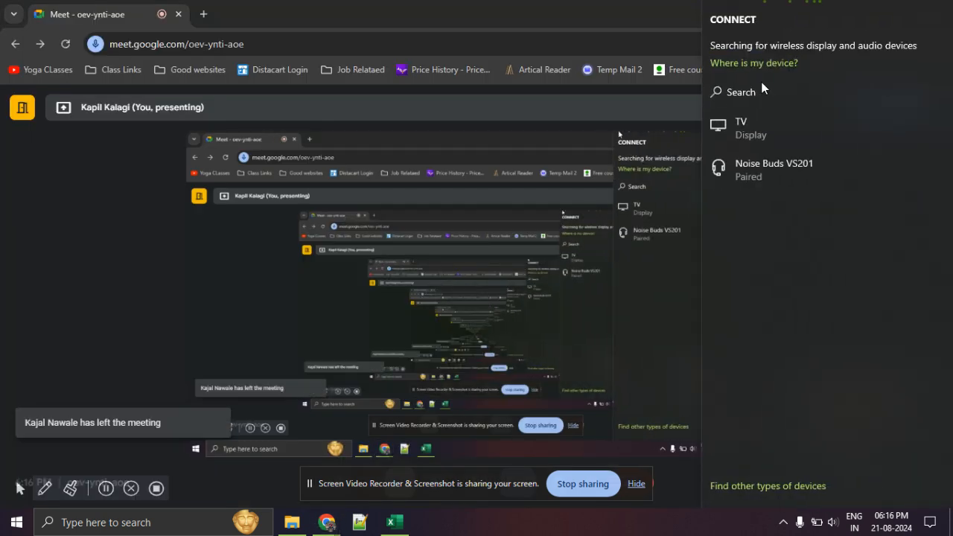
click(832, 143)
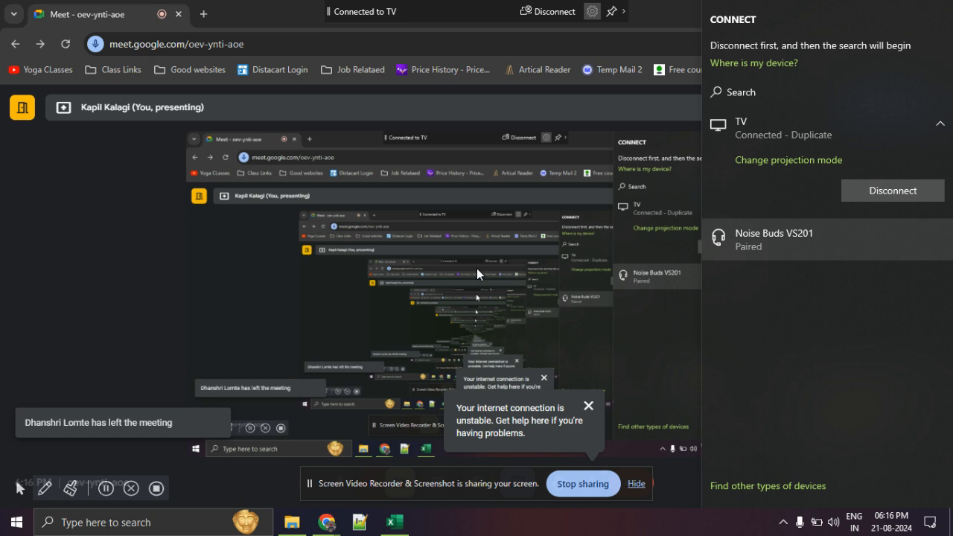
click(635, 491)
Check the meeting's in-call messages and review the full list of participants
click(869, 483)
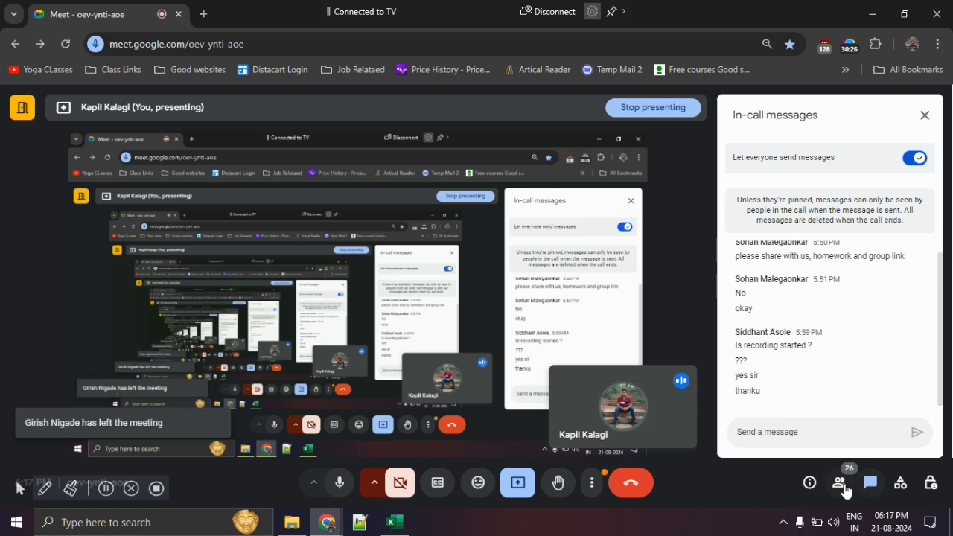
click(839, 482)
scroll(824, 381, down, 2)
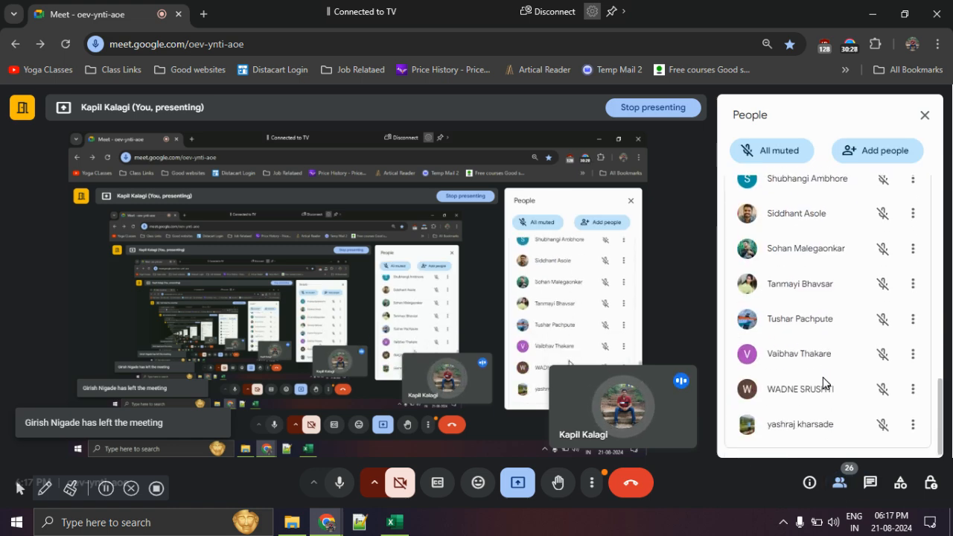
scroll(825, 384, up, 6)
scroll(824, 384, up, 5)
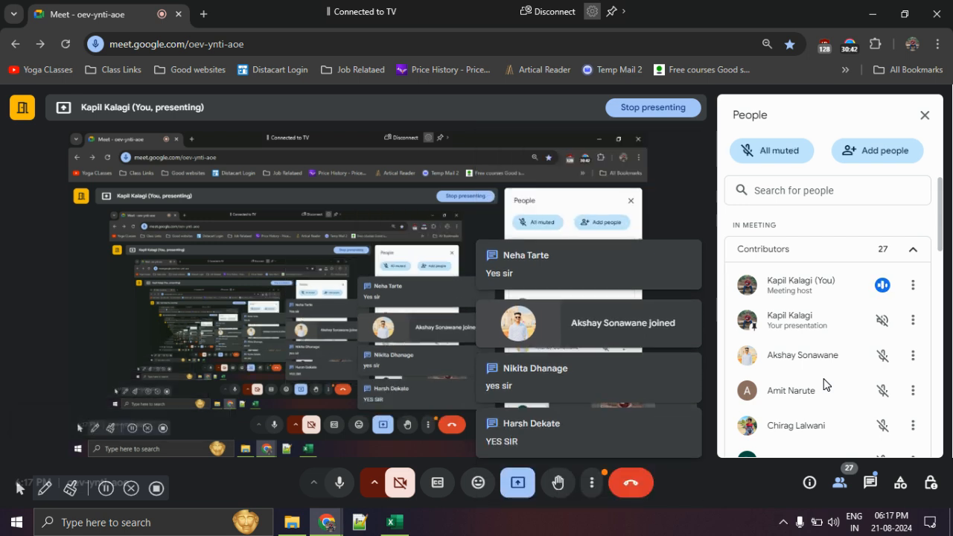
scroll(854, 356, down, 1)
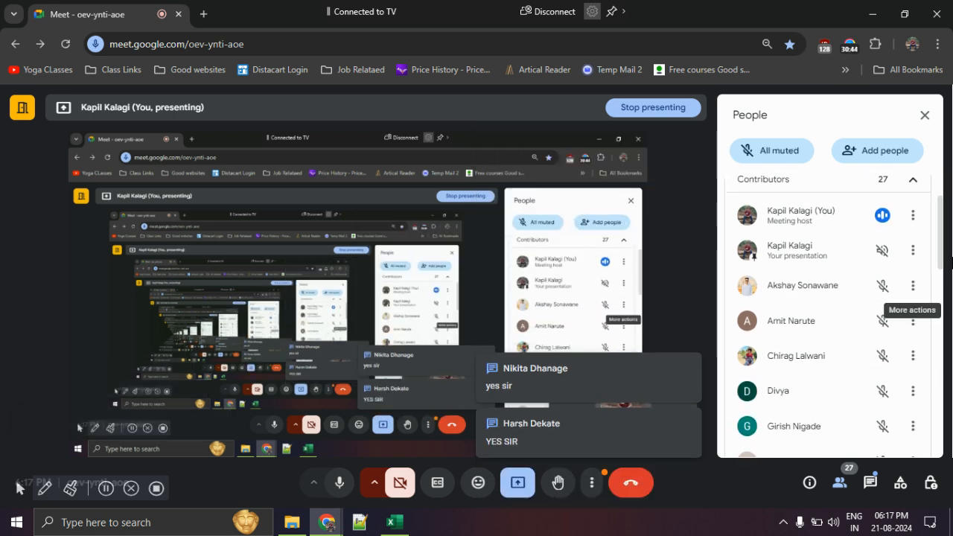
scroll(941, 259, down, 2)
drag(942, 260, 942, 266)
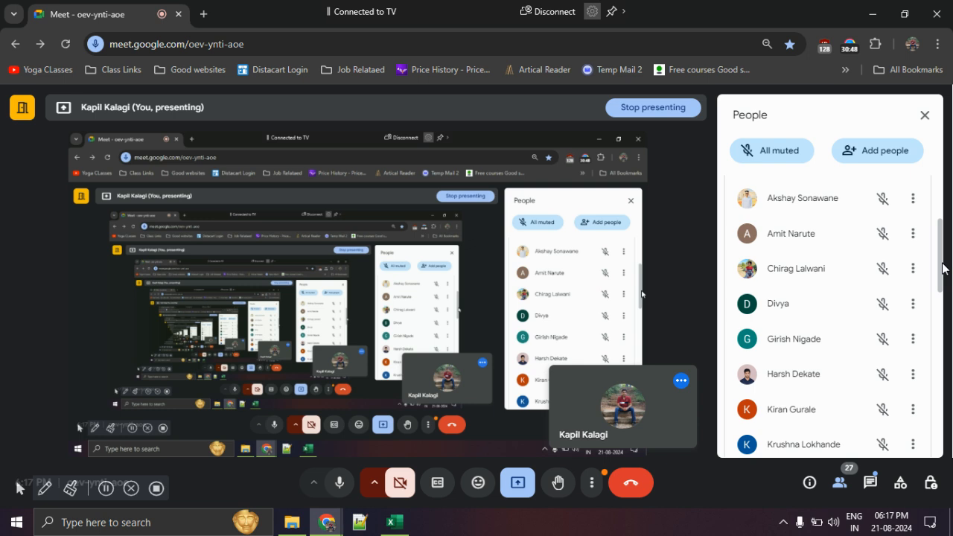
drag(943, 266, 950, 343)
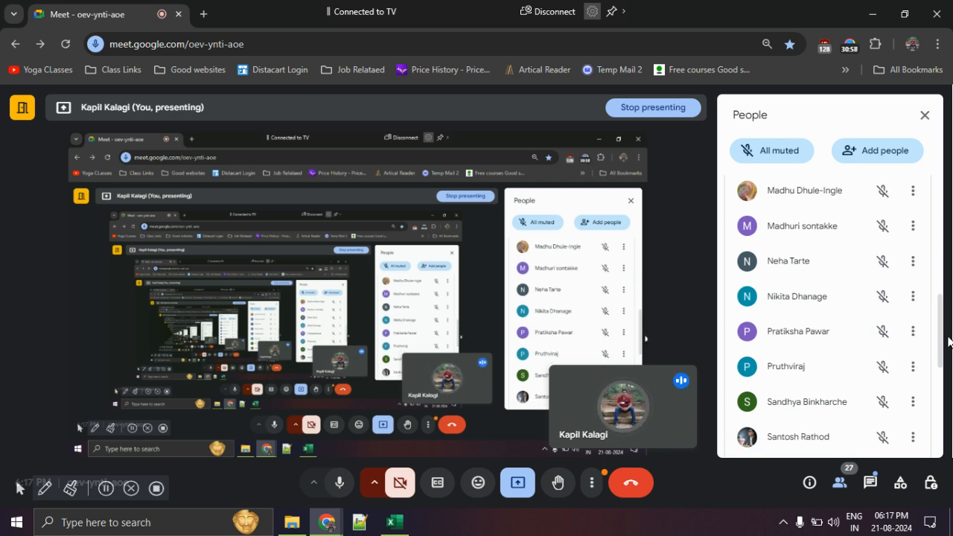
drag(939, 338, 948, 415)
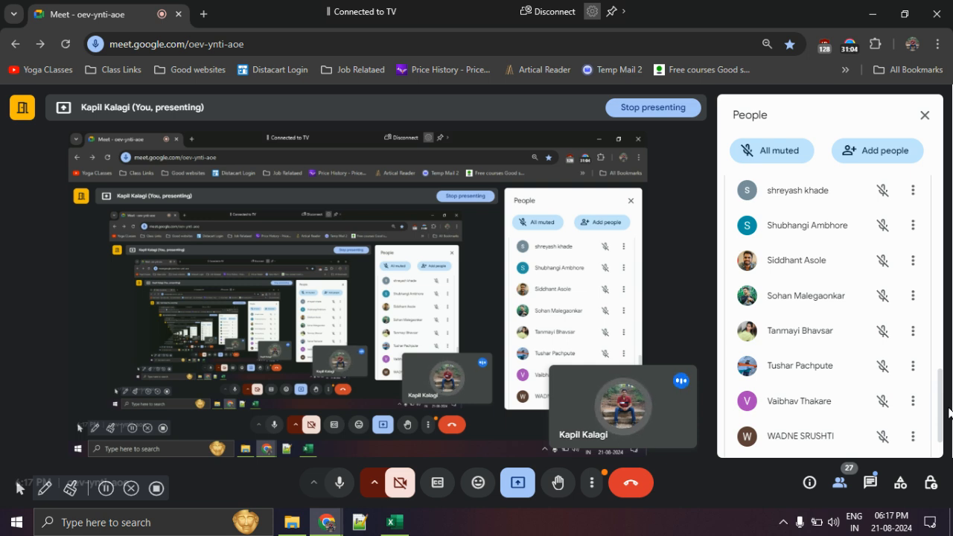
drag(946, 417, 945, 439)
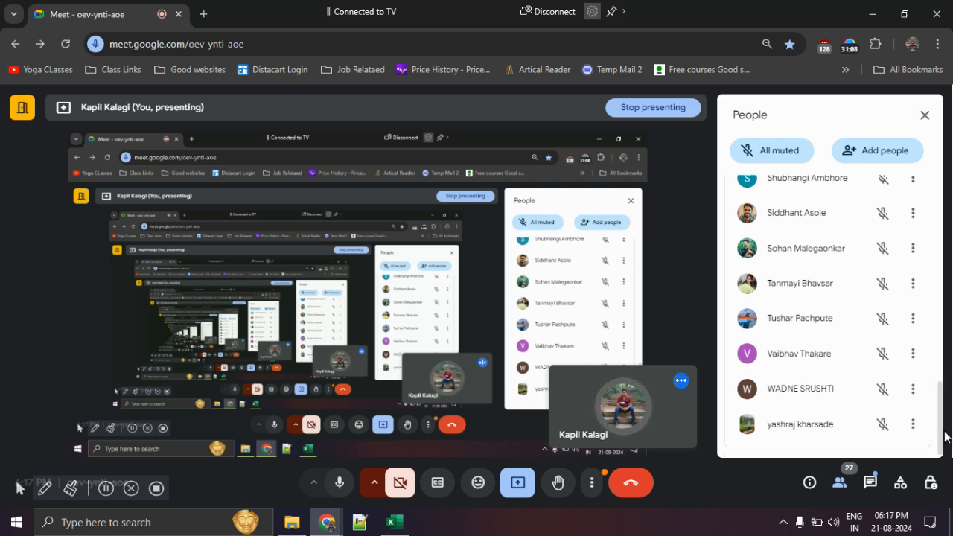
click(591, 482)
click(592, 484)
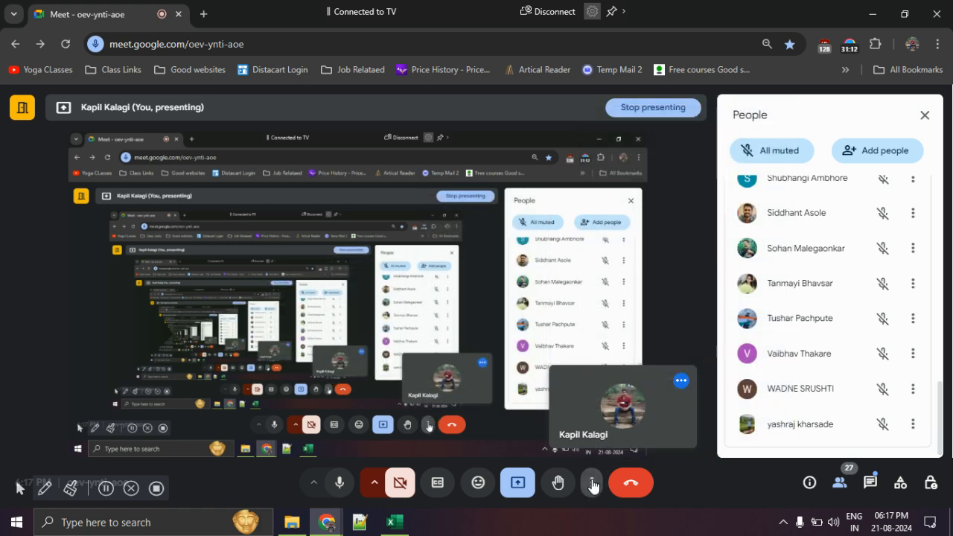
Switch back to Excel and examine the table array G10:H19 in the F38 VLOOKUP against Table 2
click(392, 522)
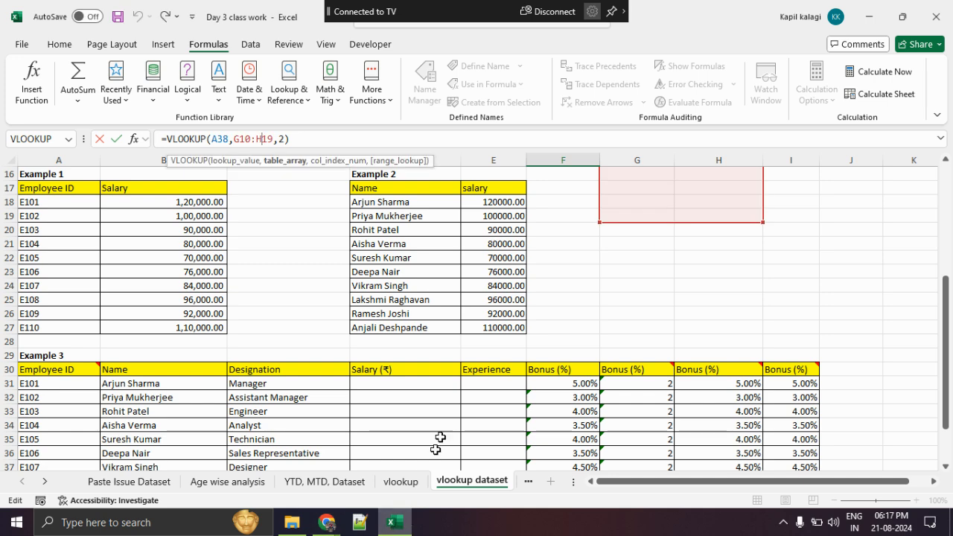
scroll(642, 284, up, 5)
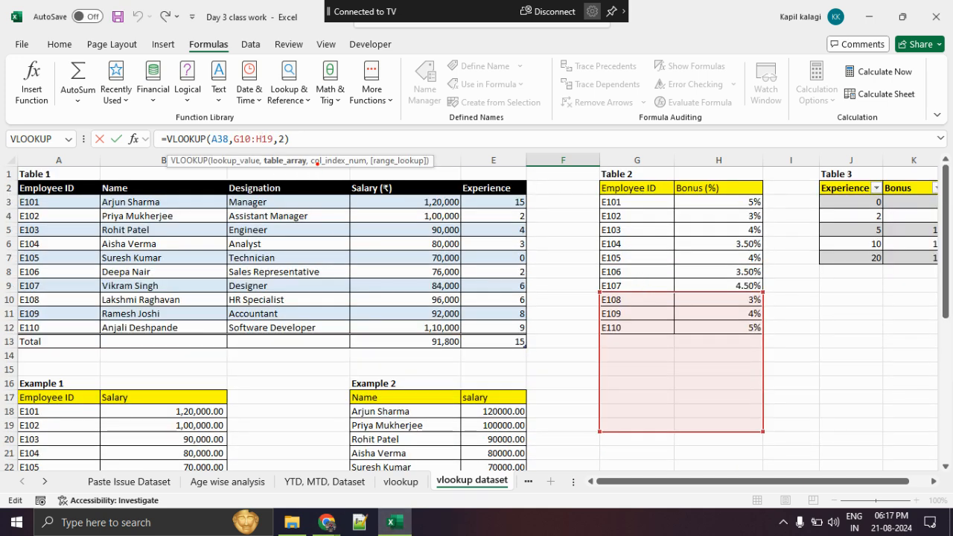
drag(276, 146, 300, 151)
drag(266, 123, 239, 125)
key(Escape)
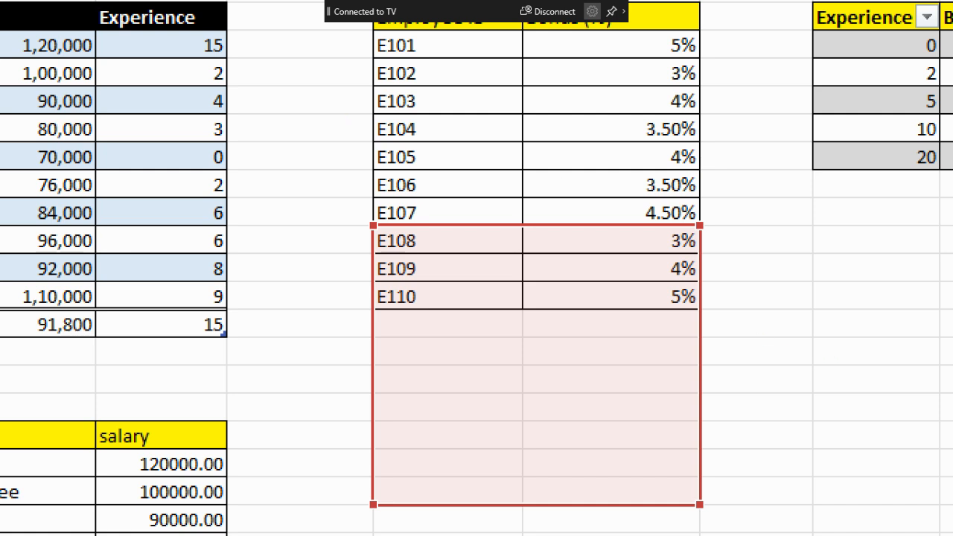
Outline Table 2's employee rows in red ink, mark the empty rows beneath with an arrow and a stroke, and leave the annotation view
mouse_move(371, 32)
mouse_down()
mouse_move(685, 31)
mouse_move(693, 291)
mouse_move(387, 320)
mouse_move(372, 132)
mouse_move(376, 26)
mouse_up()
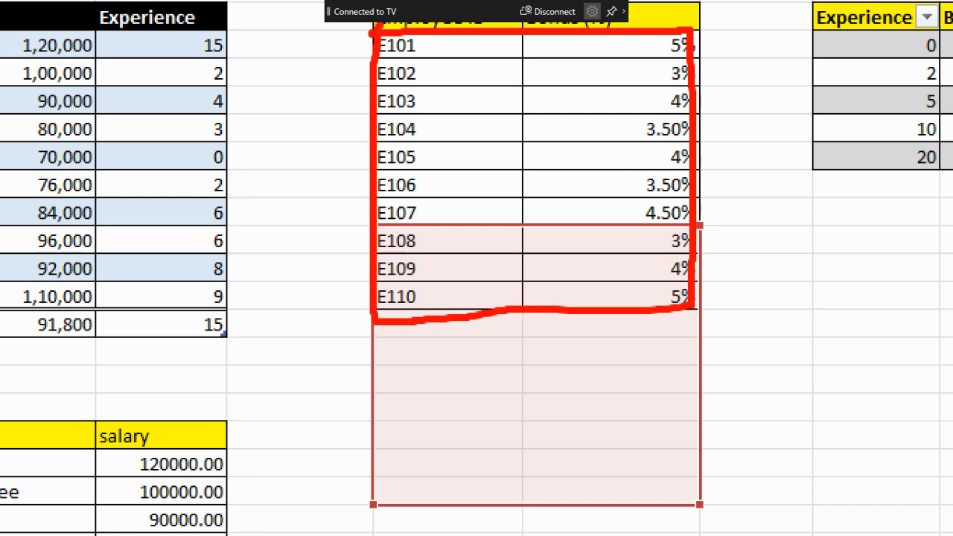
drag(248, 324, 301, 323)
mouse_move(285, 300)
mouse_down()
mouse_move(317, 320)
mouse_move(290, 350)
mouse_up()
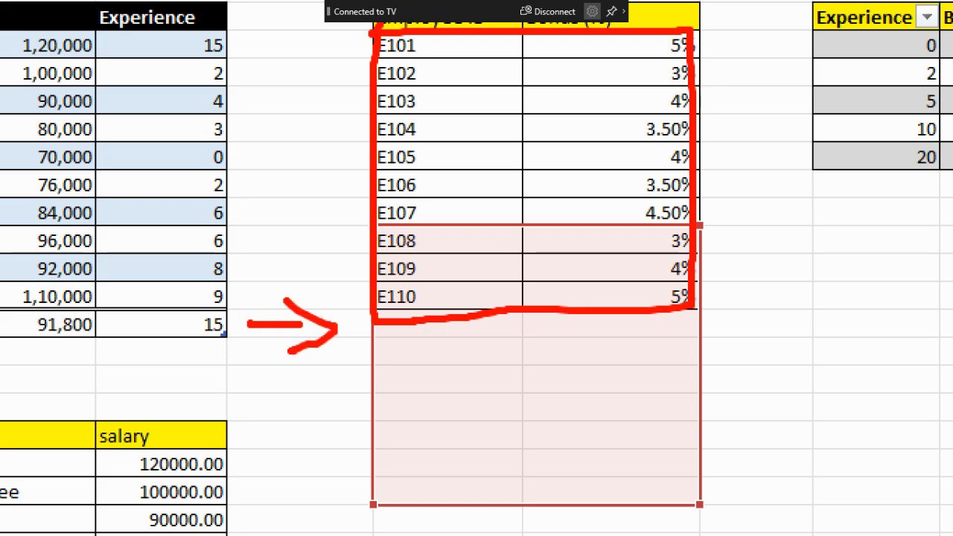
mouse_move(335, 516)
mouse_down()
mouse_move(596, 533)
mouse_move(763, 480)
mouse_up()
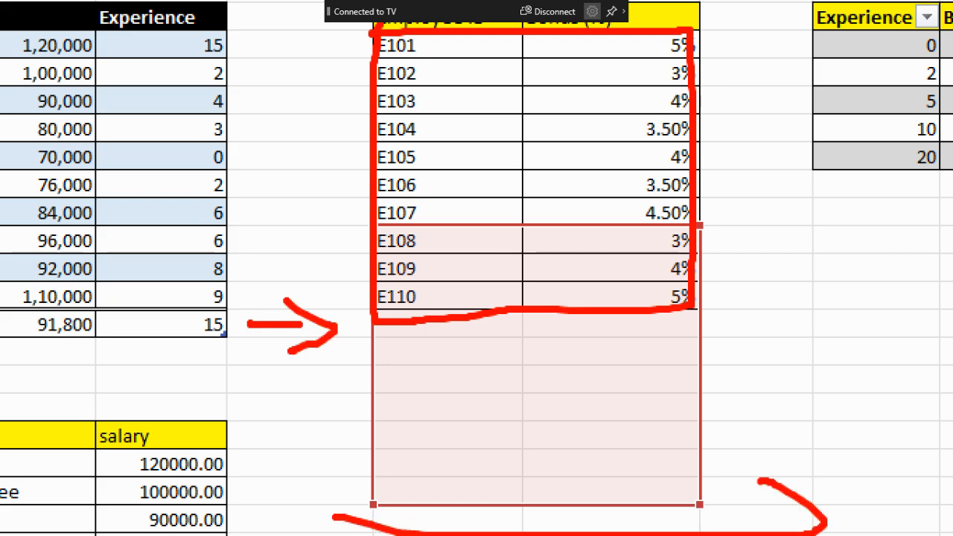
key(Escape)
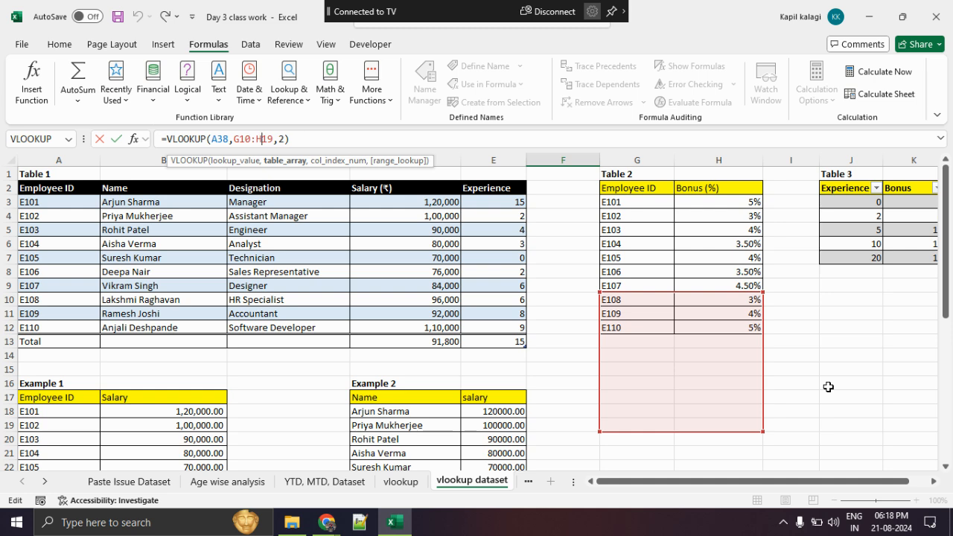
Finish editing F38 with its formula as it is, and compare Example 3's bonus results with the Table 2 data in G3:H12
key(ctrl+Return)
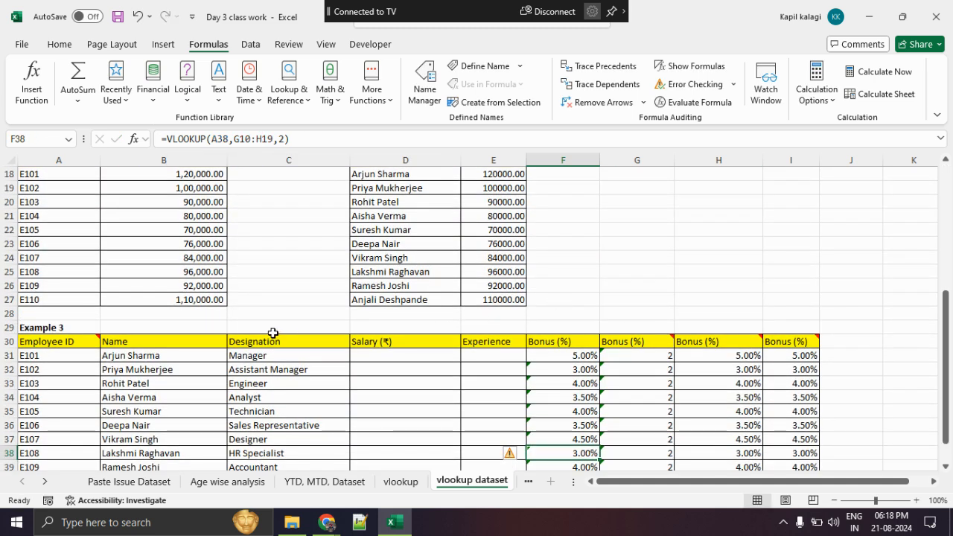
scroll(736, 382, up, 6)
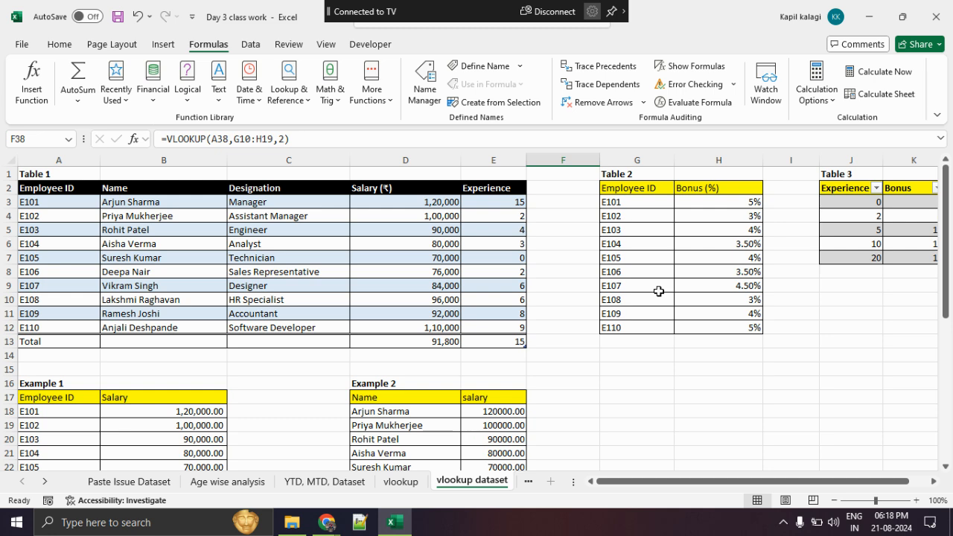
scroll(639, 298, down, 6)
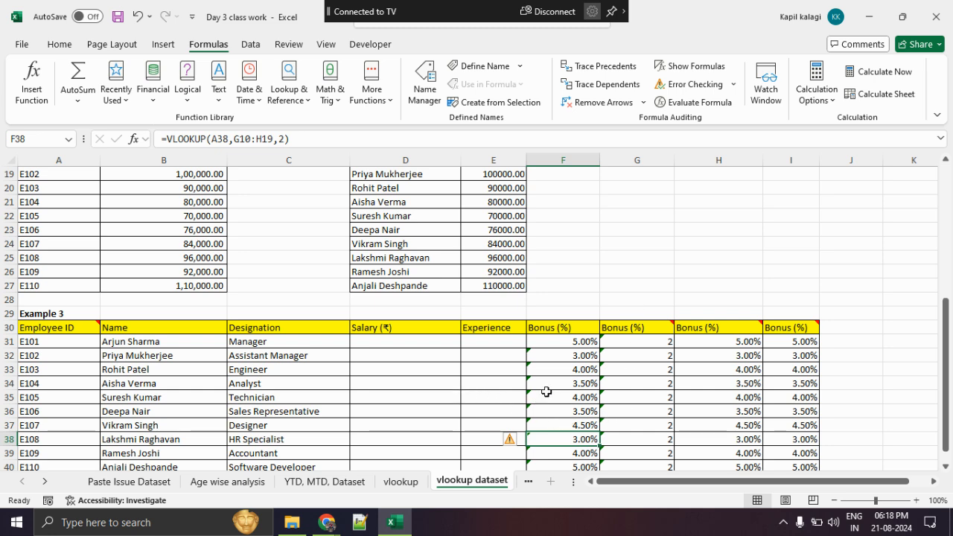
scroll(637, 305, up, 6)
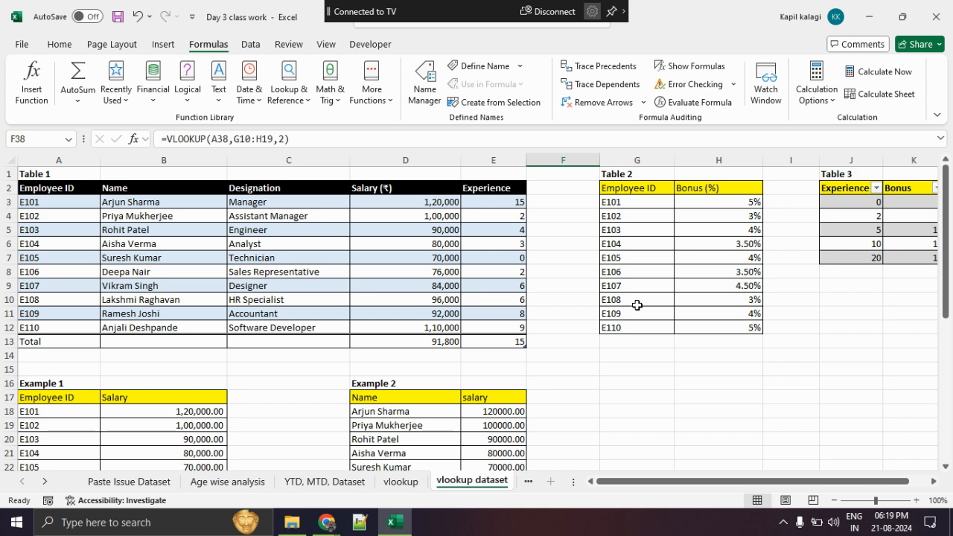
drag(614, 201, 737, 320)
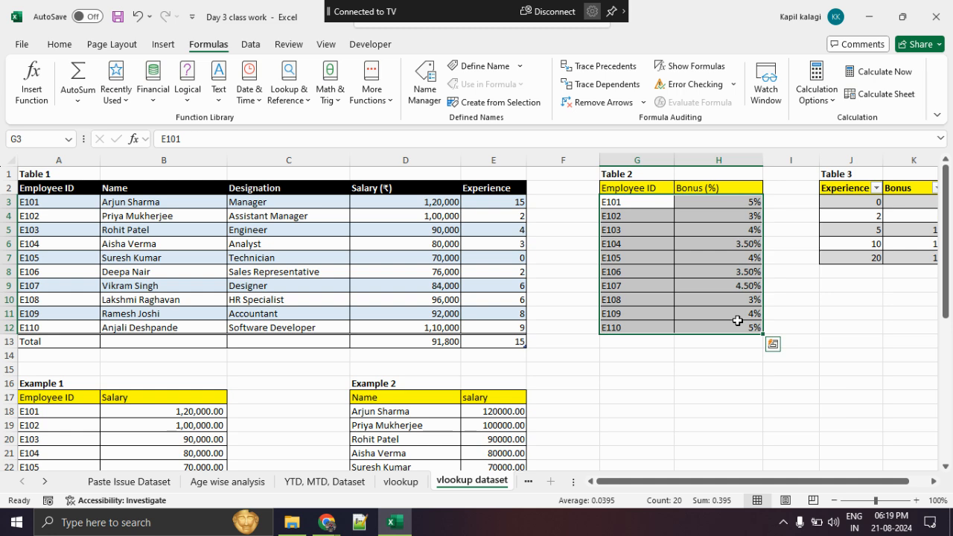
scroll(270, 335, down, 4)
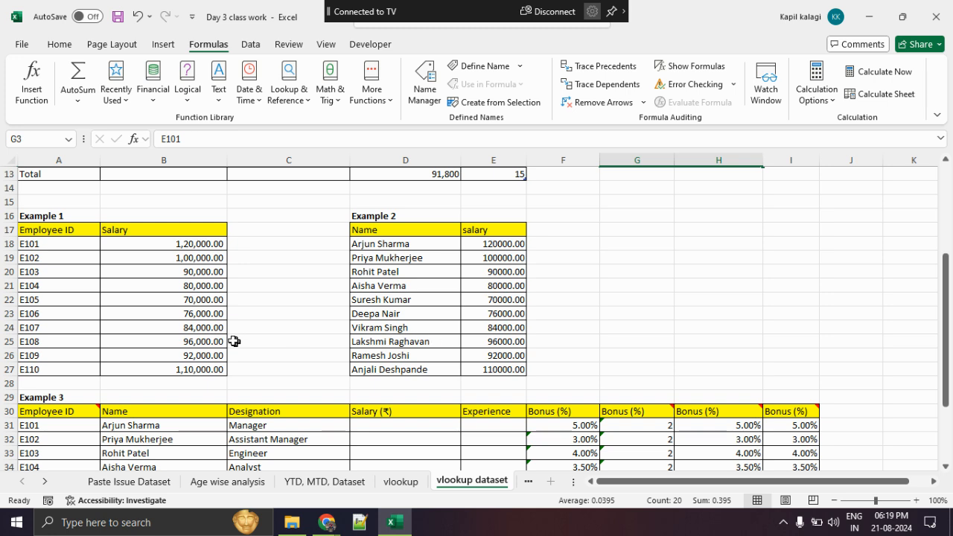
Inspect which range the SourceTable1 argument covers in the VLOOKUP formula of B25, leaving the formula as it is
click(192, 342)
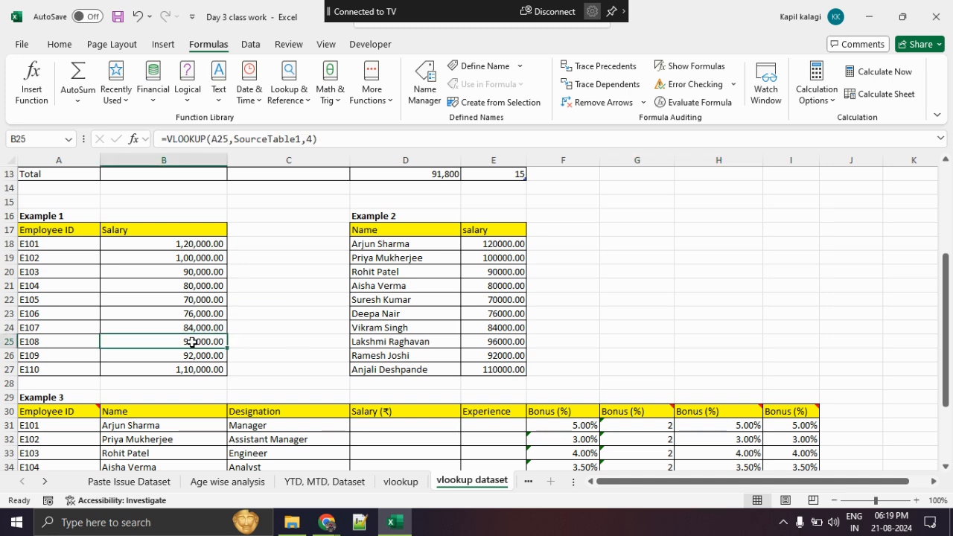
click(285, 140)
scroll(289, 312, up, 4)
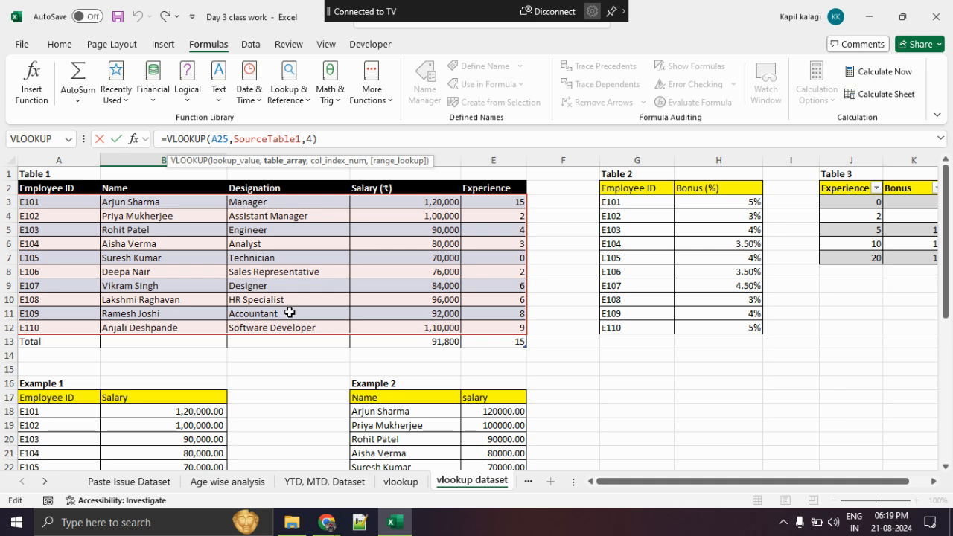
key(Escape)
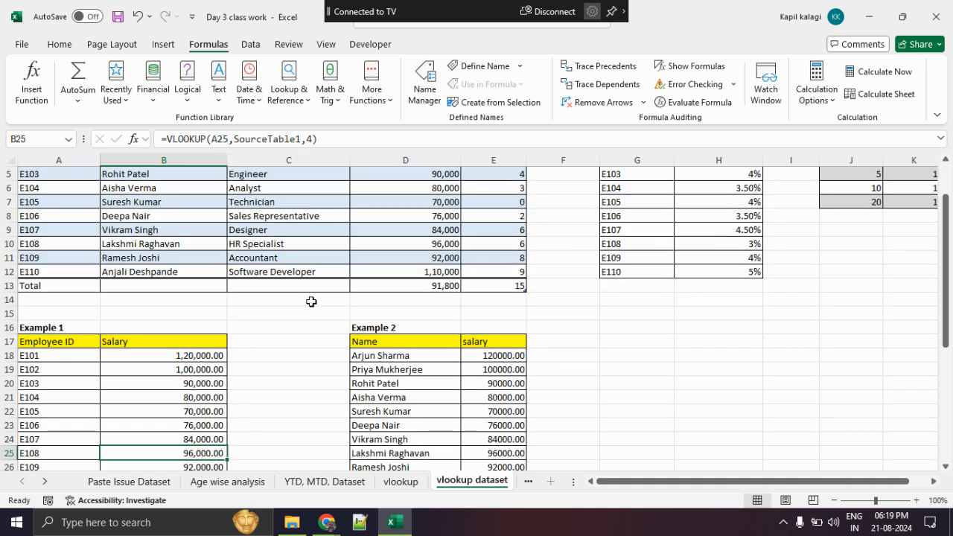
Display the table design settings of Table 1 to check its table name
scroll(290, 313, up, 2)
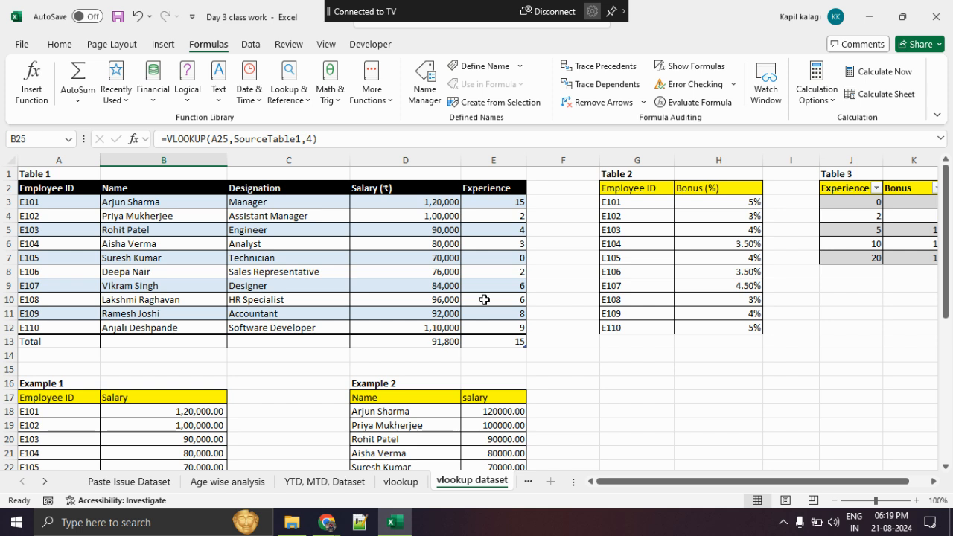
click(292, 268)
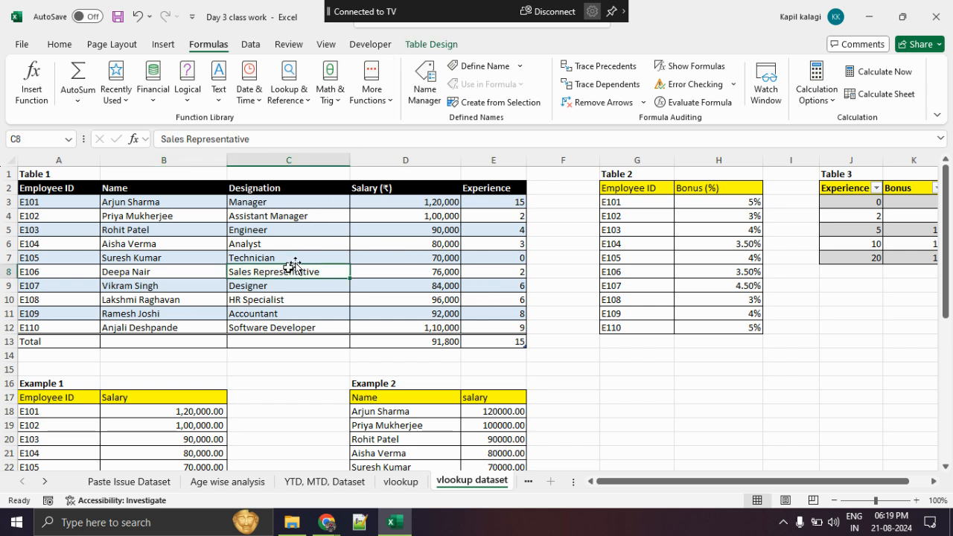
click(430, 44)
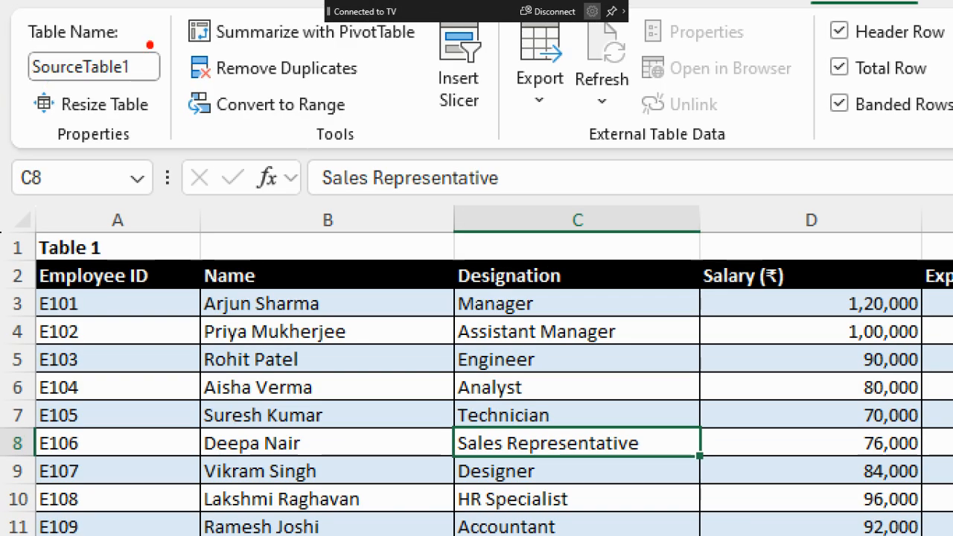
Mark Table 1's table name, the Table Design heading and the table data in red ink, and leave the annotation view
drag(150, 45, 73, 46)
key(Escape)
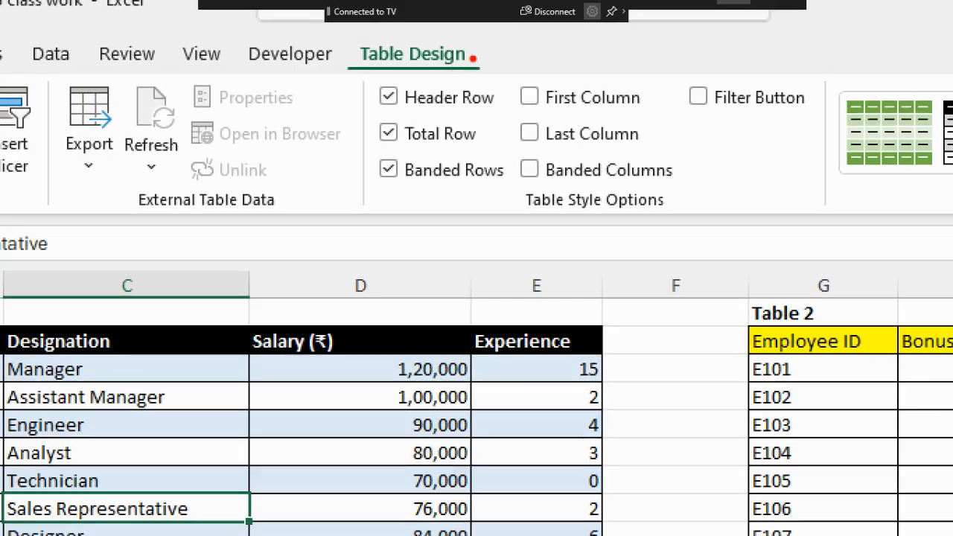
drag(457, 45, 485, 57)
mouse_move(439, 363)
mouse_down()
mouse_move(531, 404)
mouse_move(394, 369)
mouse_up()
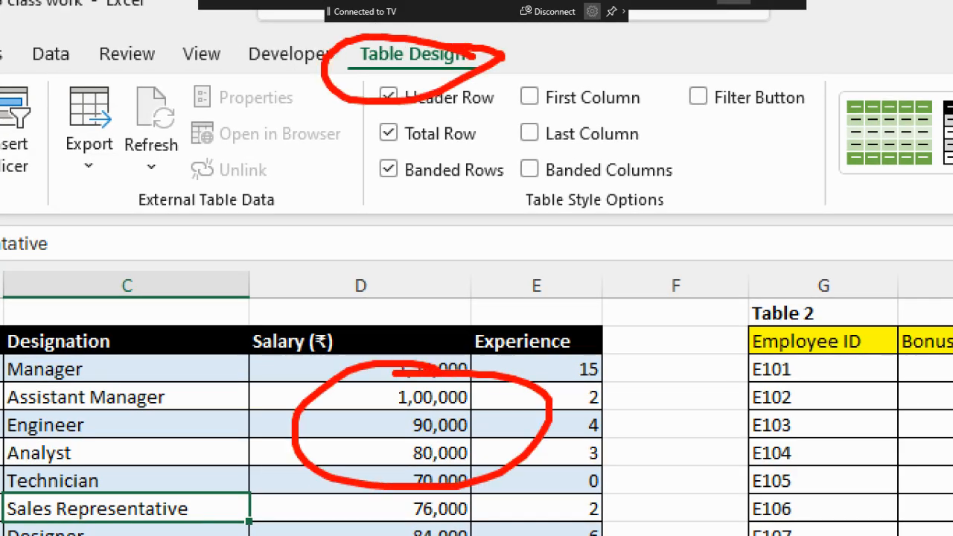
key(Escape)
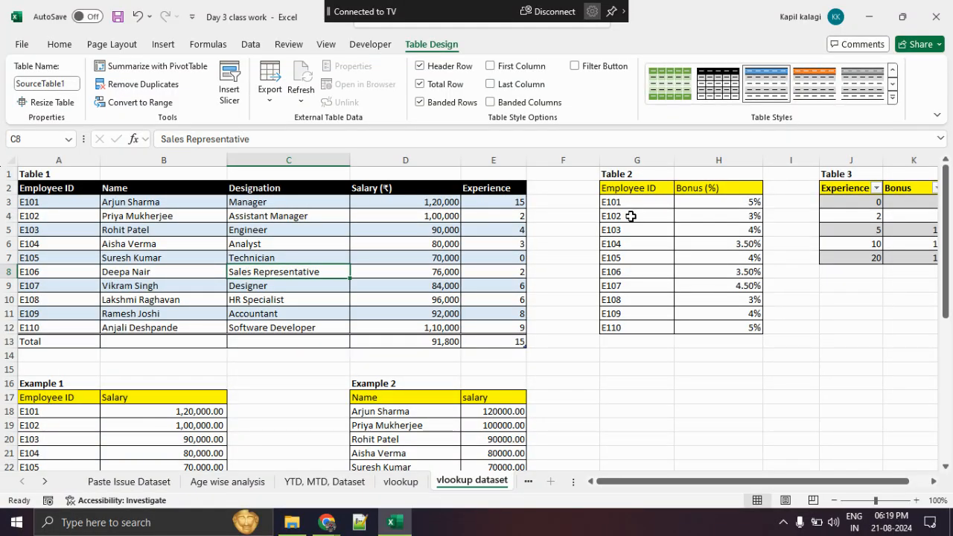
Make the VLOOKUP table array in F31 absolute as $G$3:$H$12, underlining the reference in red ink before applying it
scroll(560, 348, down, 6)
click(564, 340)
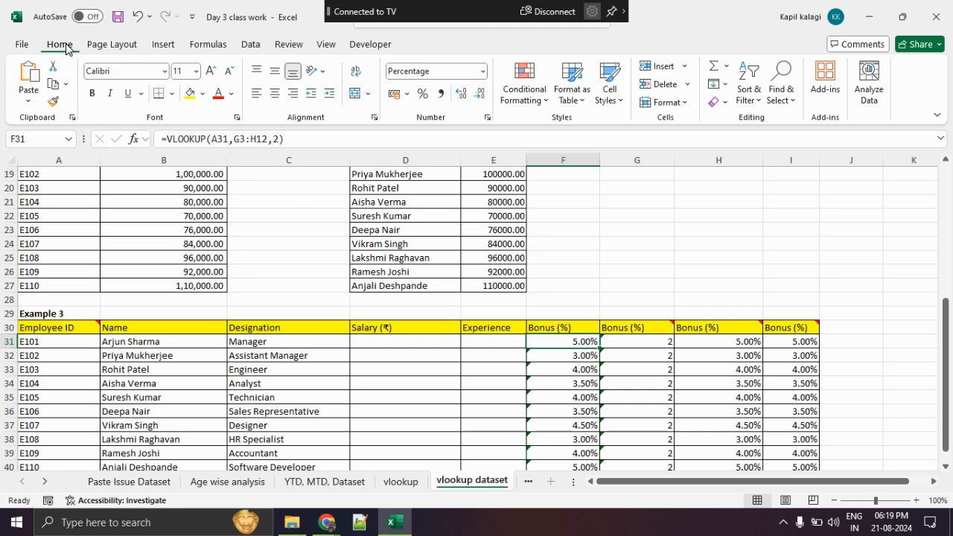
click(197, 46)
click(31, 80)
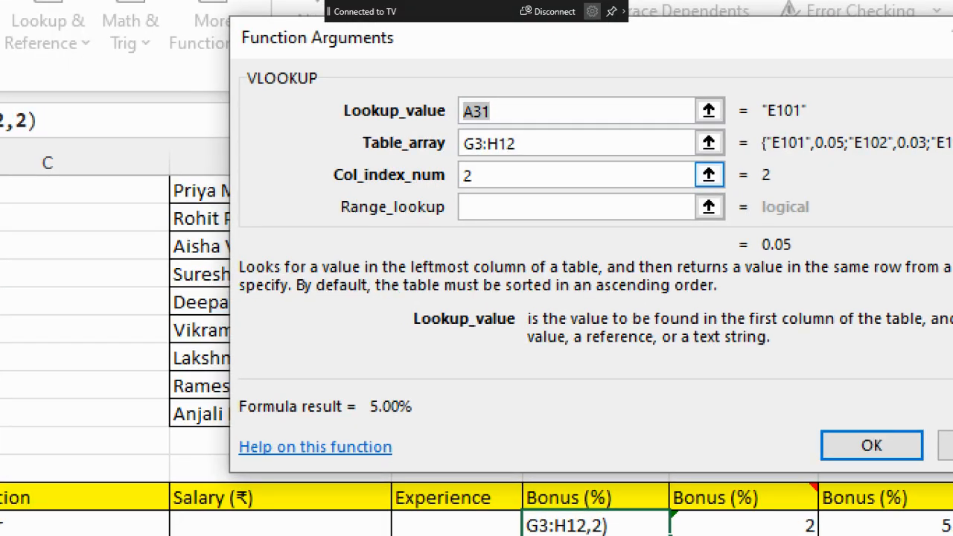
click(369, 144)
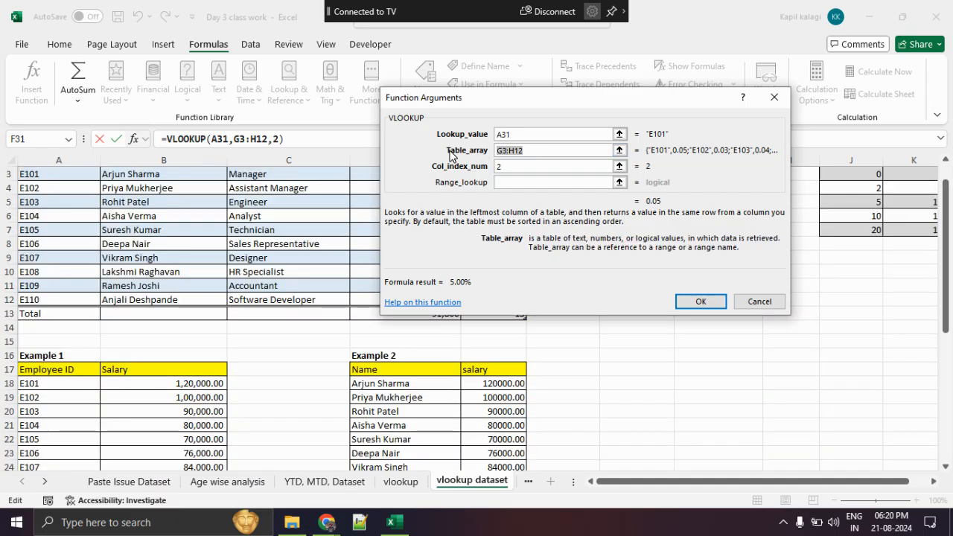
key(F4)
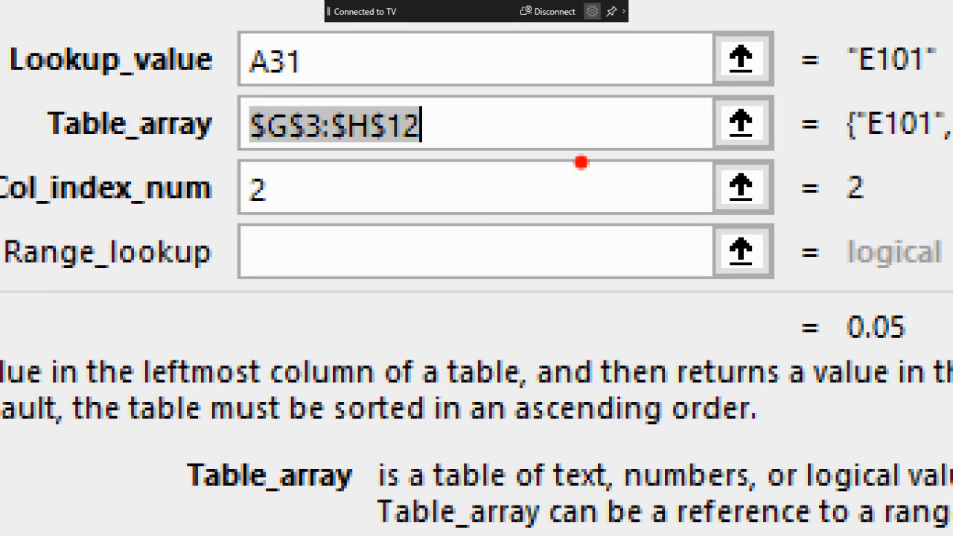
drag(244, 162, 501, 152)
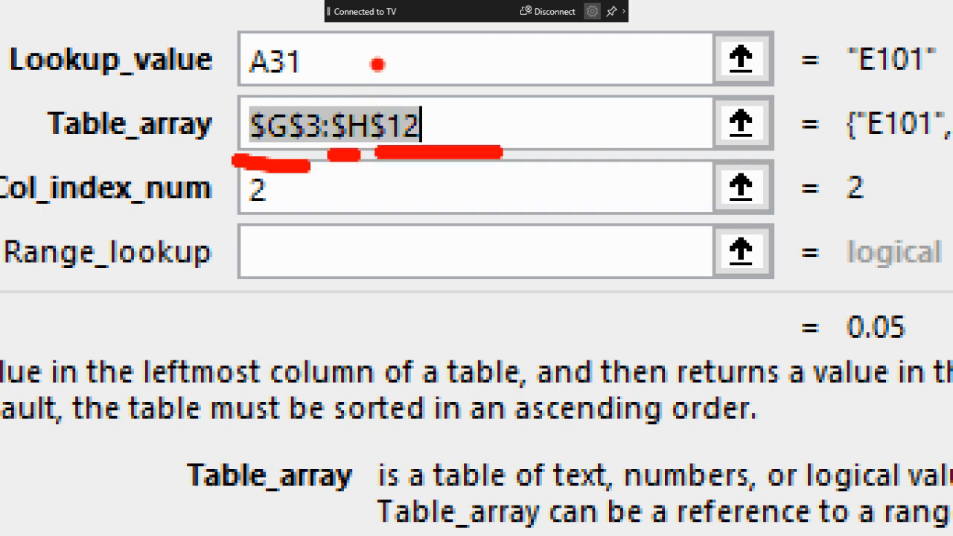
key(Escape)
click(697, 300)
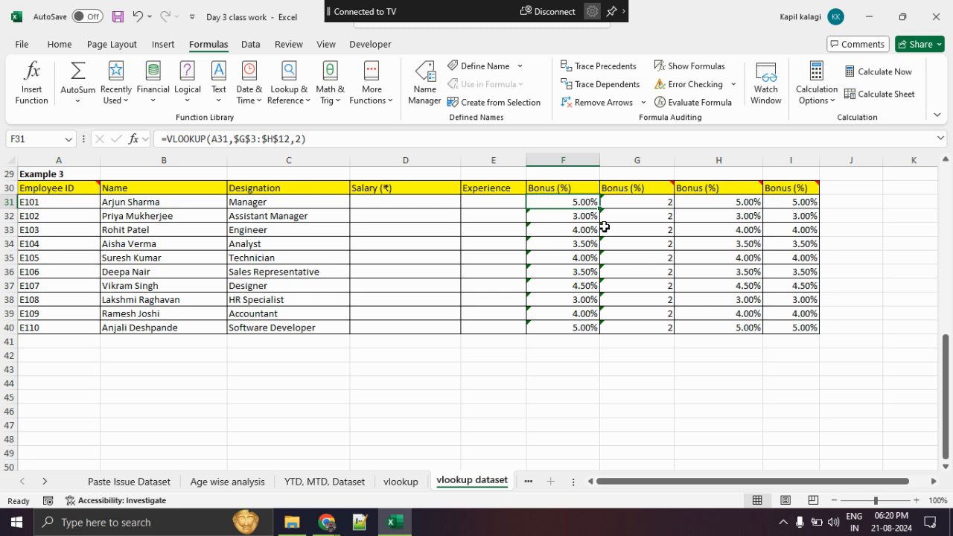
Fill F31's formula down to F40, circle the bonus results in red ink, and leave the annotation view
double_click(598, 209)
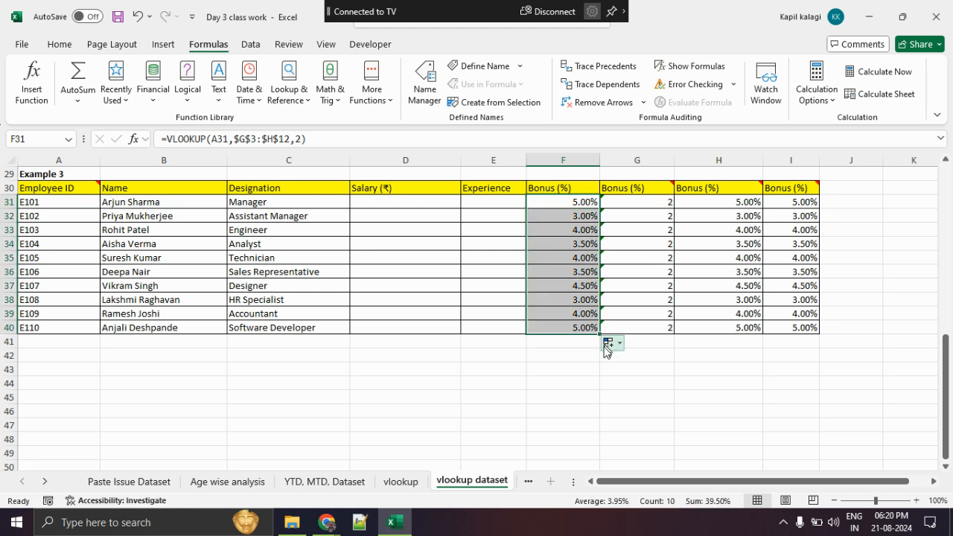
click(606, 386)
key(ctrl+1)
click(689, 302)
mouse_move(570, 119)
mouse_down()
mouse_move(516, 81)
mouse_move(585, 255)
mouse_move(359, 161)
mouse_up()
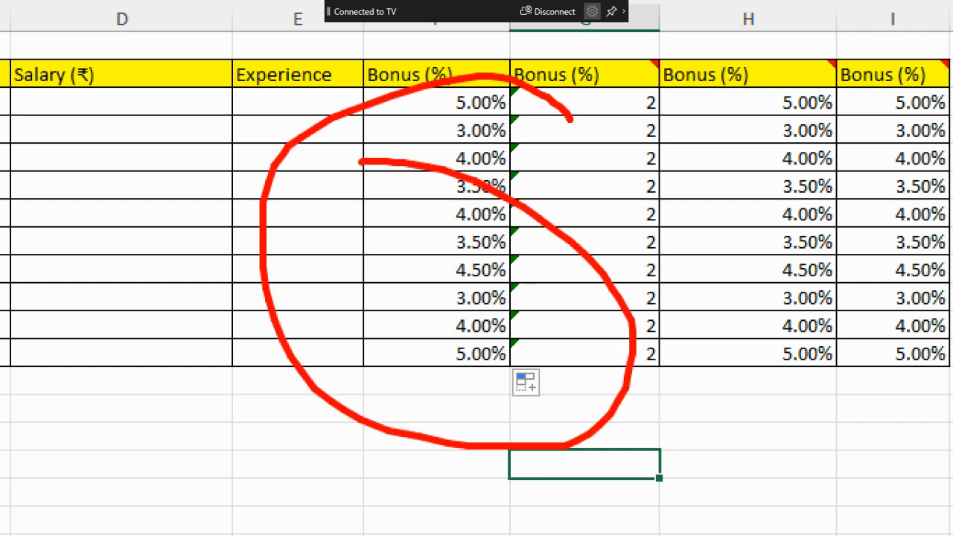
key(Escape)
Inspect which cells the table array in F38's VLOOKUP formula covers, leaving the formula as it is
click(553, 297)
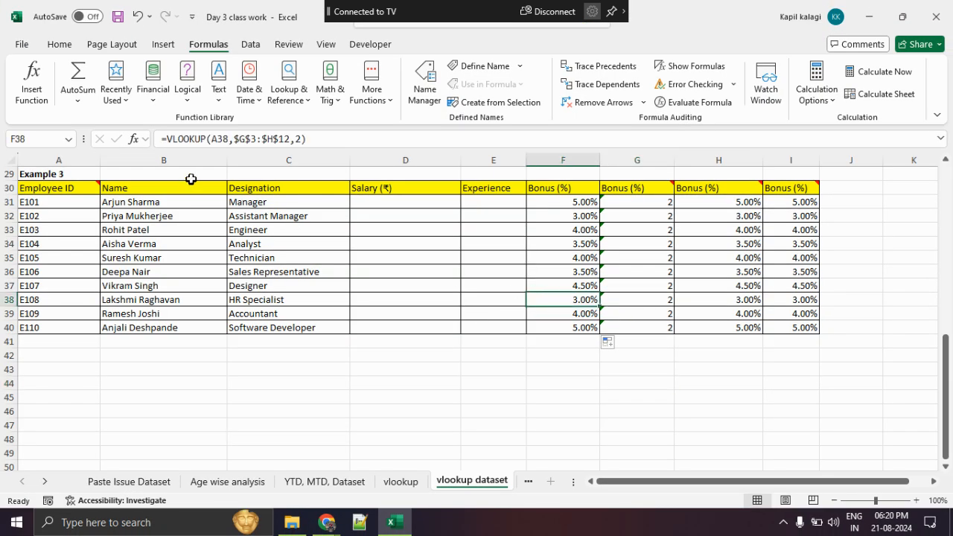
click(252, 139)
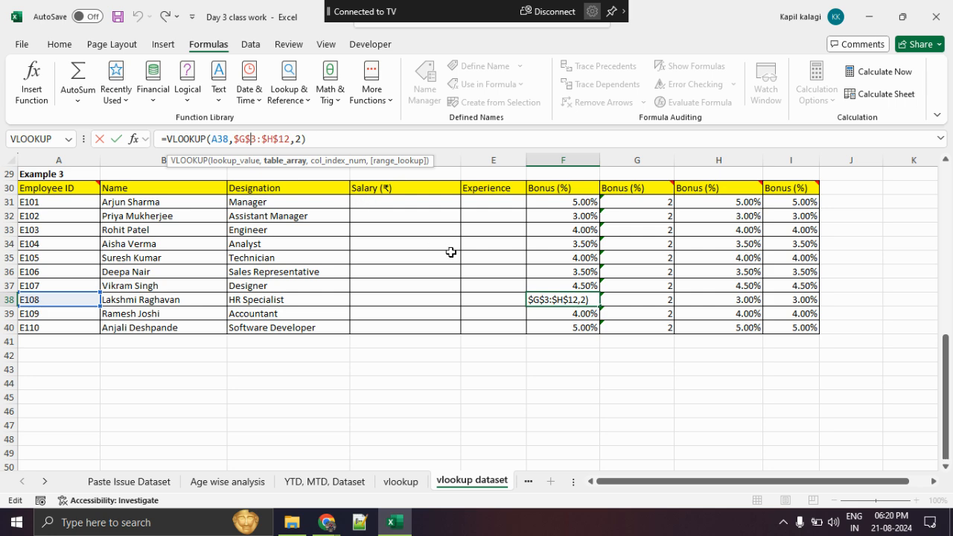
scroll(451, 252, up, 9)
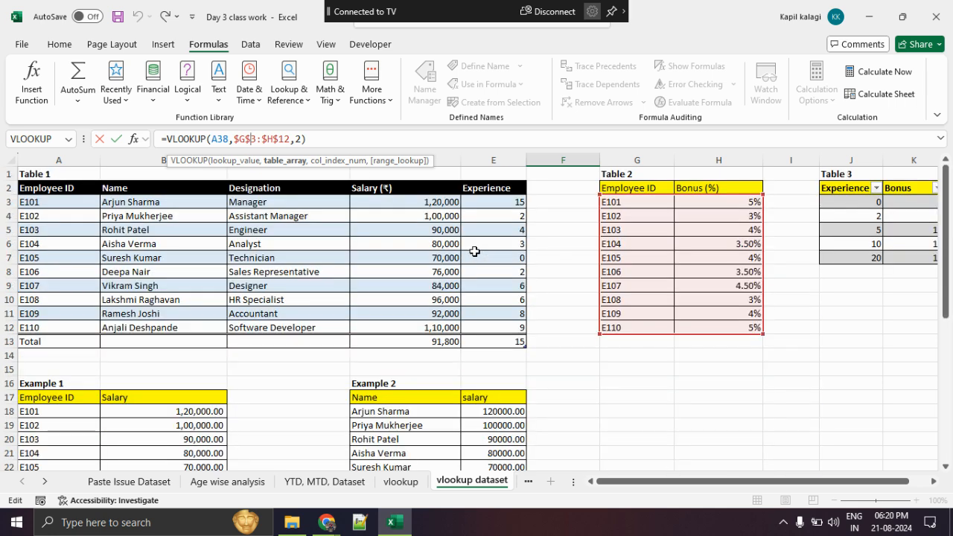
key(Escape)
Start creating a table from Table 2's data in G3:H12, mark the proposed settings in red ink, and cancel the table creation
scroll(474, 251, up, 9)
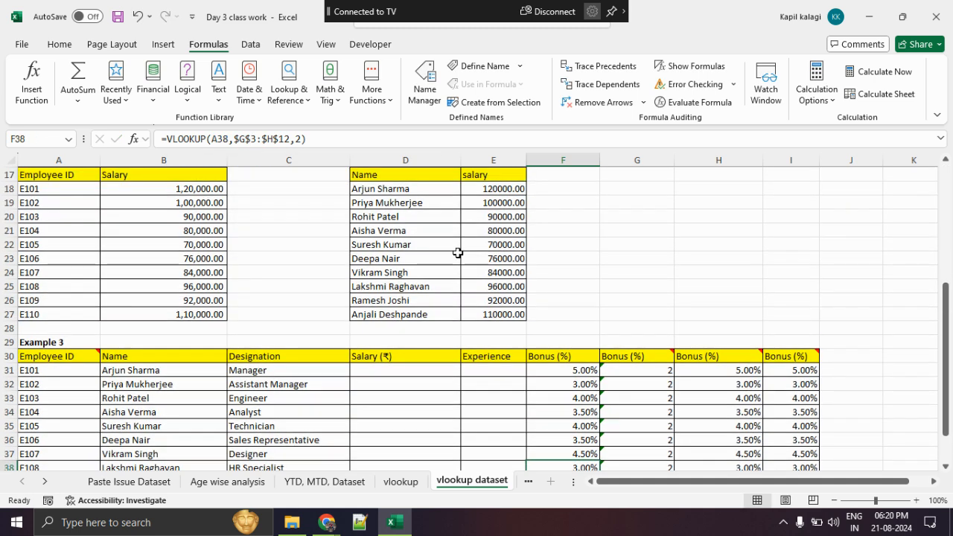
drag(643, 205, 744, 328)
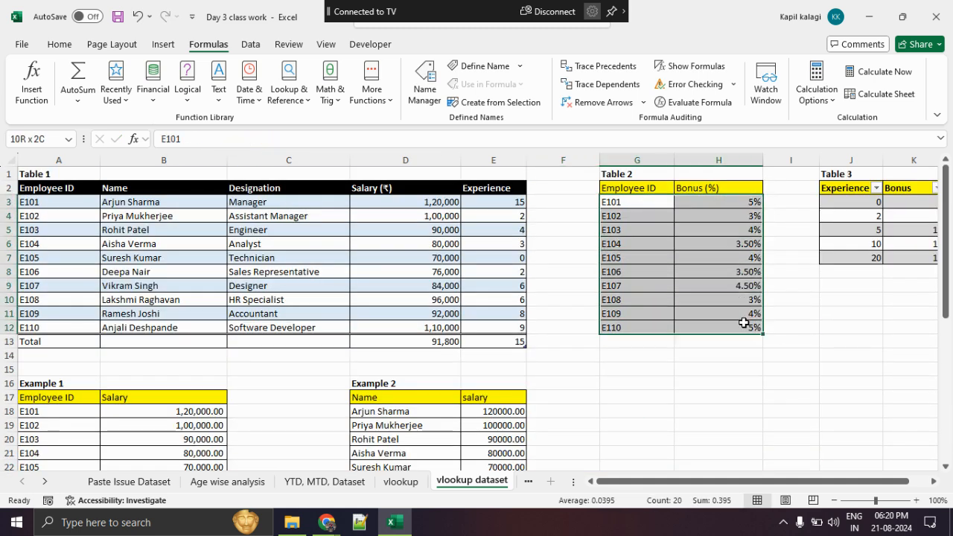
click(165, 45)
click(130, 78)
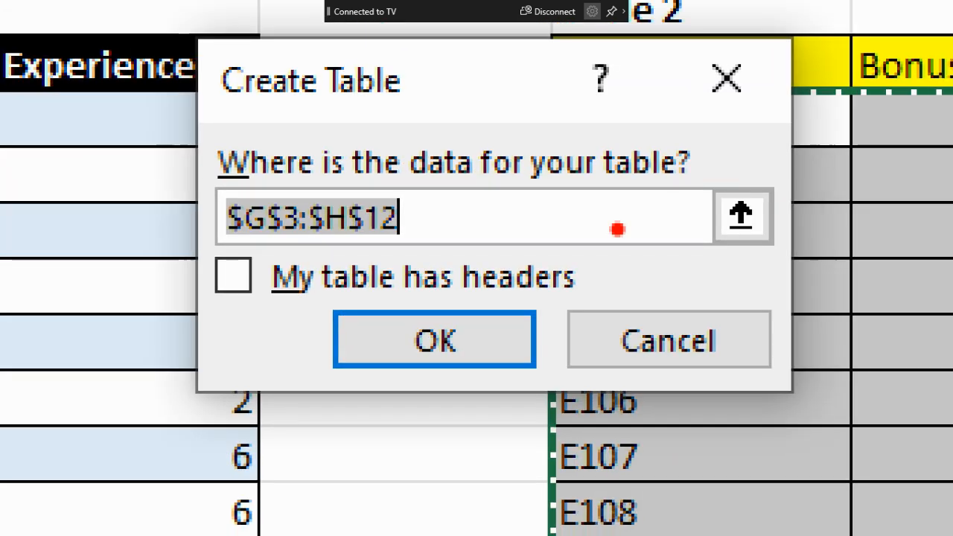
drag(153, 241, 503, 255)
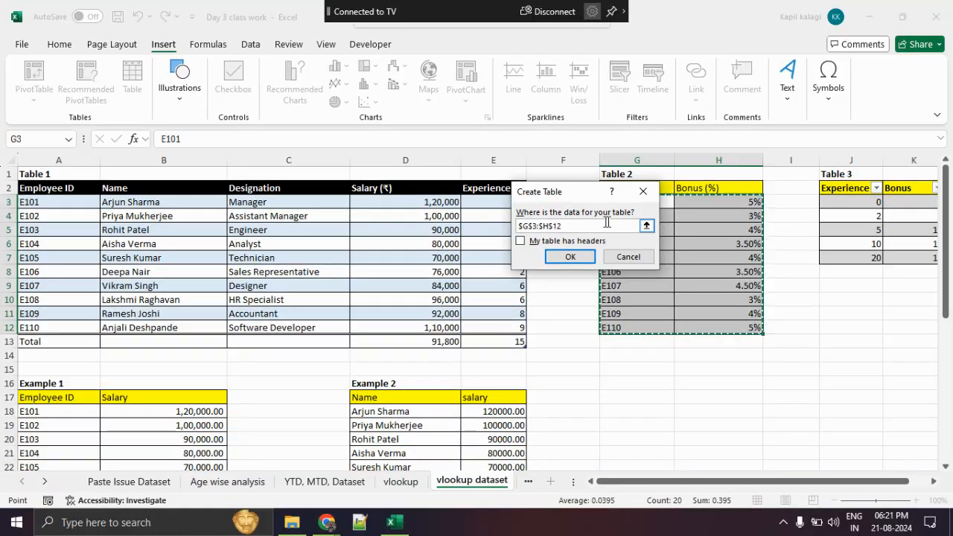
click(643, 192)
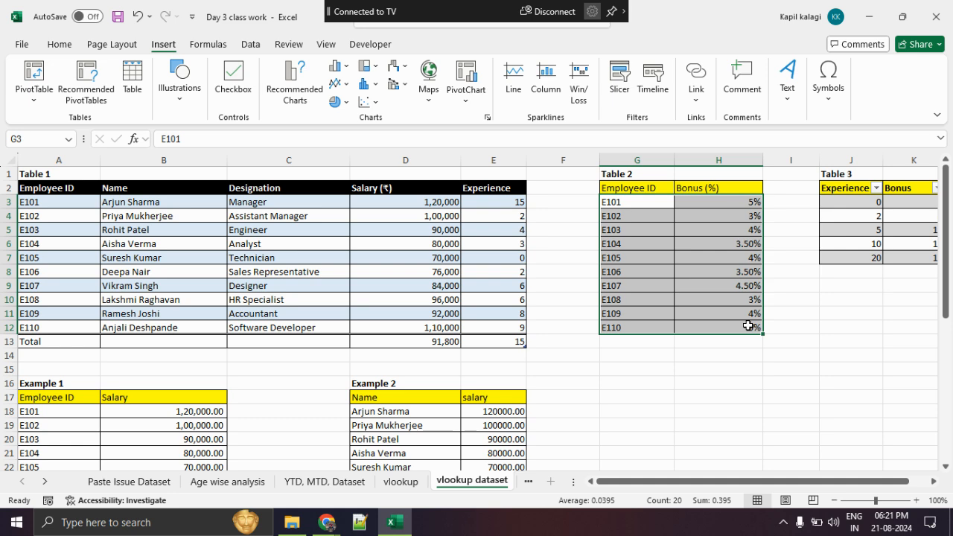
Clear the VLOOKUP formulas in G31:G40 of Example 3's second Bonus (%) column
scroll(747, 325, down, 7)
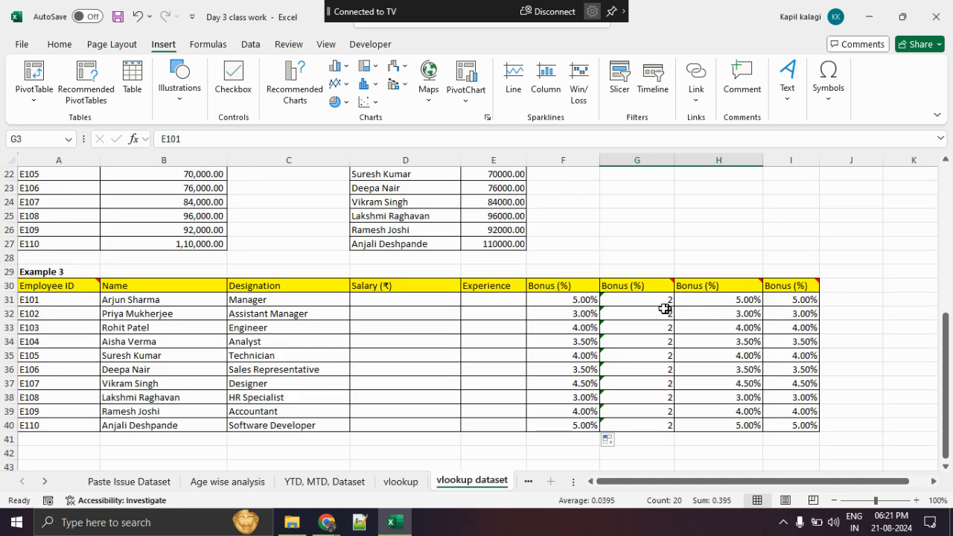
drag(655, 299, 661, 437)
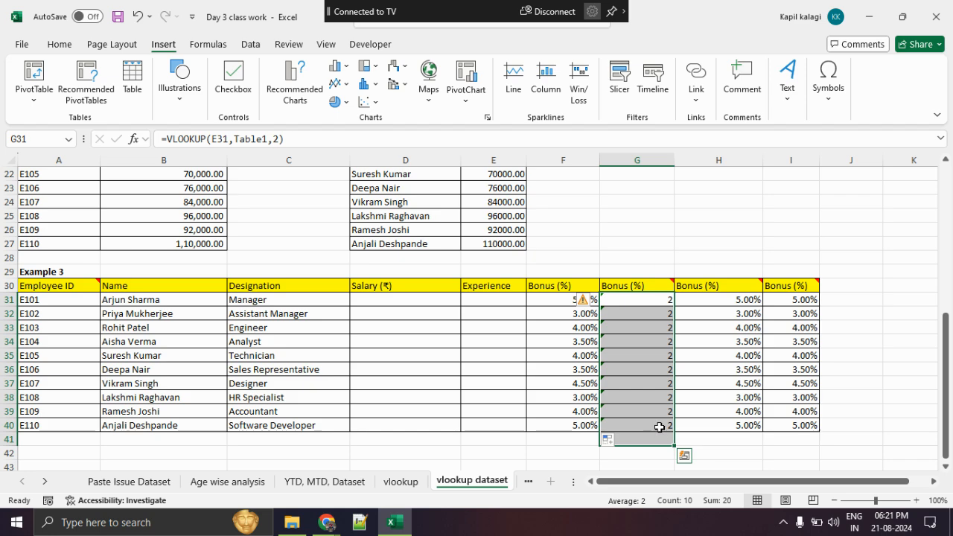
key(Delete)
Circle Table 2 in red ink, link E108 to its bonus with an arrow, add further lookup marks, and leave the annotation view
scroll(670, 323, up, 7)
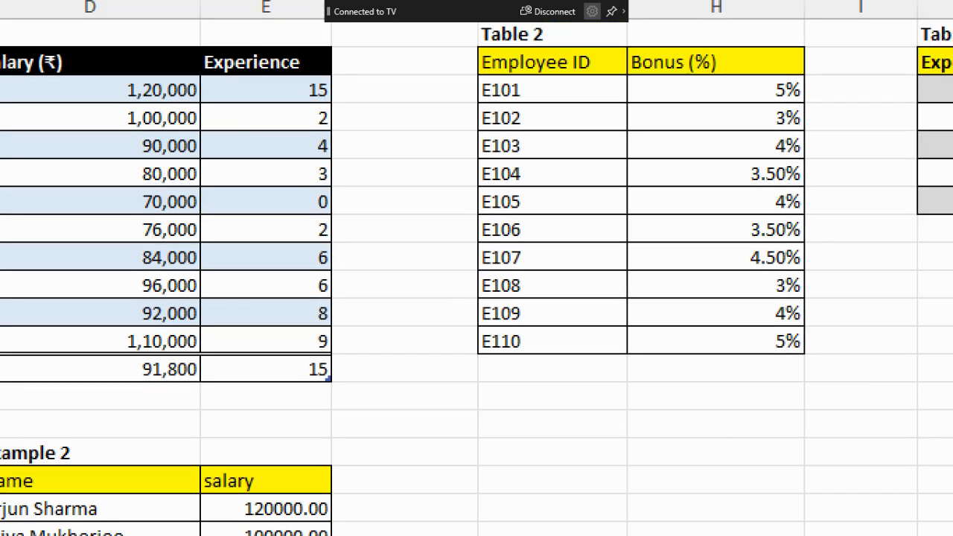
mouse_move(743, 86)
mouse_down()
mouse_move(395, 410)
mouse_move(628, 139)
mouse_up()
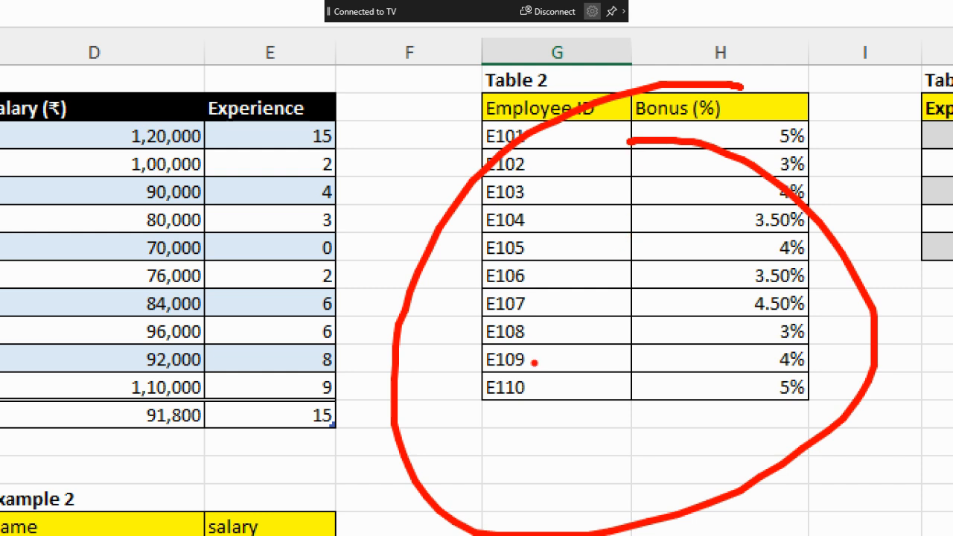
mouse_move(484, 351)
mouse_down()
mouse_move(762, 306)
mouse_move(721, 348)
mouse_up()
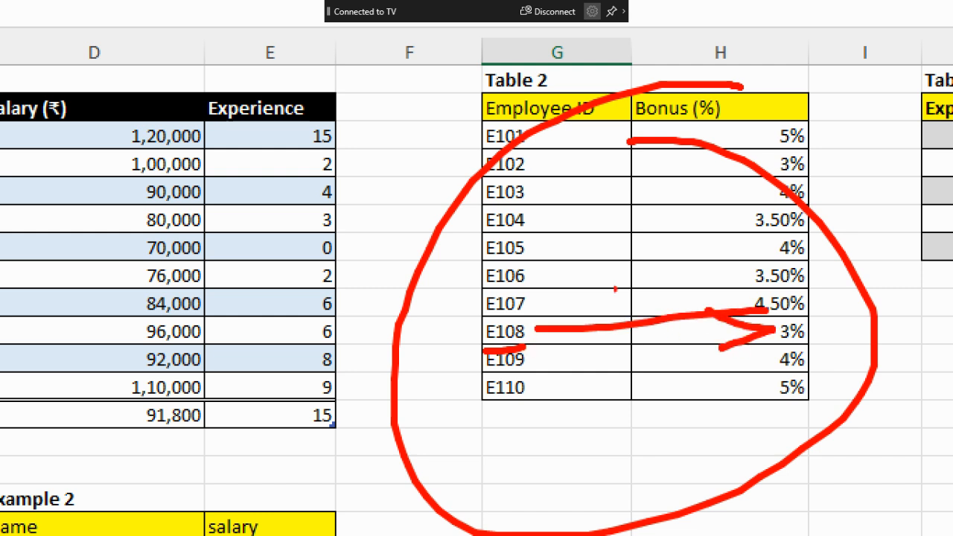
mouse_move(548, 240)
mouse_down()
mouse_move(495, 273)
mouse_move(521, 221)
mouse_move(759, 248)
mouse_move(731, 259)
mouse_up()
key(Escape)
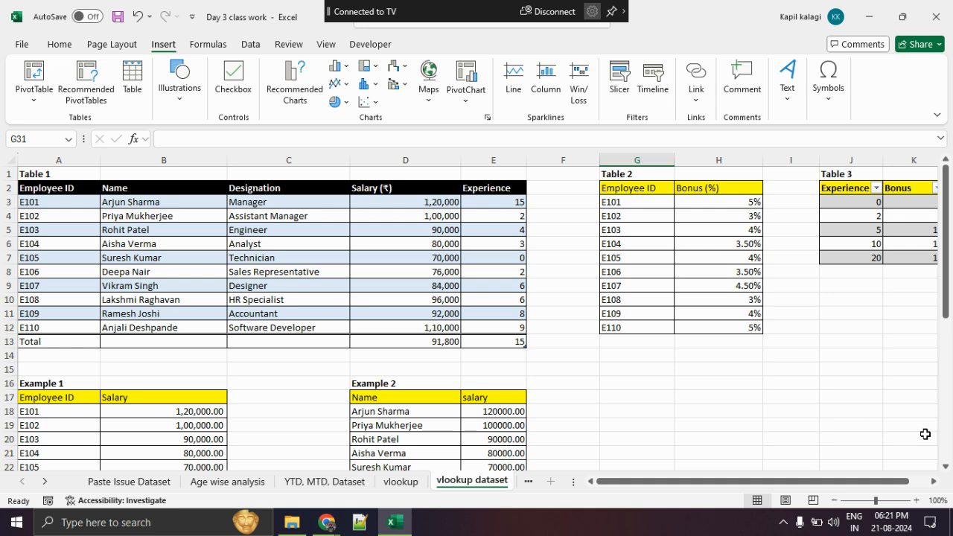
Mark Table 3's Experience and Bonus columns in red ink, and display the table's design settings to check its name
click(923, 482)
drag(891, 486, 811, 485)
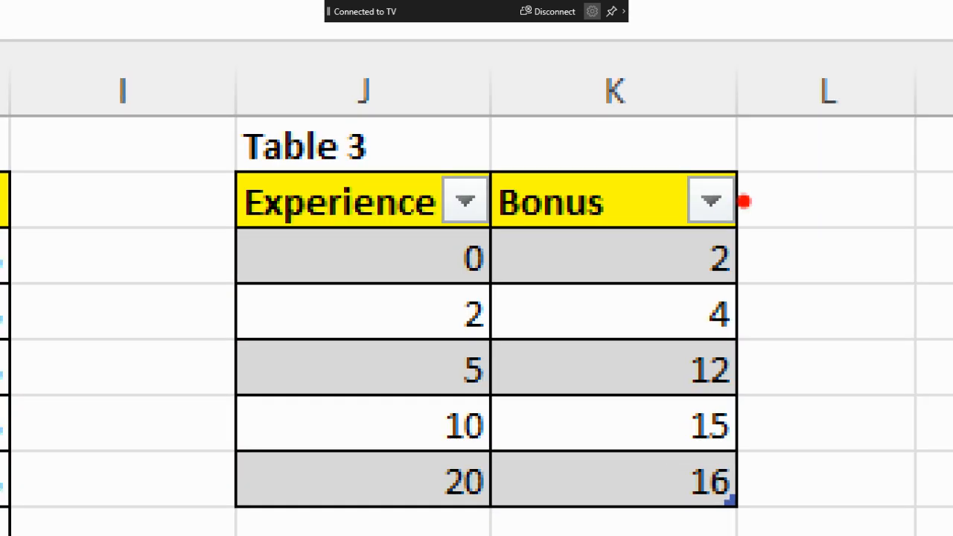
drag(686, 219, 626, 372)
drag(625, 509, 600, 88)
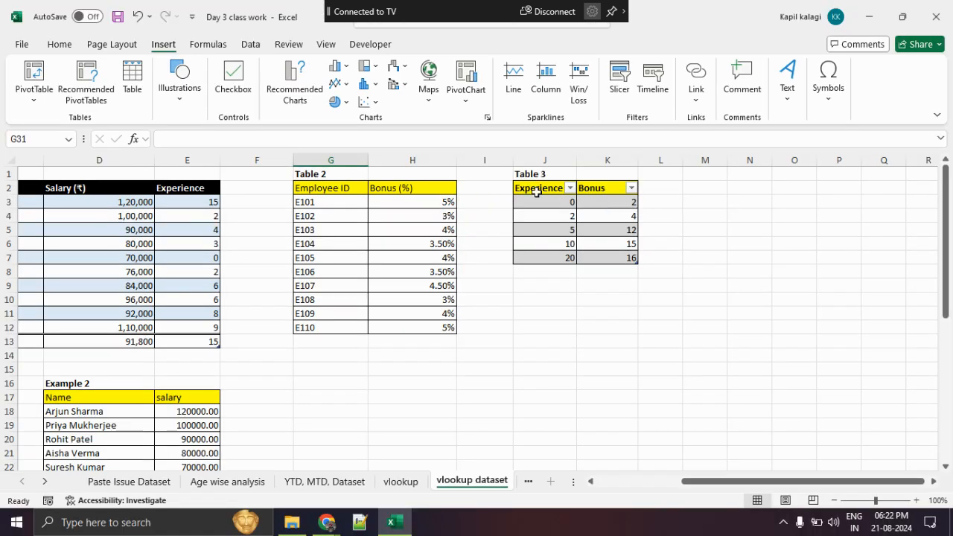
click(544, 197)
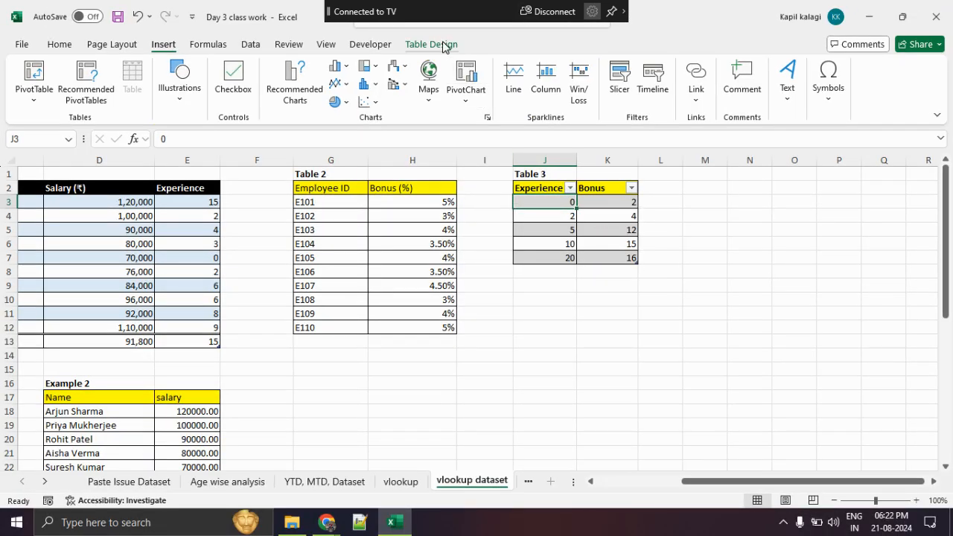
click(439, 69)
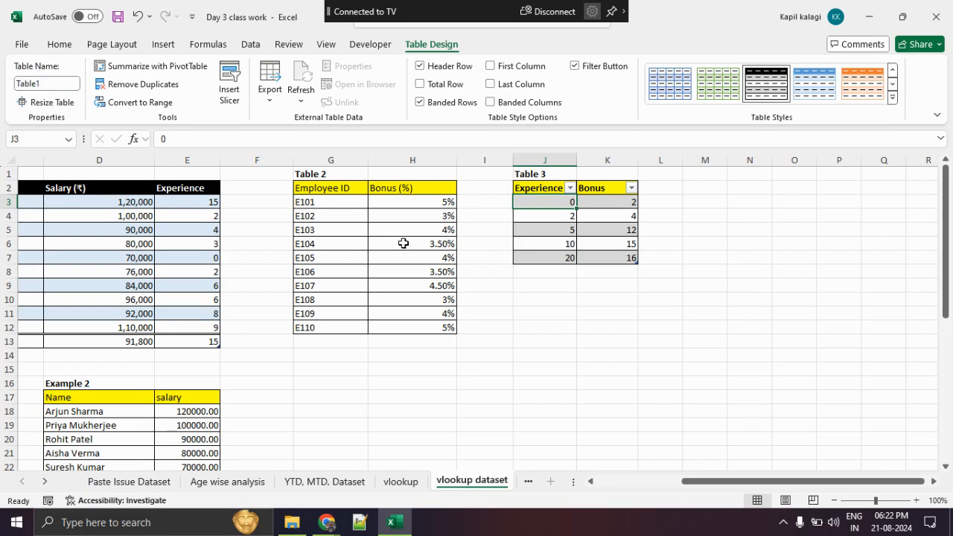
Examine Example 3's second Bonus (%) column in G31:G40 and its Experience column in E31:E40 against the source tables
scroll(485, 339, down, 3)
scroll(485, 338, down, 2)
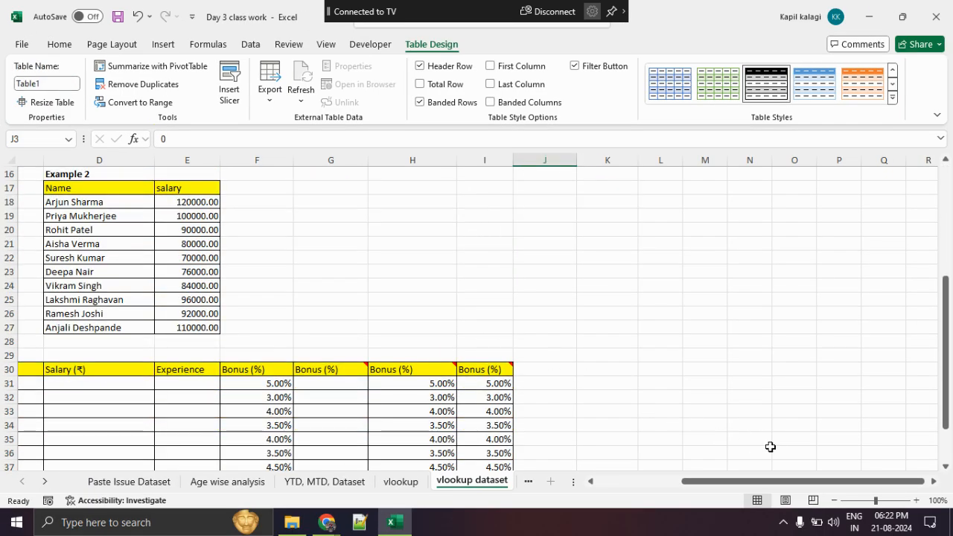
drag(771, 482, 662, 480)
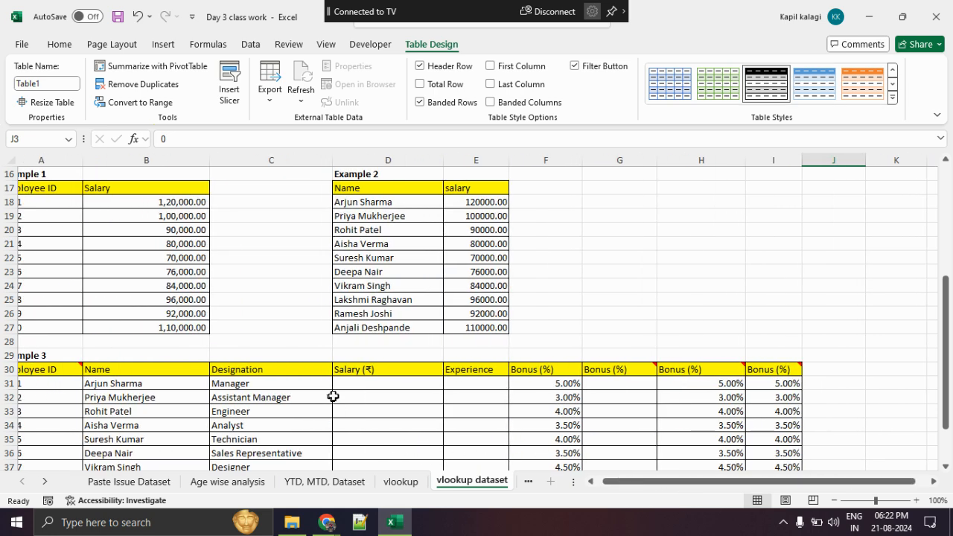
scroll(343, 395, down, 2)
drag(605, 303, 610, 422)
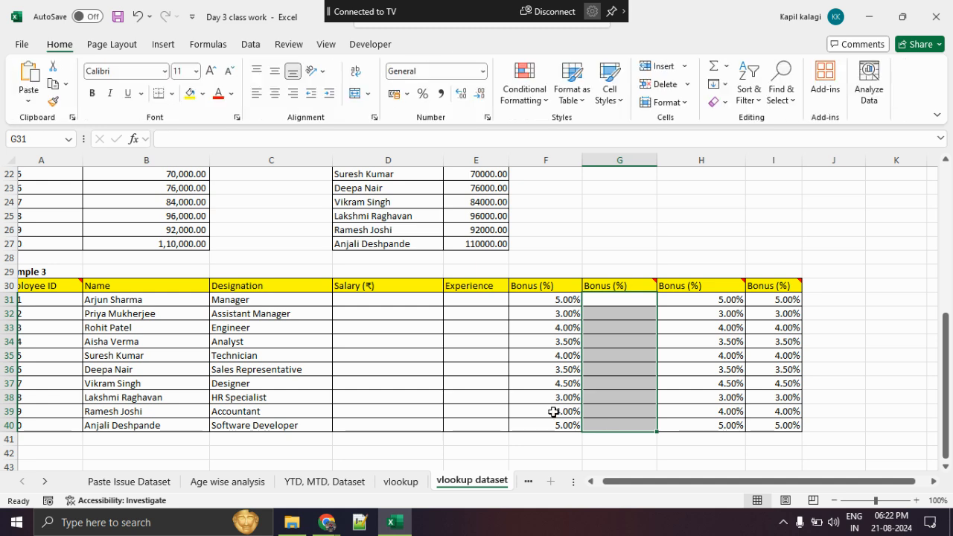
drag(658, 480, 648, 480)
click(468, 450)
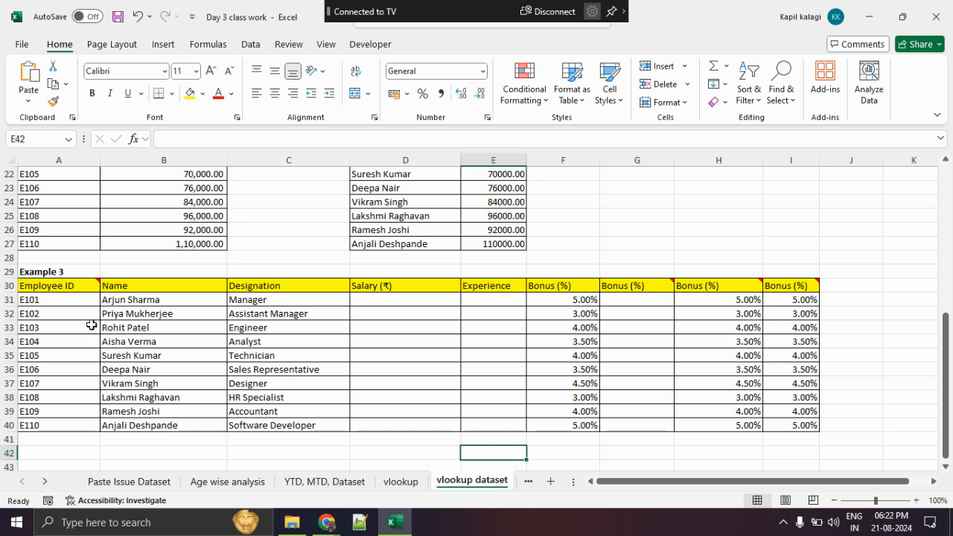
drag(491, 299, 515, 423)
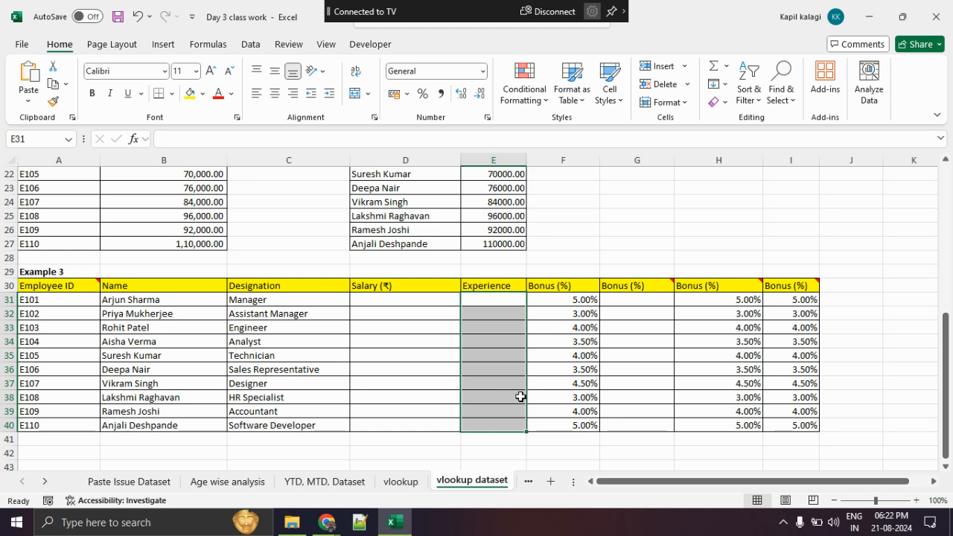
scroll(519, 395, up, 7)
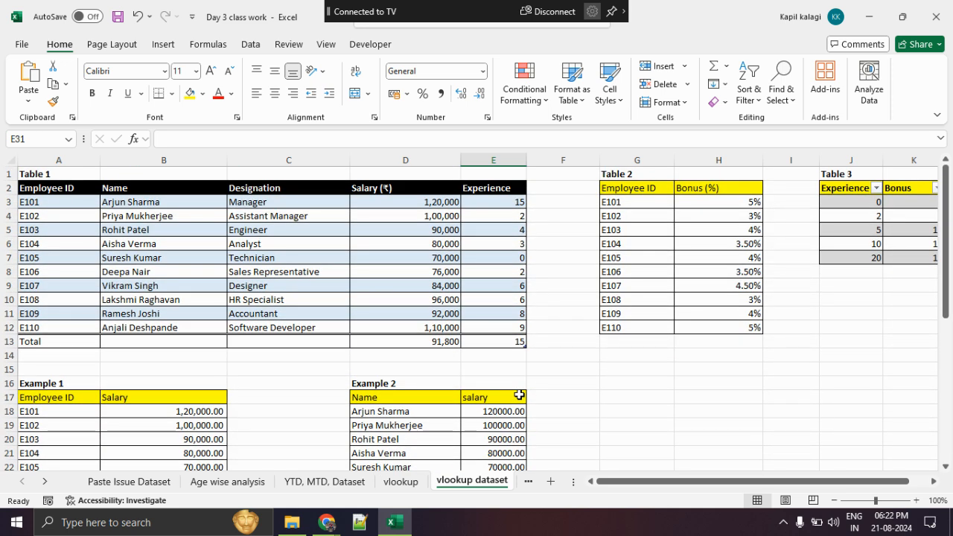
Examine Example 3's empty Experience column in E31:E40 against Table 1's Experience column
scroll(519, 395, down, 6)
click(509, 384)
click(496, 339)
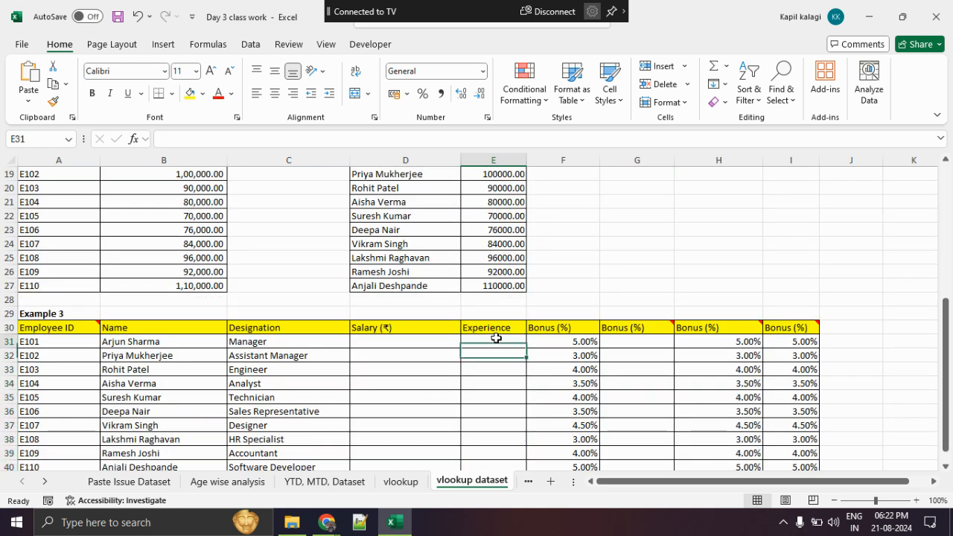
drag(496, 338, 508, 461)
scroll(508, 461, down, 2)
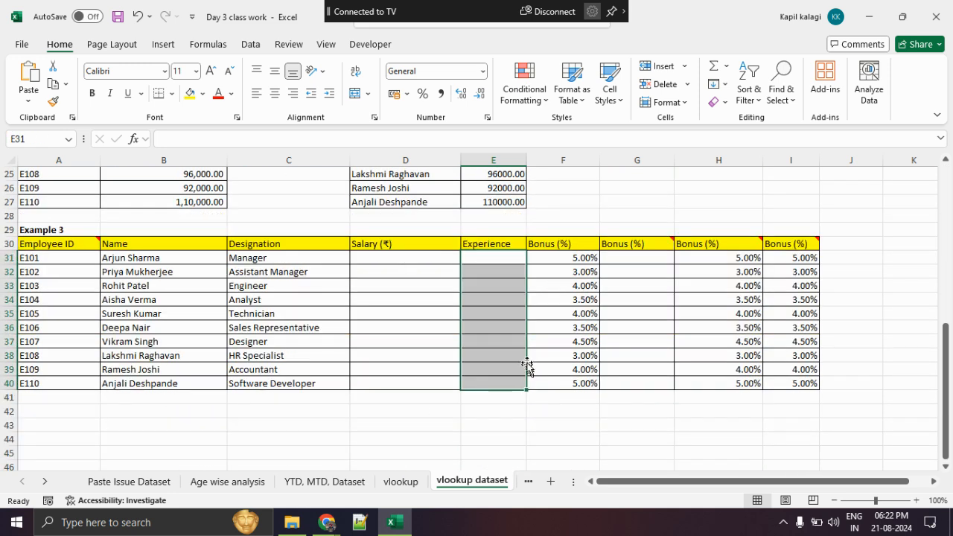
scroll(527, 365, up, 8)
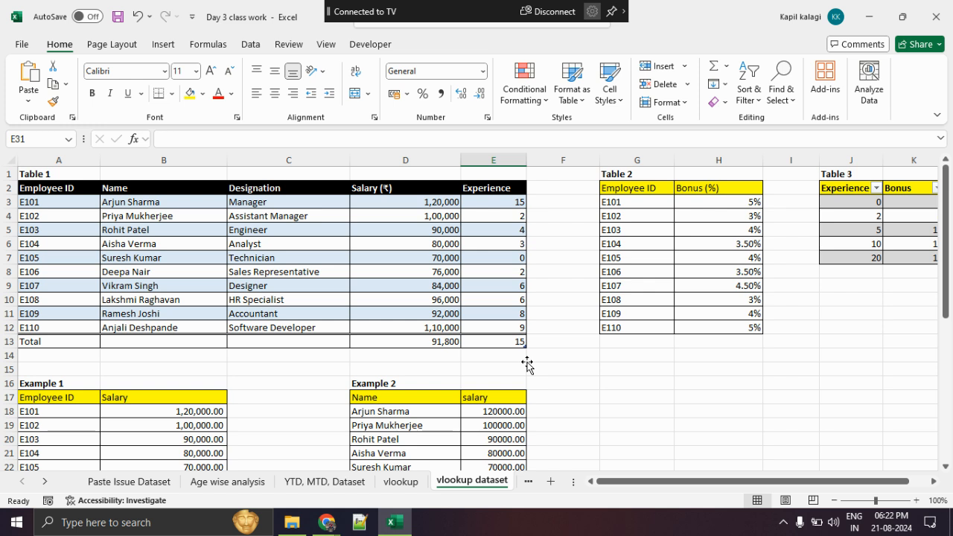
scroll(527, 365, down, 7)
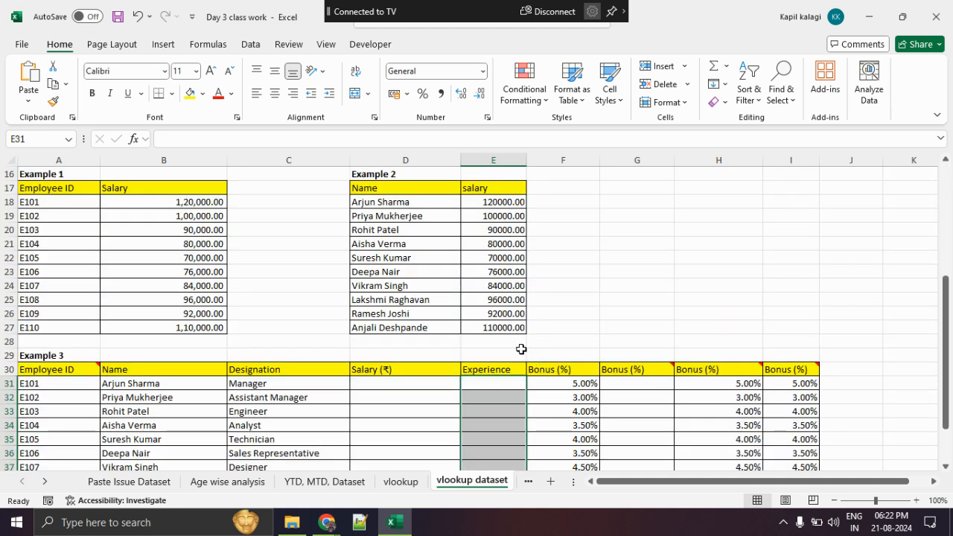
Start a VLOOKUP function in Experience cell E31 of Example 3 with A31 as the lookup value
click(509, 341)
click(491, 298)
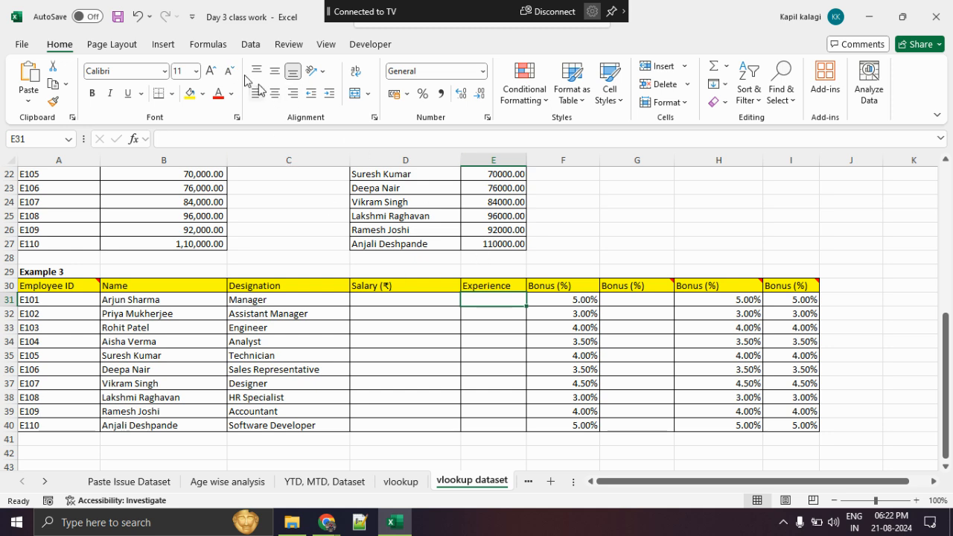
click(206, 44)
click(32, 88)
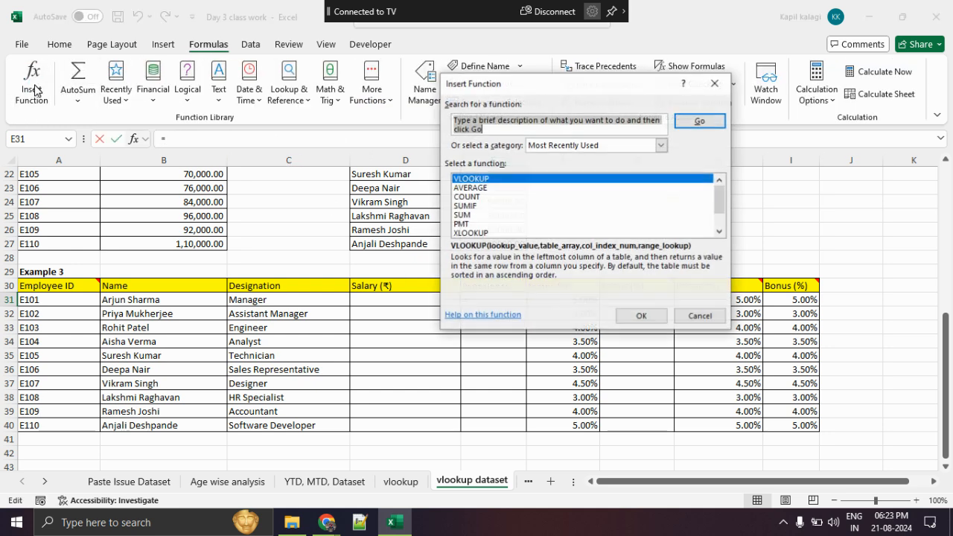
click(641, 315)
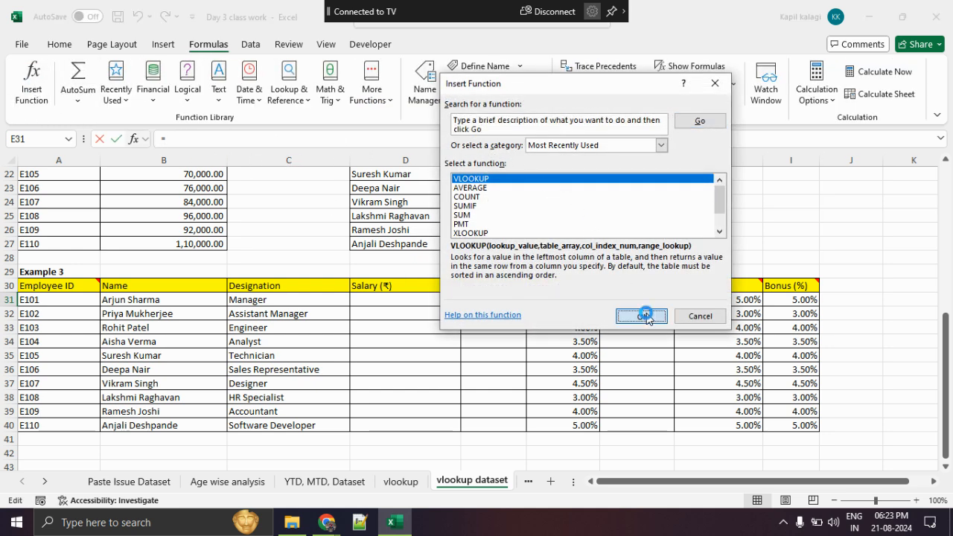
click(502, 134)
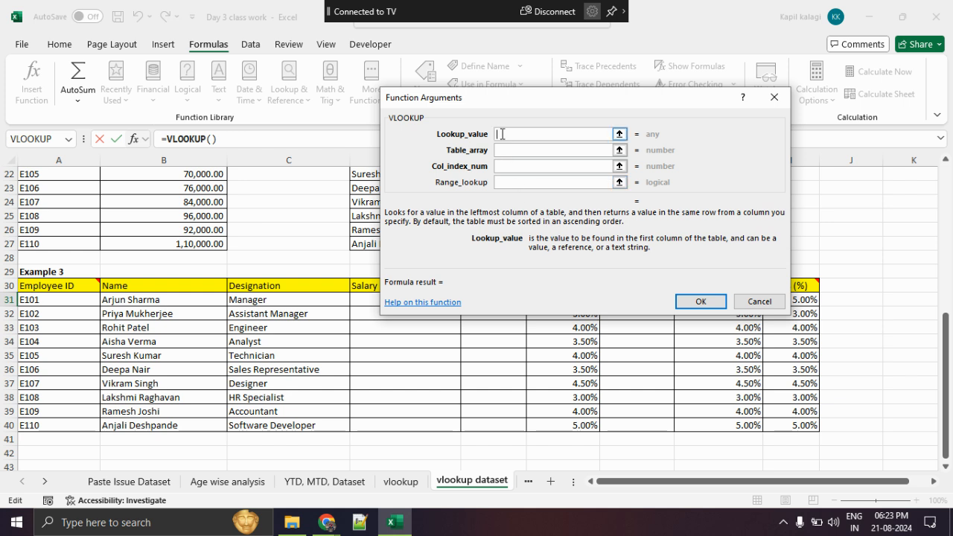
click(619, 134)
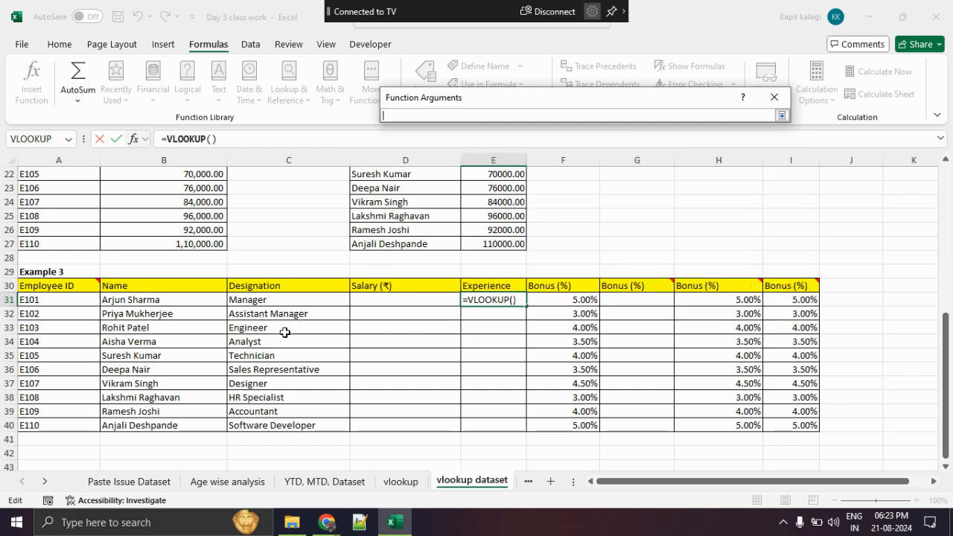
click(55, 301)
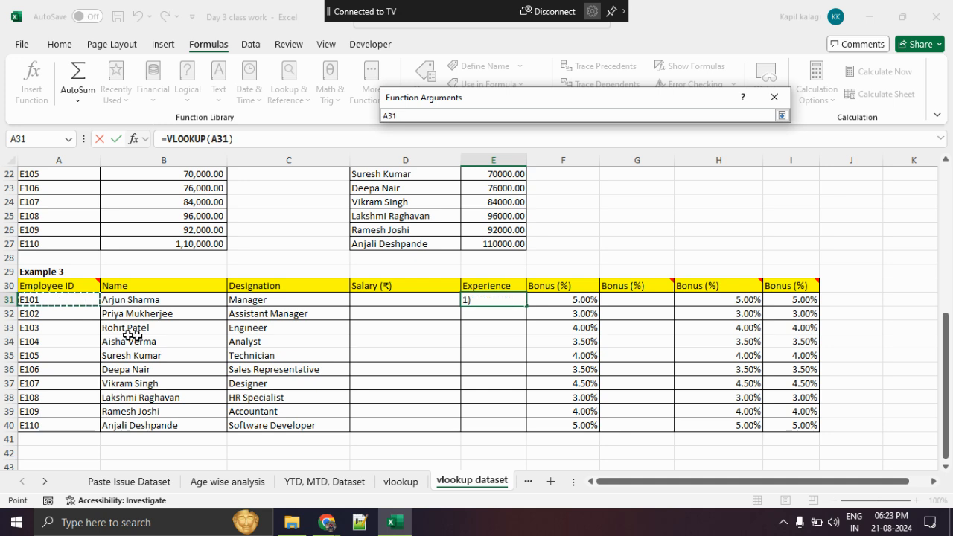
click(781, 115)
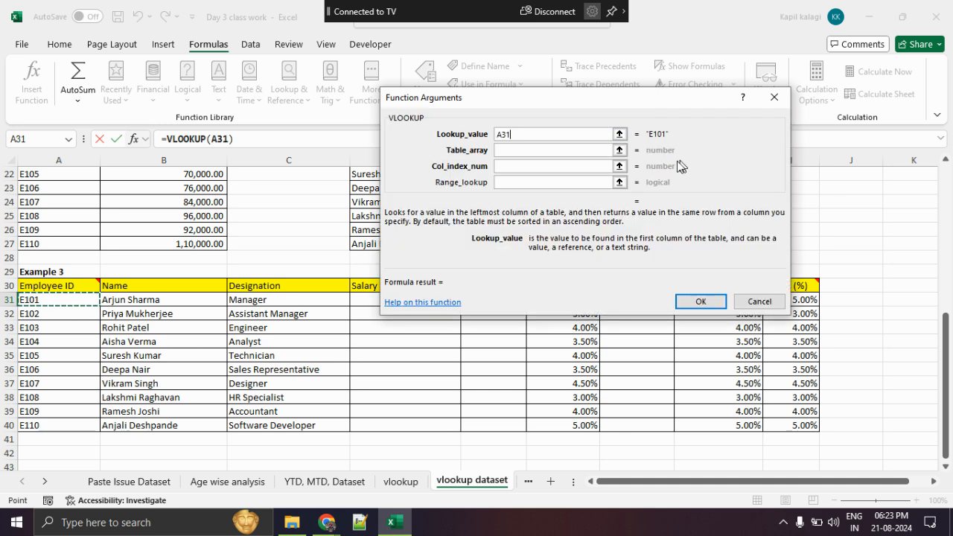
Set the VLOOKUP table array to Table 1's data rows A3:E12 and make the column index argument ready for entry
click(551, 150)
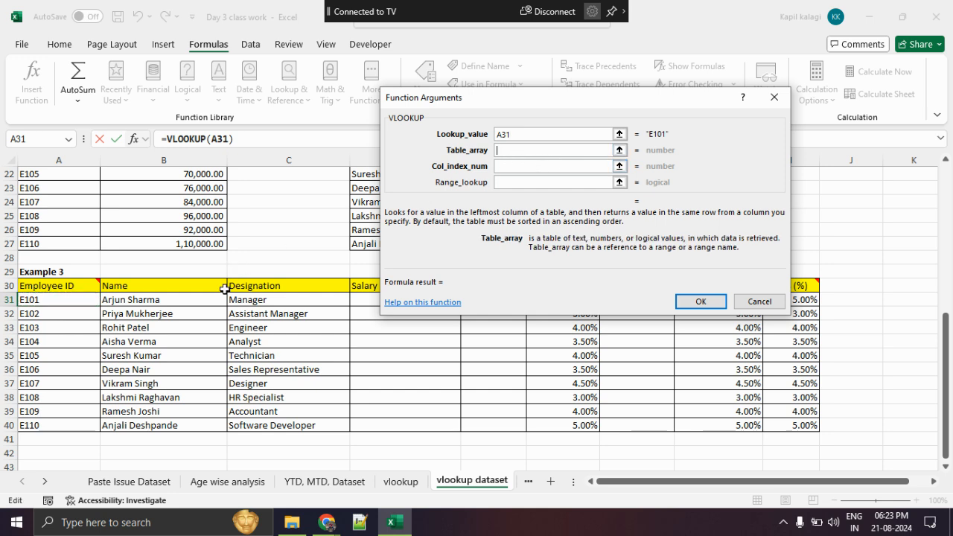
scroll(224, 289, up, 7)
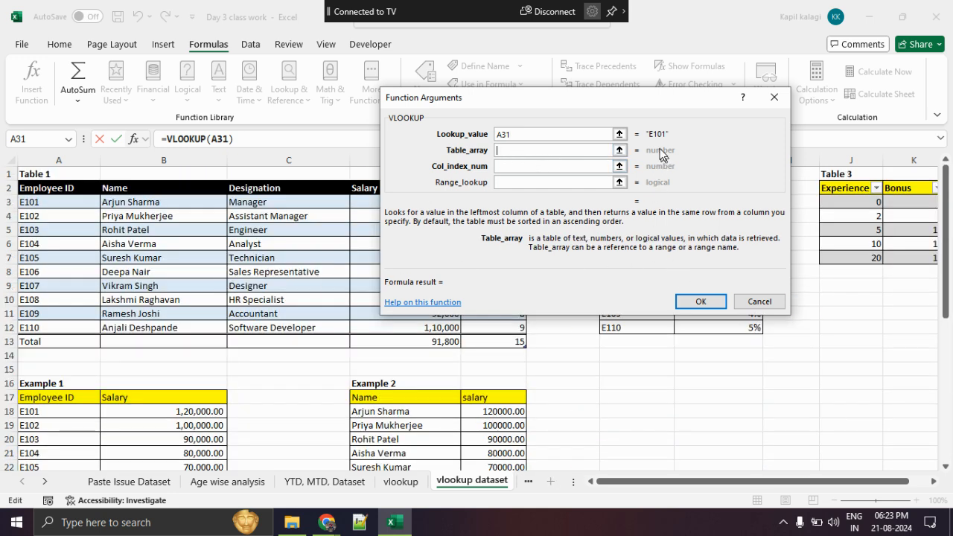
click(619, 151)
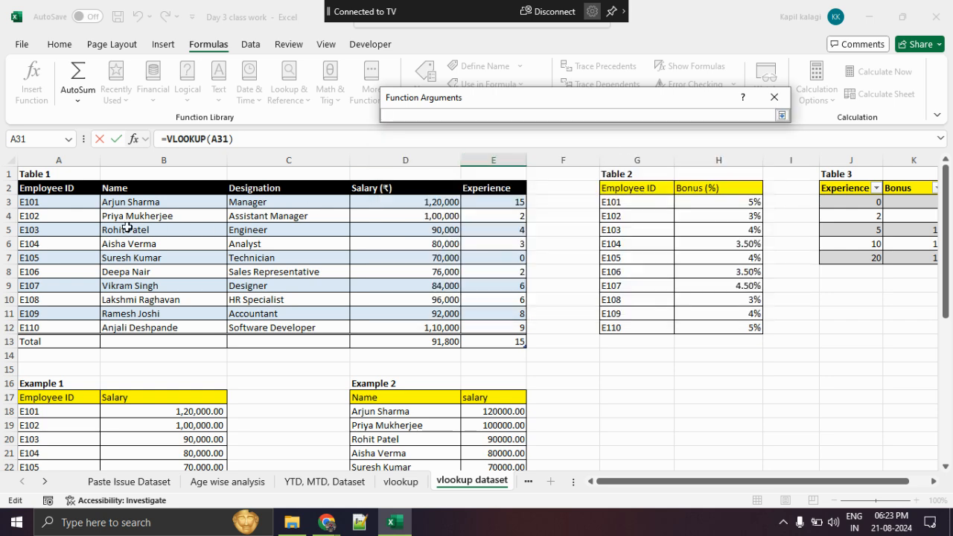
drag(74, 201, 489, 325)
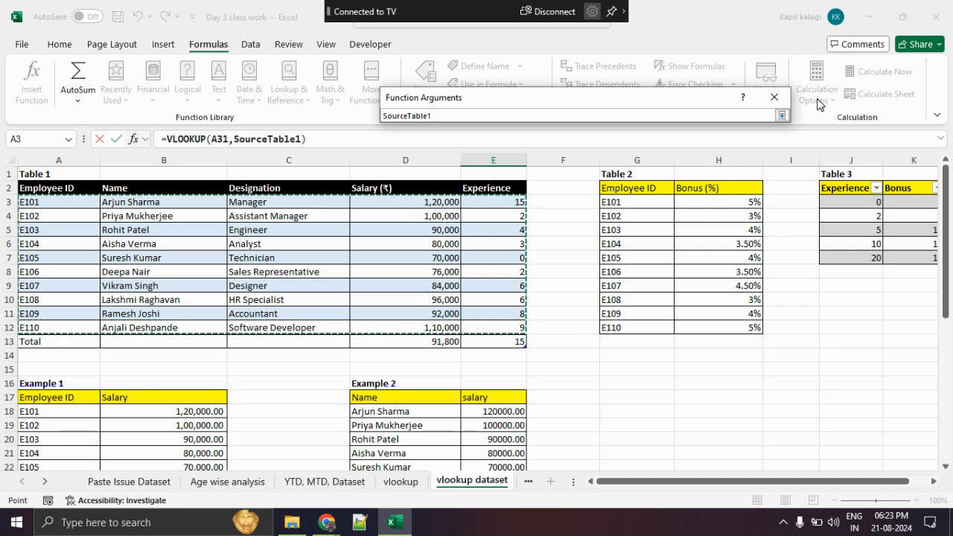
click(781, 115)
click(550, 166)
click(618, 166)
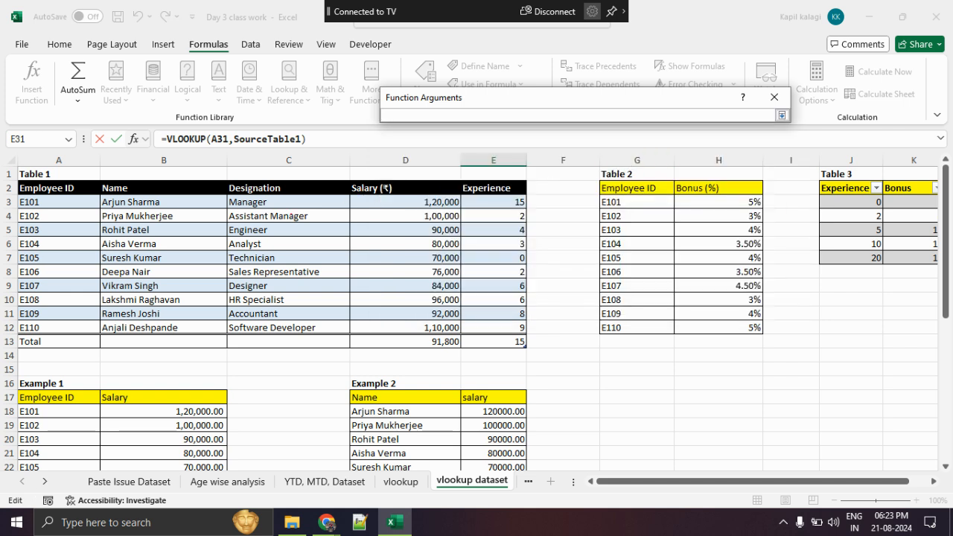
Number Table 1's columns 1 to 5 in red ink, from Employee ID to Experience
drag(57, 239, 73, 244)
drag(178, 239, 182, 266)
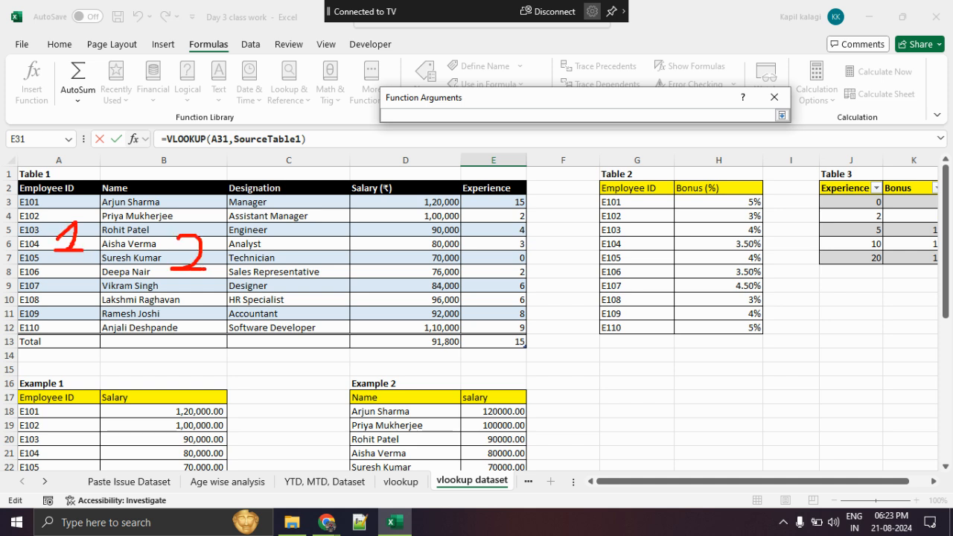
drag(291, 233, 294, 246)
mouse_move(410, 236)
mouse_down()
mouse_move(379, 260)
mouse_move(414, 266)
mouse_up()
drag(406, 271, 404, 307)
mouse_move(513, 245)
mouse_down()
mouse_move(478, 262)
mouse_move(476, 277)
mouse_up()
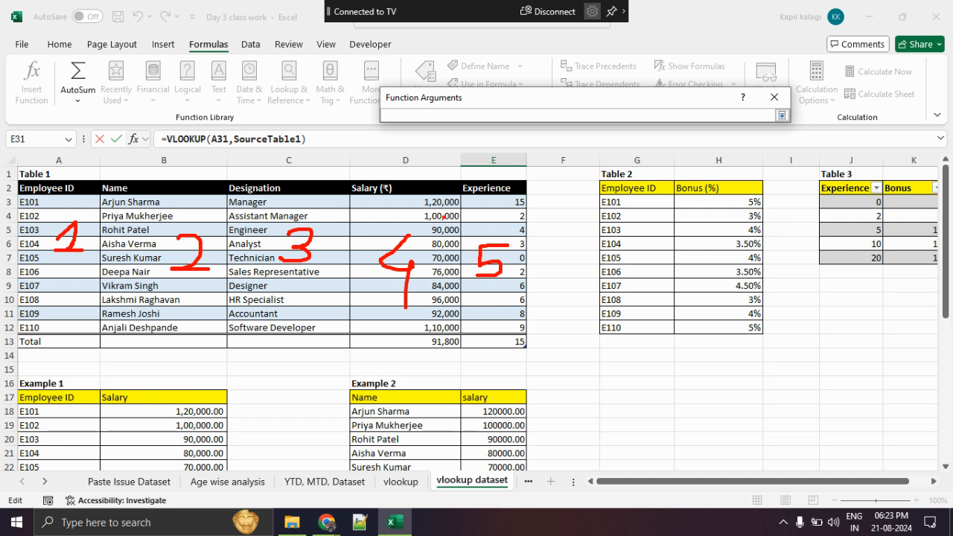
Mark the Salary and Experience headers in red ink, underline the handwritten 5, and leave the annotation view
mouse_move(376, 165)
mouse_down()
mouse_move(321, 199)
mouse_move(371, 187)
mouse_up()
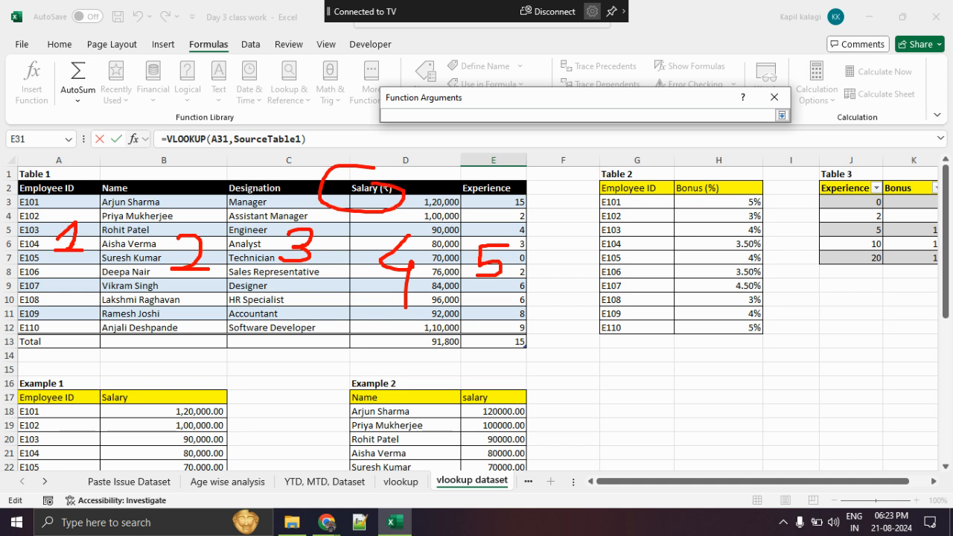
mouse_move(517, 172)
mouse_down()
mouse_move(459, 195)
mouse_move(495, 162)
mouse_up()
drag(474, 287, 533, 288)
drag(457, 305, 534, 301)
key(Escape)
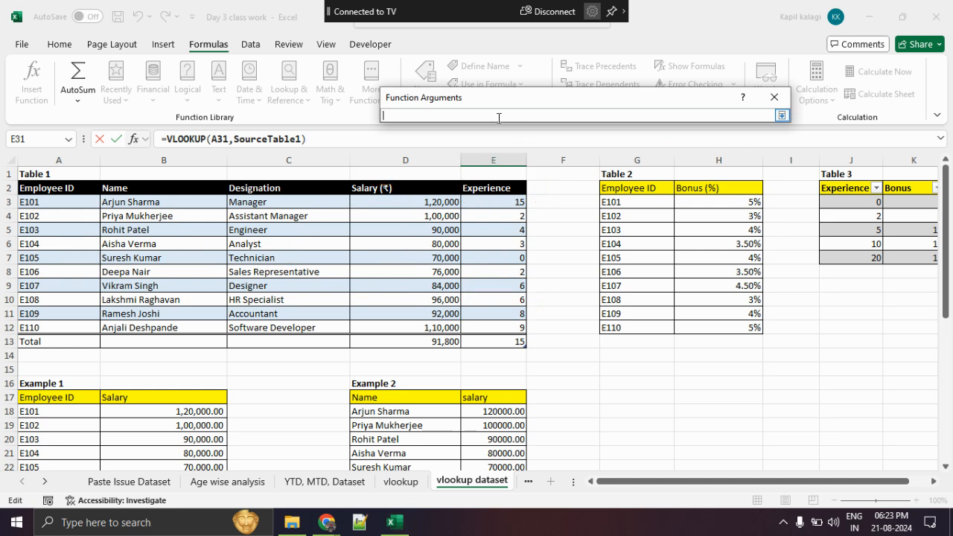
Set the VLOOKUP column index number to 5, magnifying the function arguments to show the entry
key(ctrl+1)
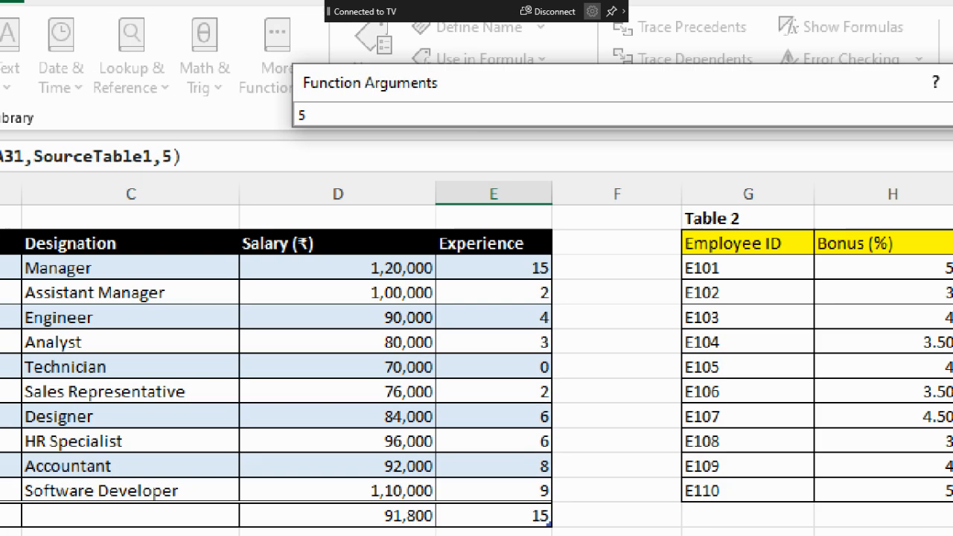
click(421, 107)
mouse_move(393, 81)
mouse_down()
mouse_move(488, 138)
mouse_move(273, 59)
mouse_up()
key(Escape)
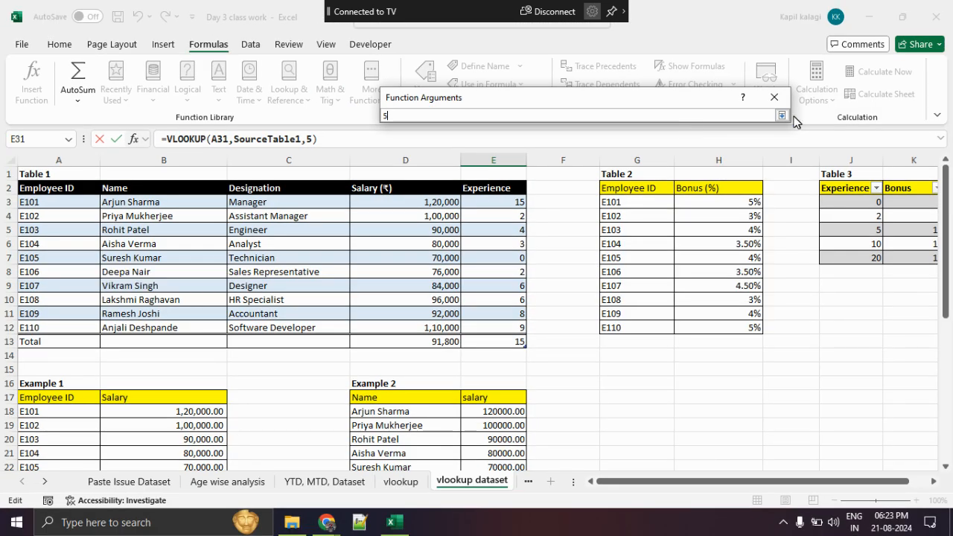
click(790, 115)
key(ctrl+1)
click(647, 259)
mouse_move(678, 131)
mouse_down()
mouse_move(648, 117)
mouse_move(639, 140)
mouse_up()
key(Escape)
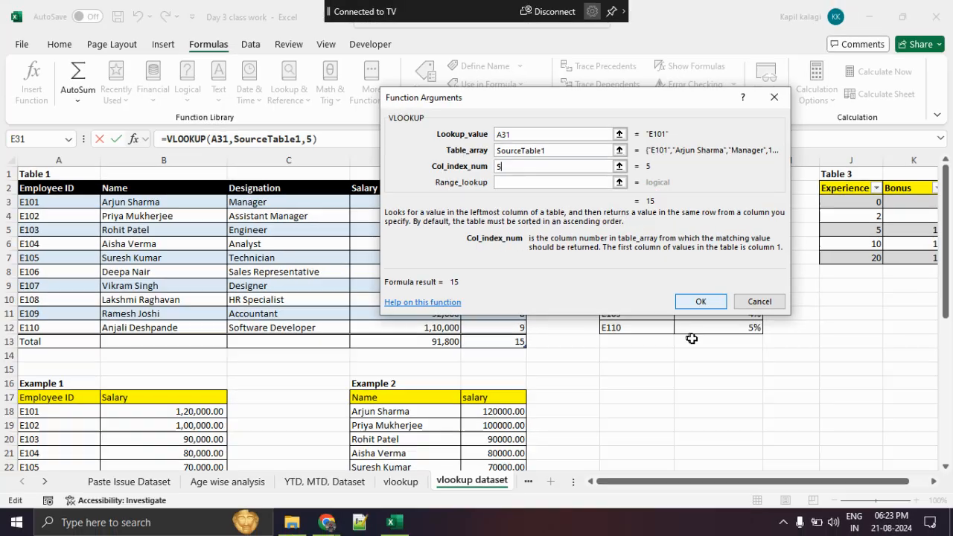
Complete the VLOOKUP in E31 without a range lookup argument and fill it down the Experience column to E40
click(700, 301)
scroll(652, 313, down, 3)
scroll(651, 313, down, 1)
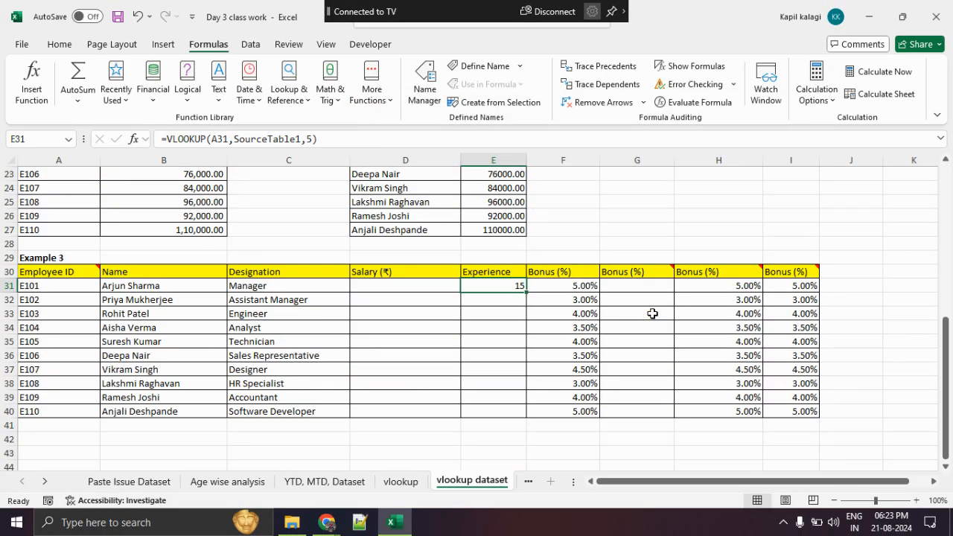
double_click(526, 293)
Check the VLOOKUP results for individual employees in Example 3's Experience column
click(510, 344)
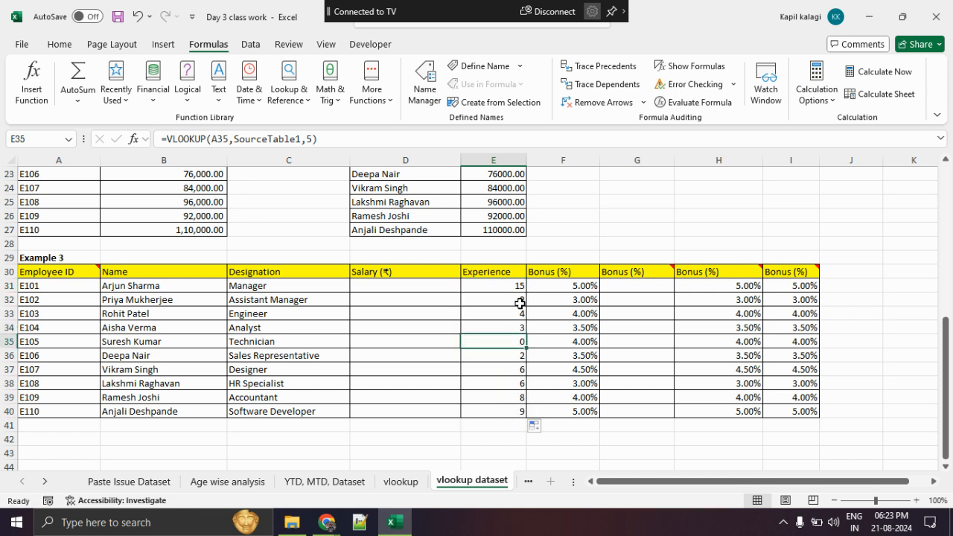
click(520, 384)
click(509, 330)
click(512, 314)
click(513, 355)
click(515, 371)
click(514, 383)
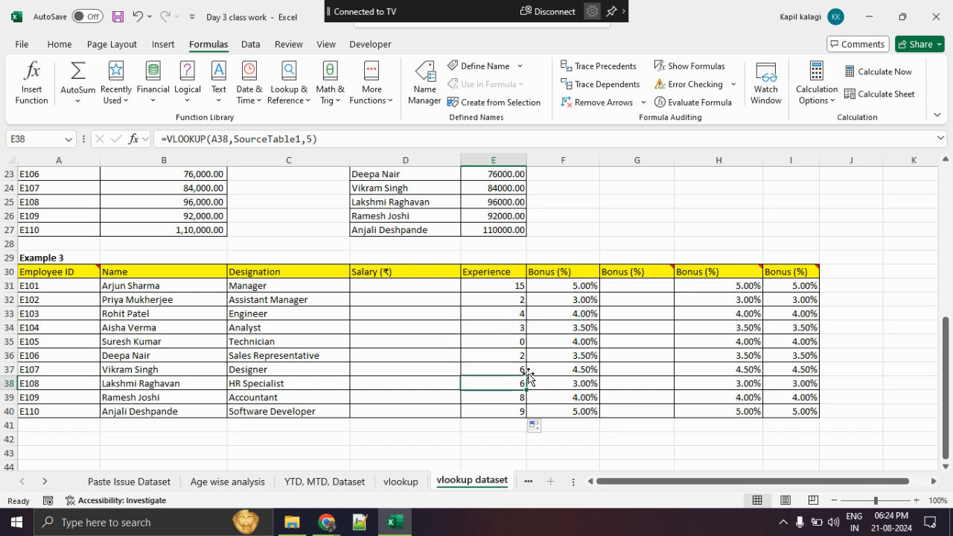
Examine Table 3's Experience and Bonus pairs as the source for the empty Bonus (%) cell G31
click(631, 289)
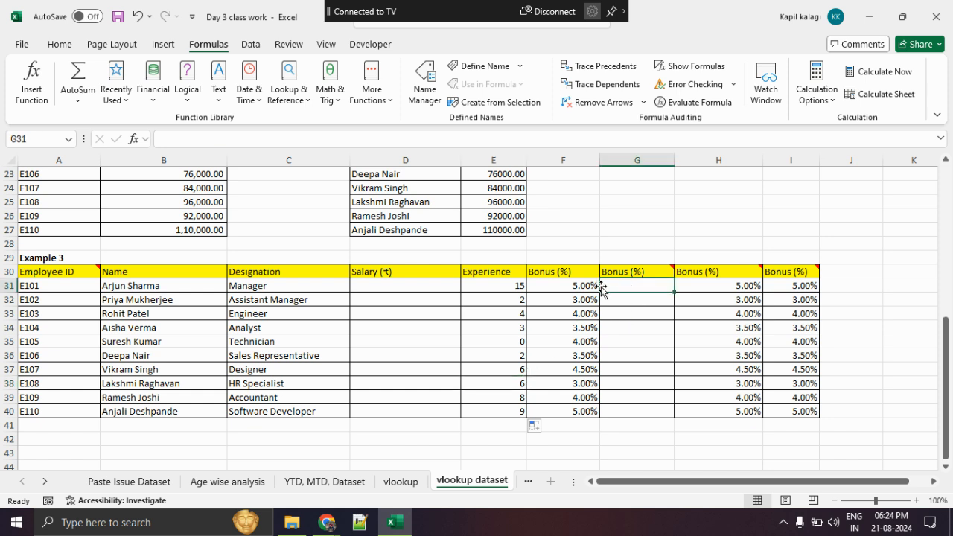
scroll(601, 288, up, 7)
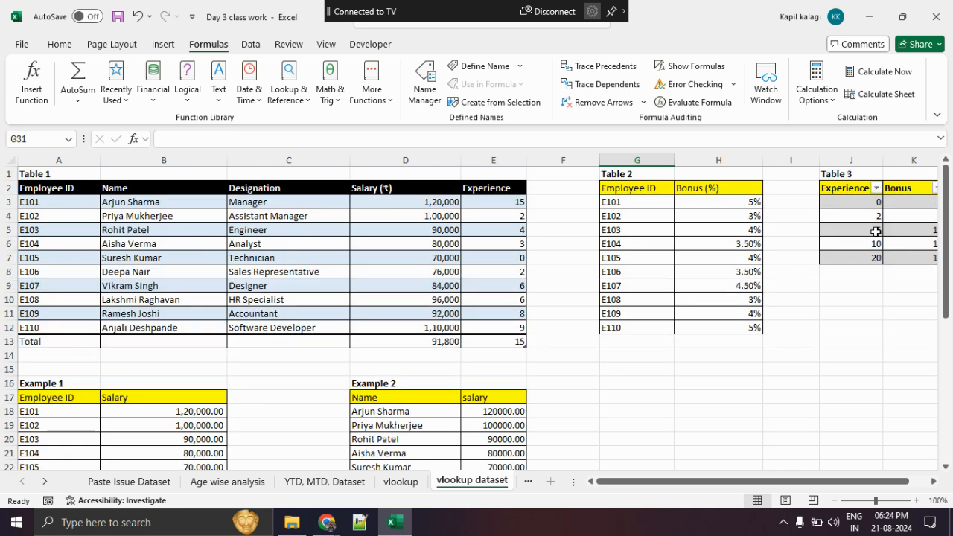
click(860, 208)
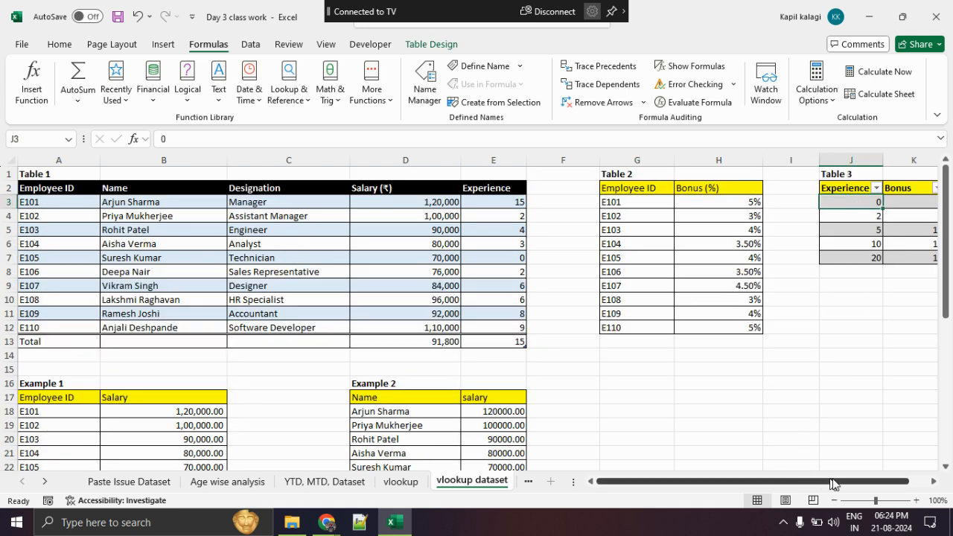
drag(835, 489, 852, 489)
click(862, 205)
click(814, 218)
click(847, 219)
click(820, 228)
click(848, 231)
Compare the experience values in E33 and E34 with the experience thresholds listed in Table 3
scroll(496, 340, down, 5)
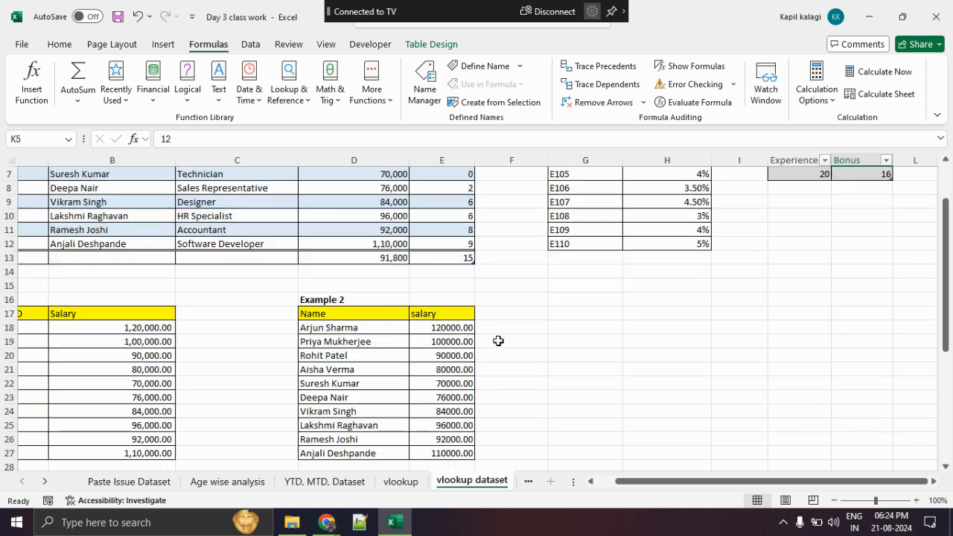
scroll(478, 368, down, 2)
click(451, 327)
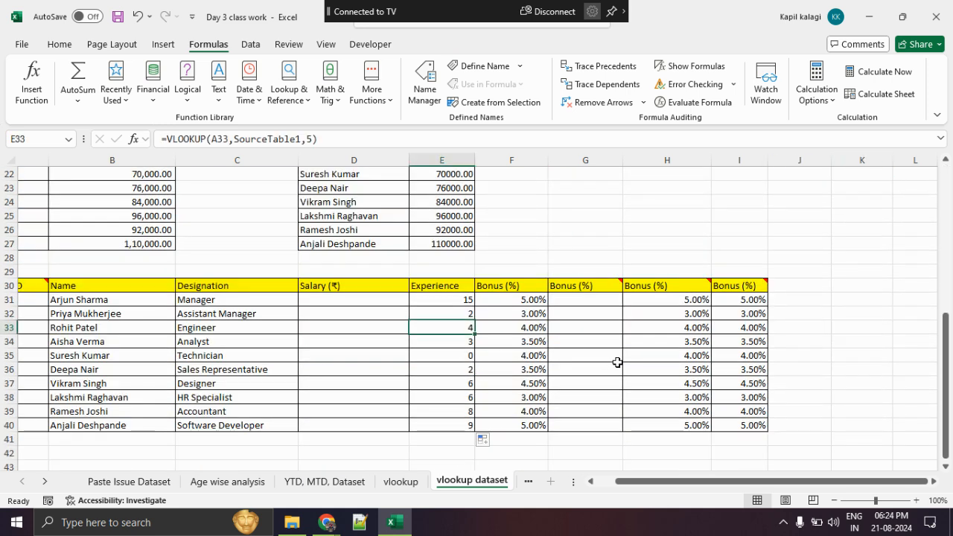
scroll(628, 362, up, 6)
scroll(819, 305, up, 1)
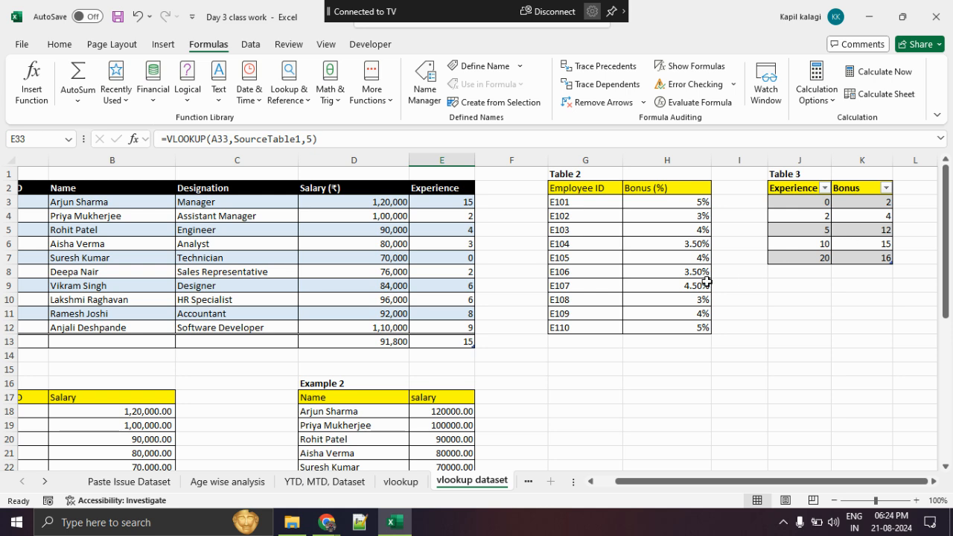
scroll(514, 294, down, 7)
click(466, 345)
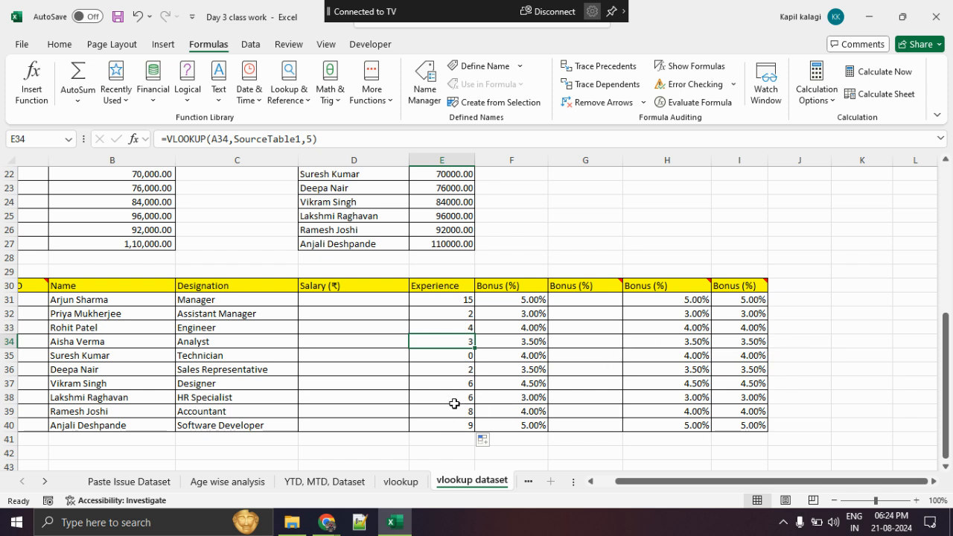
scroll(808, 293, up, 7)
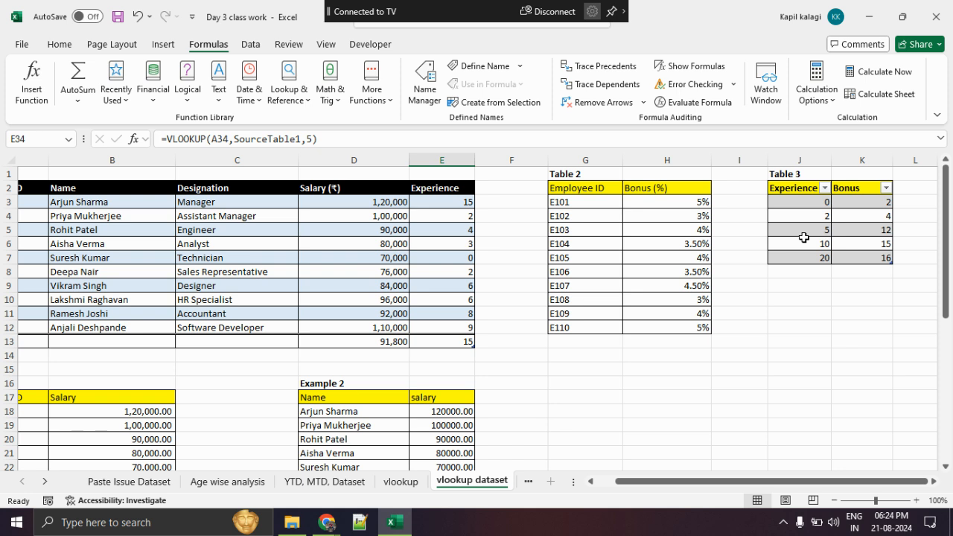
click(809, 267)
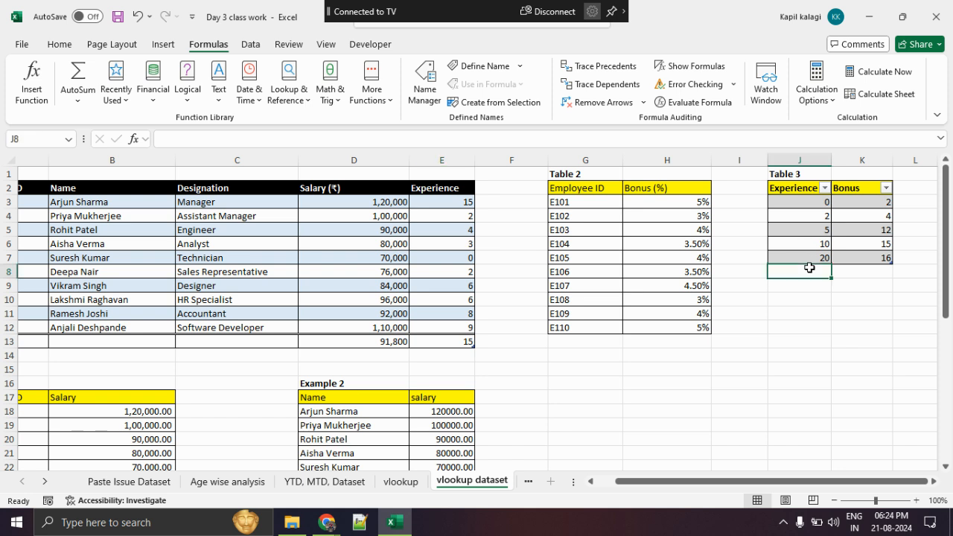
Add experience values 3 and 4 with bonuses 12 and 0 as two new rows below Table 3
text(3)
key(Return)
text(4)
key(Return)
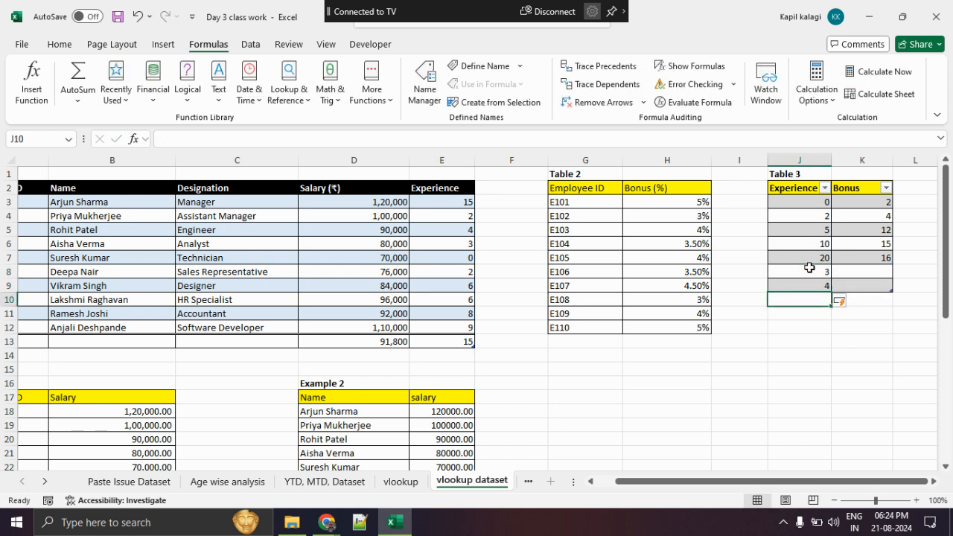
key(Up)
key(Up)
key(Right)
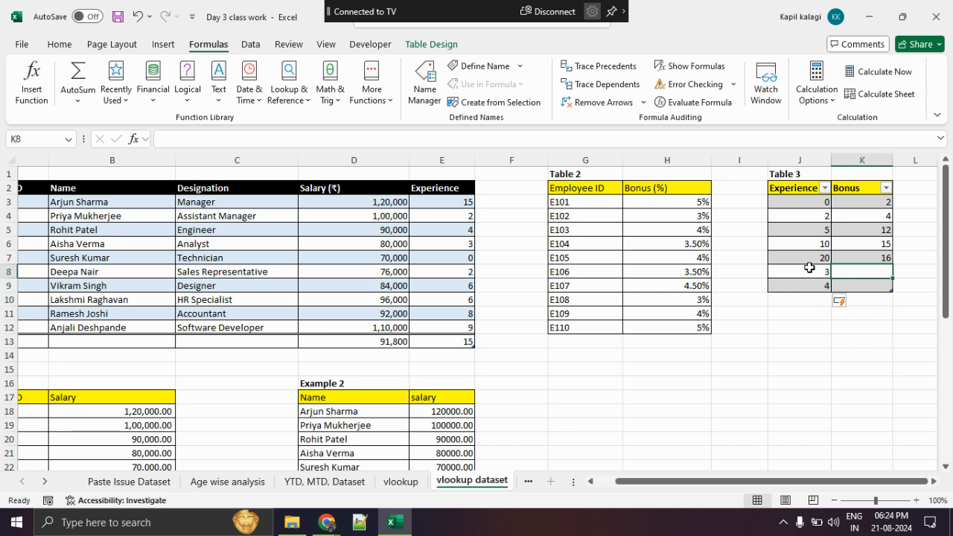
text(12)
key(Return)
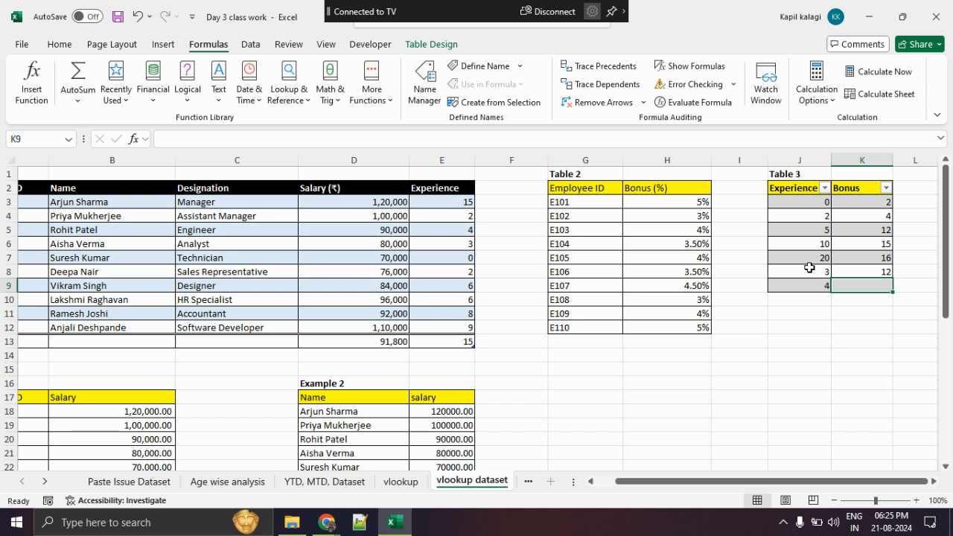
text(0)
key(Return)
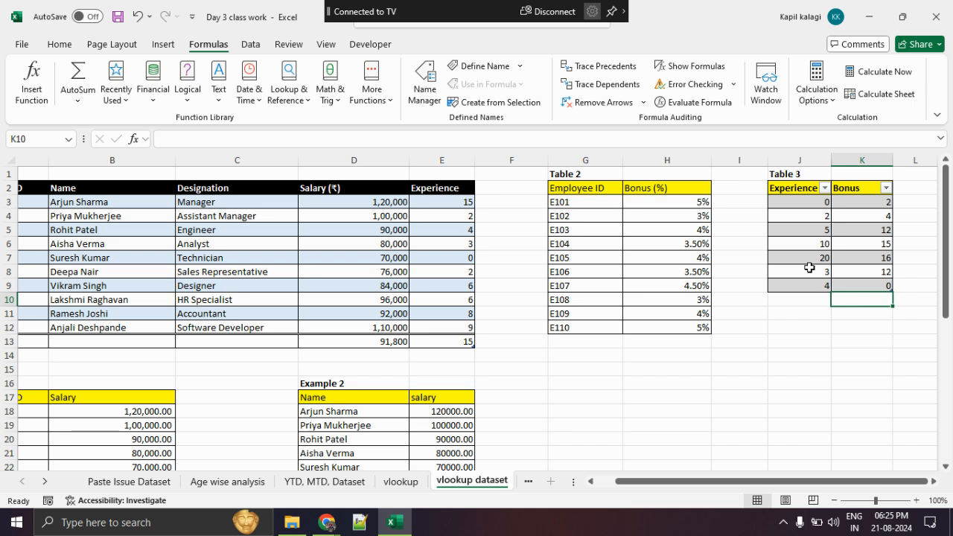
Clear the two added rows and shrink Table 3 so that it ends at row 7
drag(809, 268, 876, 300)
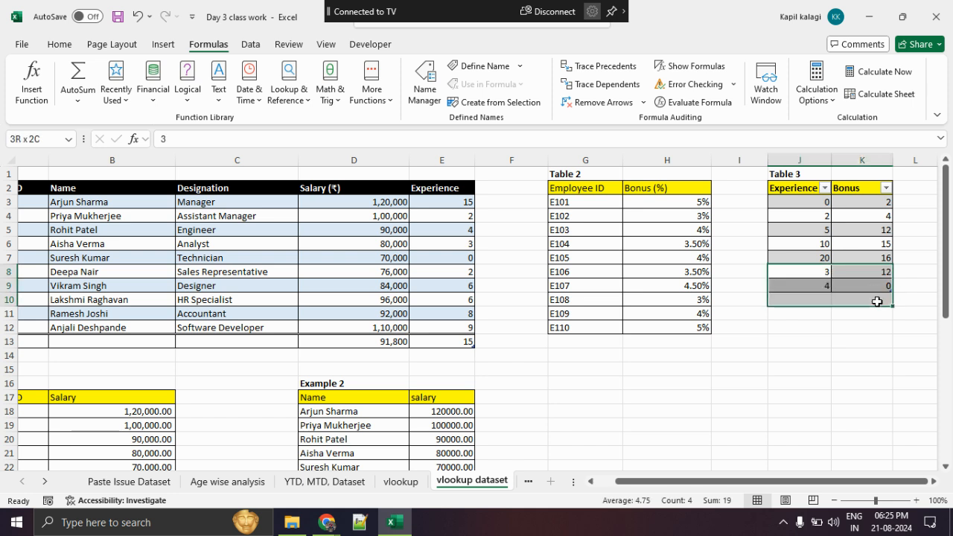
key(Delete)
click(860, 356)
click(796, 312)
drag(891, 292, 893, 264)
click(880, 326)
click(823, 300)
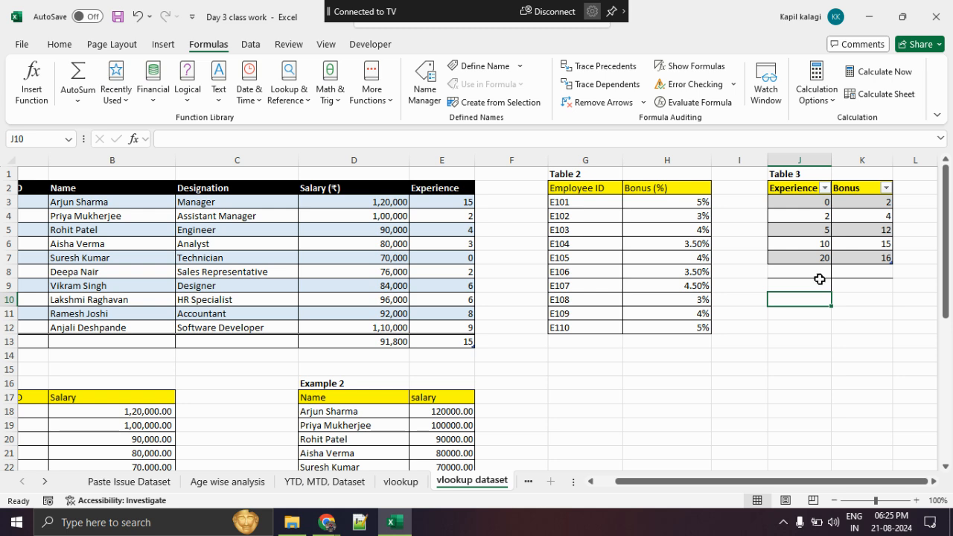
Start a VLOOKUP function in Bonus (%) cell G31 with the experience cell E31 as the lookup value
scroll(668, 362, down, 6)
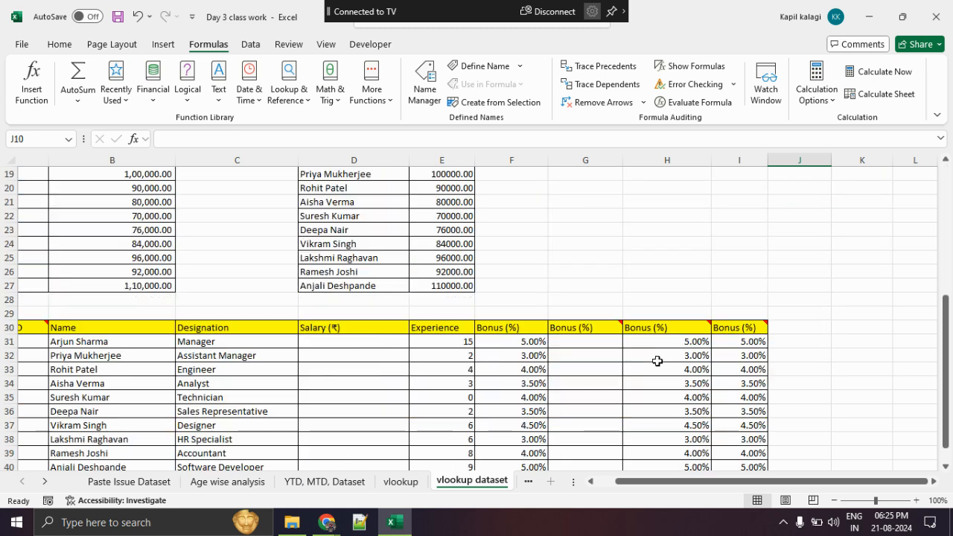
click(595, 344)
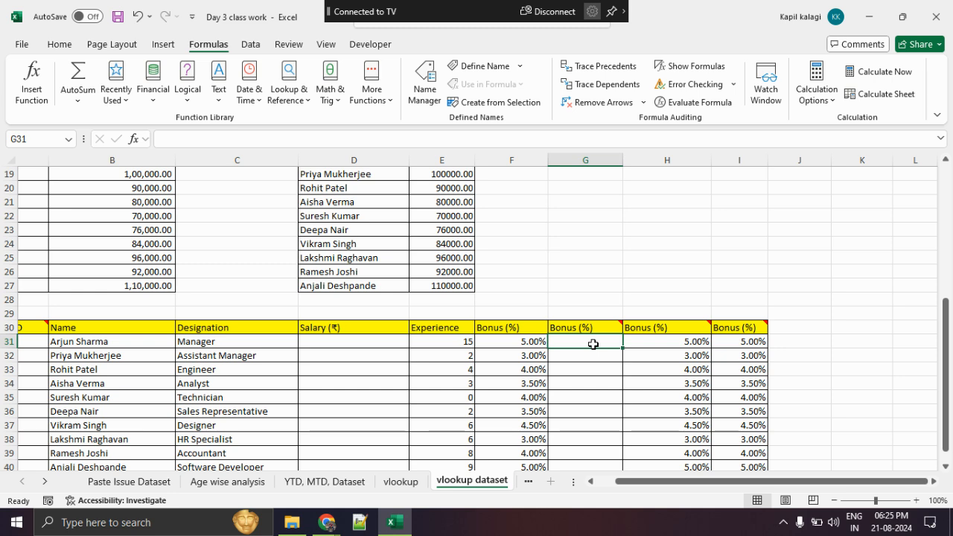
scroll(593, 344, down, 1)
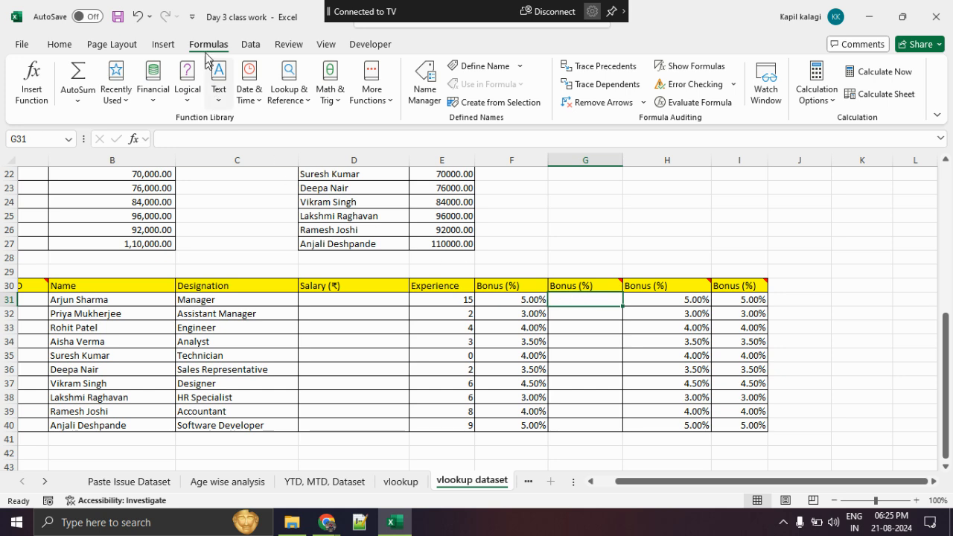
click(32, 87)
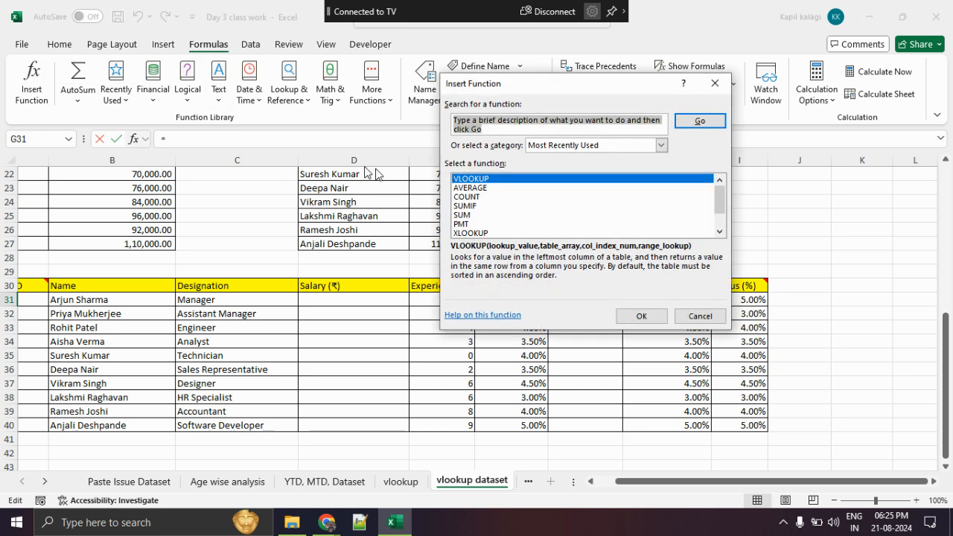
click(636, 314)
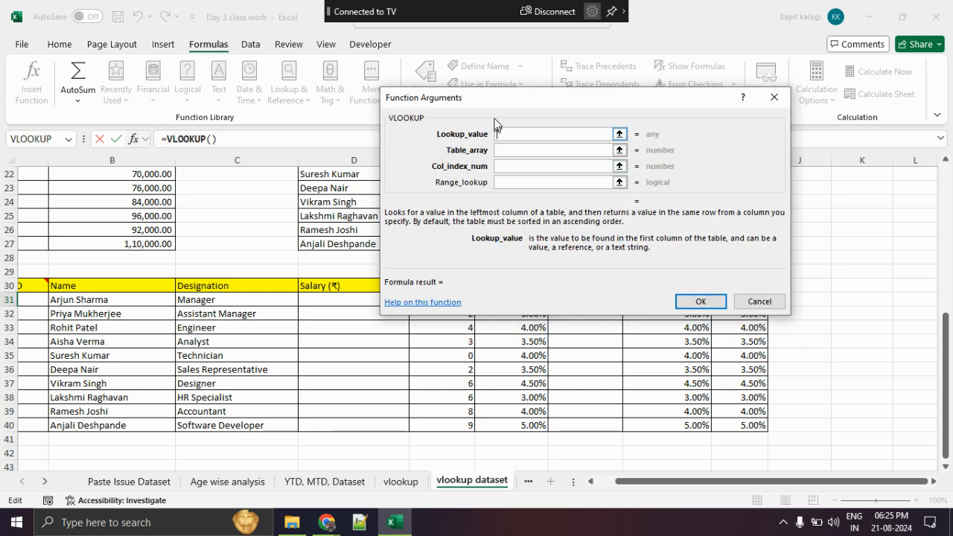
click(619, 134)
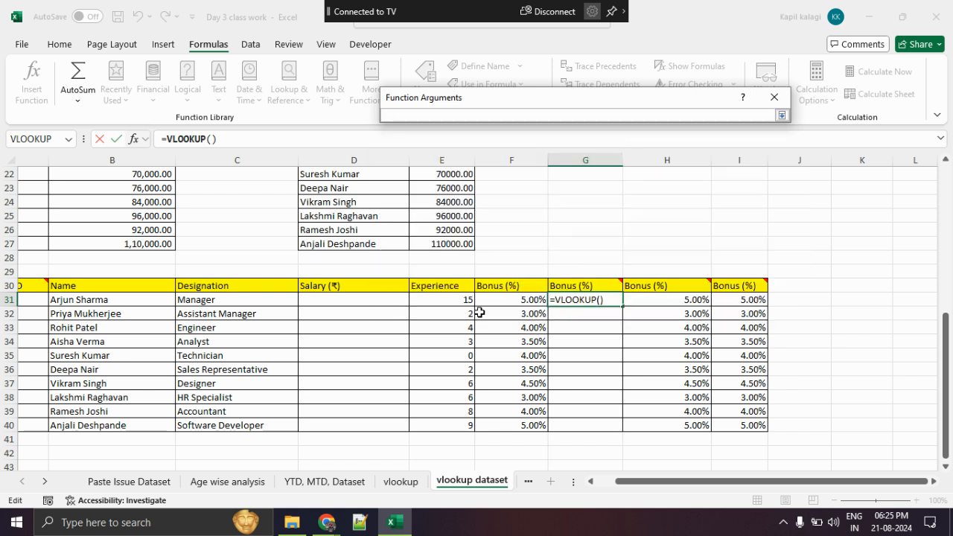
click(456, 302)
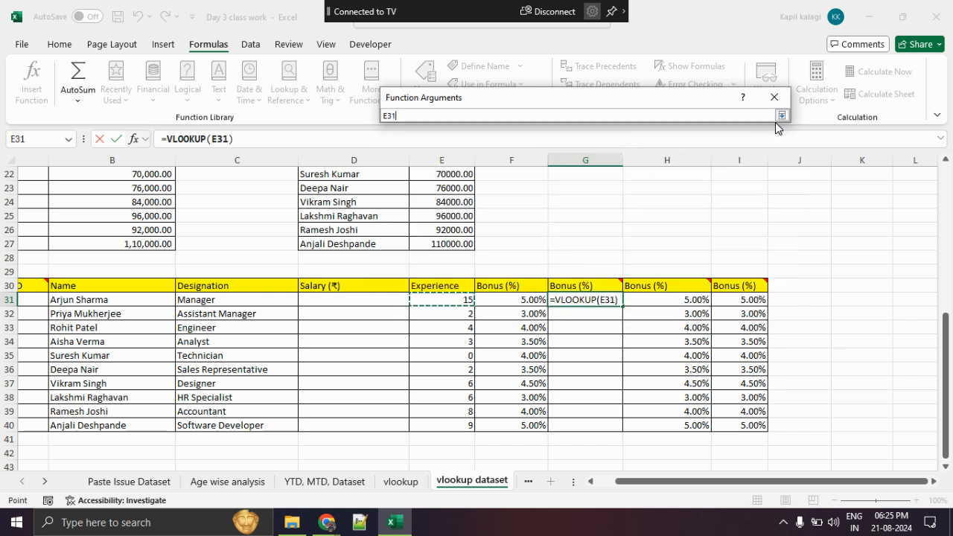
scroll(740, 264, up, 7)
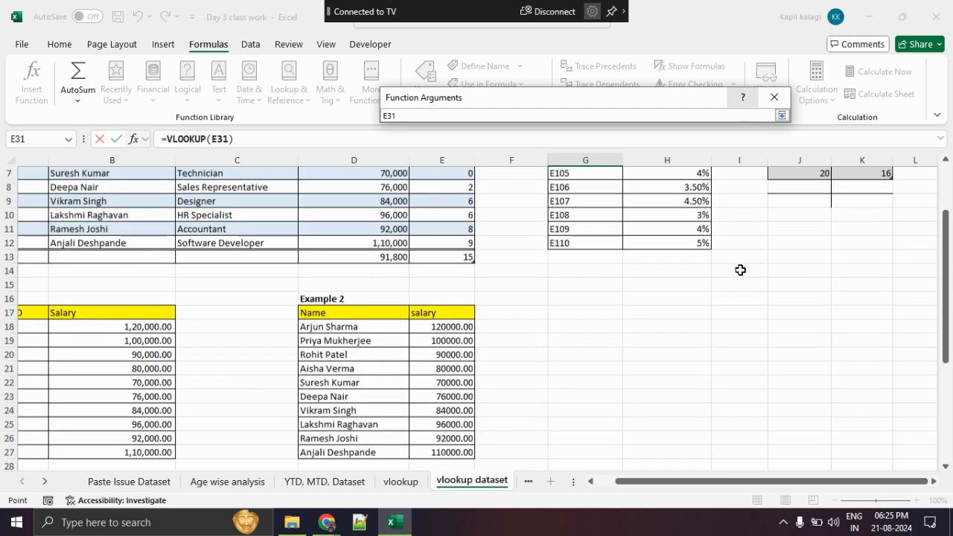
mouse_move(789, 156)
mouse_down()
mouse_move(796, 176)
mouse_move(829, 139)
mouse_up()
scroll(544, 305, down, 7)
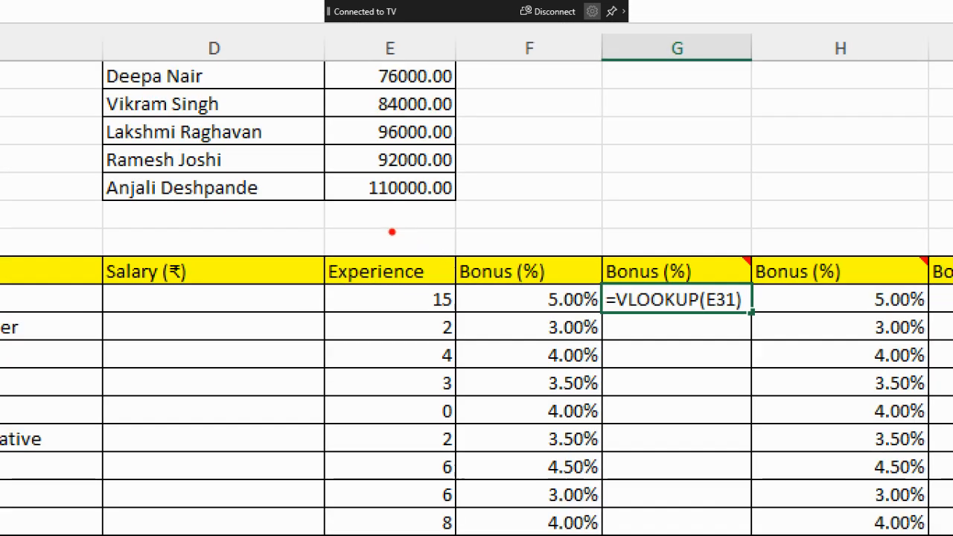
drag(392, 231, 522, 170)
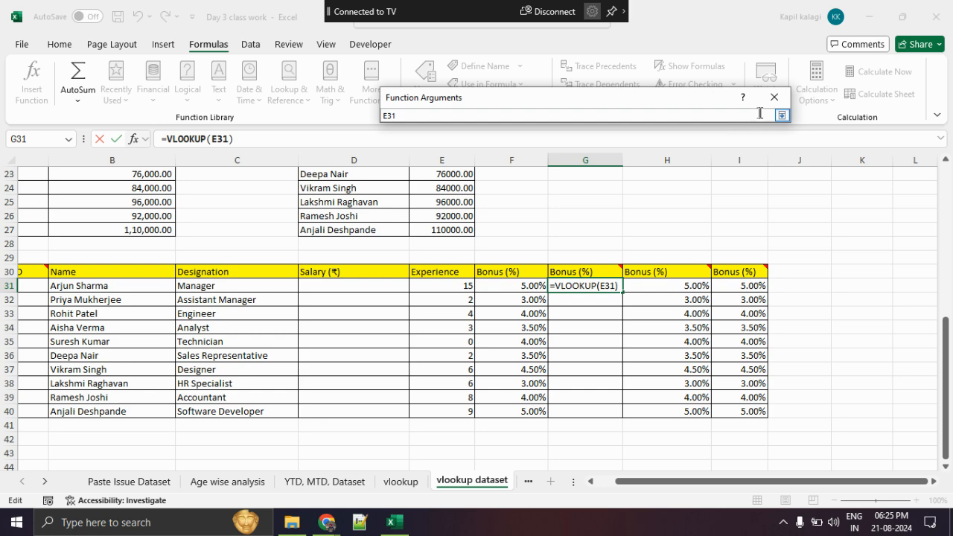
click(780, 115)
Set the VLOOKUP table array to Table 3's Experience and Bonus data in J3:K7, referenced as Table1
click(561, 154)
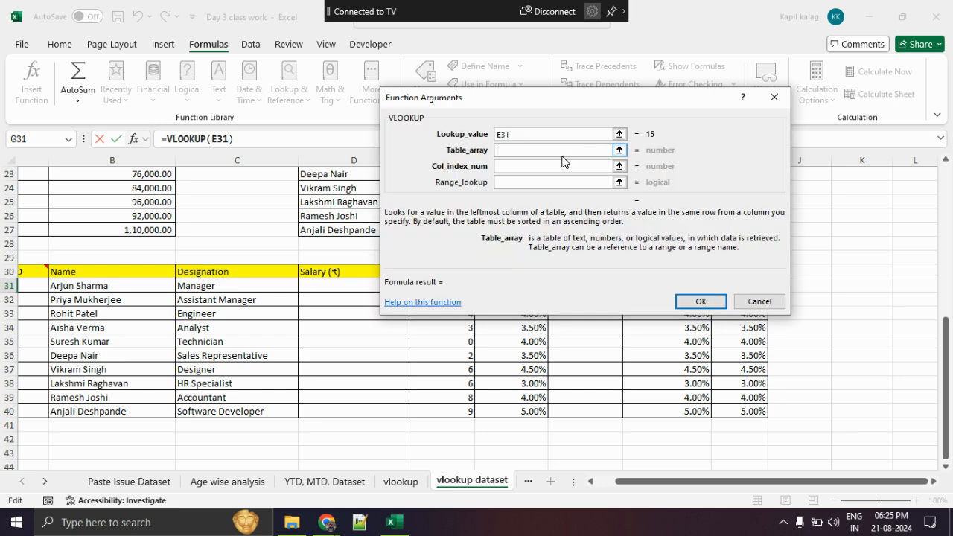
click(619, 150)
scroll(858, 247, up, 5)
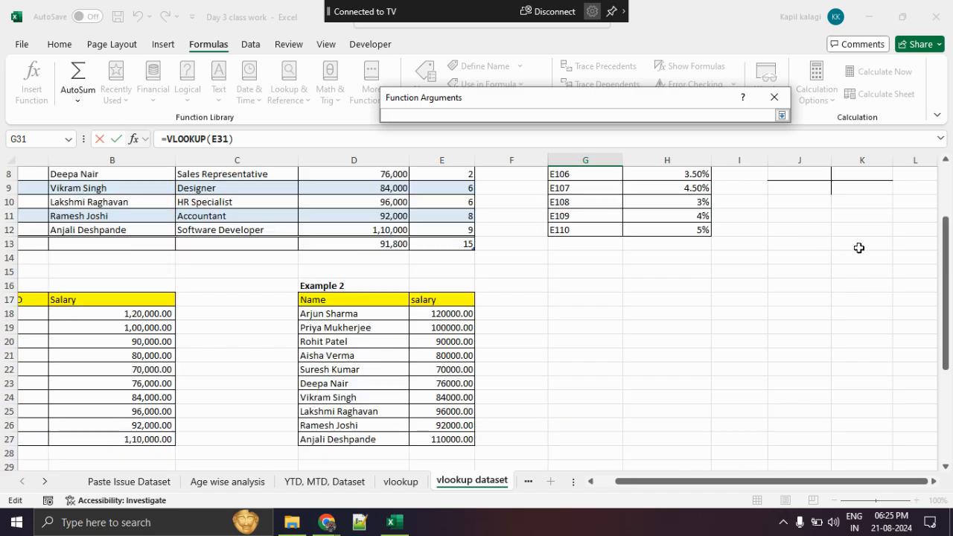
scroll(858, 247, up, 3)
key(ctrl+1)
click(835, 212)
mouse_move(856, 171)
mouse_down()
mouse_move(620, 194)
mouse_move(733, 178)
mouse_up()
key(Escape)
mouse_move(813, 199)
mouse_down()
mouse_move(850, 215)
mouse_move(866, 261)
mouse_up()
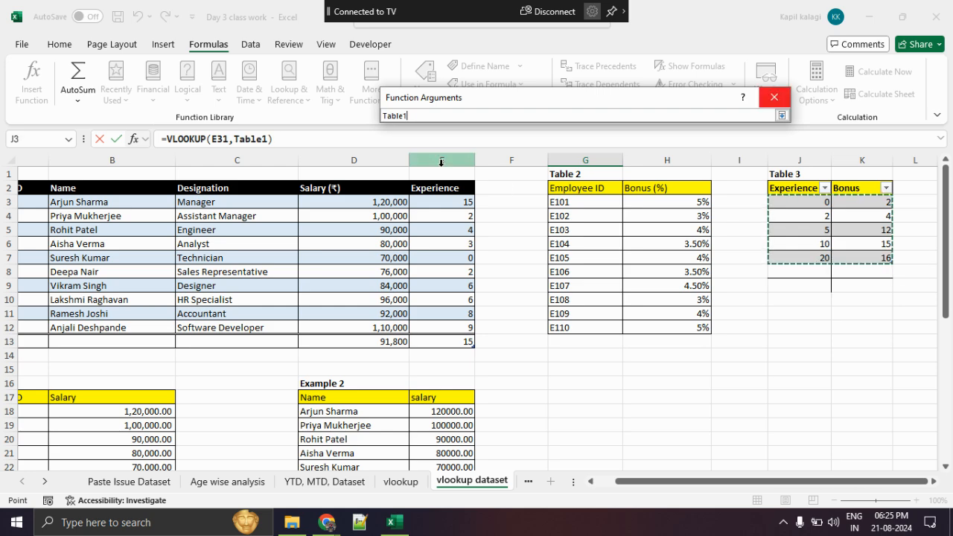
key(ctrl+1)
click(417, 123)
mouse_move(395, 85)
mouse_down()
mouse_move(311, 155)
mouse_move(349, 70)
mouse_up()
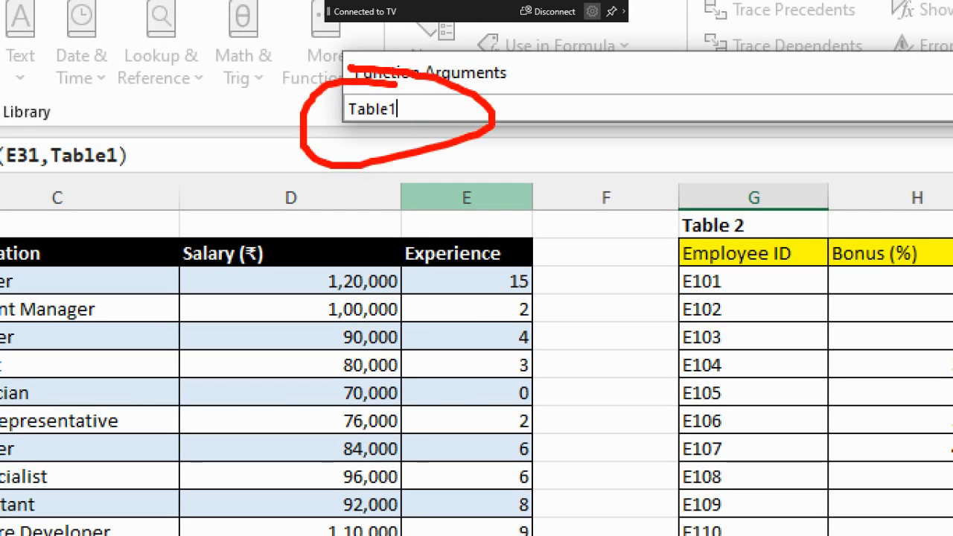
key(Escape)
click(780, 116)
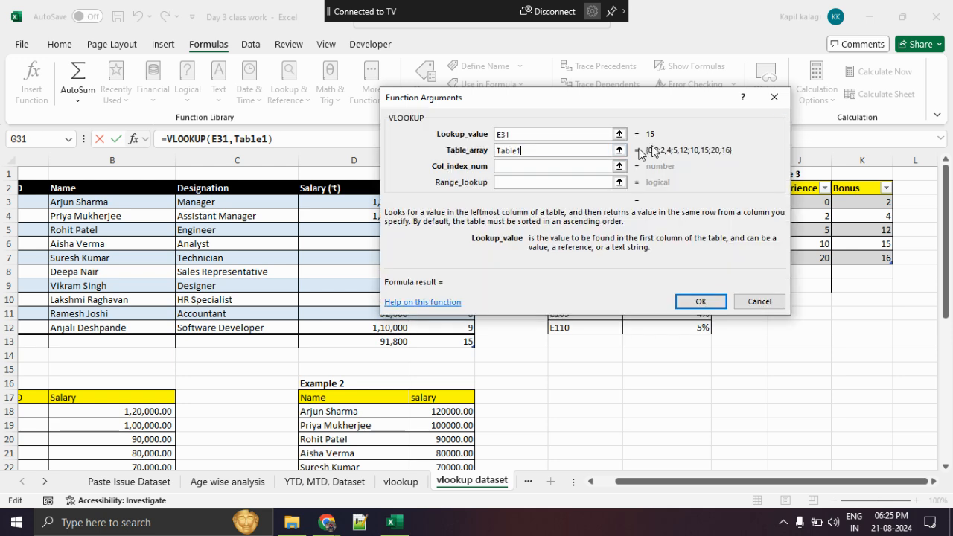
Set the column index number to 2, leave the range lookup empty, and complete the VLOOKUP in G31
click(508, 167)
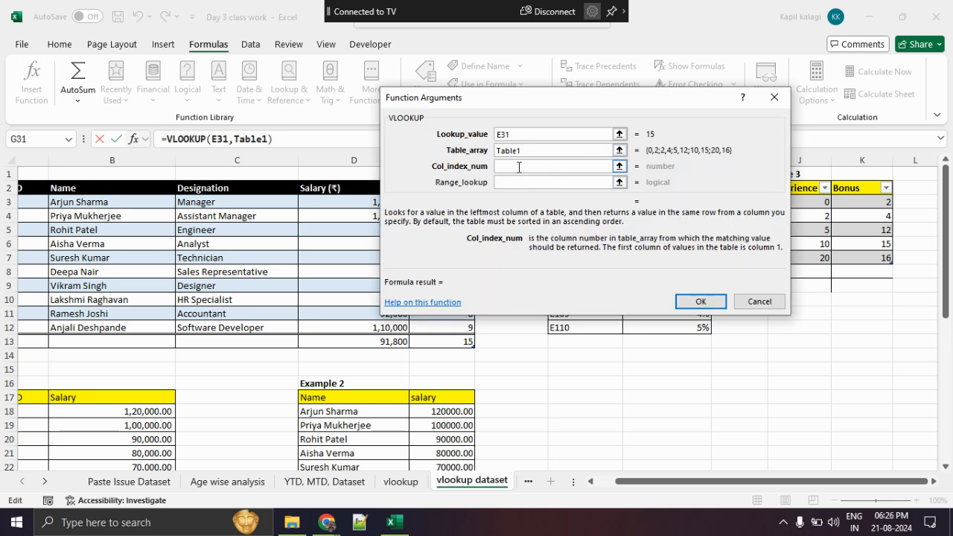
click(619, 165)
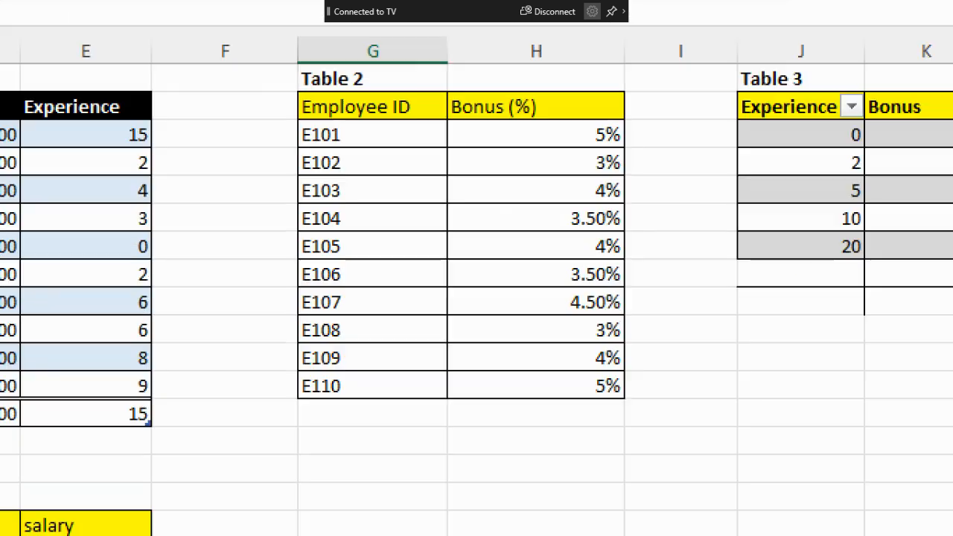
mouse_move(776, 260)
mouse_down()
mouse_move(785, 250)
mouse_move(804, 275)
mouse_up()
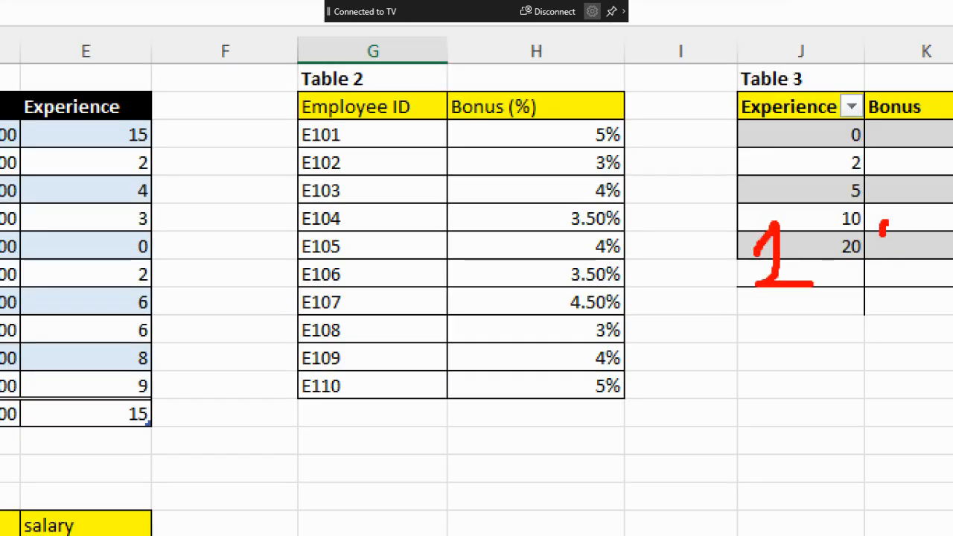
drag(882, 232, 942, 290)
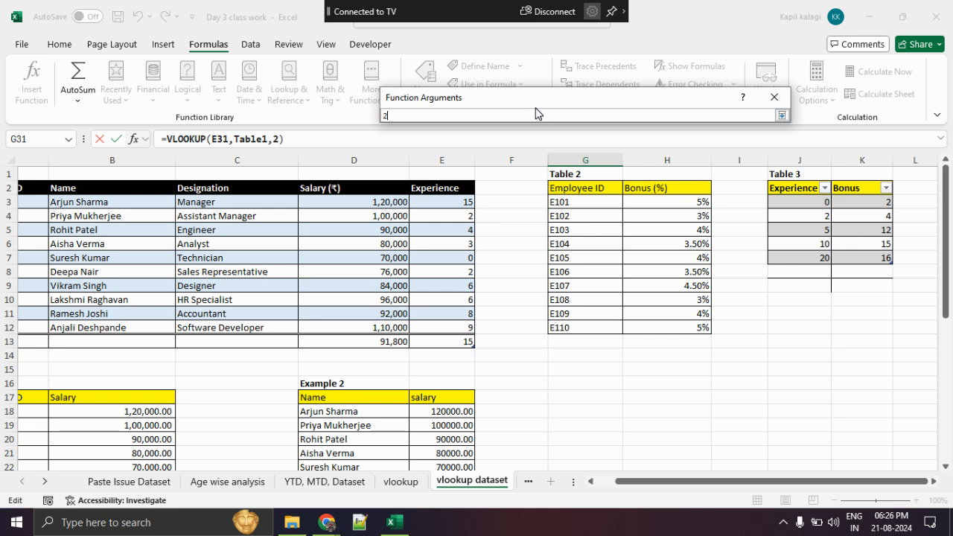
click(781, 115)
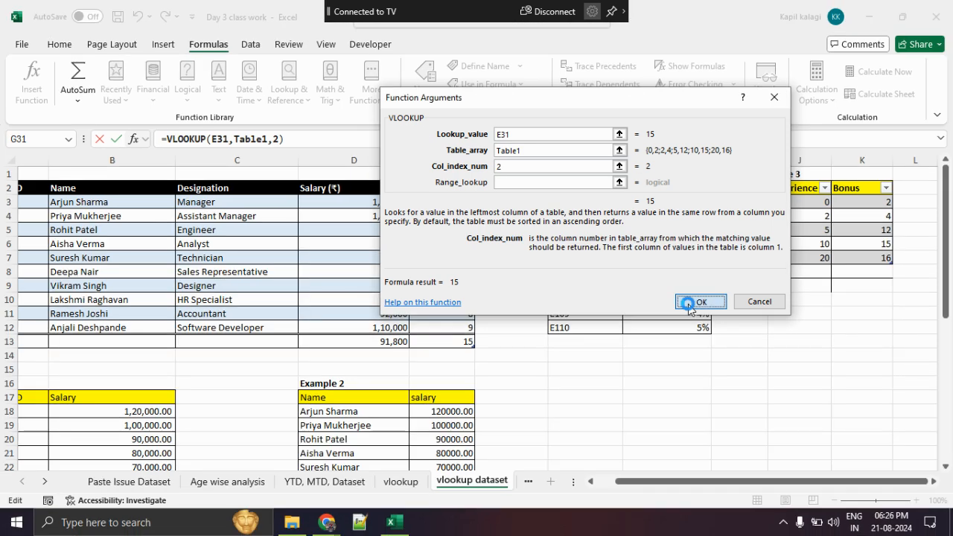
click(900, 423)
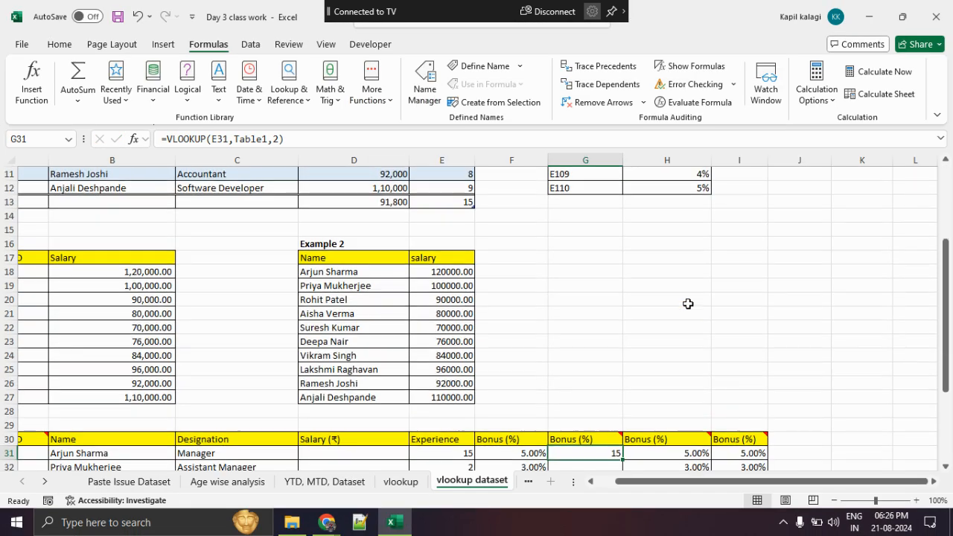
Fill the G31 VLOOKUP formula down the Bonus (%) column to G40
scroll(687, 304, down, 4)
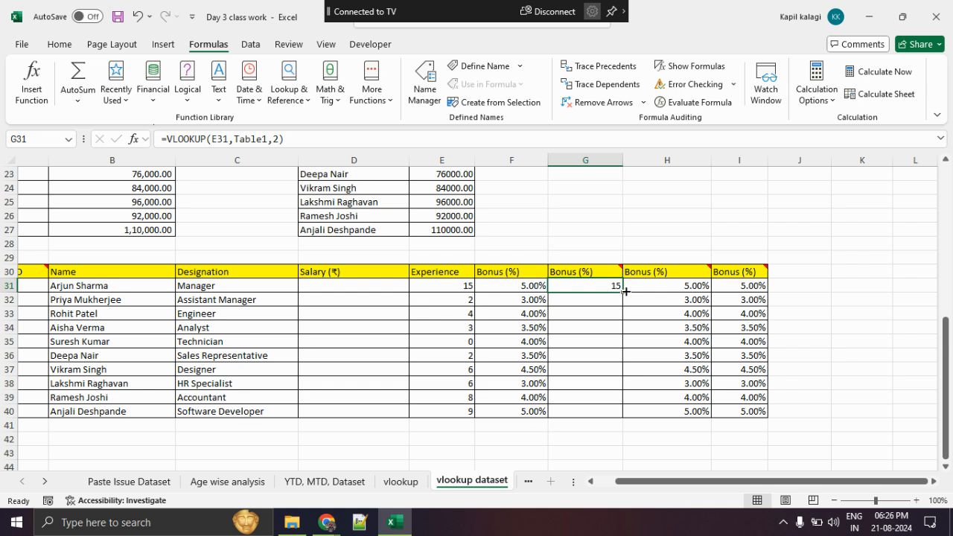
double_click(623, 292)
click(813, 287)
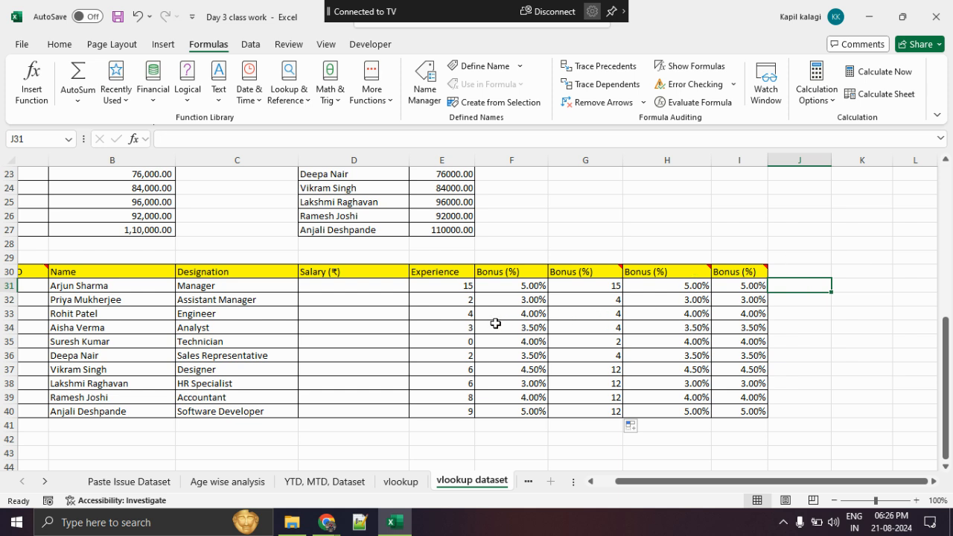
Compare the experience values and looked-up bonuses in rows 33 and 34 with Table 3's thresholds 2 and 5
drag(452, 321, 599, 325)
drag(454, 313, 617, 313)
scroll(769, 320, up, 7)
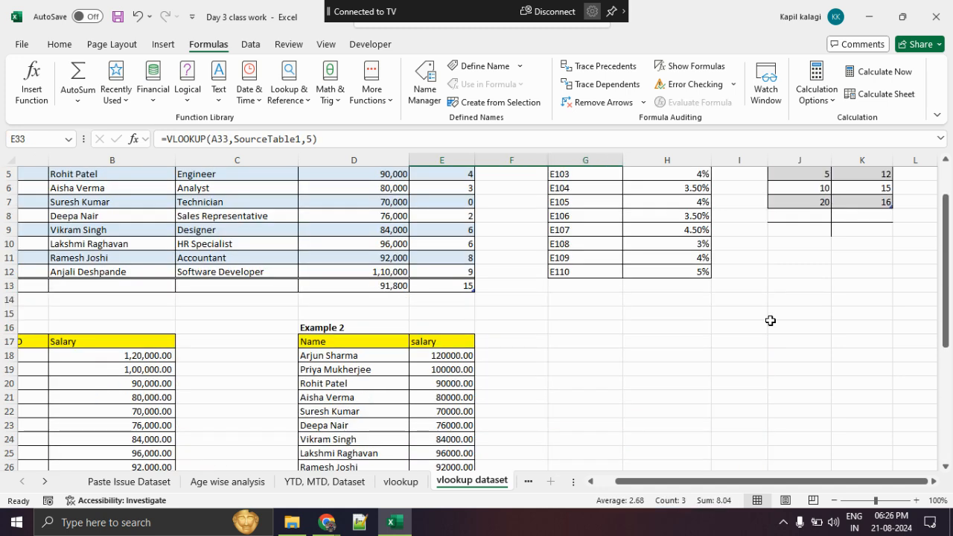
click(817, 216)
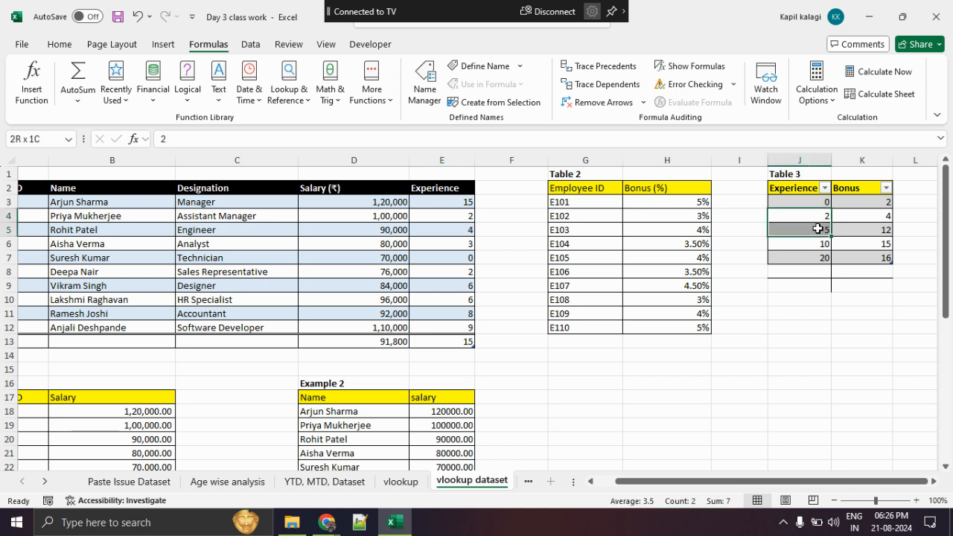
click(860, 217)
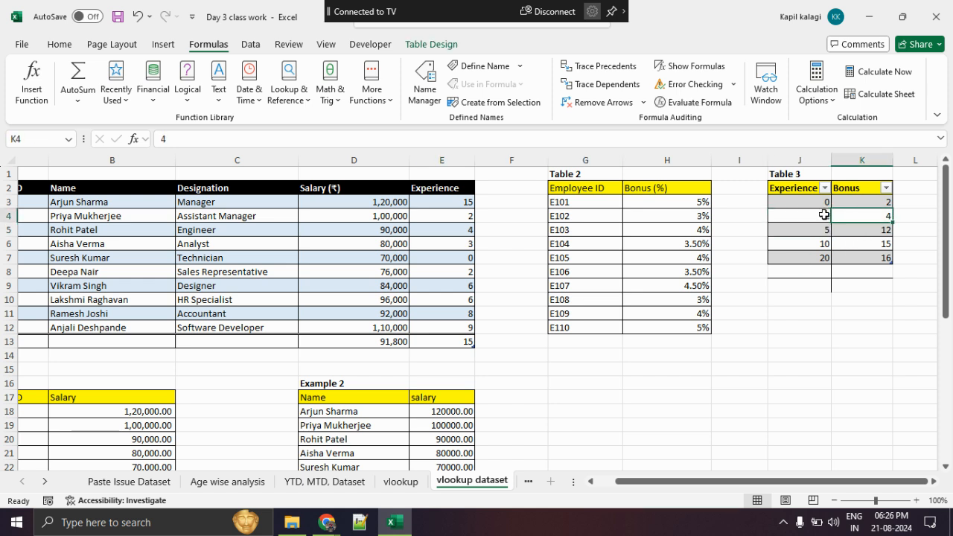
mouse_move(834, 208)
mouse_down()
mouse_move(814, 232)
mouse_move(837, 211)
mouse_up()
key(Escape)
key(ctrl+1)
click(833, 226)
mouse_move(738, 207)
mouse_down()
mouse_move(793, 206)
mouse_move(784, 196)
mouse_move(772, 215)
mouse_move(804, 239)
mouse_move(768, 227)
mouse_move(775, 251)
mouse_move(736, 260)
mouse_move(804, 258)
mouse_move(792, 270)
mouse_up()
key(Escape)
scroll(580, 303, down, 6)
scroll(543, 301, down, 2)
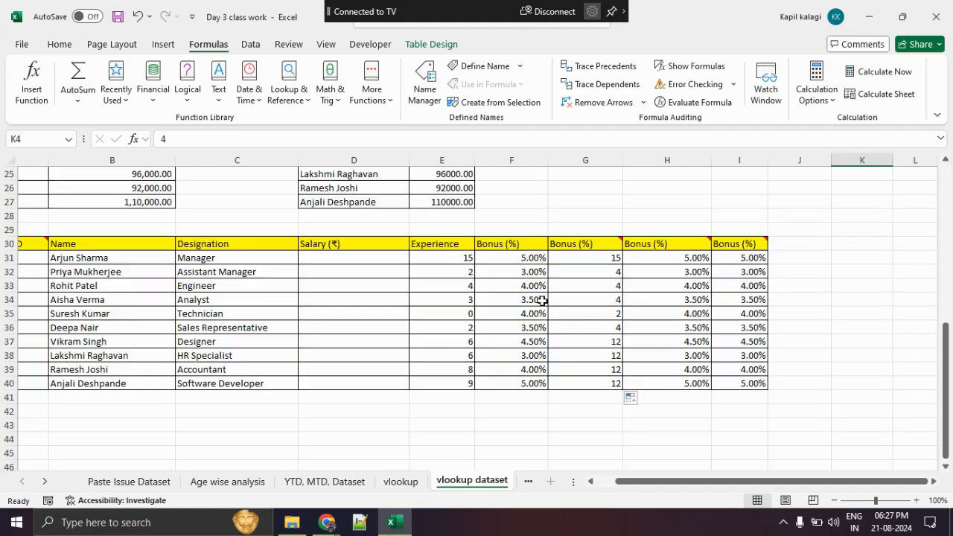
Check the looked-up bonus for the experience in E31 against Table 3's thresholds 10 and 20
key(ctrl+1)
click(501, 324)
mouse_move(453, 450)
mouse_down()
mouse_move(521, 451)
mouse_move(499, 469)
mouse_up()
mouse_move(456, 185)
mouse_down()
mouse_move(506, 195)
mouse_move(488, 210)
mouse_up()
key(Escape)
scroll(792, 256, up, 5)
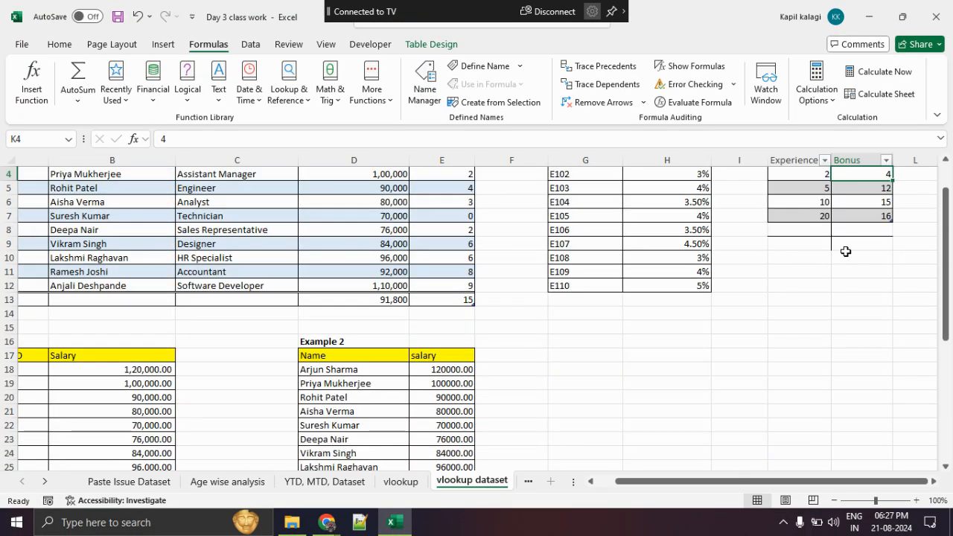
click(817, 208)
drag(817, 208, 820, 217)
click(869, 204)
scroll(593, 264, down, 4)
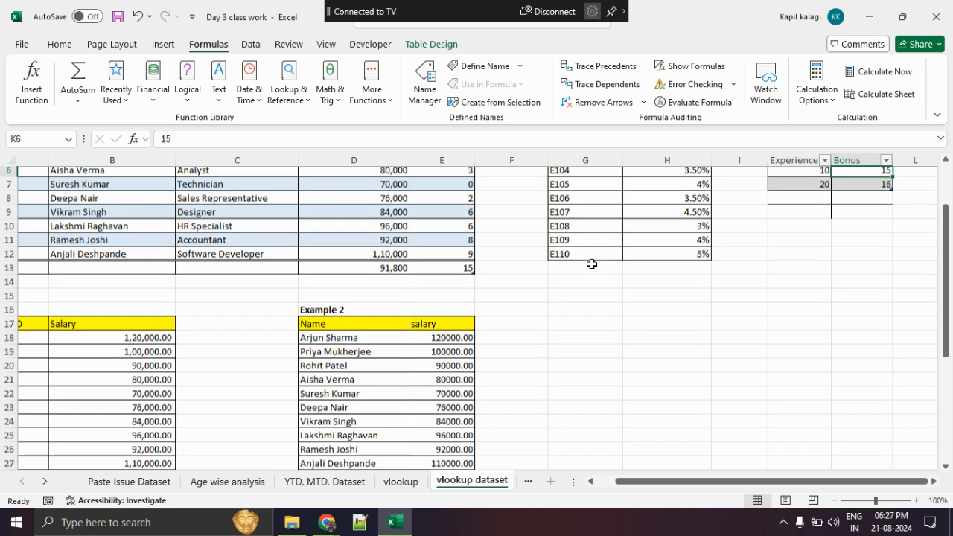
Examine how Table 3's experience threshold of 5 leads to the bonus of 12
scroll(596, 262, up, 5)
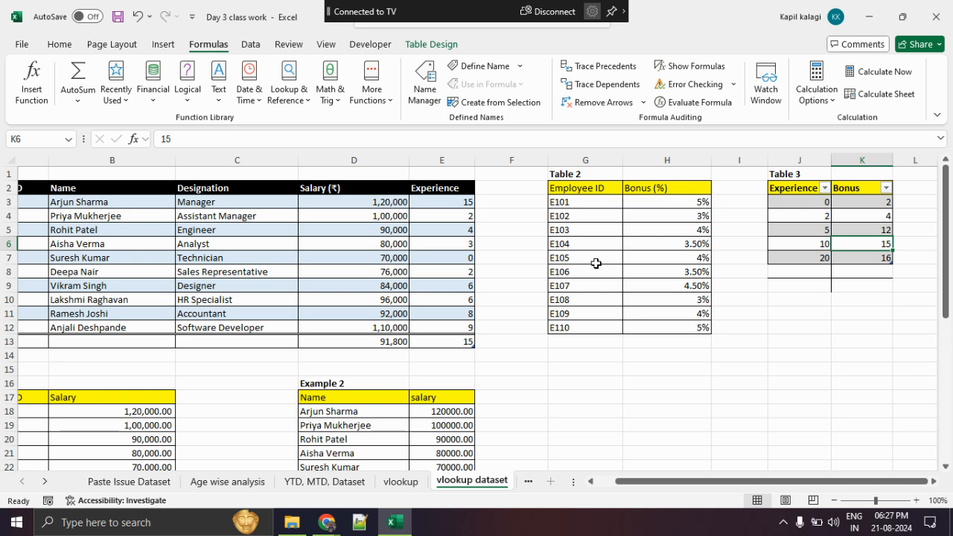
key(ctrl+1)
click(784, 220)
mouse_move(710, 184)
mouse_down()
mouse_move(680, 176)
mouse_move(723, 196)
mouse_move(778, 197)
mouse_move(771, 186)
mouse_move(775, 207)
mouse_up()
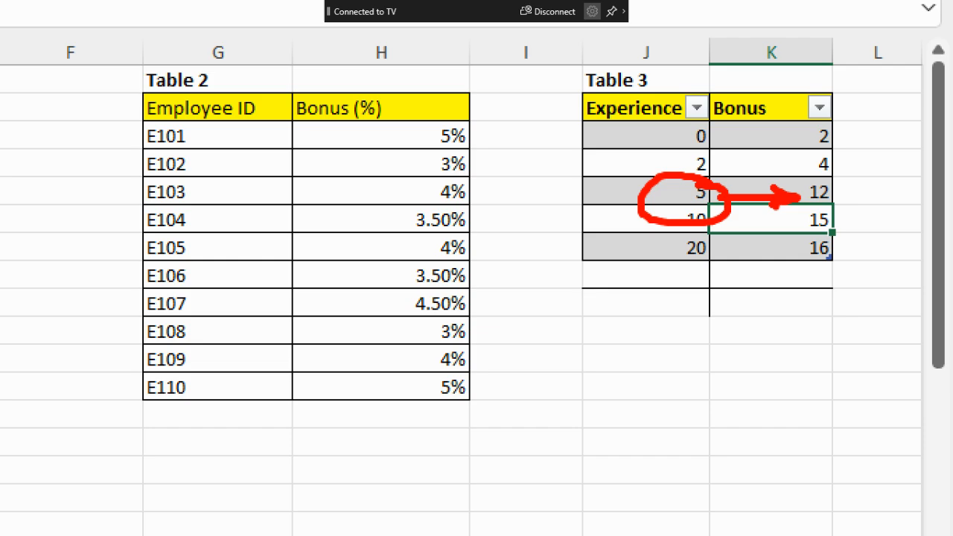
key(Escape)
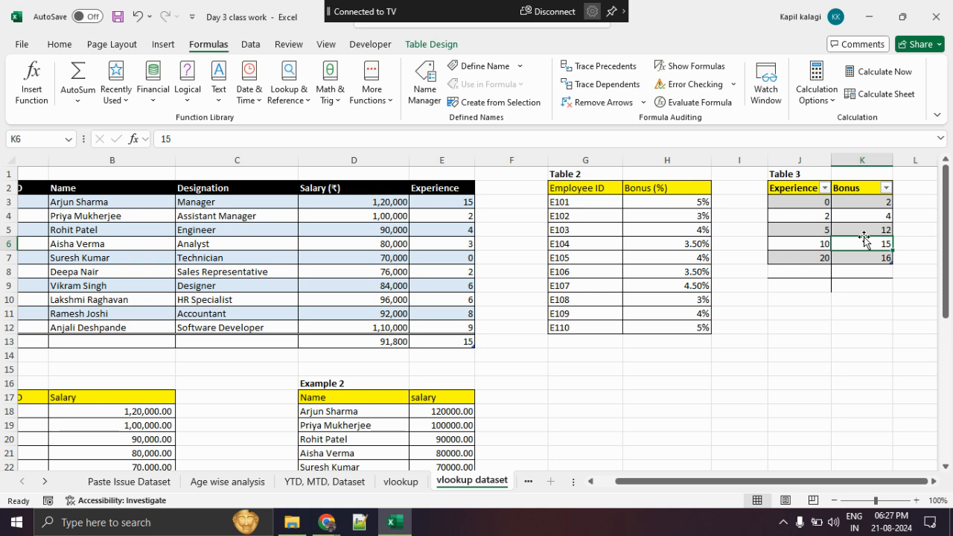
Review the salary lookup cells in Example 1 and Example 2, plus the bonus columns in Example 3
scroll(673, 310, down, 4)
drag(134, 244, 122, 313)
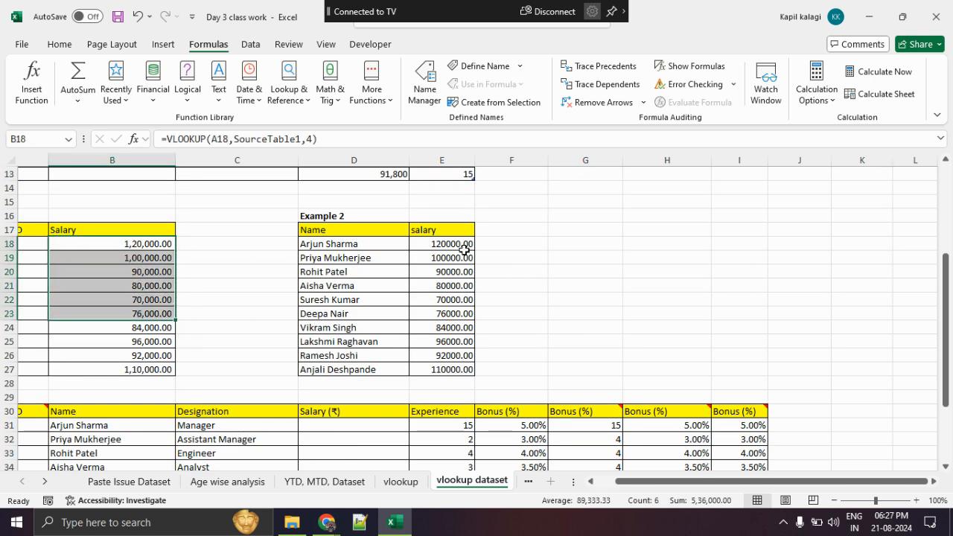
drag(464, 250, 446, 342)
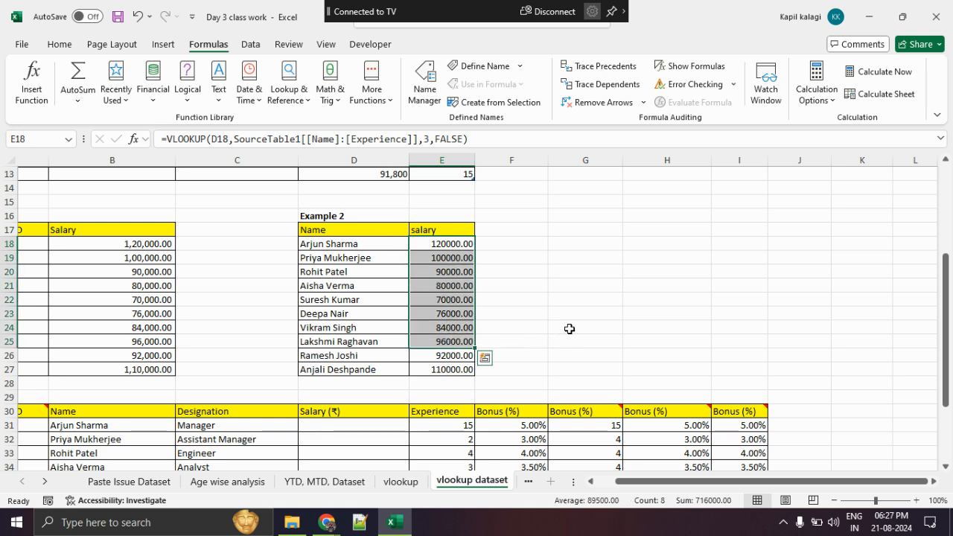
scroll(569, 329, down, 5)
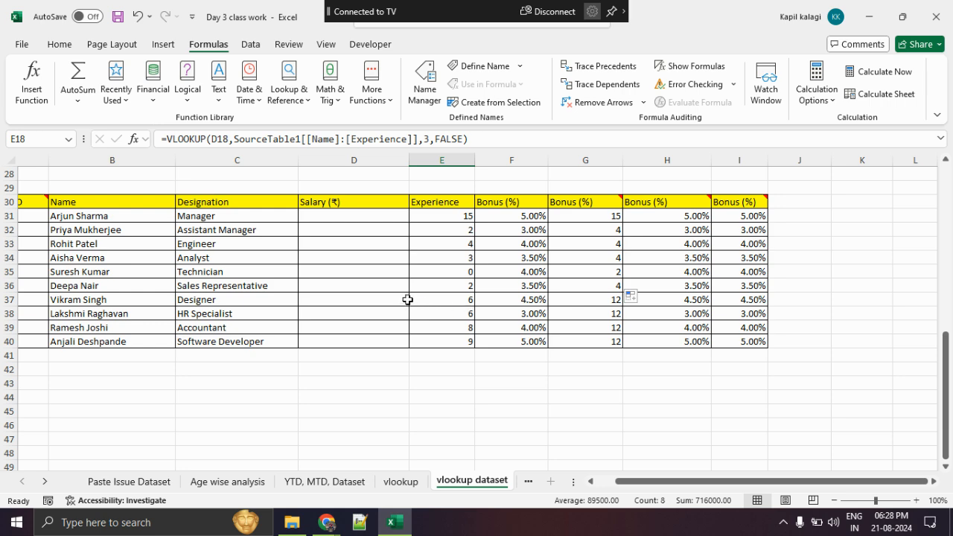
scroll(407, 300, up, 3)
scroll(447, 309, up, 1)
scroll(454, 346, down, 1)
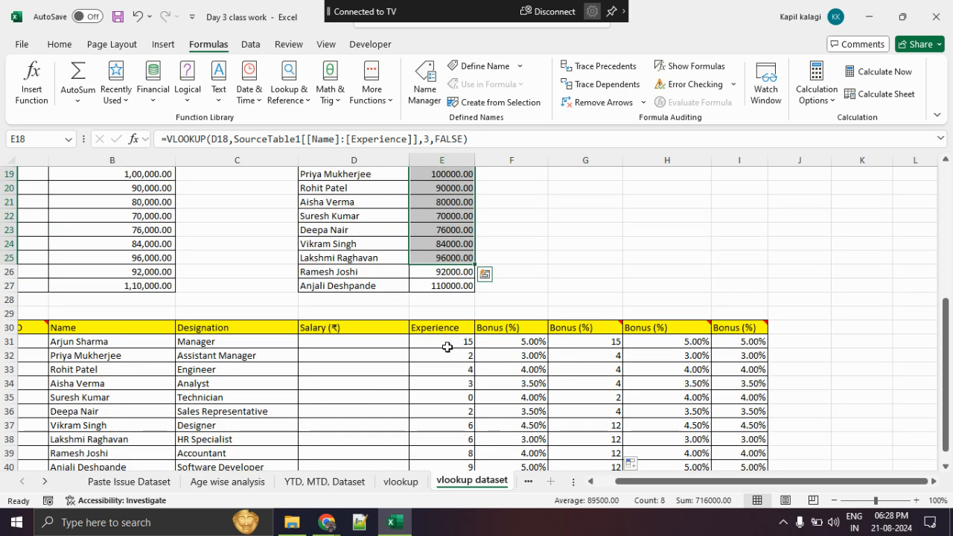
scroll(372, 338, down, 2)
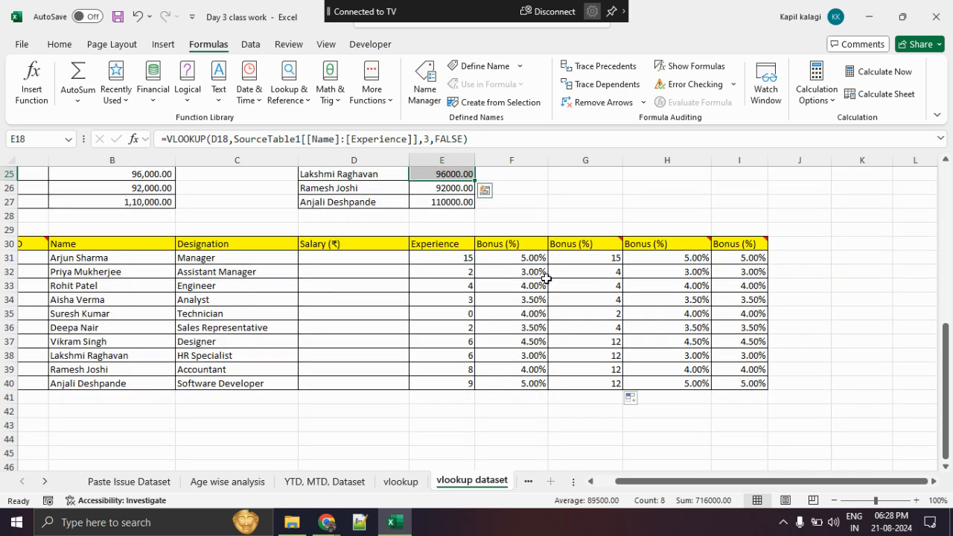
Compare the data range of Table 2 with the experience and bonus range of Table 3
scroll(573, 276, up, 5)
scroll(598, 274, up, 3)
drag(585, 205, 645, 323)
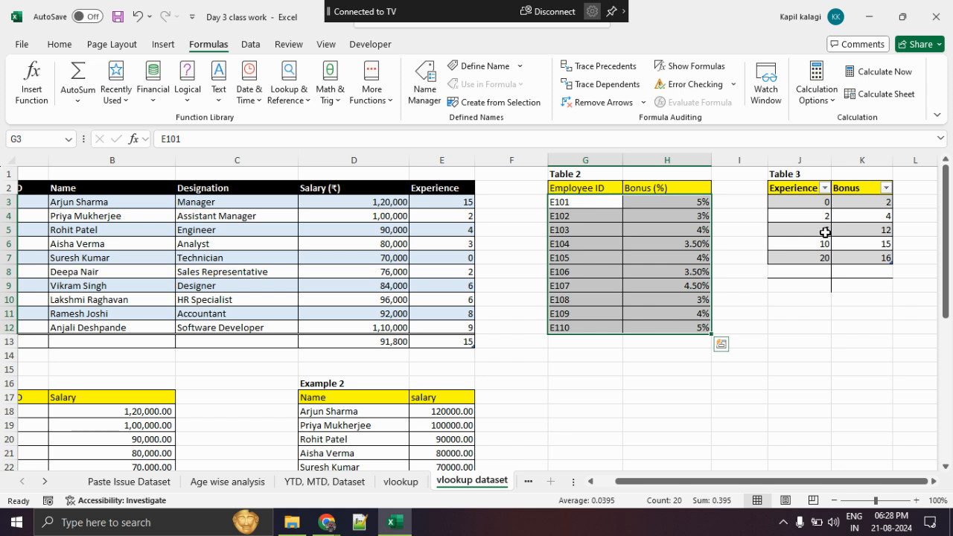
drag(811, 203, 856, 266)
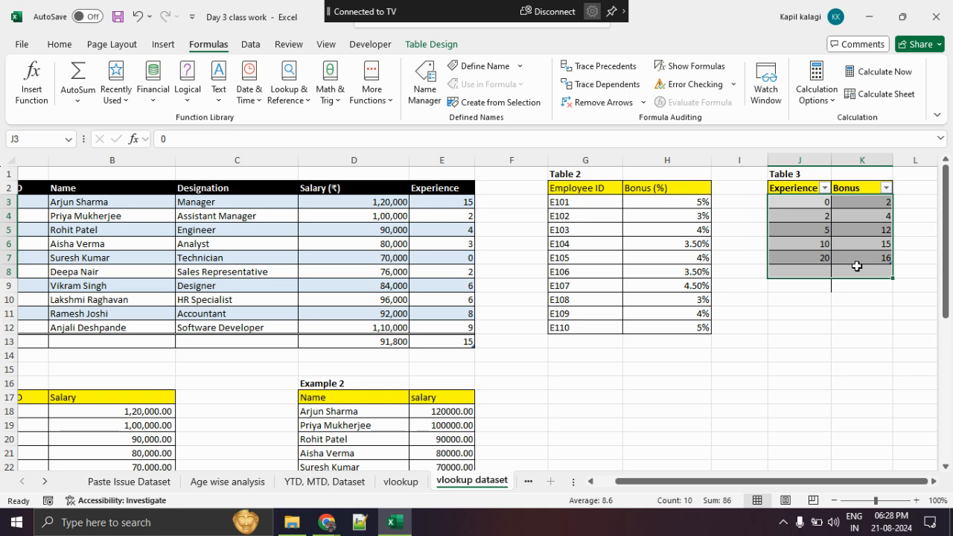
Clear the existing Bonus (%) values from column H of Example 3, starting at H31
scroll(662, 274, down, 7)
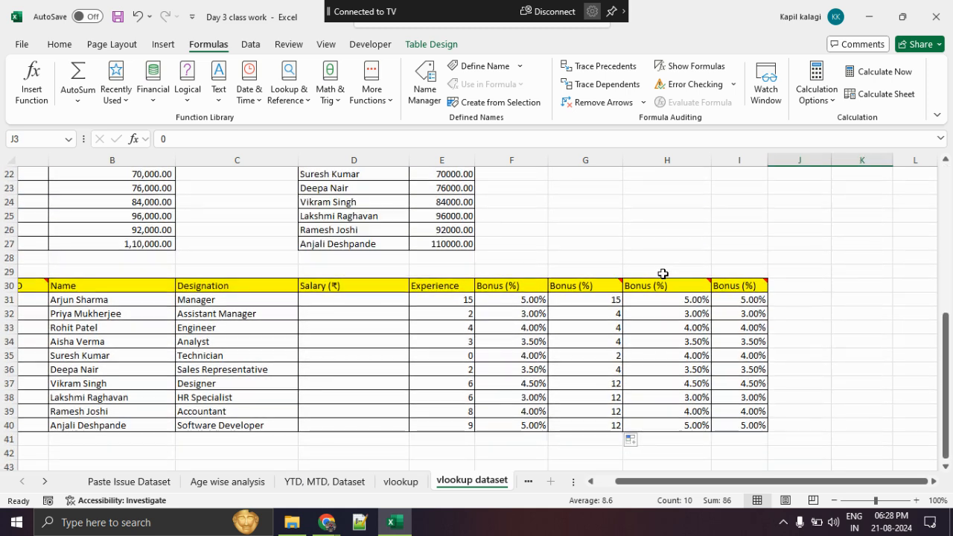
drag(669, 300, 659, 479)
key(Delete)
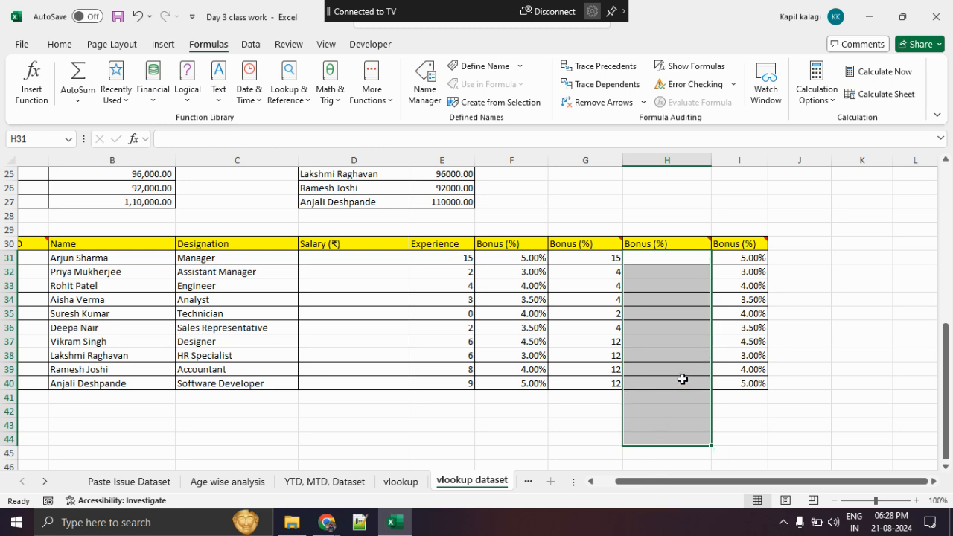
Examine the Example 3 employee IDs against the empty Bonus (%) cells H31:H40 on the vlookup dataset sheet
scroll(681, 377, up, 6)
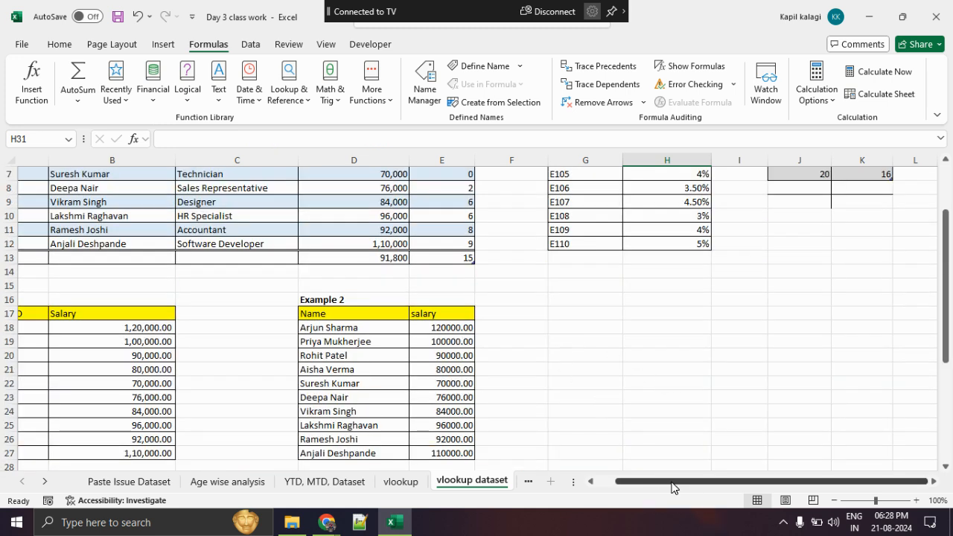
drag(673, 482, 611, 483)
scroll(298, 356, up, 2)
scroll(300, 356, down, 4)
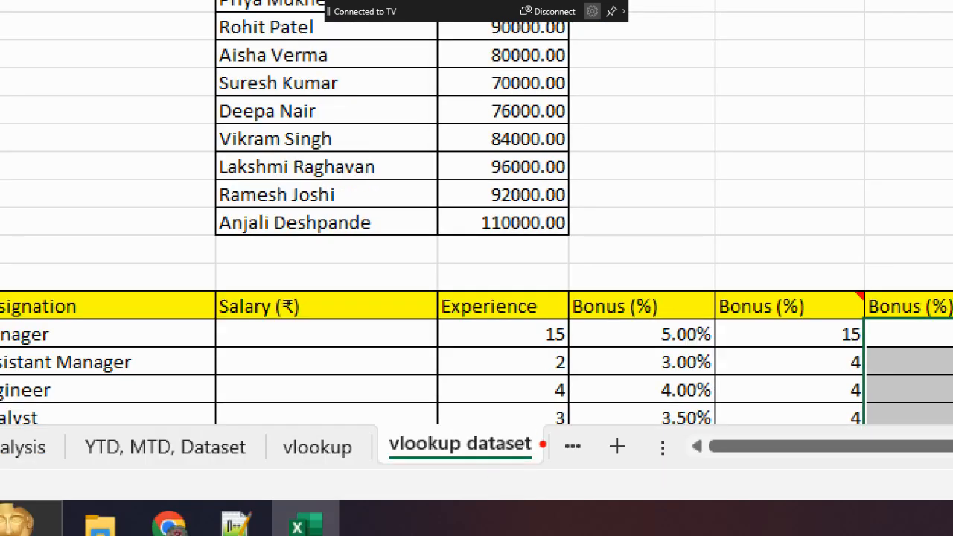
mouse_move(536, 431)
mouse_down()
mouse_move(558, 454)
mouse_move(466, 431)
mouse_up()
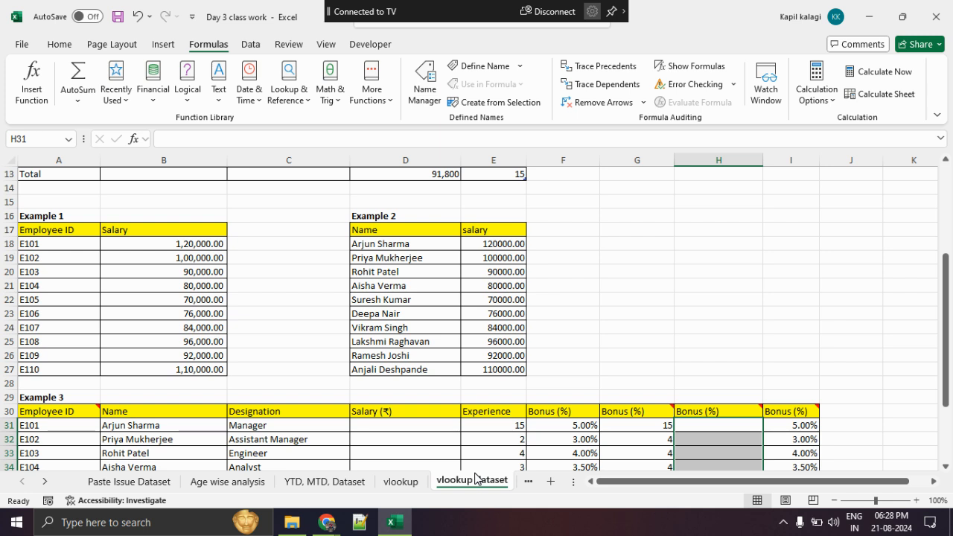
scroll(755, 360, down, 4)
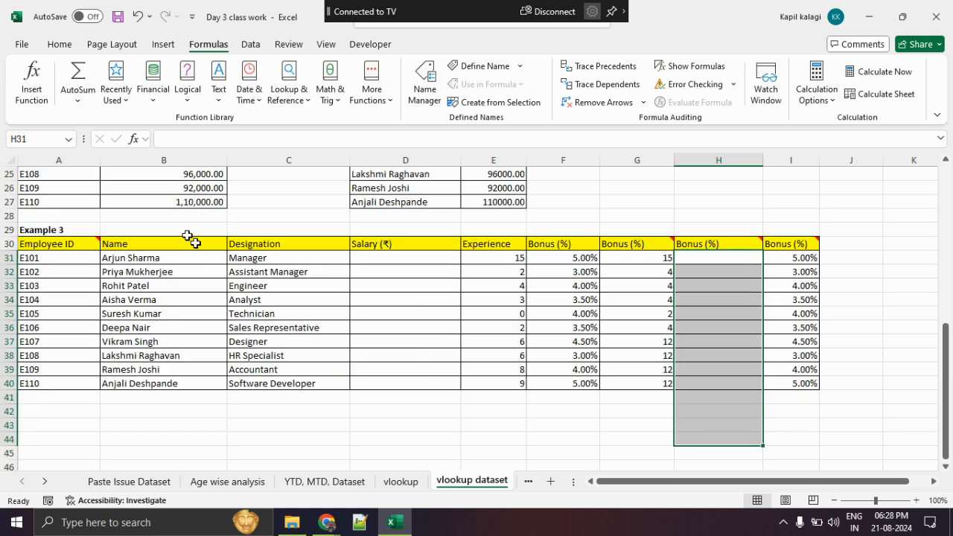
drag(70, 246, 74, 369)
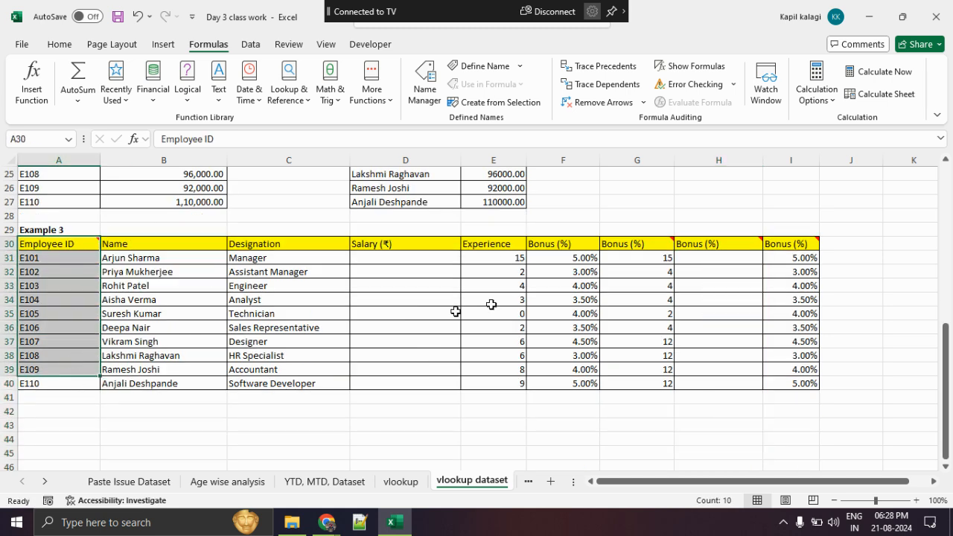
drag(718, 257, 719, 385)
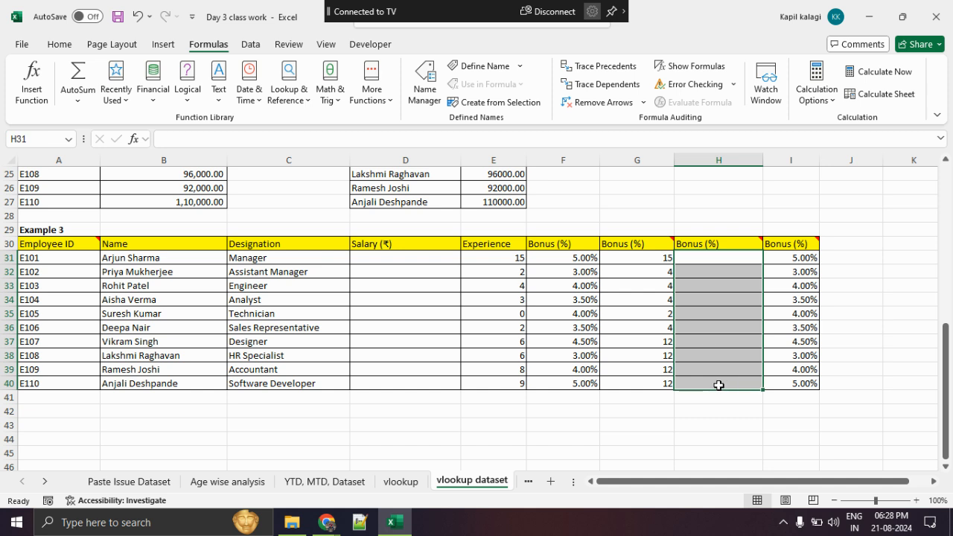
Inspect the employee ID and bonus table on the vlookup Table 2 sheet
click(527, 483)
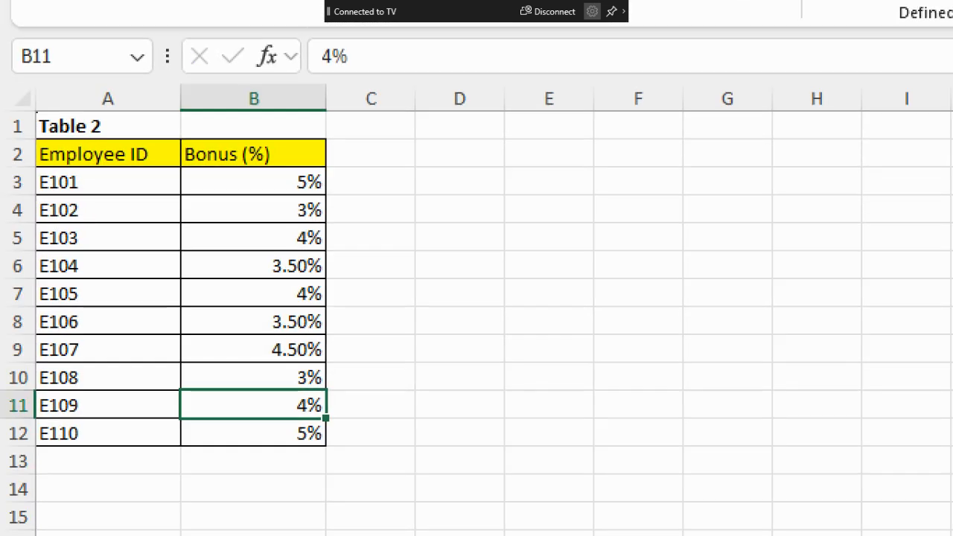
click(348, 153)
mouse_move(194, 109)
mouse_down()
mouse_move(2, 295)
mouse_move(473, 139)
mouse_move(128, 58)
mouse_up()
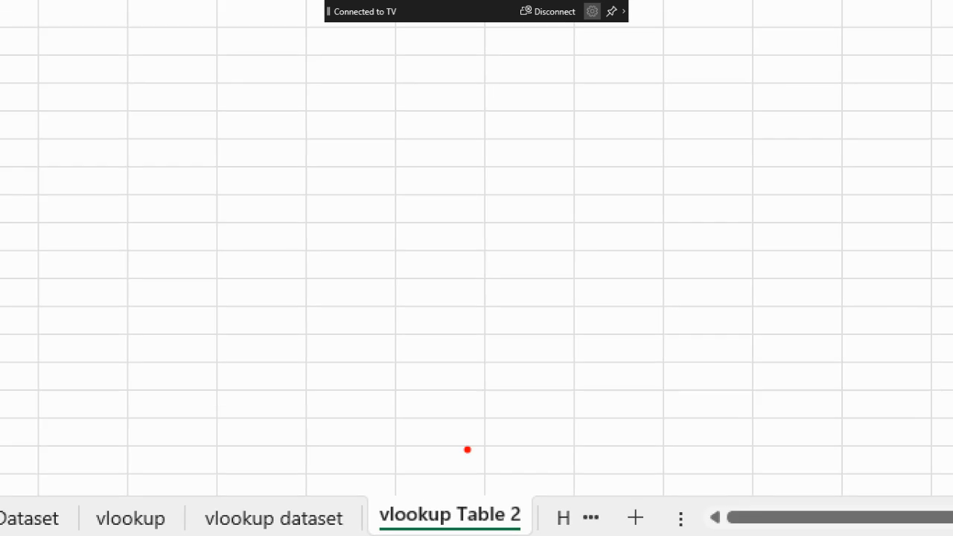
mouse_move(489, 468)
mouse_down()
mouse_move(378, 481)
mouse_move(413, 414)
mouse_up()
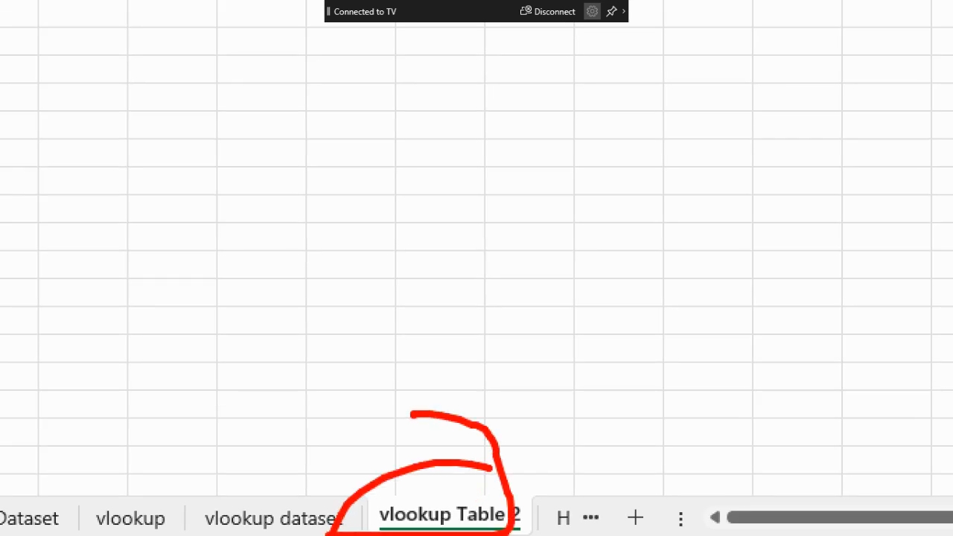
key(Escape)
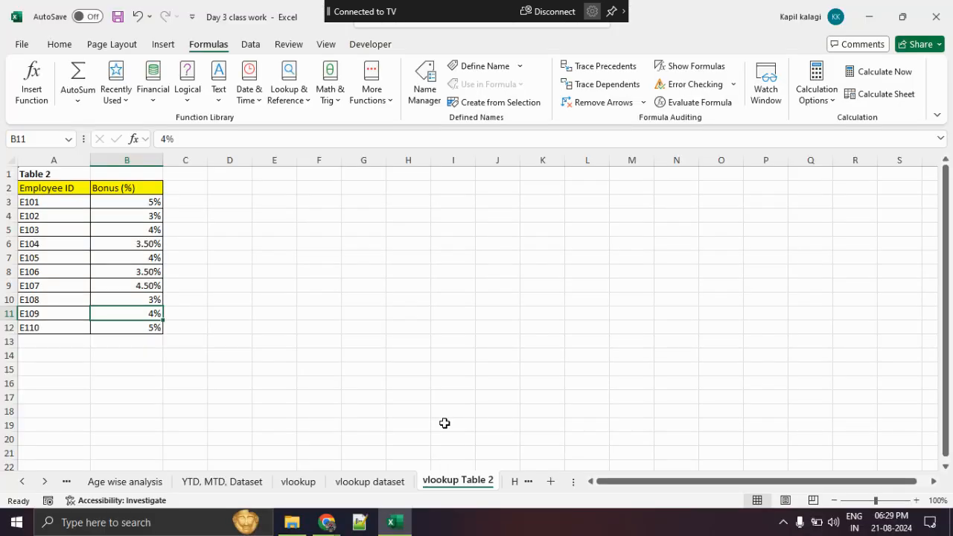
Return to the vlookup dataset sheet and examine the vertical layout of the empty Bonus (%) column H
click(383, 484)
click(716, 302)
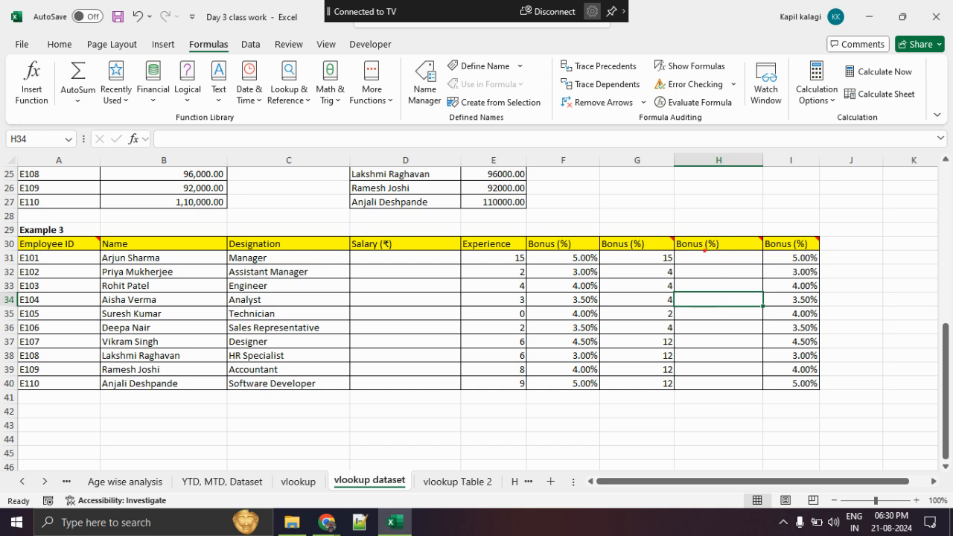
drag(694, 274, 745, 274)
drag(686, 310, 739, 310)
drag(697, 332, 756, 332)
mouse_move(703, 352)
mouse_down()
mouse_move(745, 355)
mouse_move(752, 378)
mouse_up()
drag(719, 409, 748, 408)
mouse_move(827, 222)
mouse_down()
mouse_move(838, 381)
mouse_move(854, 362)
mouse_up()
mouse_move(780, 183)
mouse_down()
mouse_move(810, 176)
mouse_move(865, 208)
mouse_move(907, 204)
mouse_up()
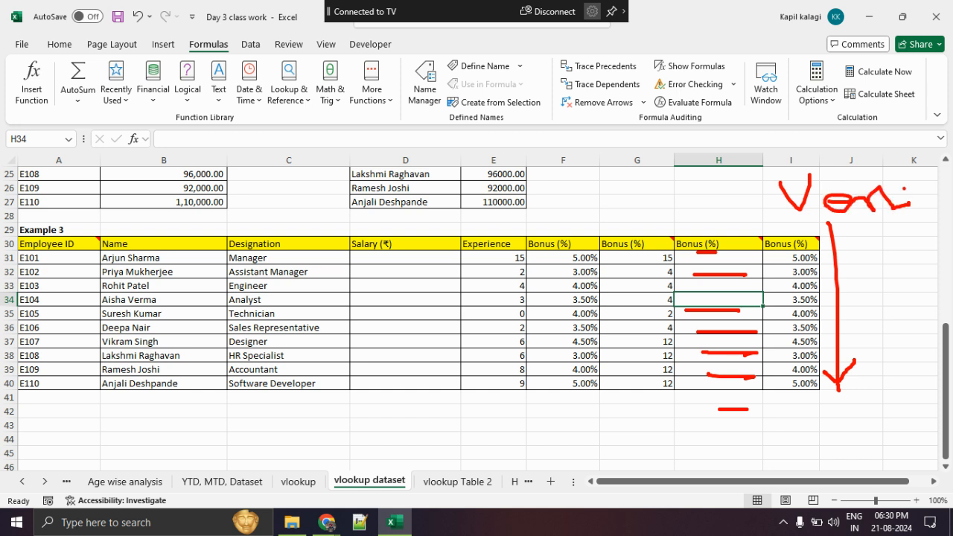
key(Escape)
Contrast the vertical lookup layout with a horizontal arrangement running across the Example 3 columns
drag(546, 206, 581, 209)
drag(601, 208, 823, 209)
drag(849, 211, 920, 210)
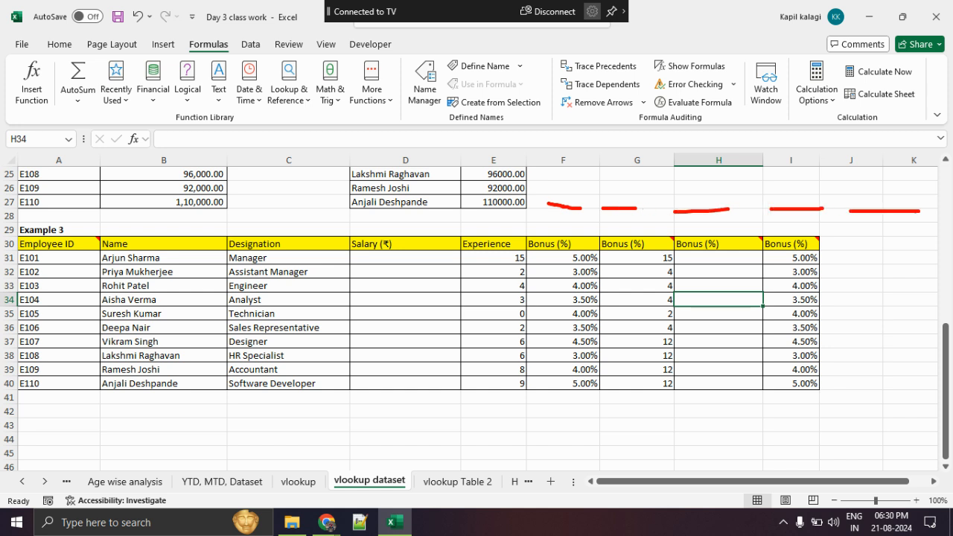
drag(564, 266, 859, 263)
mouse_move(836, 250)
mouse_down()
mouse_move(899, 272)
mouse_move(850, 291)
mouse_up()
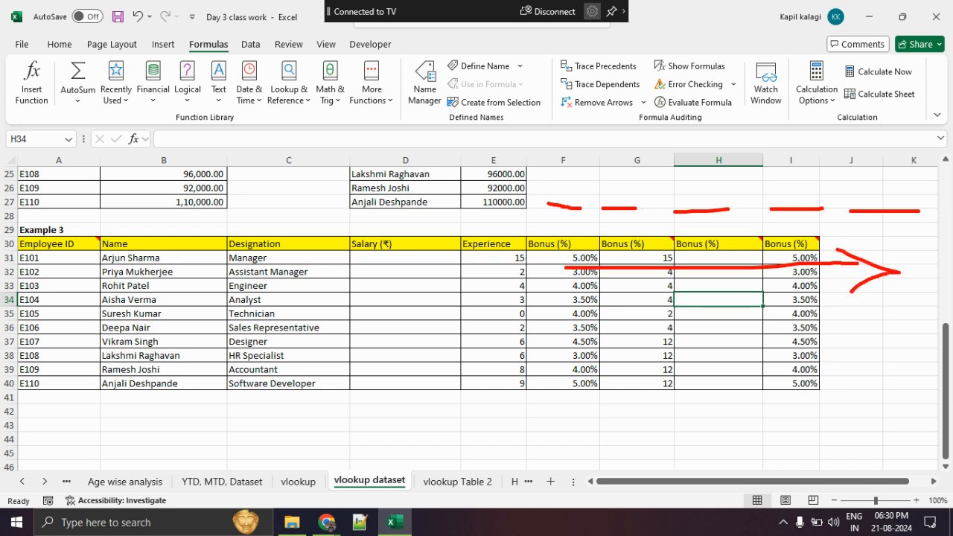
key(Escape)
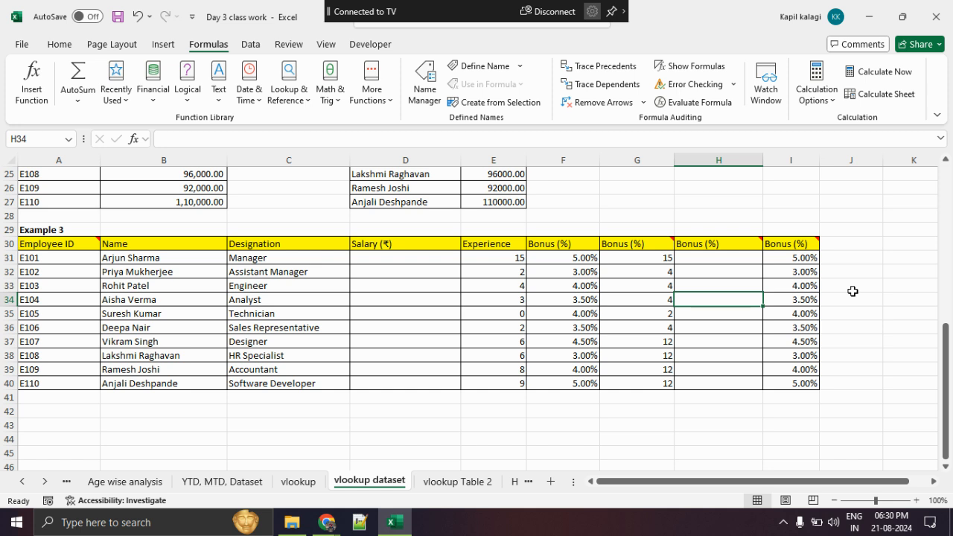
Insert a VLOOKUP function in H31 with the employee ID in A31 as its lookup value
click(703, 258)
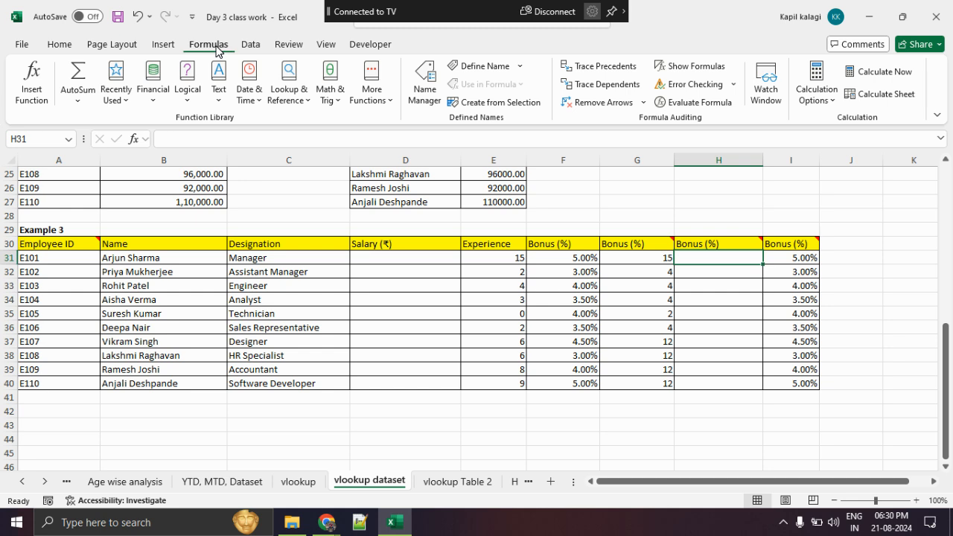
click(28, 93)
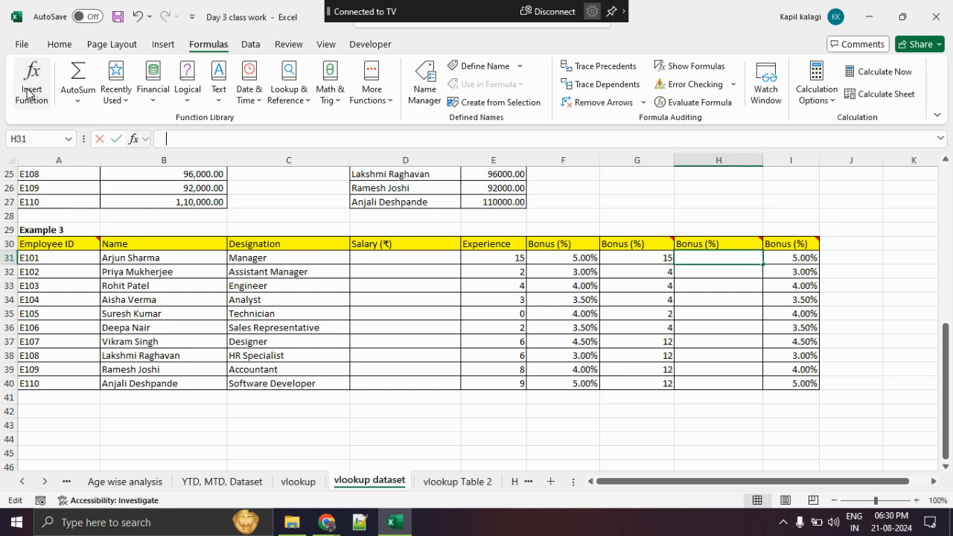
click(646, 316)
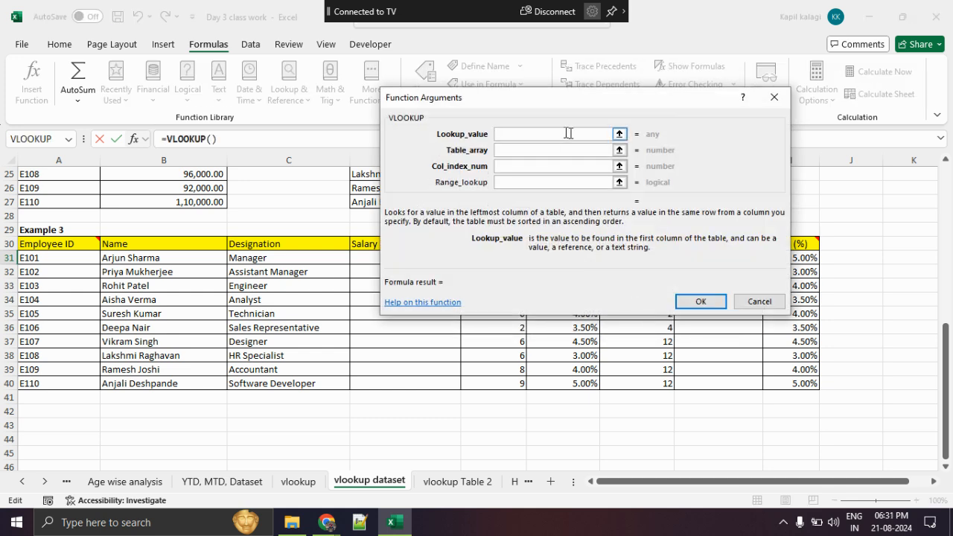
click(618, 134)
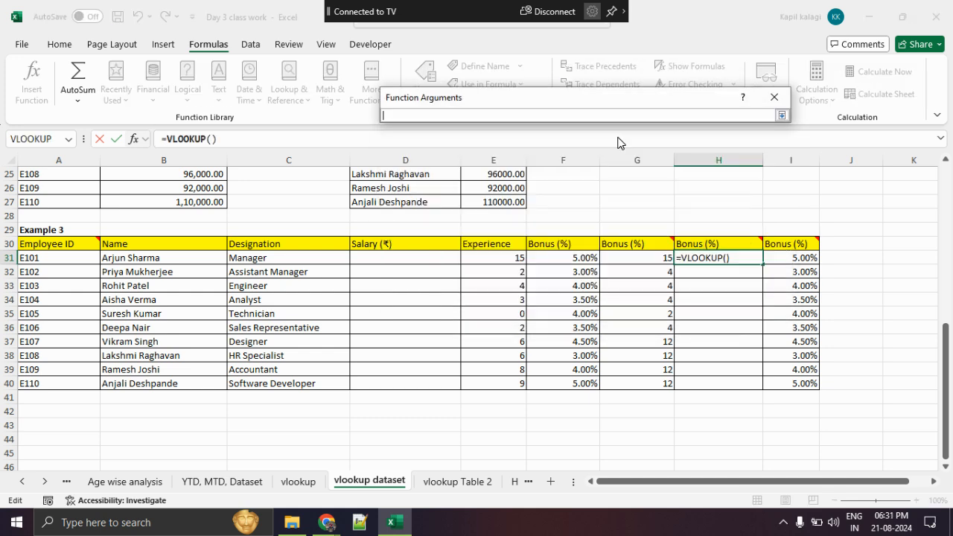
click(70, 258)
click(781, 116)
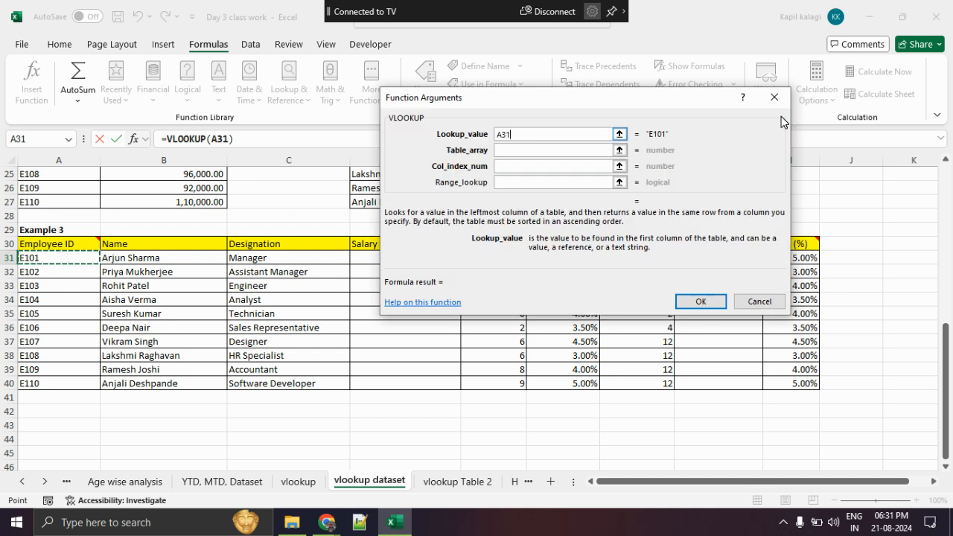
Set the VLOOKUP table array to the employee ID and bonus range A3:B12 on the vlookup Table 2 sheet
click(525, 149)
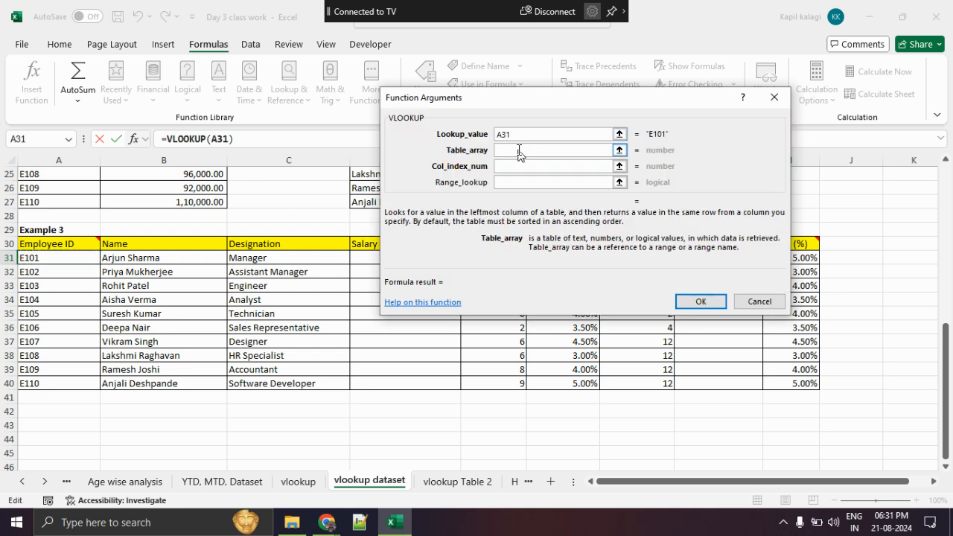
click(619, 150)
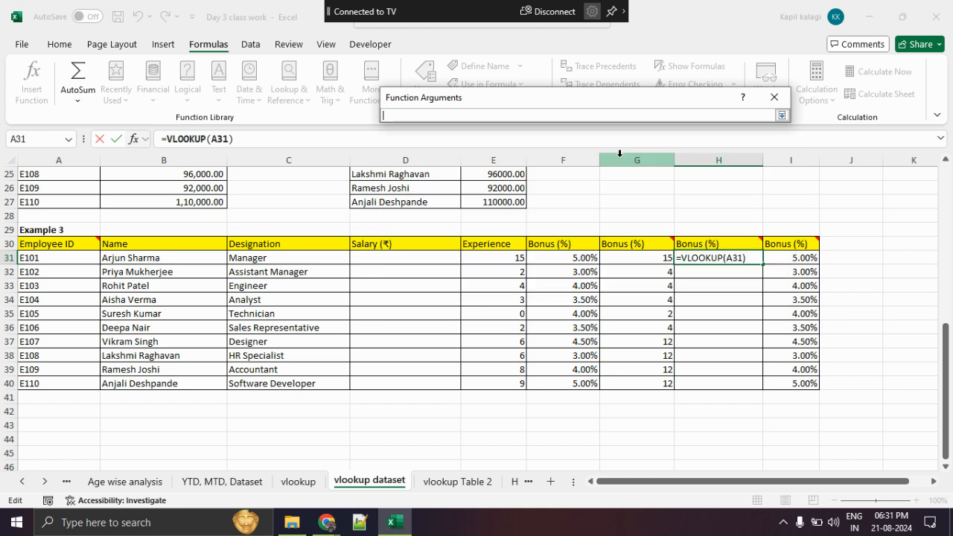
drag(493, 465, 448, 472)
click(462, 482)
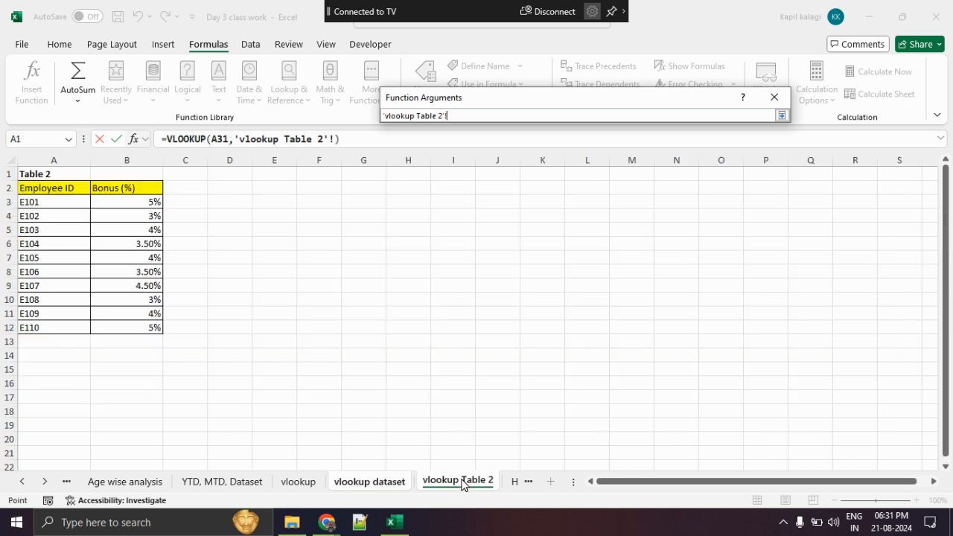
drag(32, 200, 147, 323)
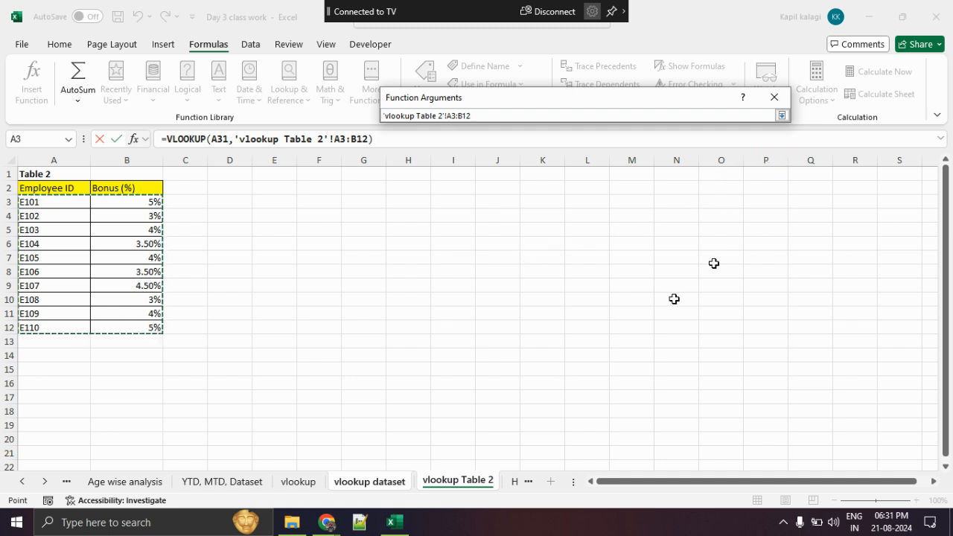
click(782, 116)
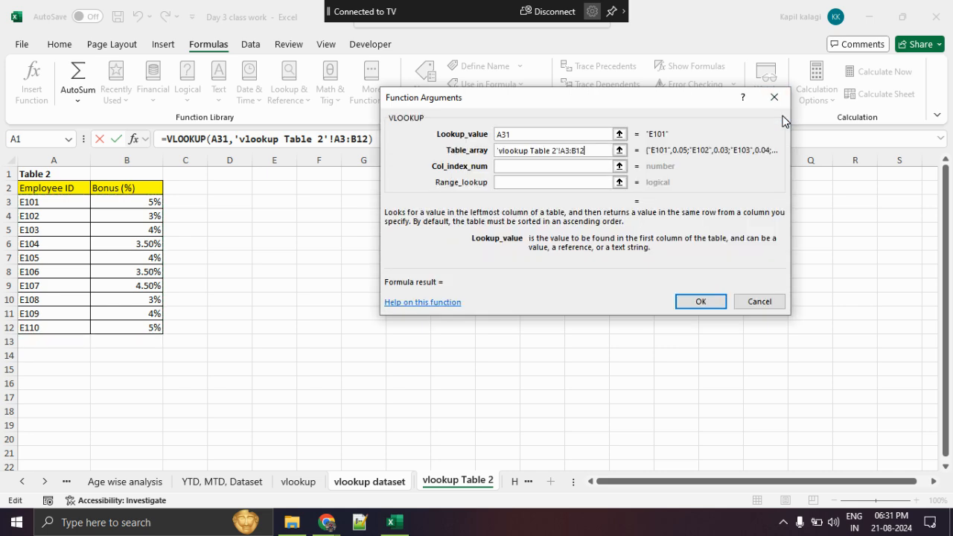
Mark the table array reference for emphasis and make it absolute as 'vlookup Table 2'!$A$3:$B$12
key(ctrl+1)
click(586, 157)
mouse_move(714, 154)
mouse_down()
mouse_move(446, 146)
mouse_move(749, 155)
mouse_move(585, 136)
mouse_up()
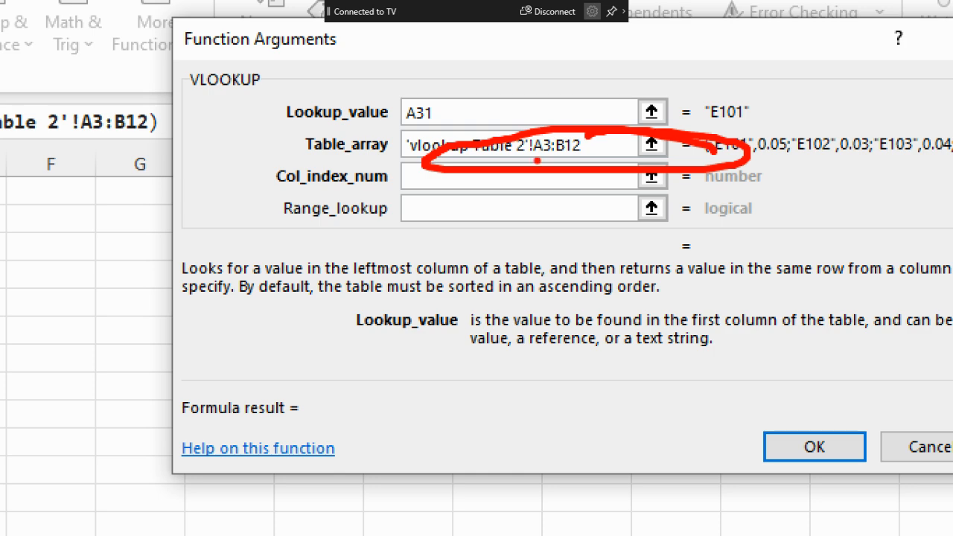
drag(534, 160, 625, 159)
drag(524, 182, 625, 180)
key(Escape)
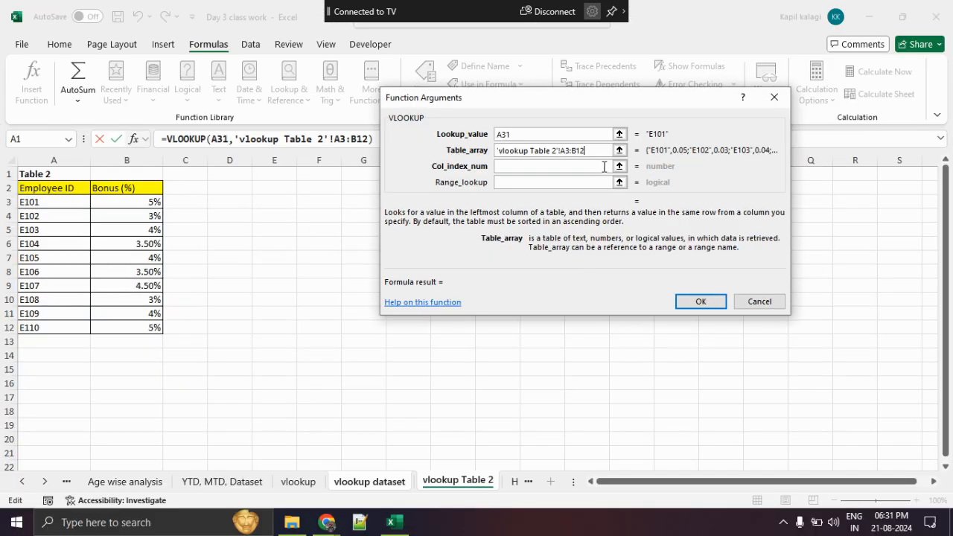
click(447, 154)
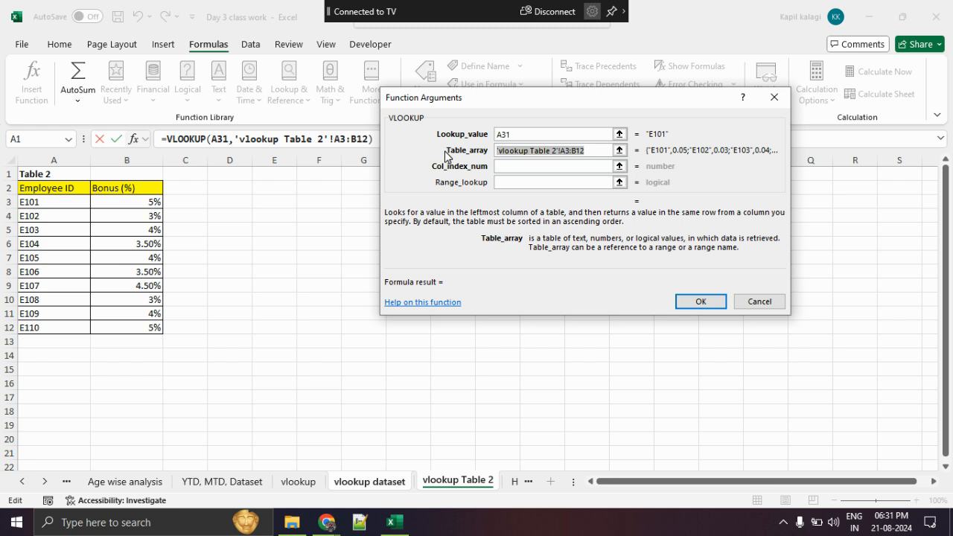
key(F4)
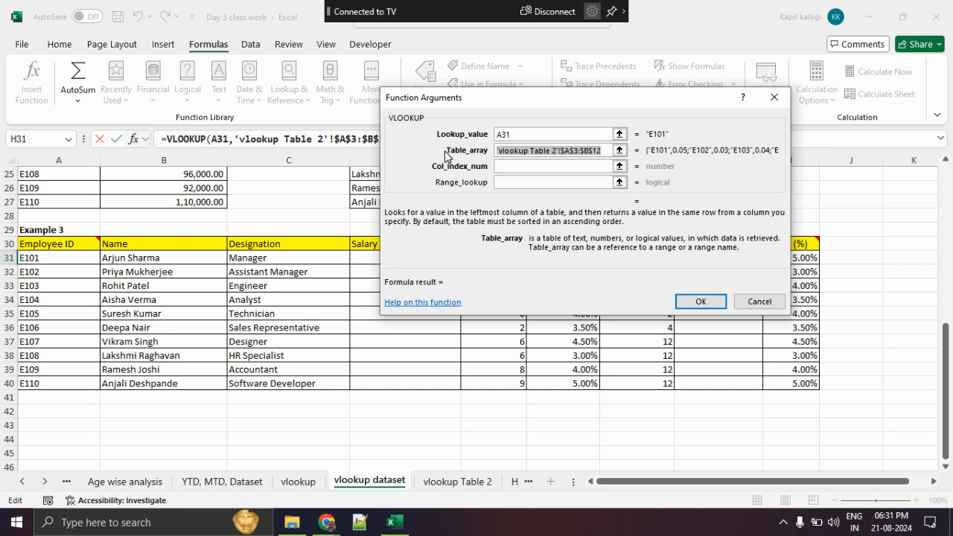
Set the column index number to 2, point out the result preview and enter the VLOOKUP formula in H31
click(514, 167)
click(517, 168)
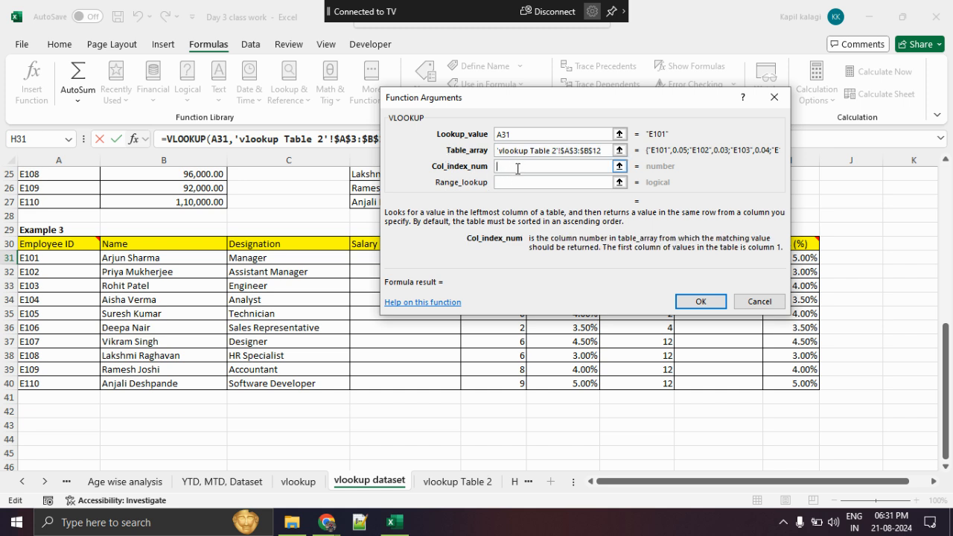
text(2)
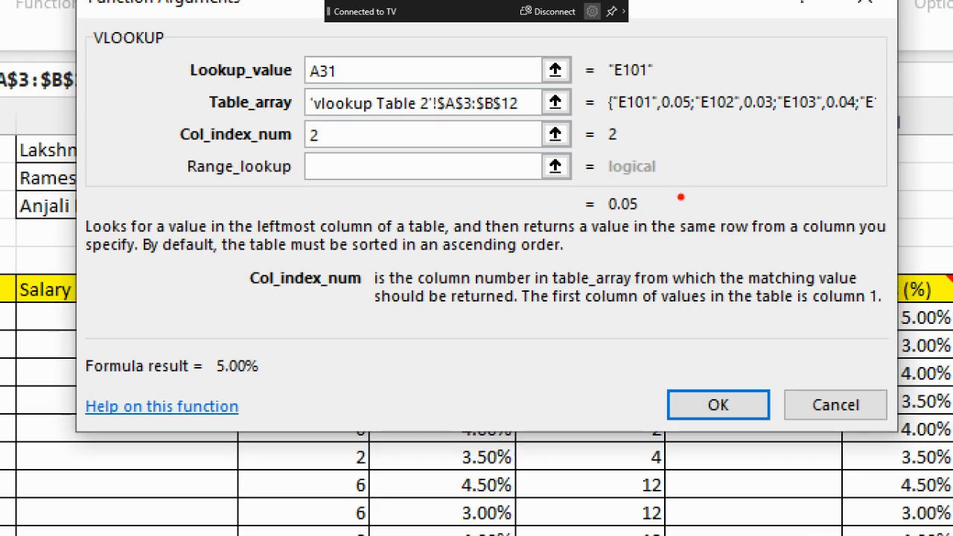
mouse_move(667, 190)
mouse_down()
mouse_move(680, 204)
mouse_move(603, 182)
mouse_up()
key(Escape)
click(682, 301)
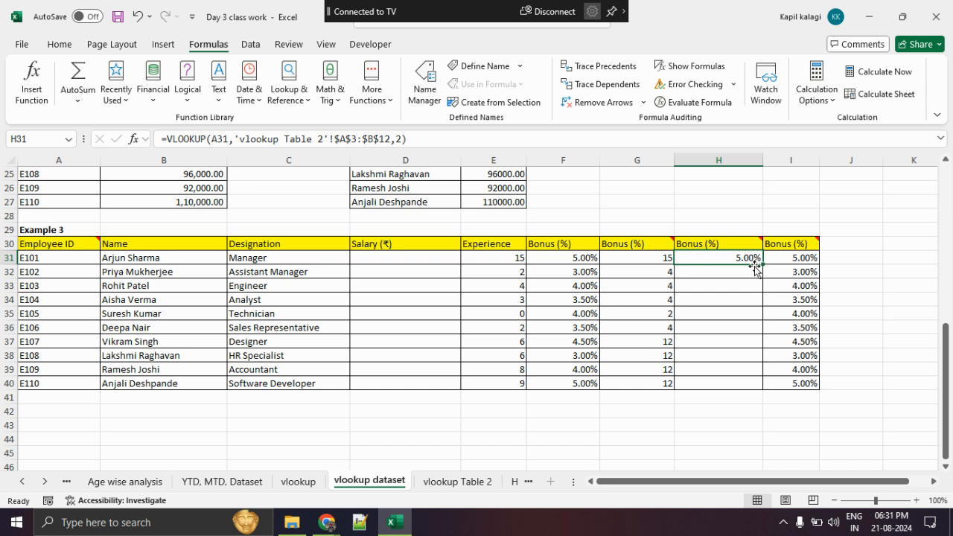
Fill the VLOOKUP formula down H31:H40 and review the filled Bonus (%) cells
double_click(764, 263)
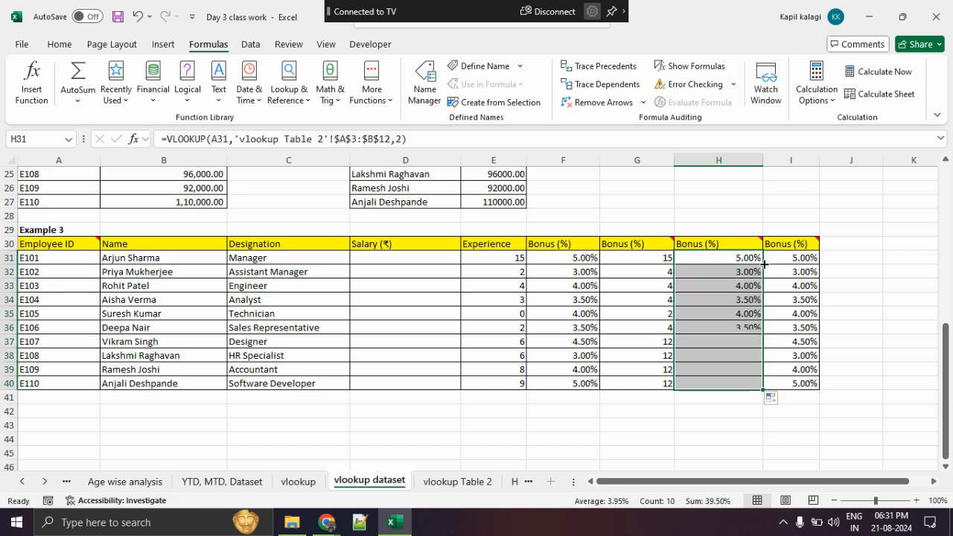
click(878, 272)
drag(748, 261, 744, 383)
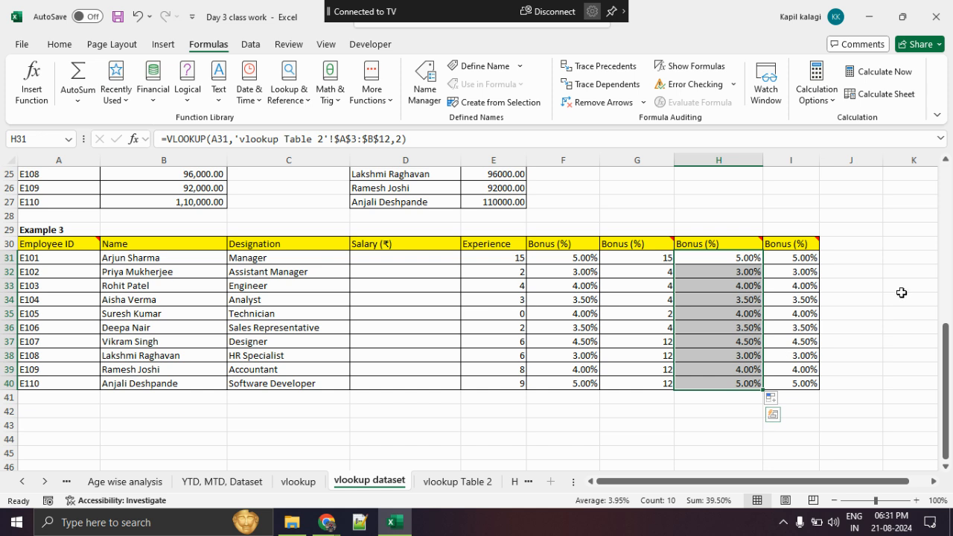
click(915, 273)
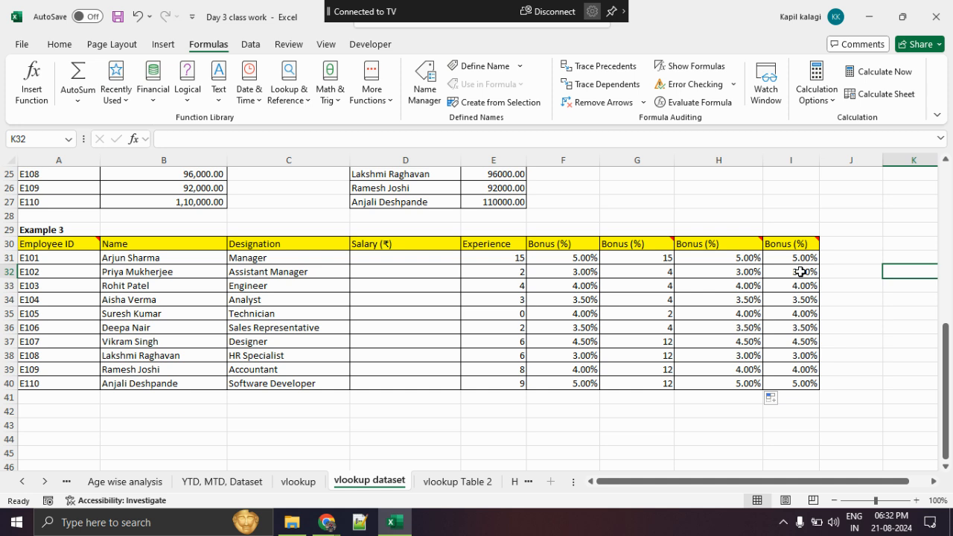
Switch to the Google Meet call, read through the in-call messages and close the side panel
key(alt+Tab)
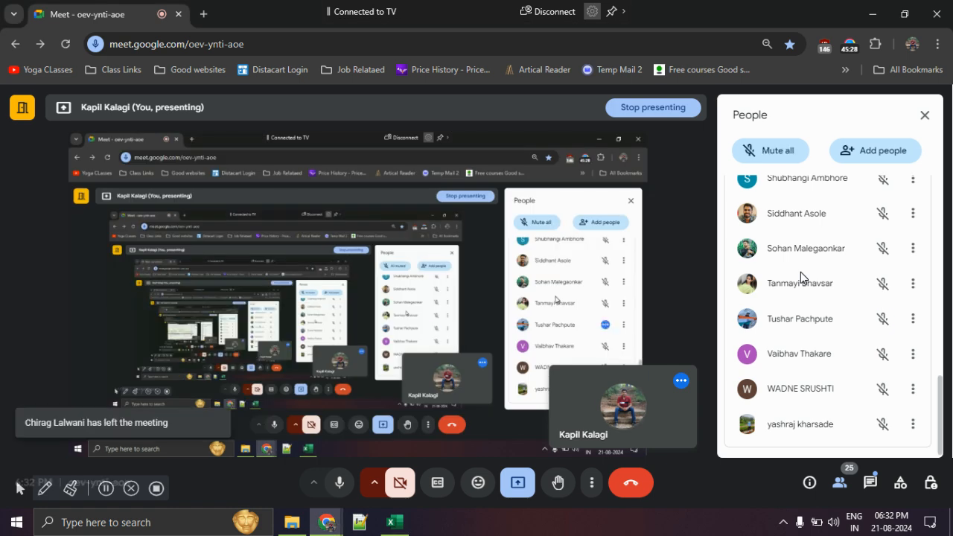
click(869, 482)
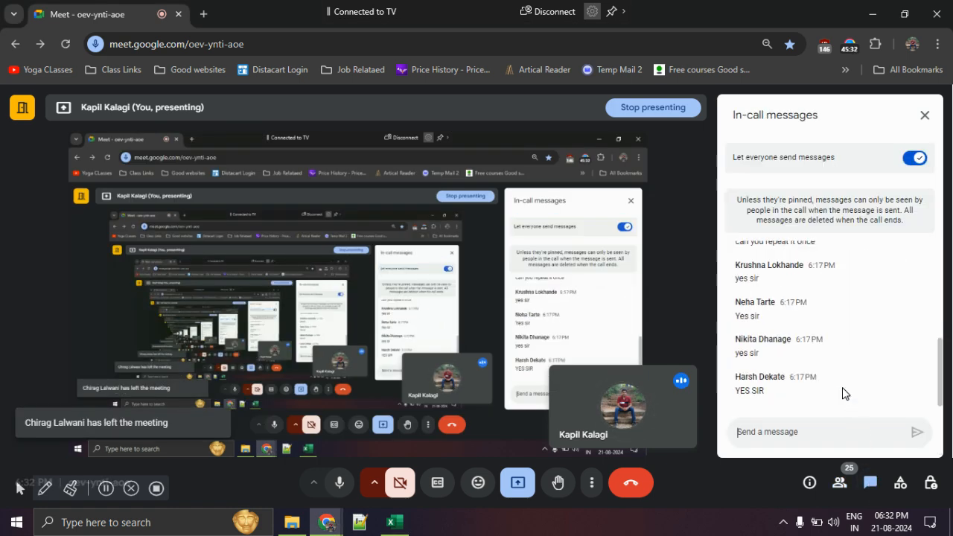
scroll(834, 361, up, 2)
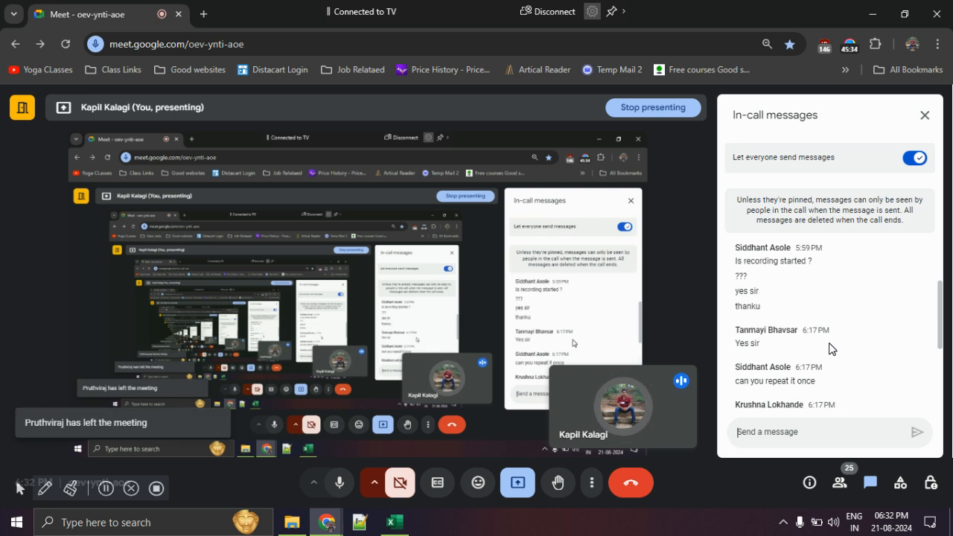
scroll(832, 349, up, 3)
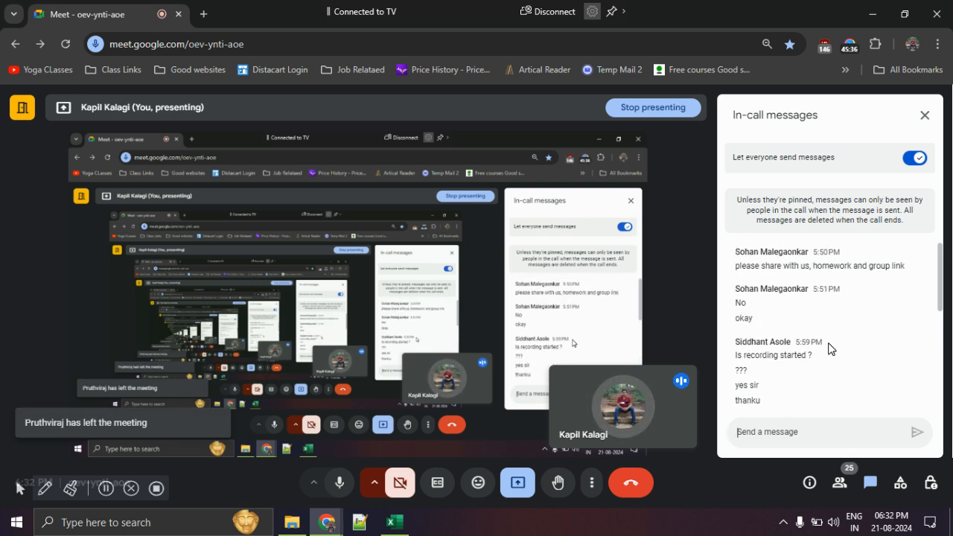
scroll(831, 349, down, 2)
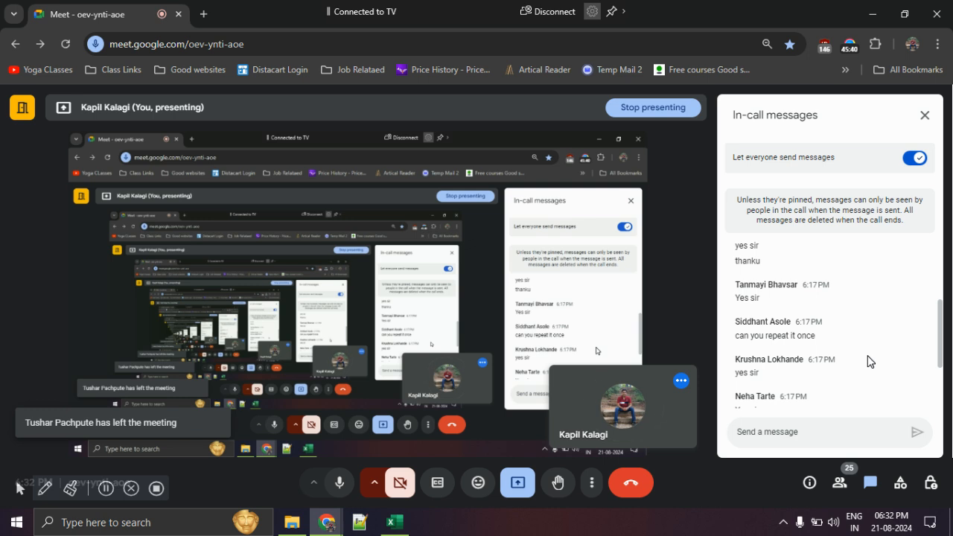
scroll(868, 361, down, 2)
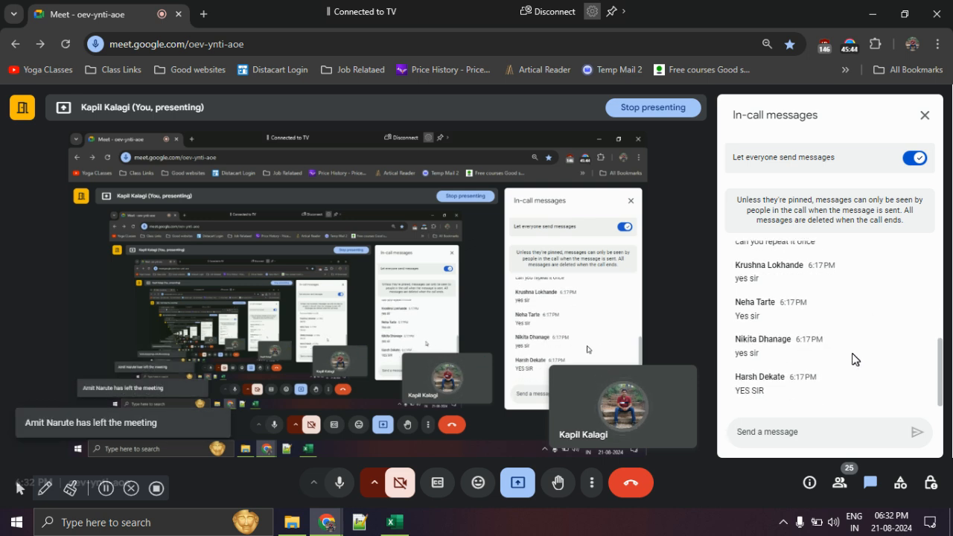
click(839, 484)
click(840, 483)
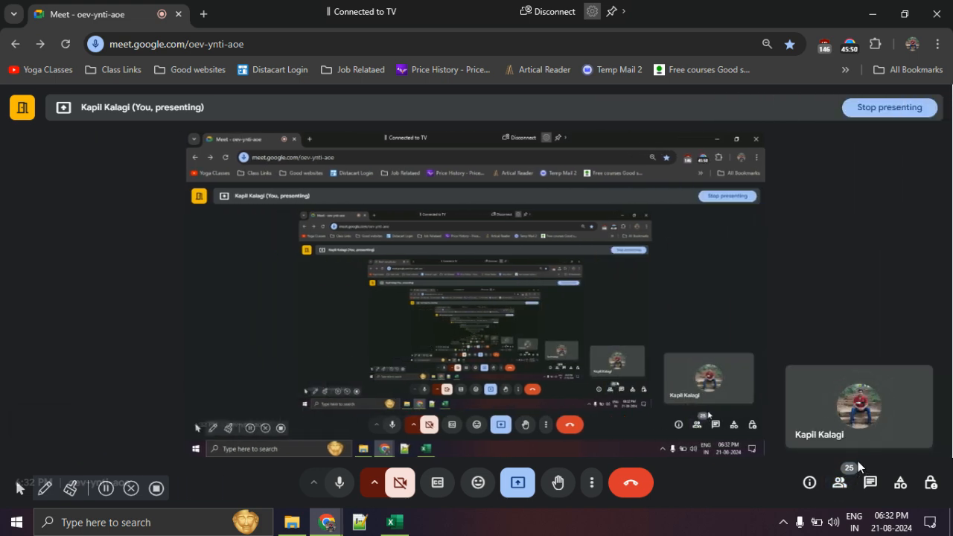
Return to the Excel workbook and examine the employee IDs and bonuses in Table 2 on the vlookup dataset sheet
key(alt+Tab)
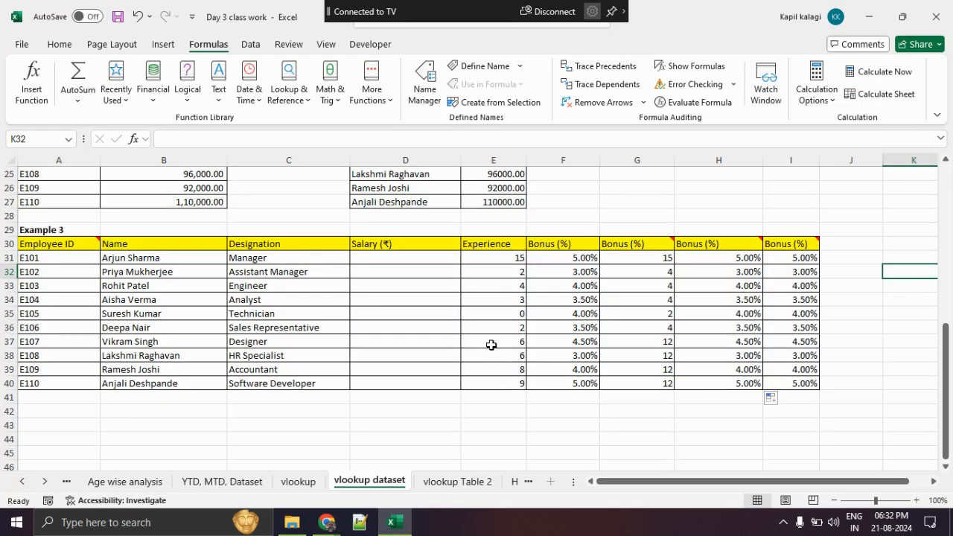
scroll(662, 354, up, 8)
drag(648, 206, 735, 327)
drag(636, 258, 706, 402)
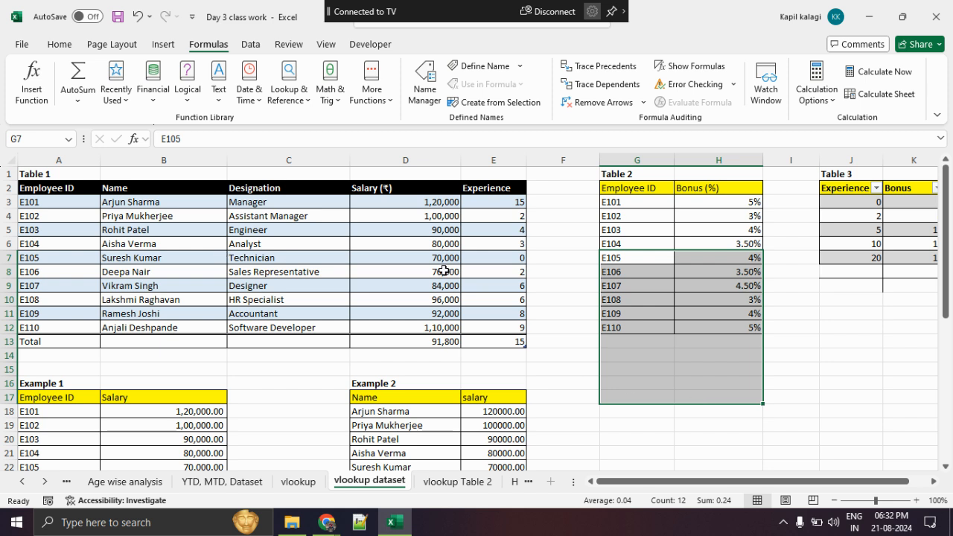
click(635, 324)
drag(650, 202, 720, 320)
click(562, 240)
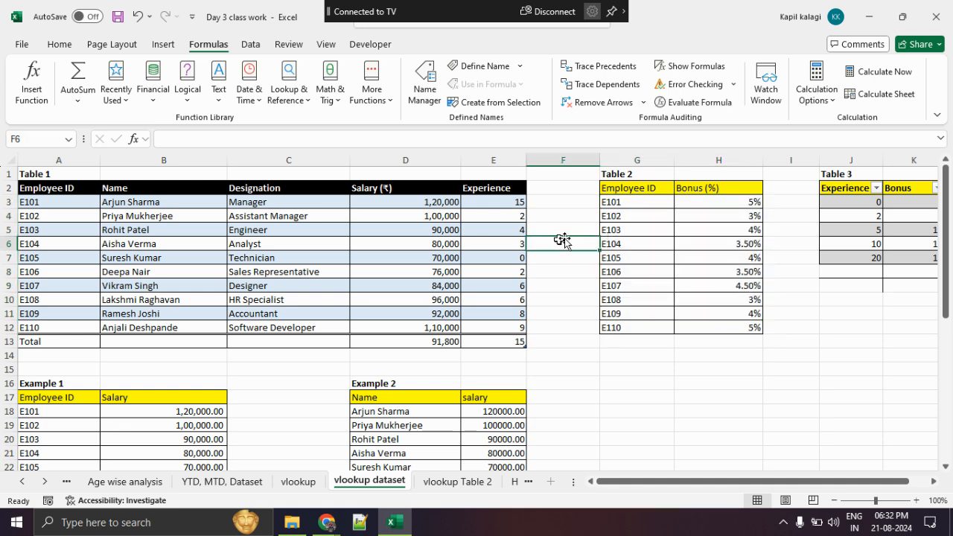
scroll(570, 234, down, 10)
scroll(570, 234, up, 10)
Convert the Table 2 range G2:H12 into an Excel table with headers
drag(634, 191, 698, 332)
click(164, 45)
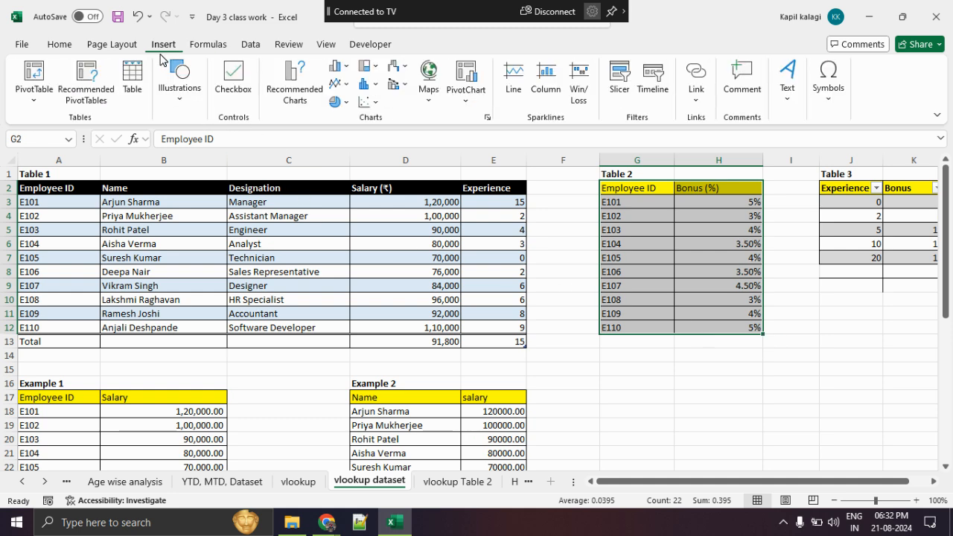
click(131, 78)
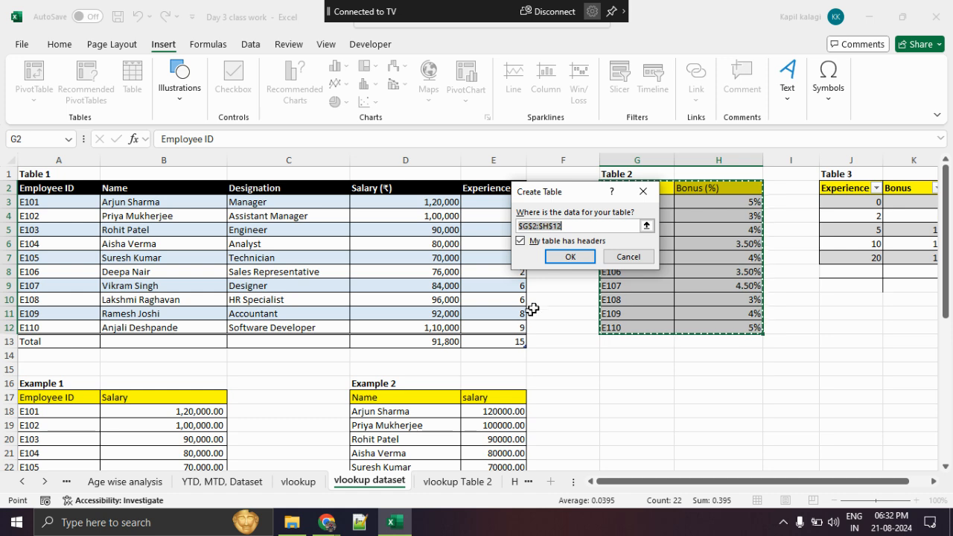
click(571, 256)
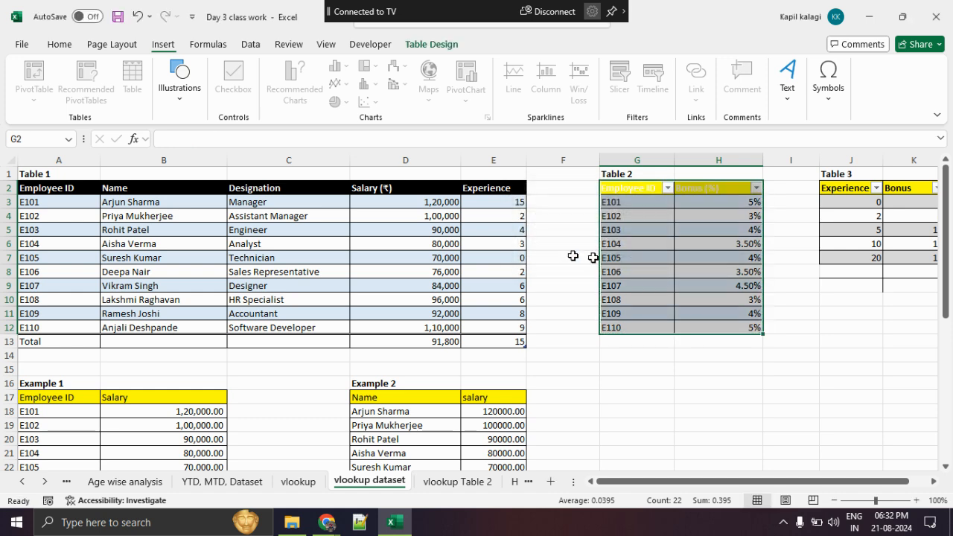
click(755, 381)
Compare the available ribbon options with an empty cell and a Table 2 cell selected, and show the Table Design options
click(640, 187)
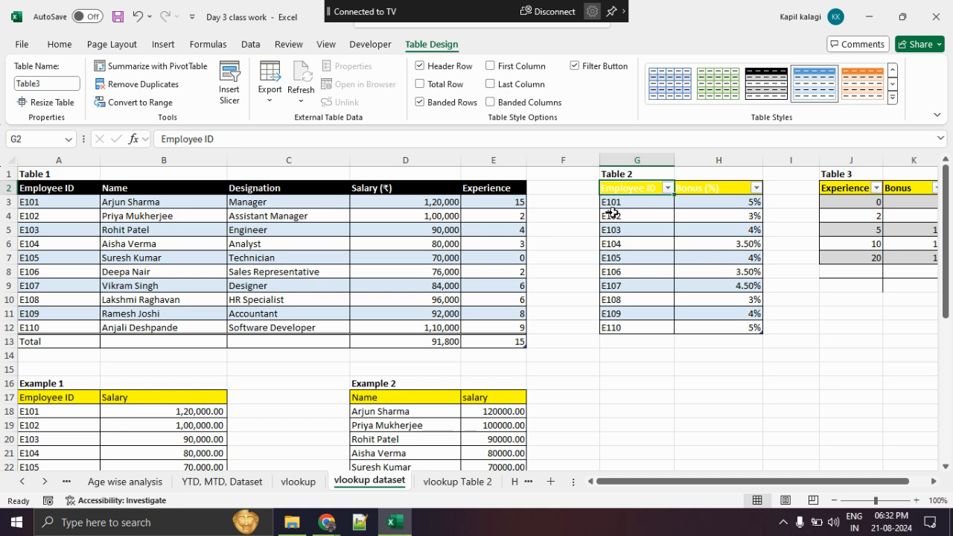
mouse_move(471, 42)
mouse_down()
mouse_move(396, 64)
mouse_move(436, 38)
mouse_up()
key(Escape)
click(631, 394)
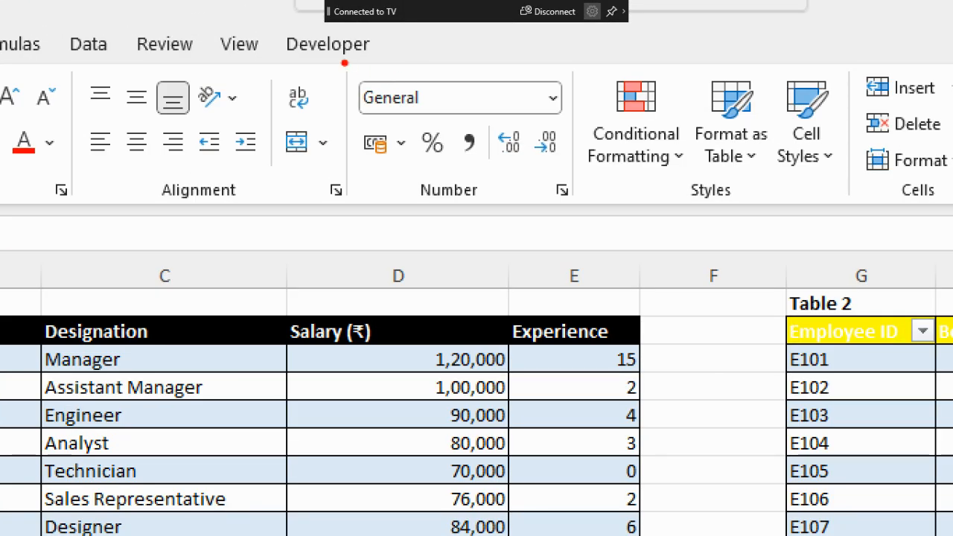
drag(344, 63, 602, 56)
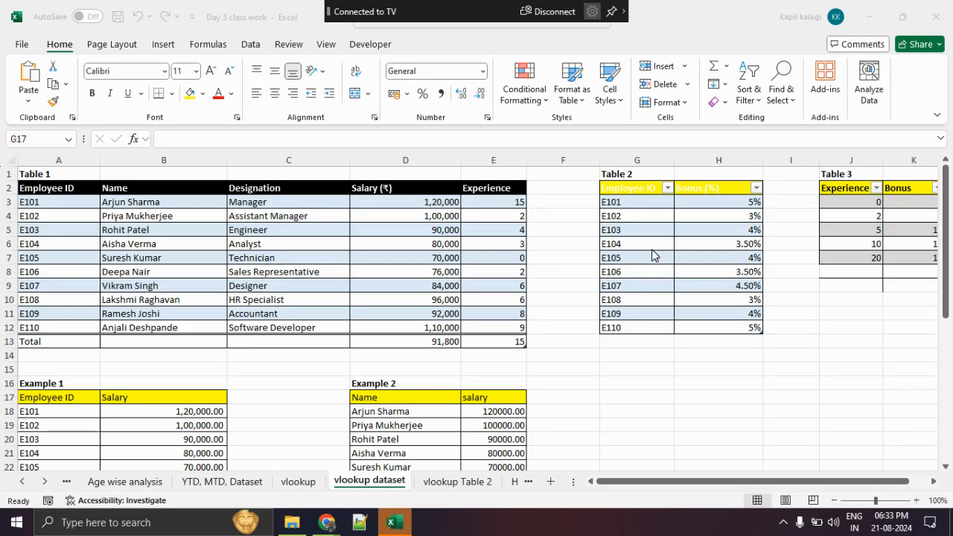
click(650, 246)
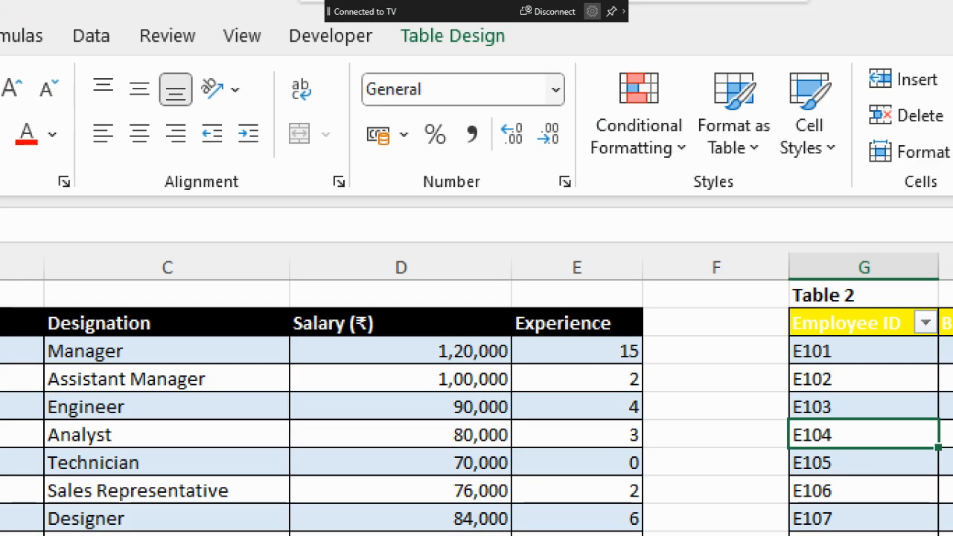
mouse_move(370, 60)
mouse_down()
mouse_move(522, 61)
mouse_move(519, 74)
mouse_up()
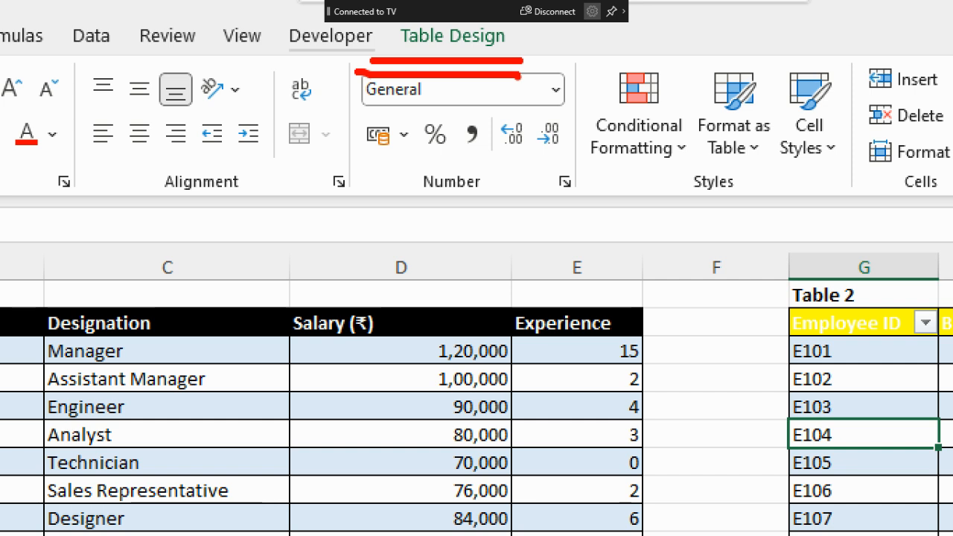
mouse_move(2, 178)
mouse_down()
mouse_move(951, 181)
mouse_move(2, 66)
mouse_move(183, 153)
mouse_up()
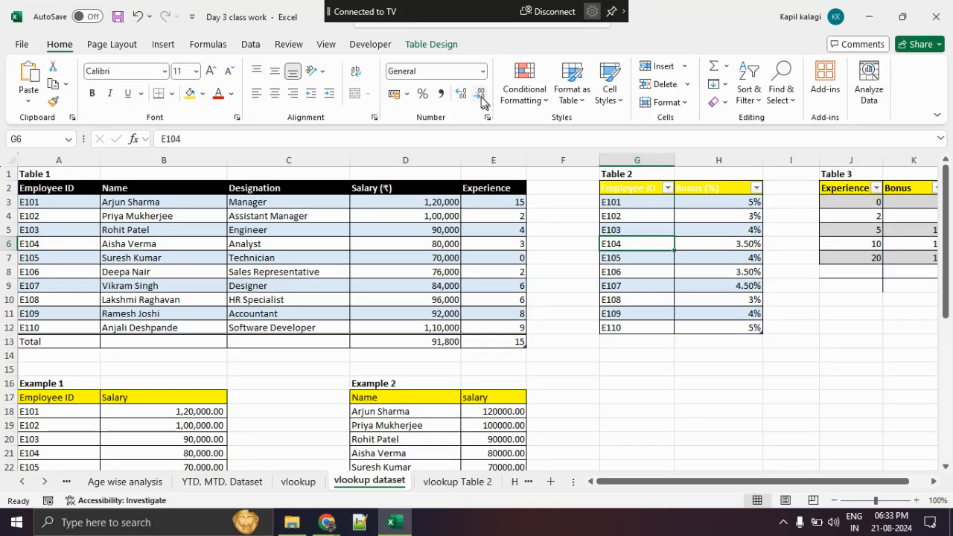
click(410, 44)
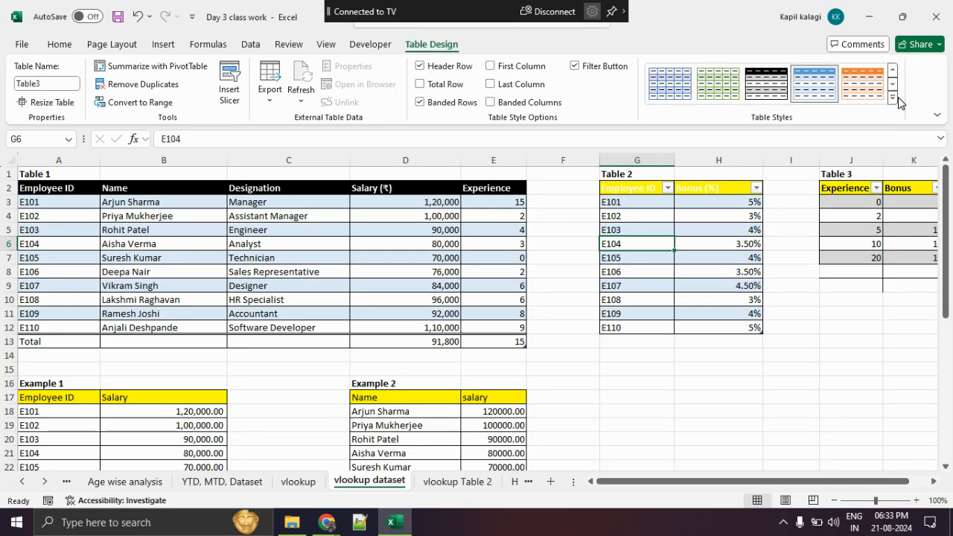
Try several table styles on Table 2, including orange and dark grey ones, and apply the blue medium style
click(863, 85)
click(891, 102)
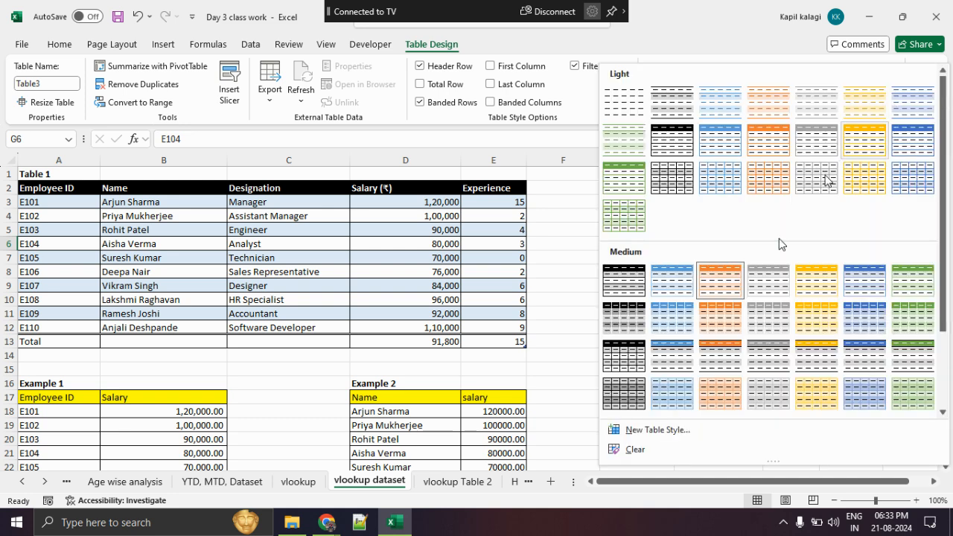
click(624, 319)
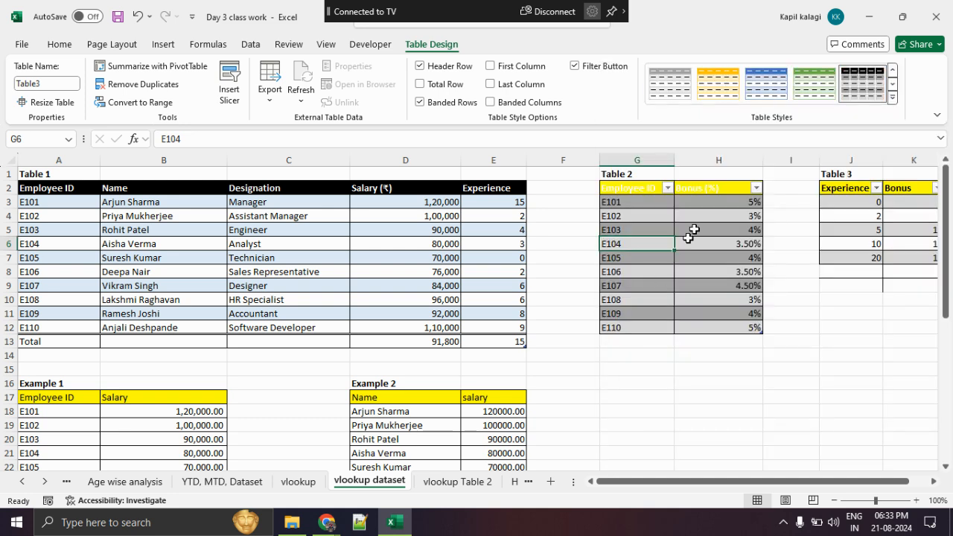
click(769, 91)
Toggle Banded Columns, Total Row and Filter Button on and off for Table 2, and turn on First Column
click(494, 105)
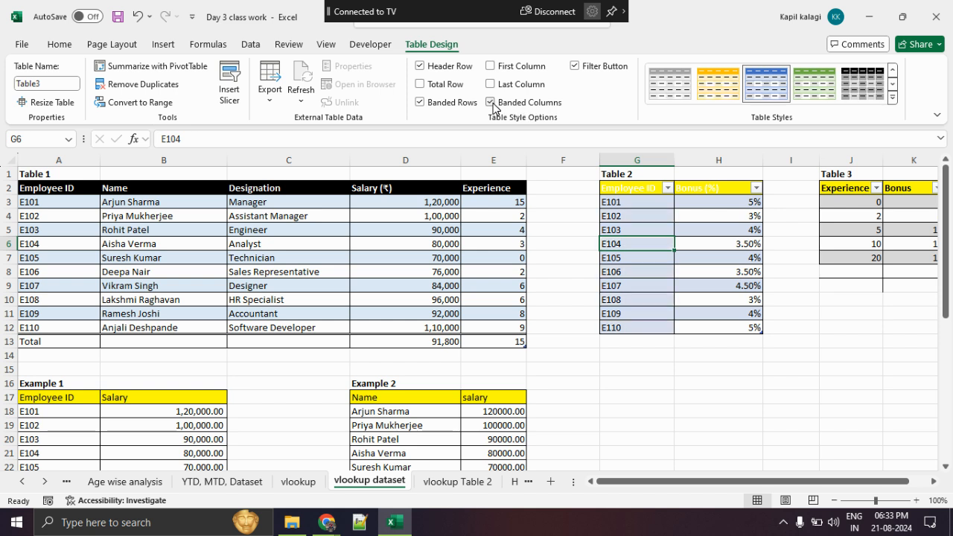
click(494, 105)
click(442, 86)
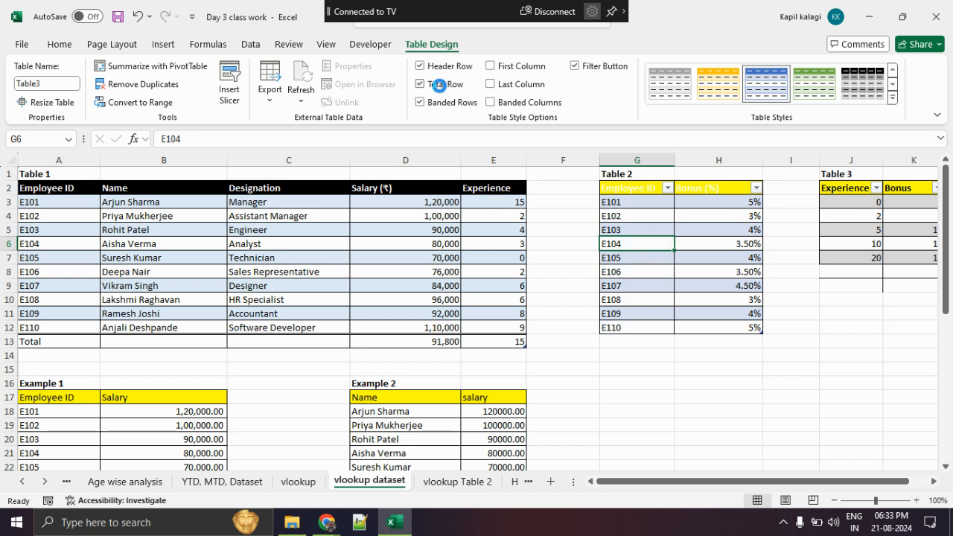
click(442, 86)
click(508, 69)
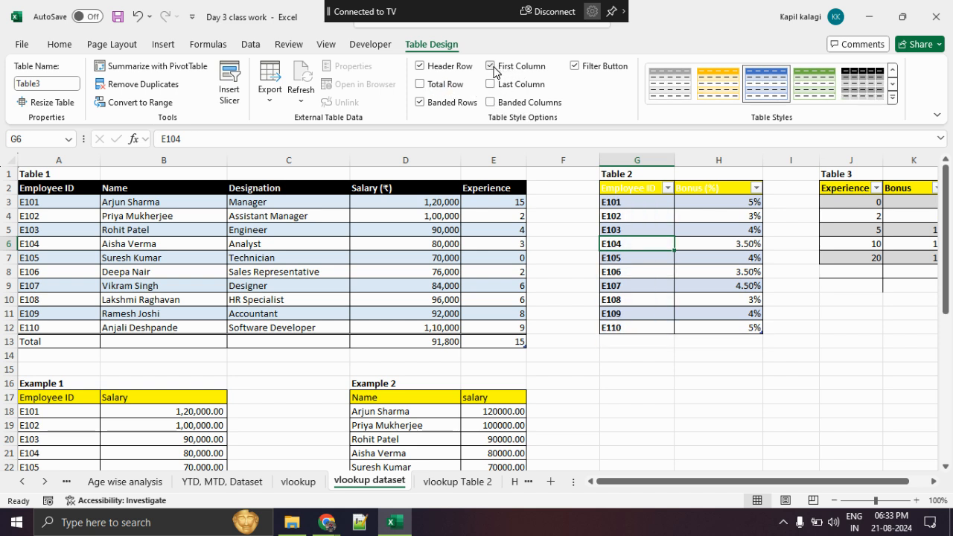
click(580, 69)
click(579, 69)
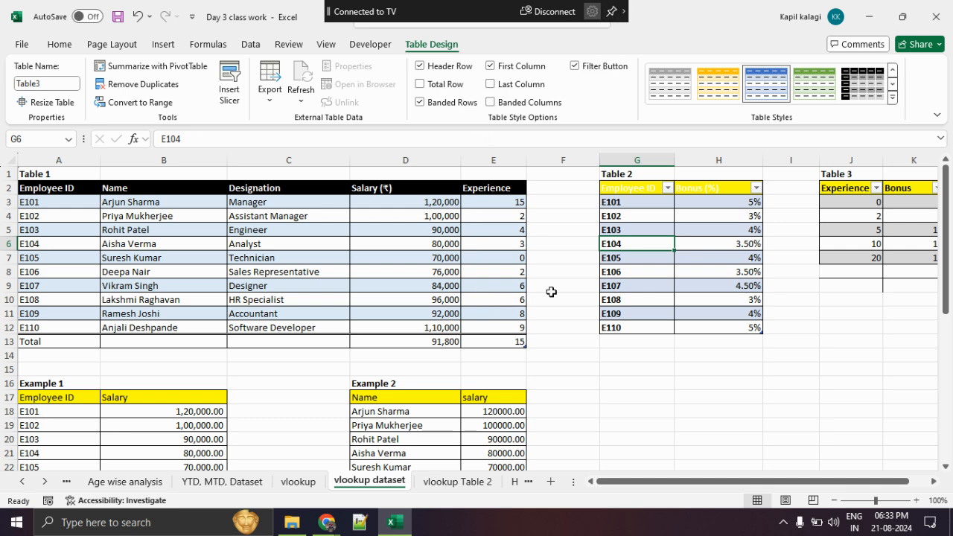
Open the vlookup Table 2 workbook from the DA14 and DA12 Batch folder and widen its Bonus (%) column
scroll(551, 291, down, 8)
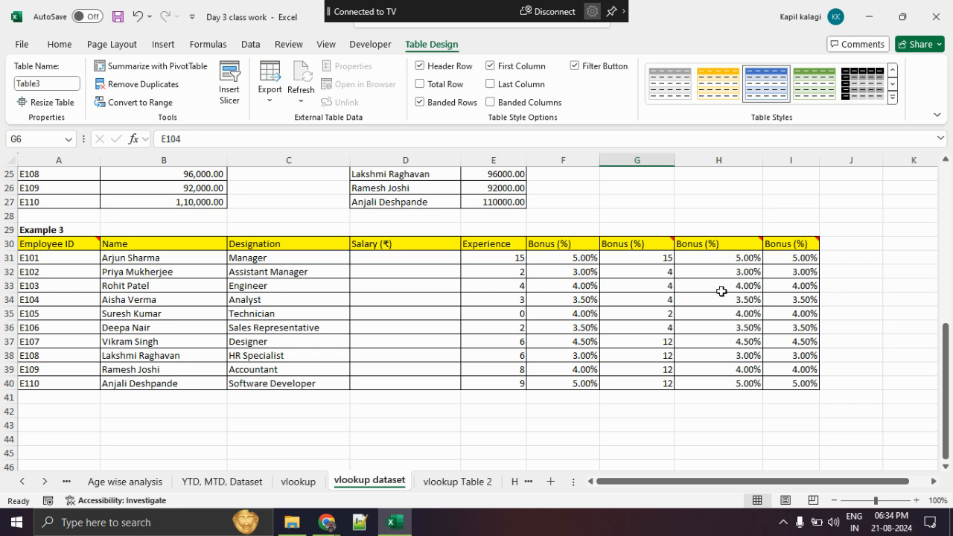
click(450, 484)
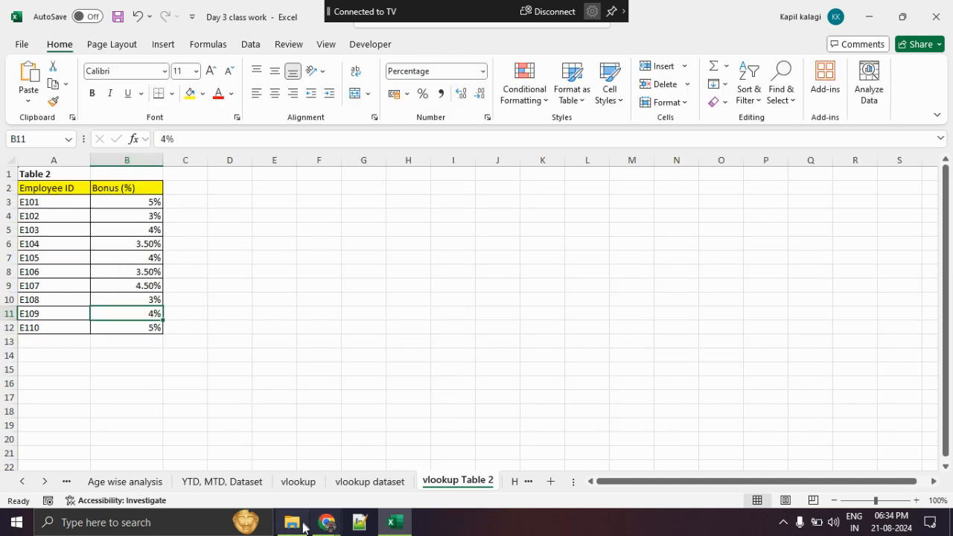
click(293, 522)
click(268, 411)
click(269, 313)
double_click(269, 313)
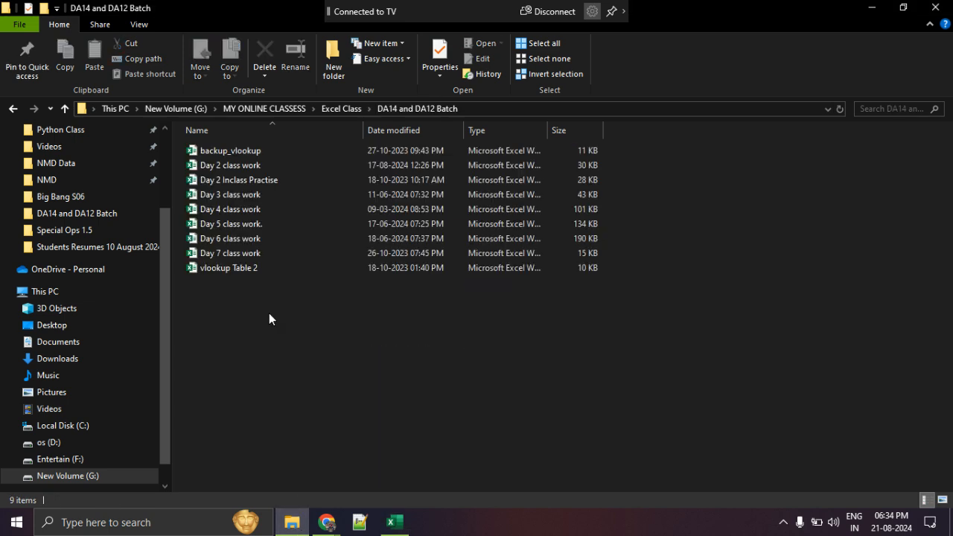
click(262, 274)
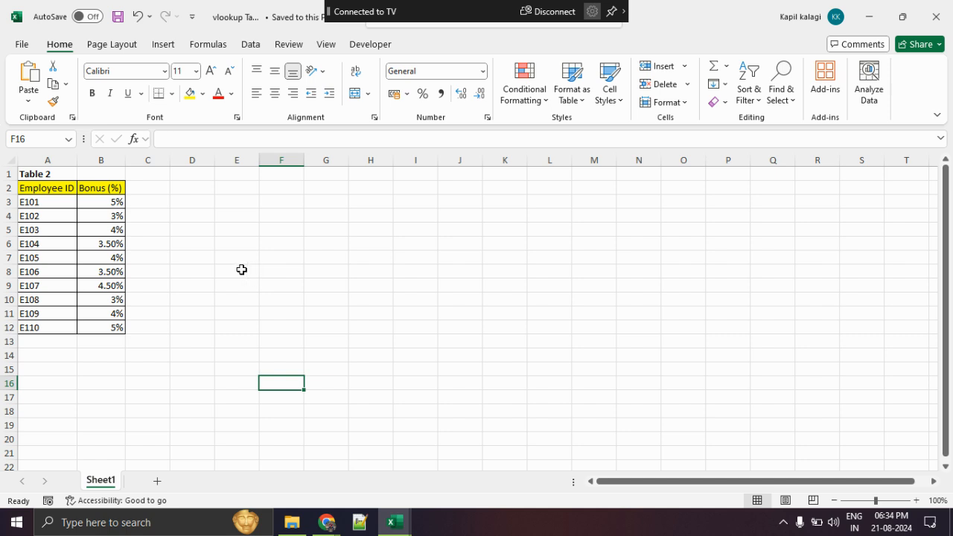
drag(119, 160, 122, 333)
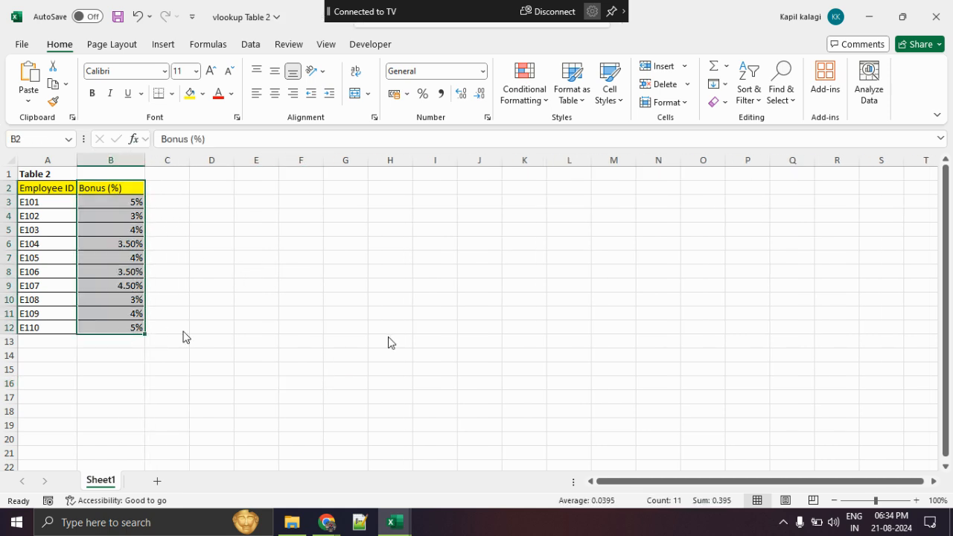
Return to the vlookup dataset sheet of the Day 3 class work workbook and clear the bonus formulas in I31:I40
key(alt+Tab)
click(402, 528)
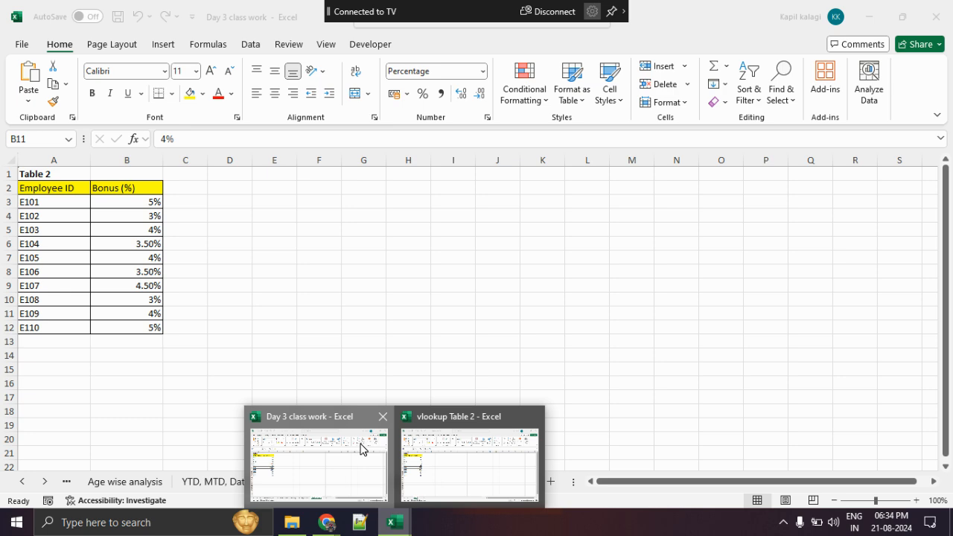
click(363, 448)
click(394, 521)
click(444, 471)
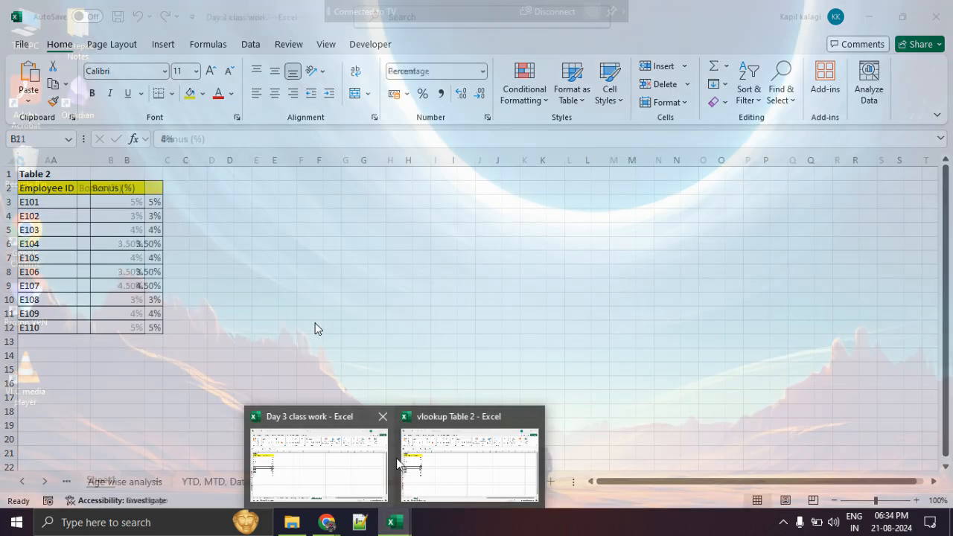
click(386, 484)
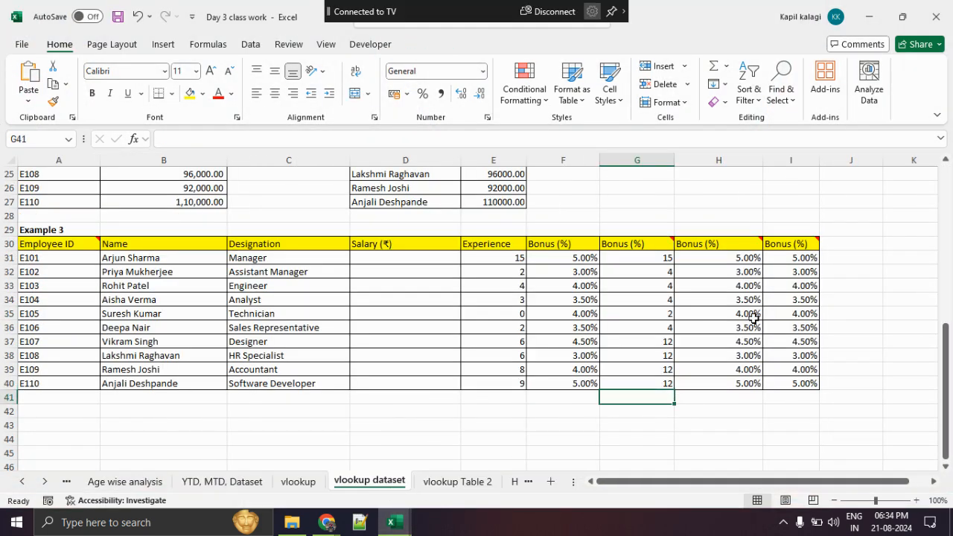
drag(794, 261, 785, 393)
key(Delete)
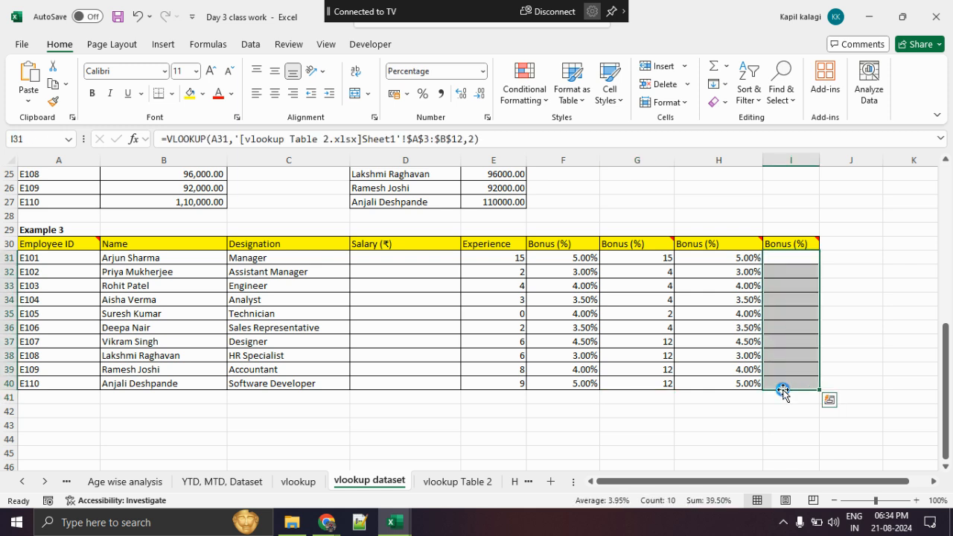
click(869, 335)
Compare the Example 3 rows and their empty Bonus column with the employee IDs and bonuses in the vlookup Table 2 workbook
drag(782, 261, 778, 415)
ctrl+click(86, 258)
drag(86, 258, 762, 379)
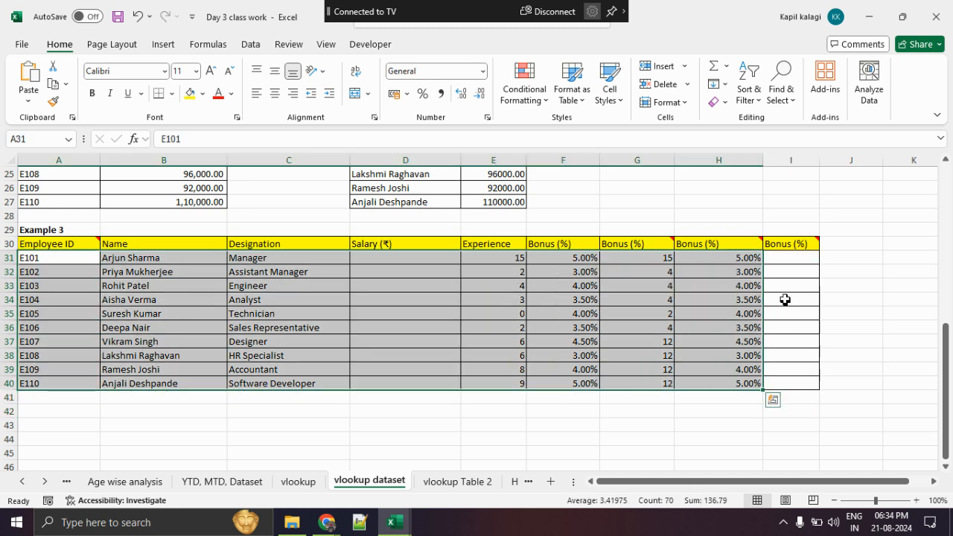
click(791, 245)
drag(790, 261, 789, 398)
key(alt+Tab)
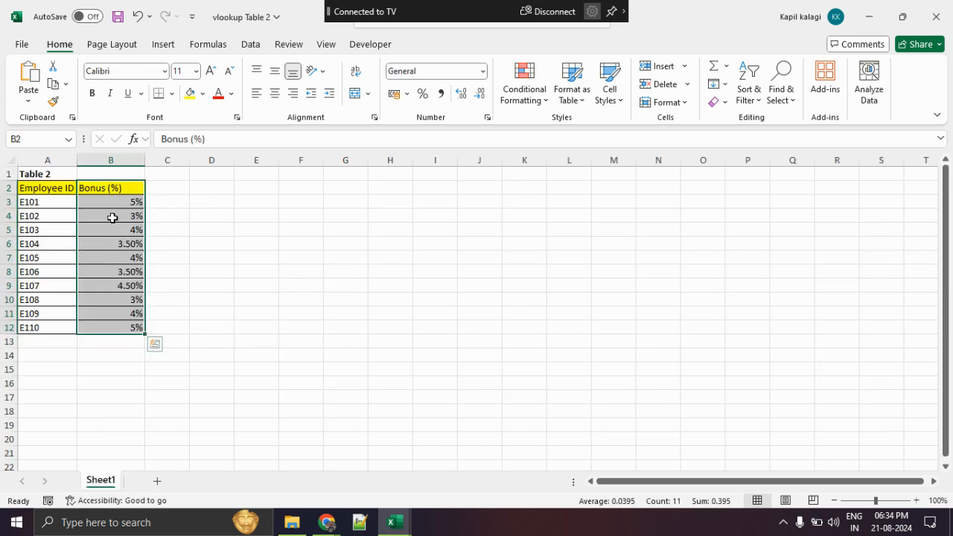
click(110, 217)
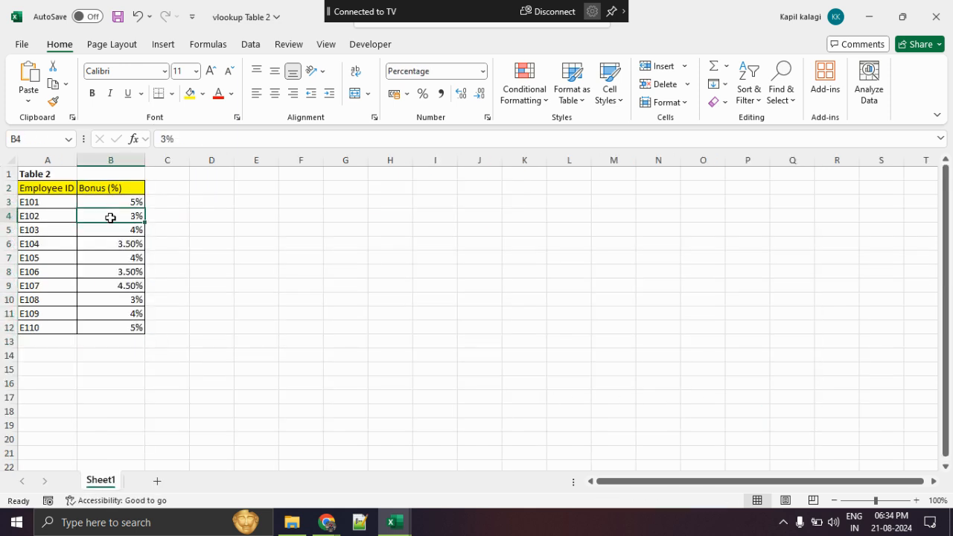
drag(57, 192, 119, 325)
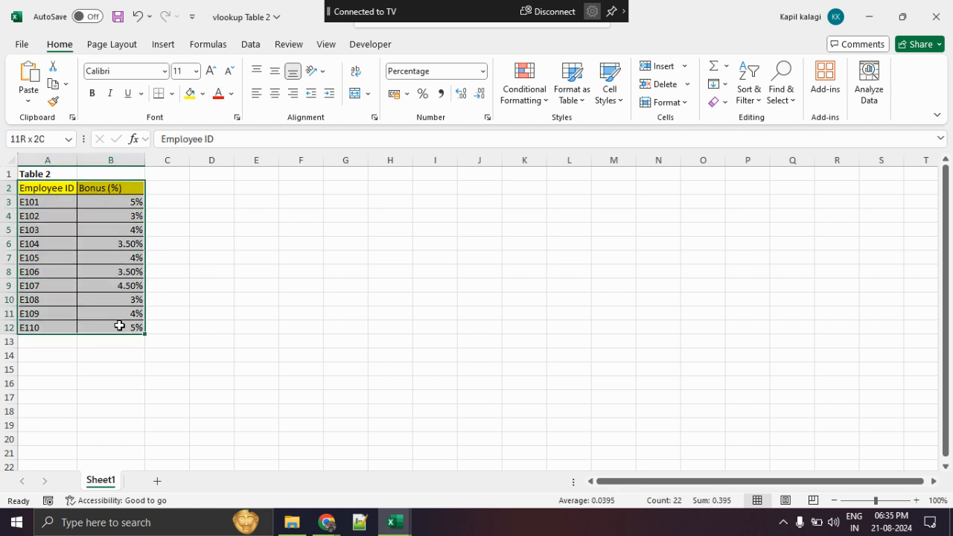
click(362, 313)
Check the Google Meet call and return to the vlookup dataset sheet in the Day 3 class work workbook
key(alt+Tab)
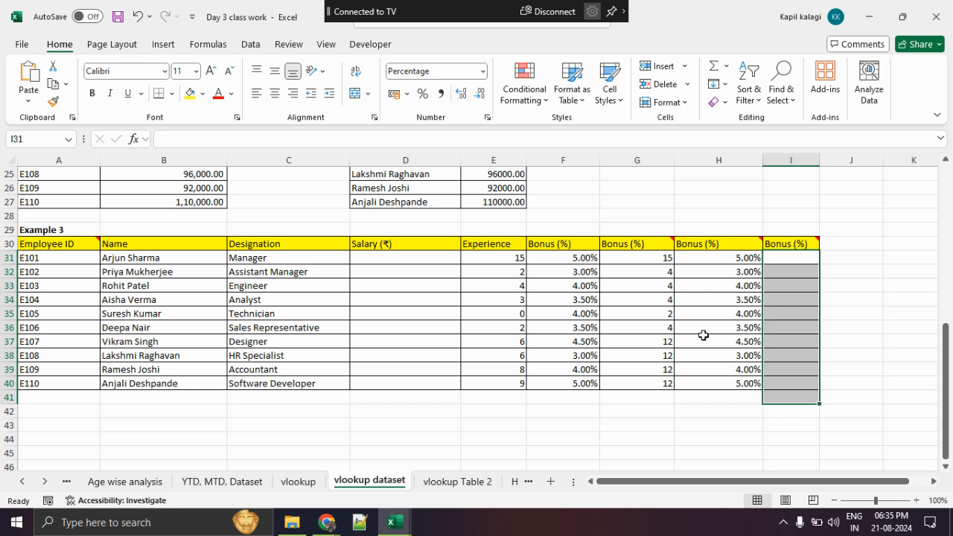
key(alt+Tab)
key(alt+Tab)
key(alt+Tab)
key(alt+Tab)
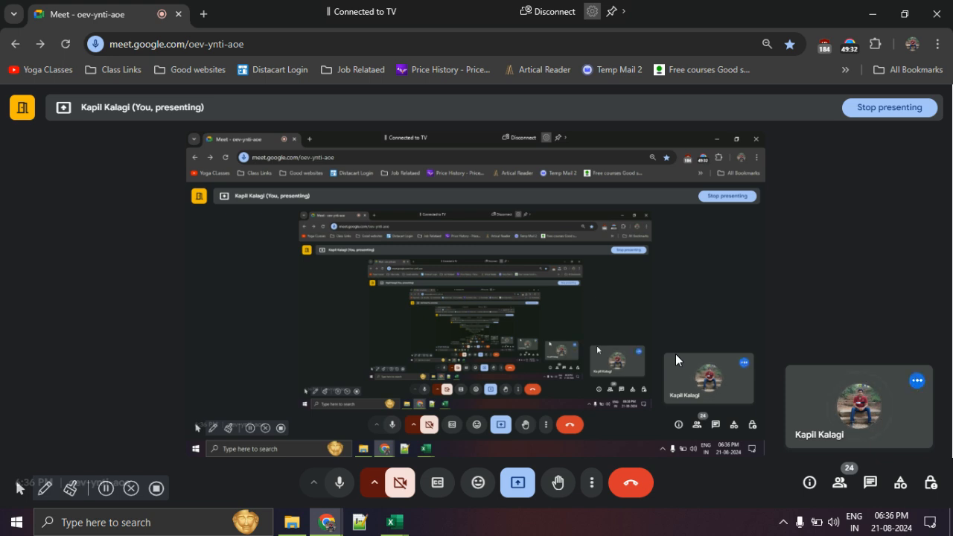
key(alt+Tab)
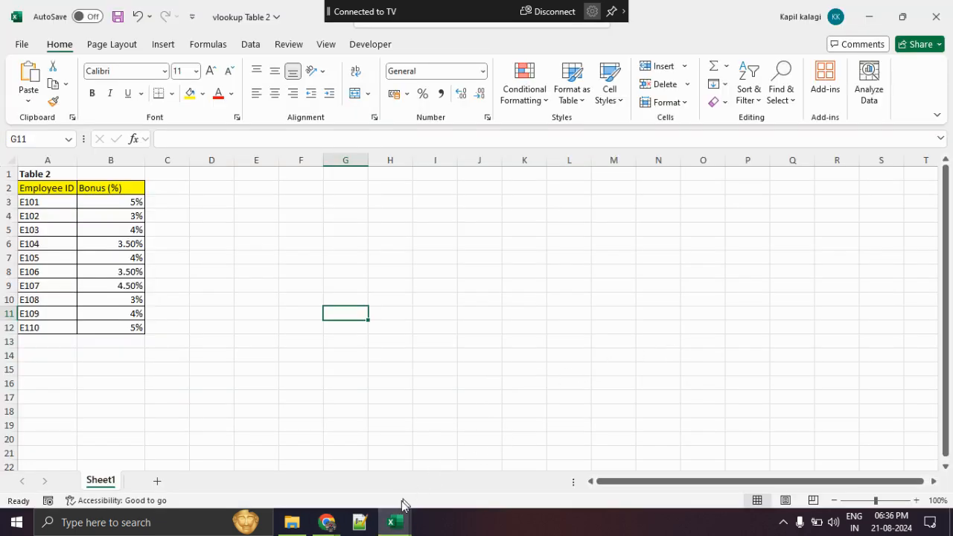
mouse_move(395, 521)
click(340, 491)
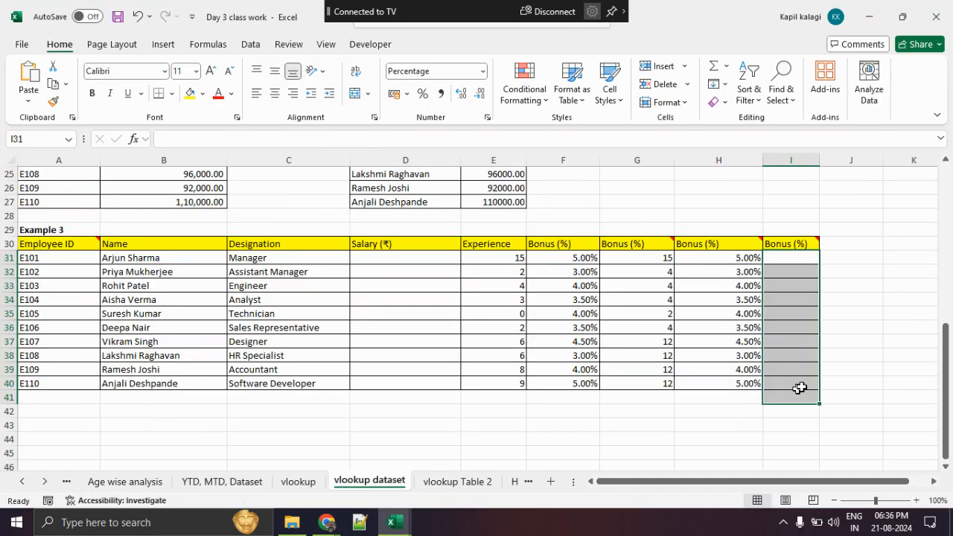
Mark up Example 3 with freehand red lines beside the last Bonus column and an arrow running down it
click(869, 332)
mouse_move(826, 265)
mouse_down()
mouse_move(861, 264)
mouse_move(878, 282)
mouse_up()
drag(835, 312, 875, 312)
drag(829, 356, 872, 357)
mouse_move(828, 379)
mouse_down()
mouse_move(866, 380)
mouse_move(873, 398)
mouse_up()
drag(812, 425, 854, 422)
drag(804, 446, 863, 446)
mouse_move(796, 244)
mouse_down()
mouse_move(772, 440)
mouse_move(806, 406)
mouse_up()
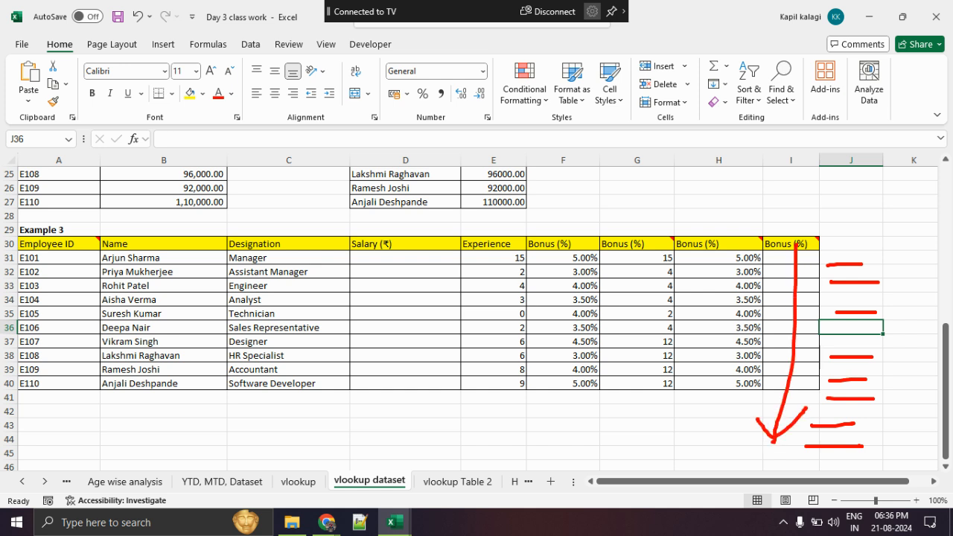
Select I31 and review the source data in the vlookup Table 2 workbook before returning to Example 3
click(783, 262)
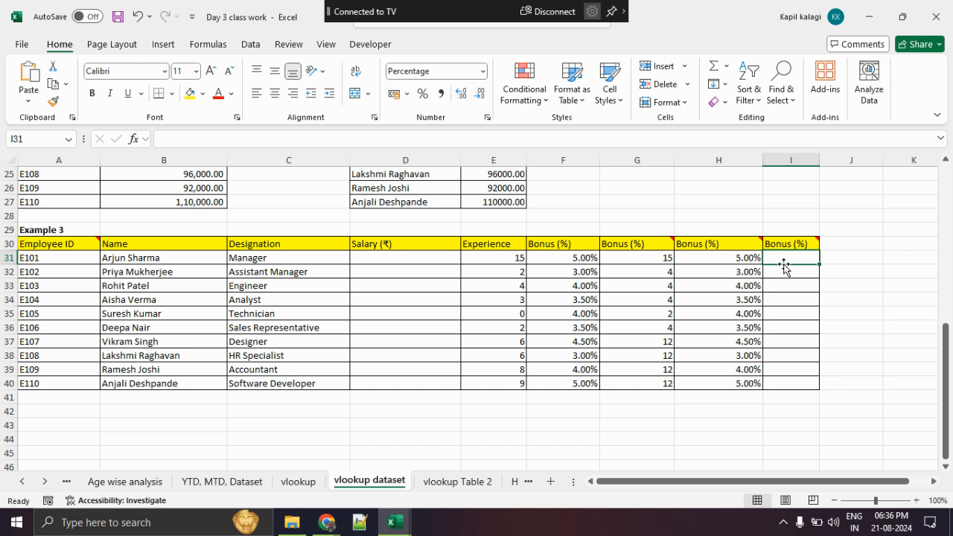
key(alt+Tab)
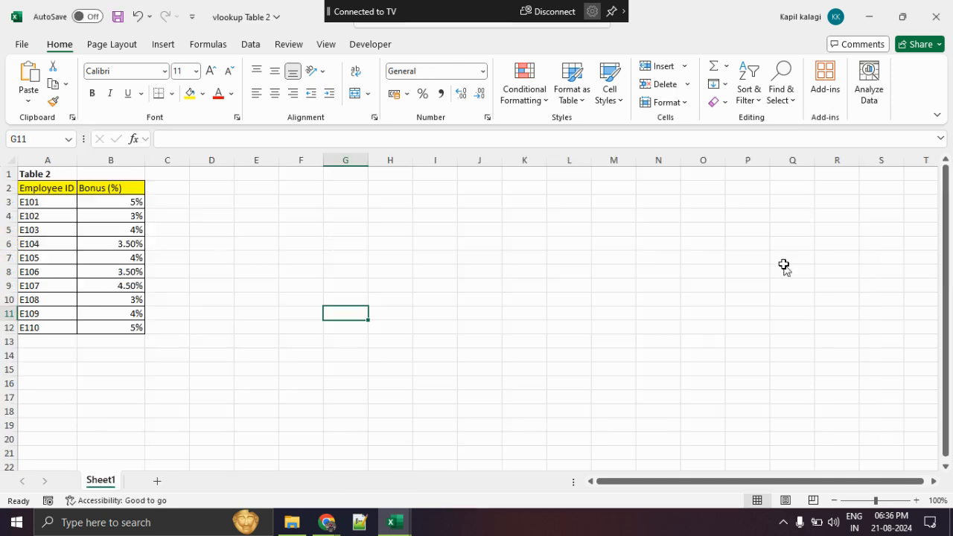
key(alt+Tab)
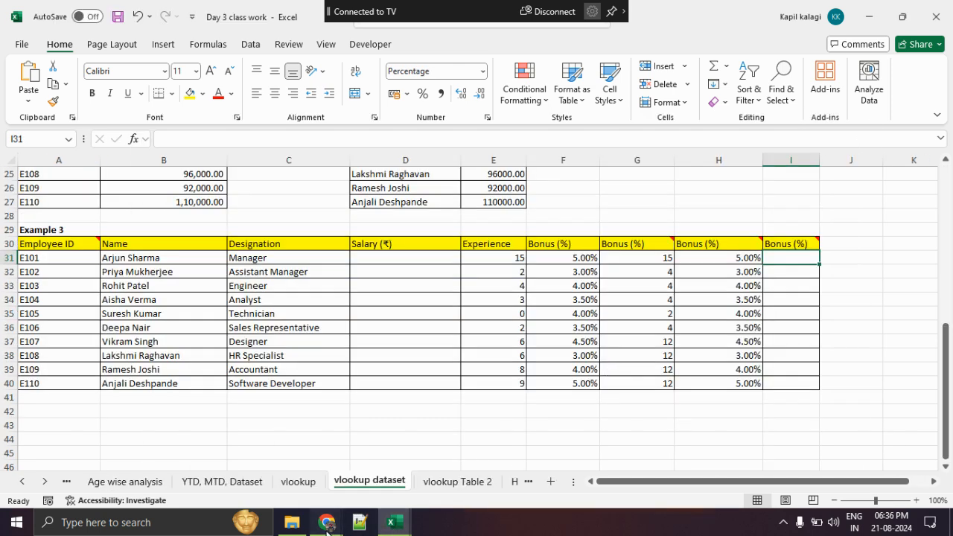
Switch to the Google Meet call, show the participants and look through the whole list
mouse_move(326, 521)
click(205, 469)
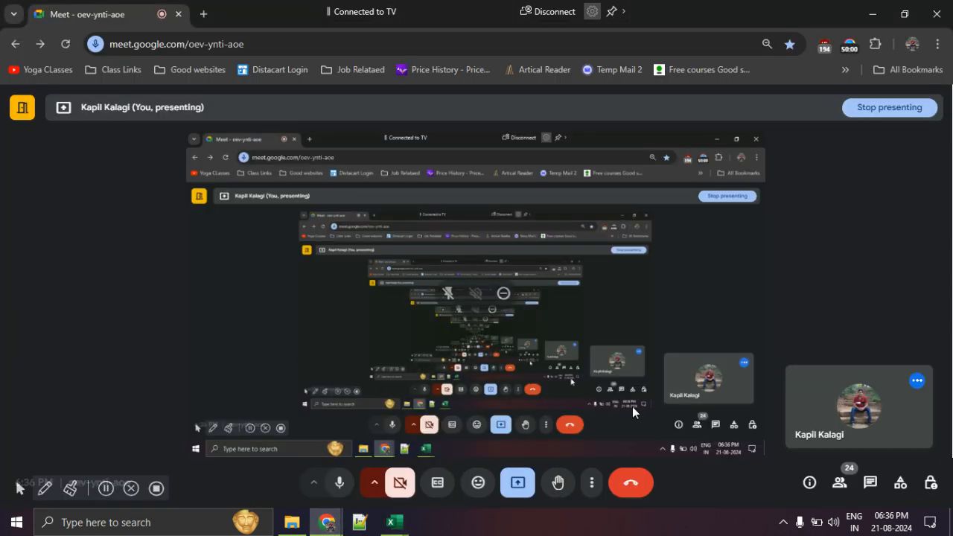
click(839, 482)
scroll(841, 372, up, 10)
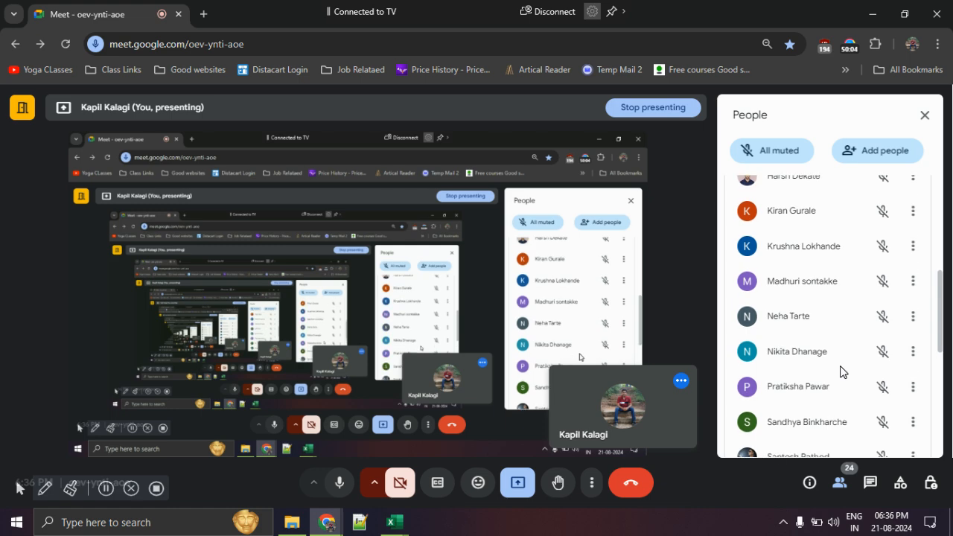
scroll(841, 373, up, 1)
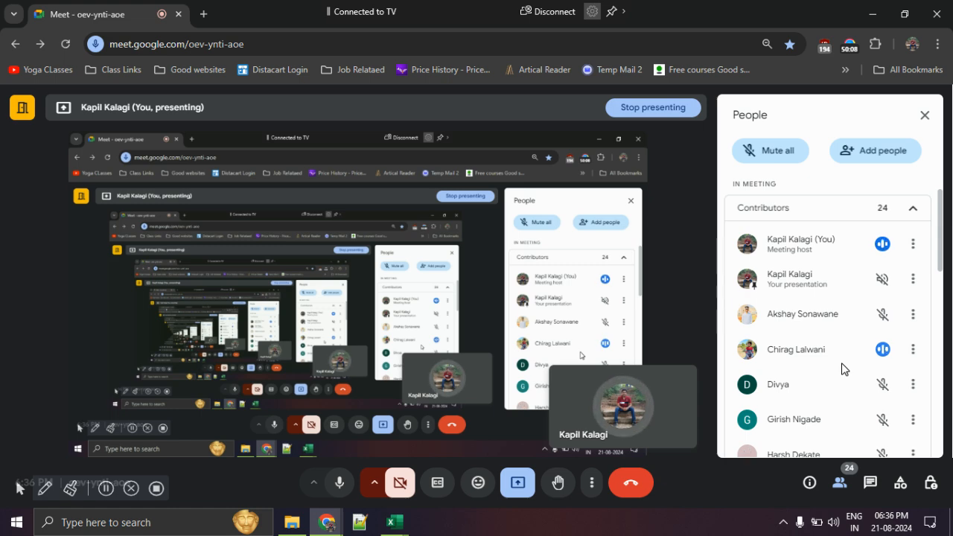
scroll(843, 369, down, 3)
scroll(841, 367, down, 6)
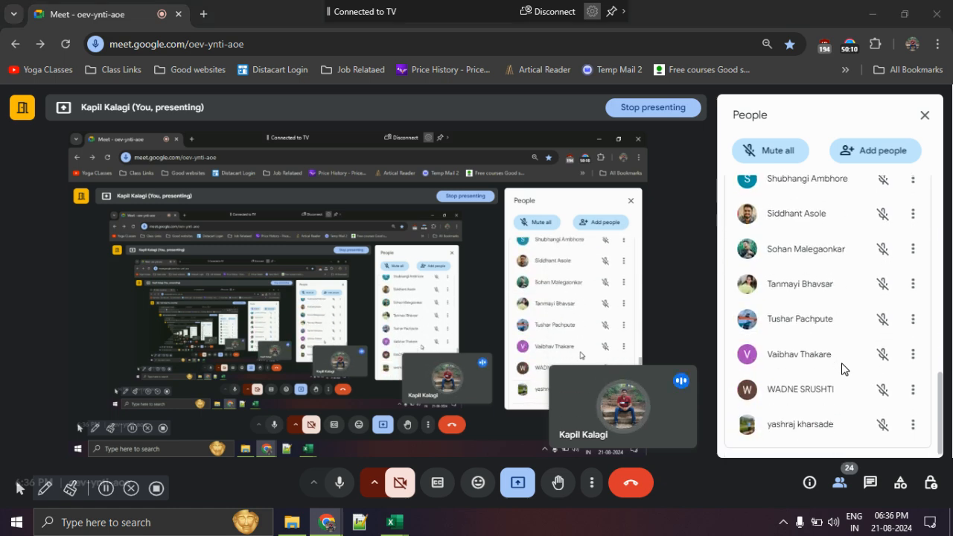
Return to the Day 3 class work workbook, select I31 and insert the VLOOKUP function by searching for vlookup
key(alt+Tab)
click(802, 271)
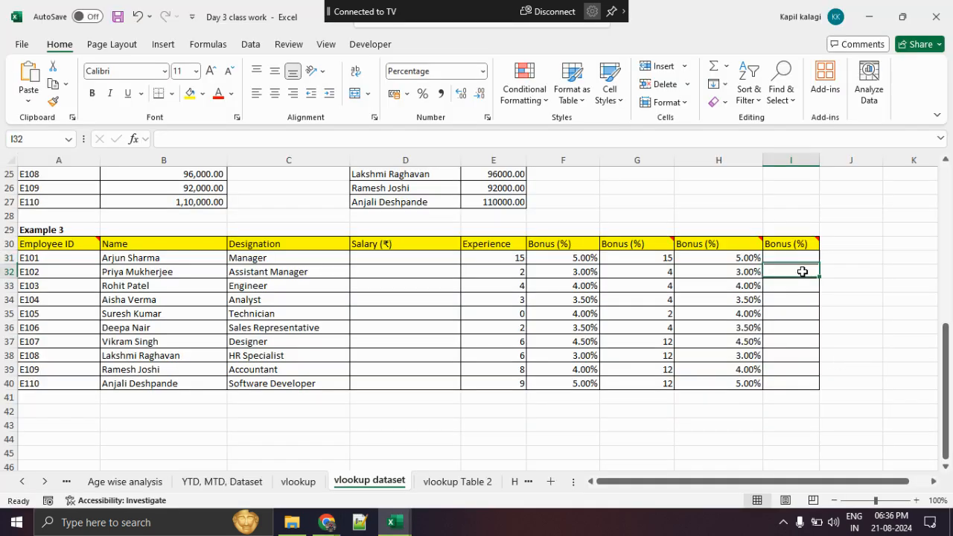
click(800, 261)
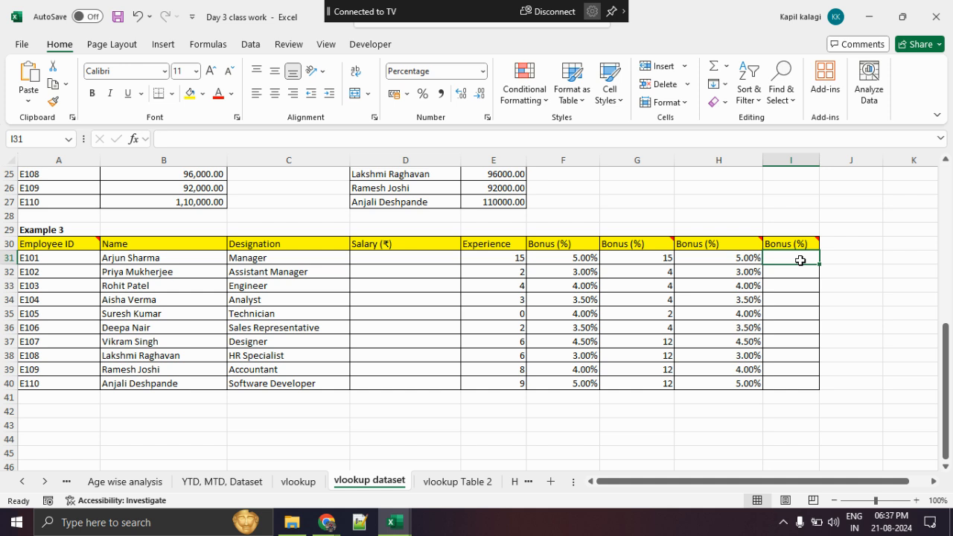
click(207, 45)
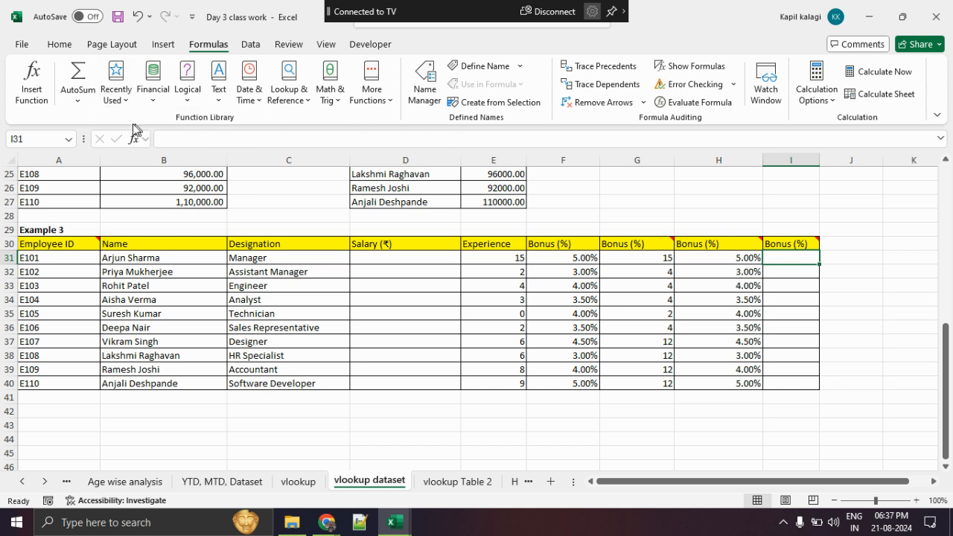
click(43, 95)
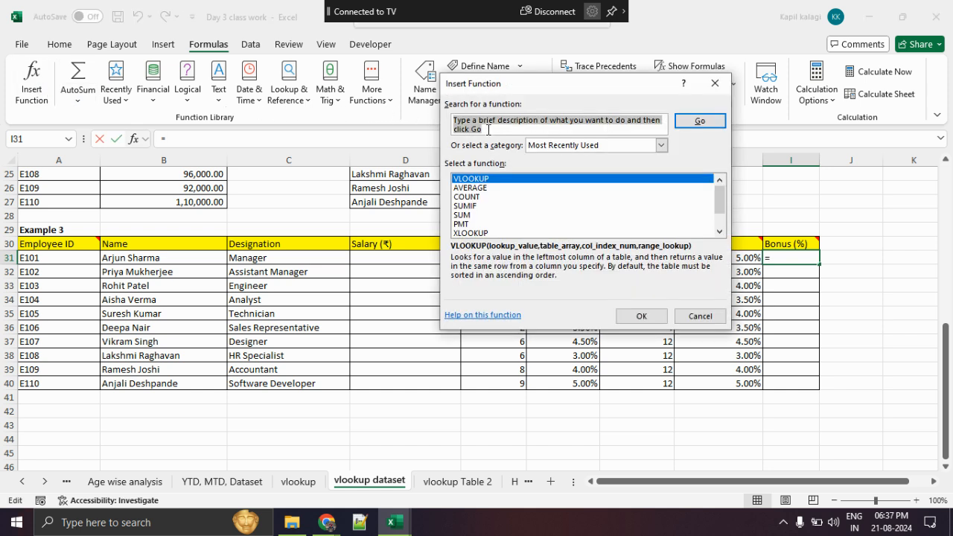
text(v)
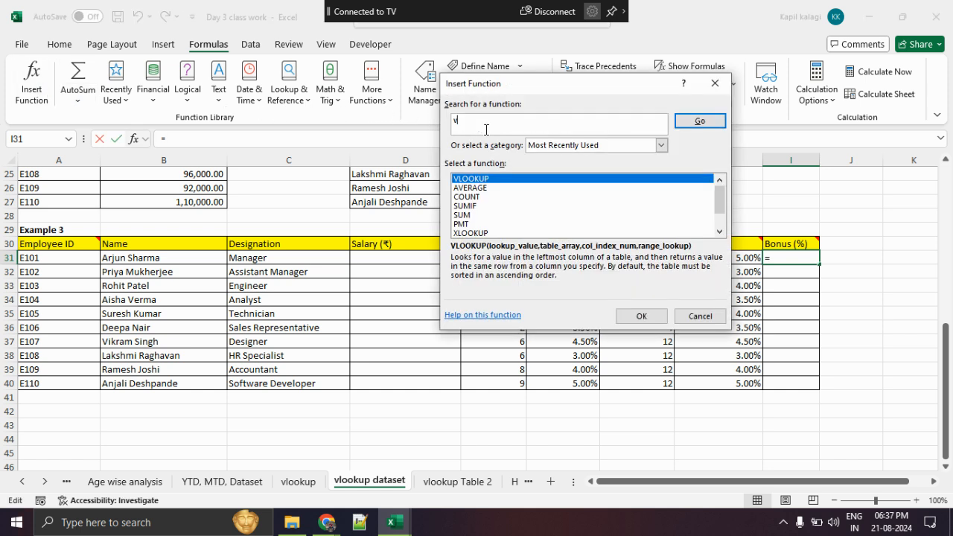
text(lookup)
key(Return)
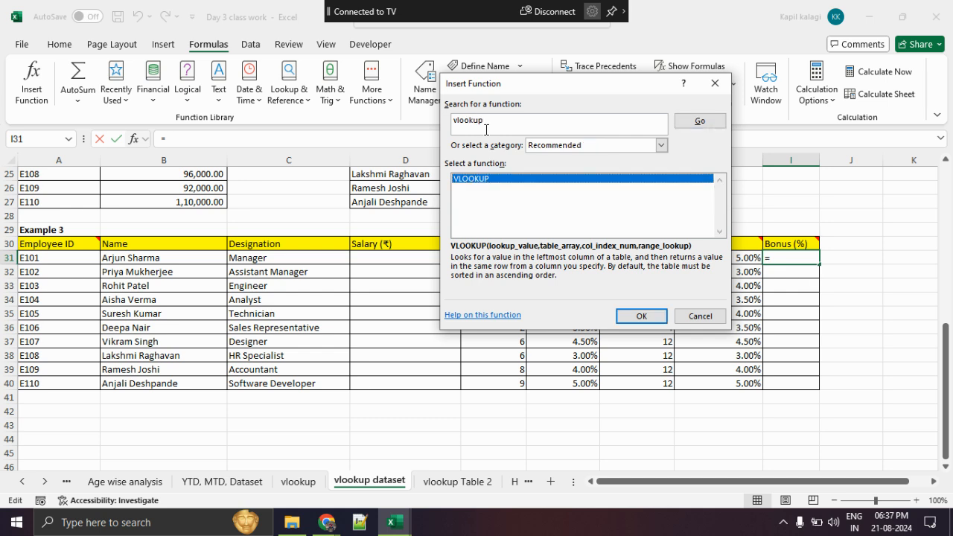
click(632, 315)
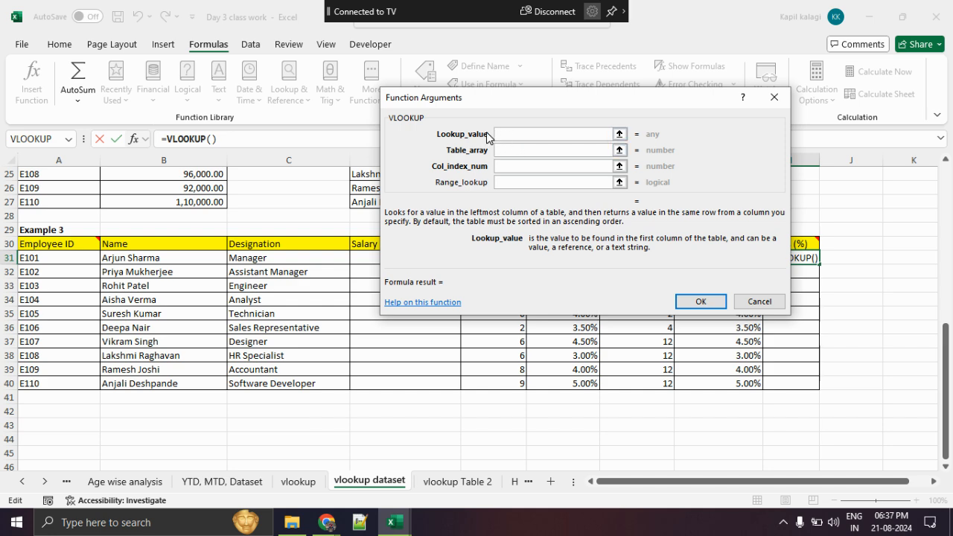
Set the VLOOKUP lookup value to A31, moving the arguments dialog aside to reach the employee ID cell
drag(530, 100, 429, 343)
click(50, 256)
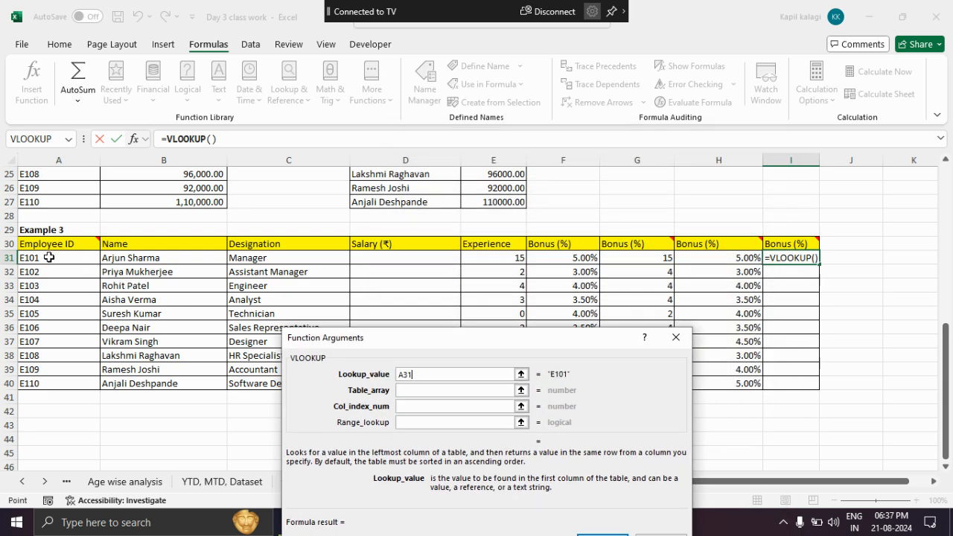
drag(376, 344, 355, 150)
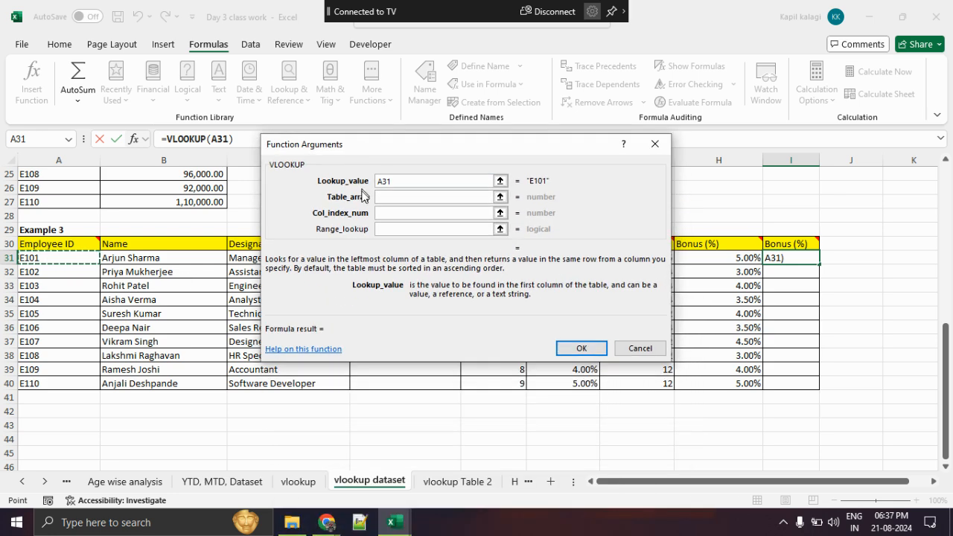
Mark up the open workbook previews and set the table array to A3:B12 on Sheet1 of the vlookup Table 2 workbook
click(385, 198)
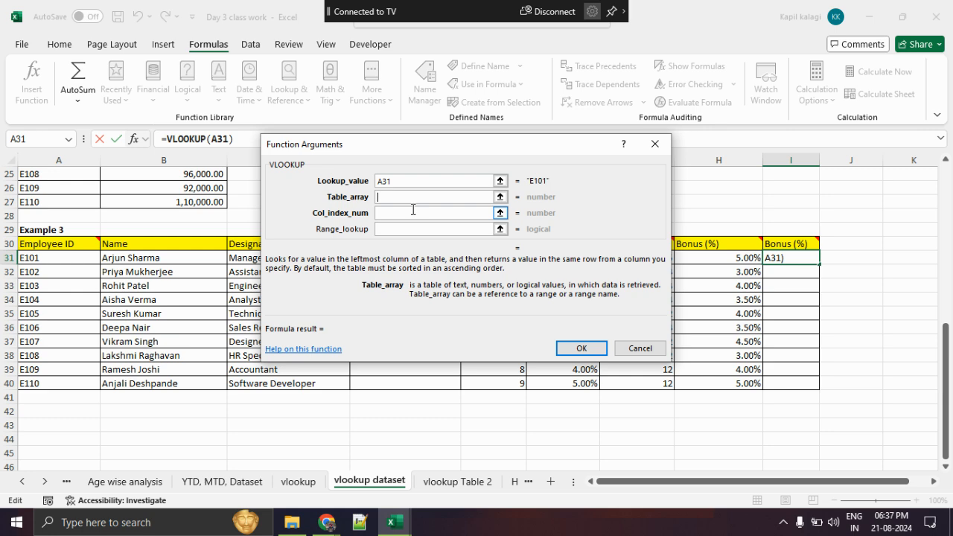
click(500, 197)
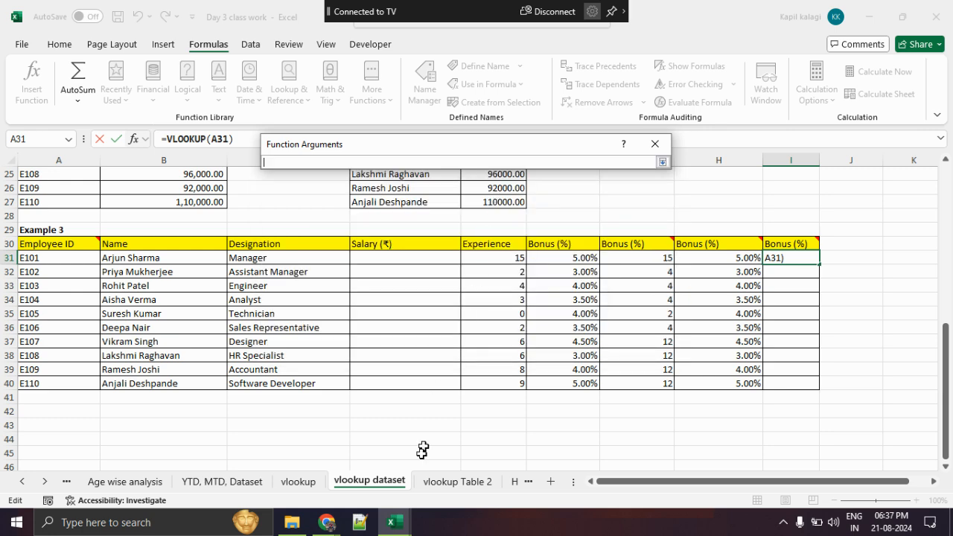
click(399, 522)
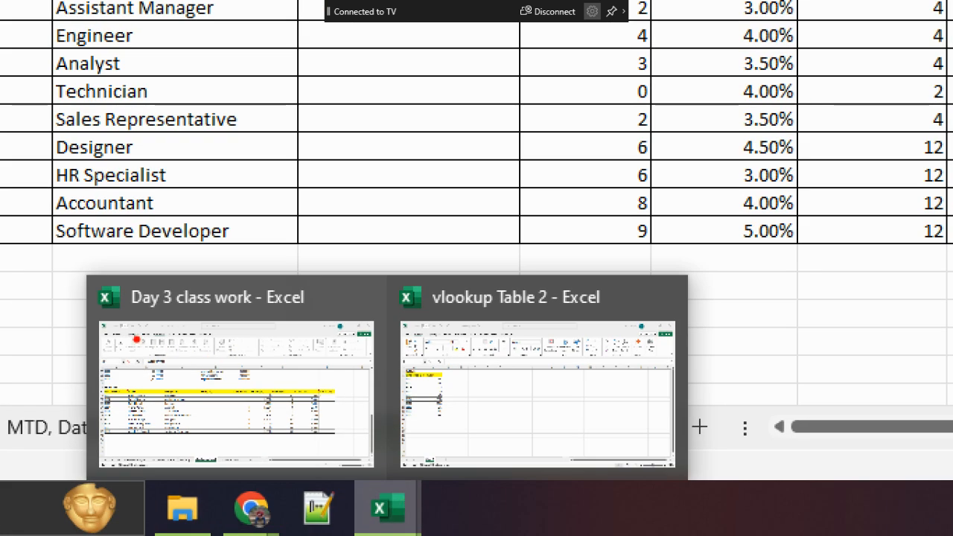
drag(94, 322, 350, 327)
drag(92, 339, 381, 343)
mouse_move(664, 278)
mouse_down()
mouse_move(639, 384)
mouse_move(703, 339)
mouse_up()
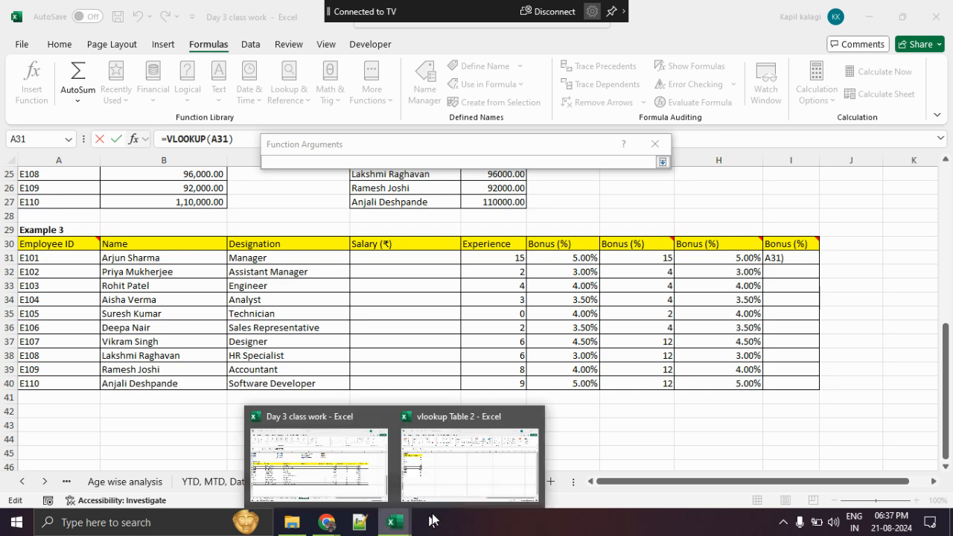
click(464, 481)
drag(52, 201, 111, 325)
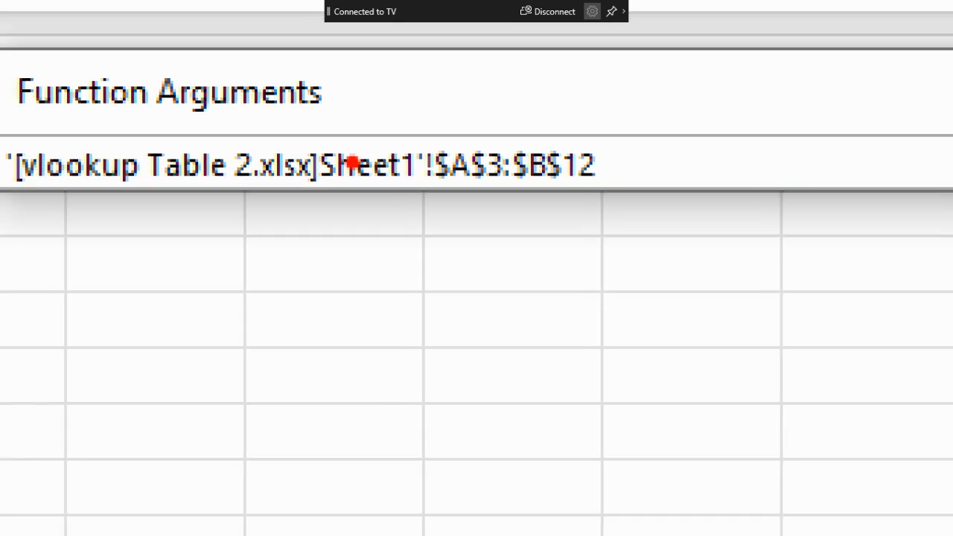
Underline the external table array reference with freehand red lines, clear the markup and restore the full arguments dialog
mouse_move(406, 208)
mouse_down()
mouse_move(386, 216)
mouse_move(602, 224)
mouse_up()
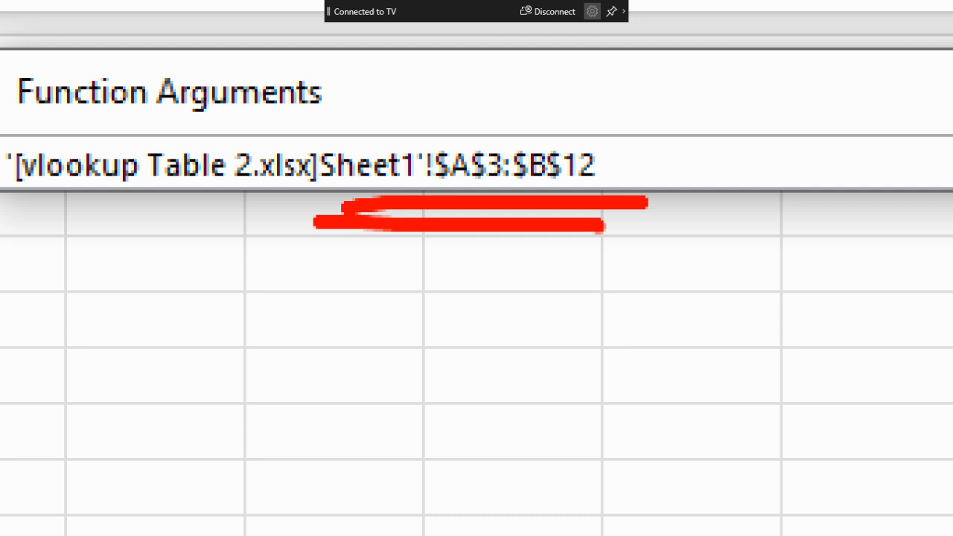
key(Escape)
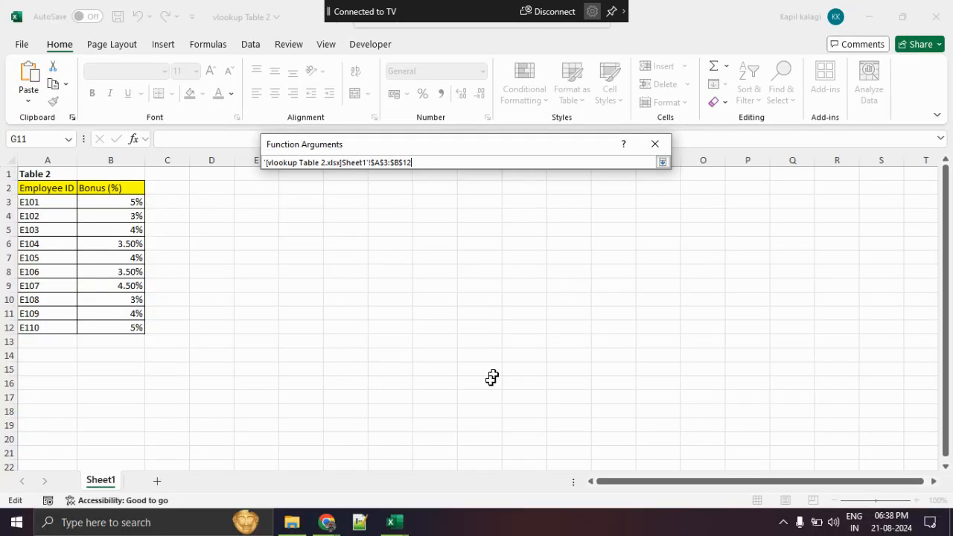
click(661, 161)
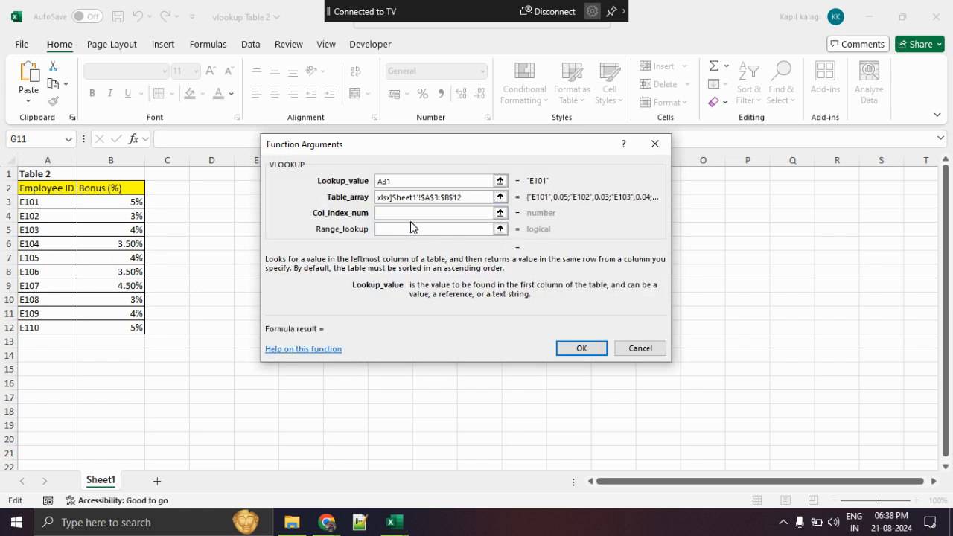
Mark up the Employee ID and Bonus columns of Table 2 freehand and set the VLOOKUP column index number to 2
click(404, 213)
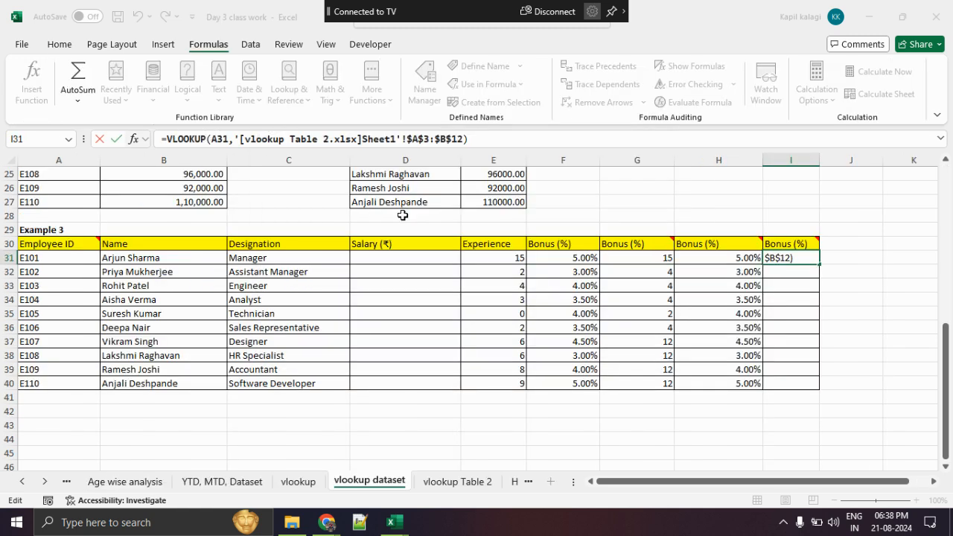
click(394, 524)
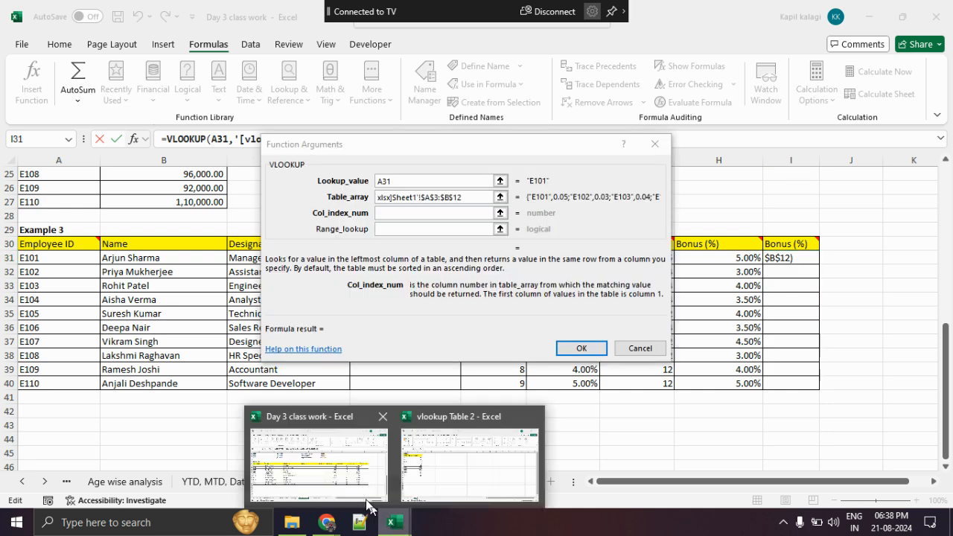
mouse_move(413, 519)
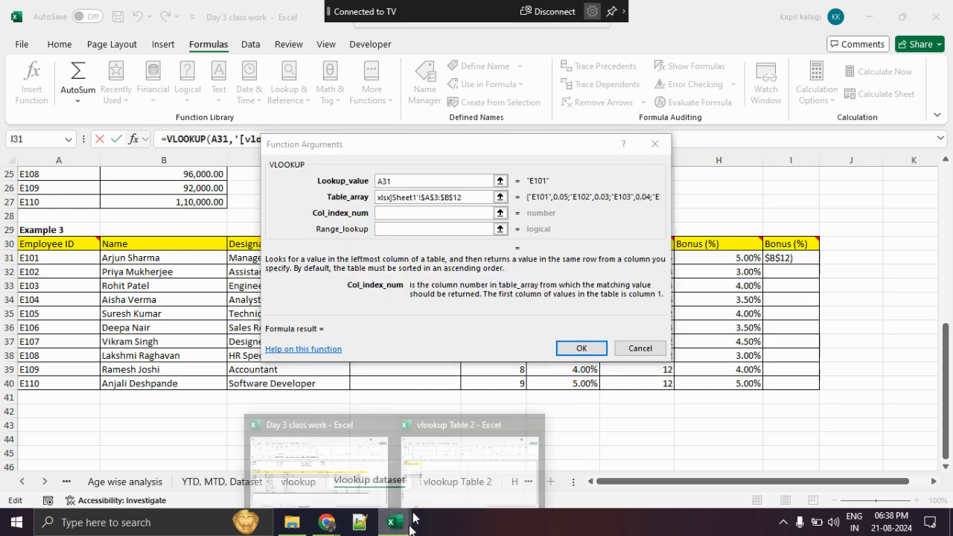
click(438, 446)
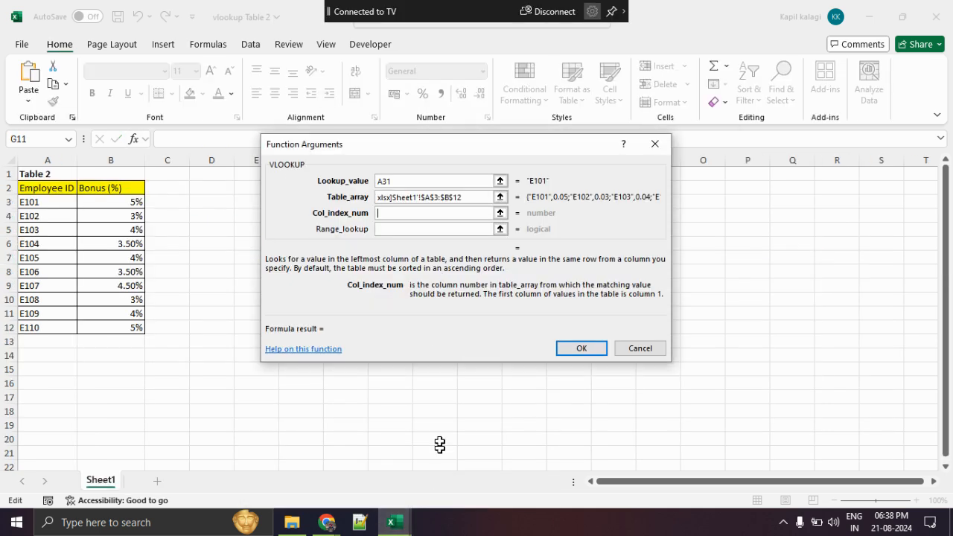
click(402, 212)
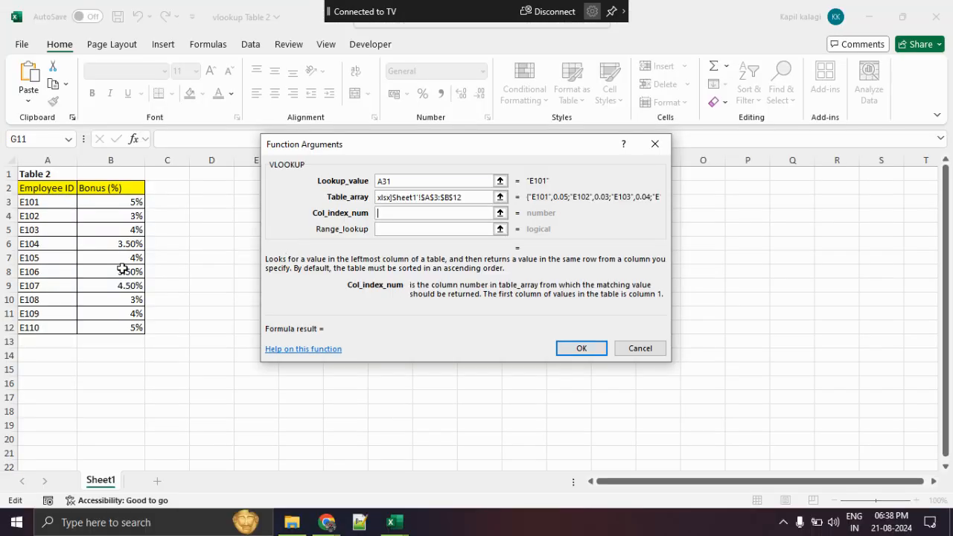
key(ctrl+2)
drag(32, 271, 46, 294)
mouse_move(94, 260)
mouse_down()
mouse_move(116, 302)
mouse_move(134, 302)
mouse_up()
key(Escape)
click(385, 215)
text(2)
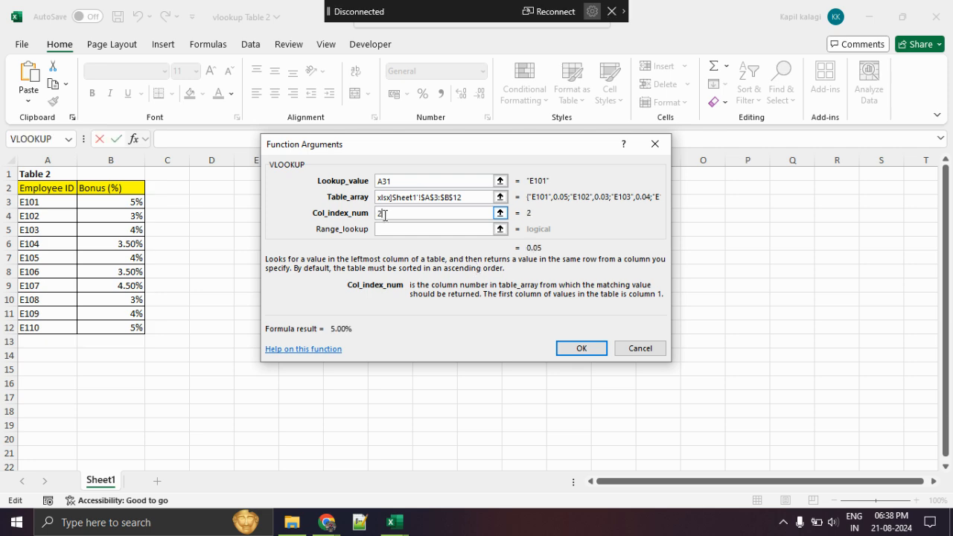
Confirm the VLOOKUP in I31 and fill it down the last Bonus column of Example 3 to row 40
click(579, 347)
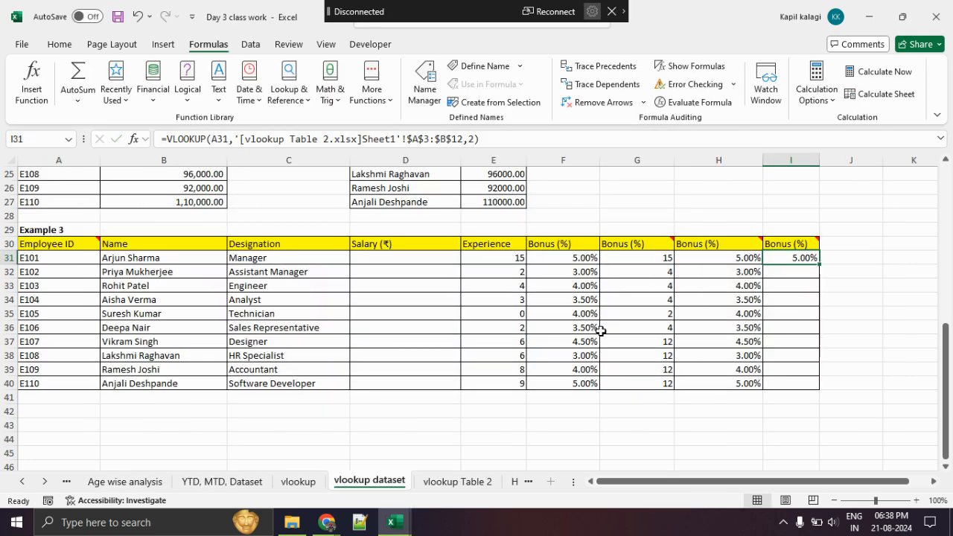
double_click(819, 264)
click(880, 290)
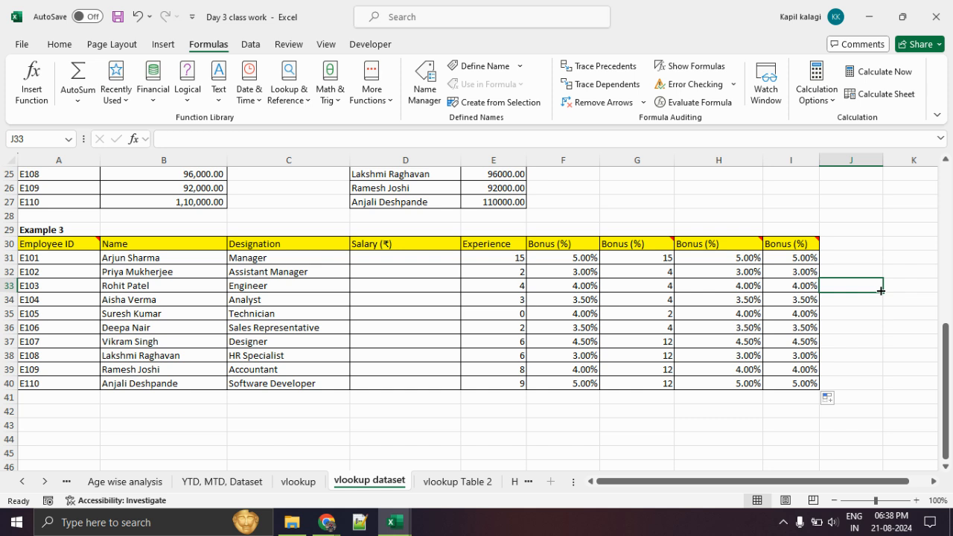
Reconnect the wireless display to the TV and return to the worksheet
key(super+k)
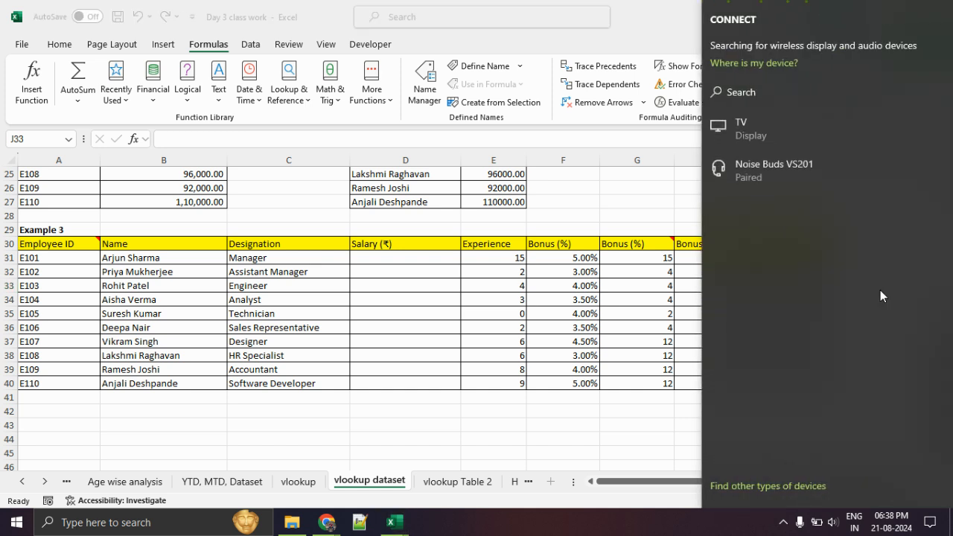
click(810, 134)
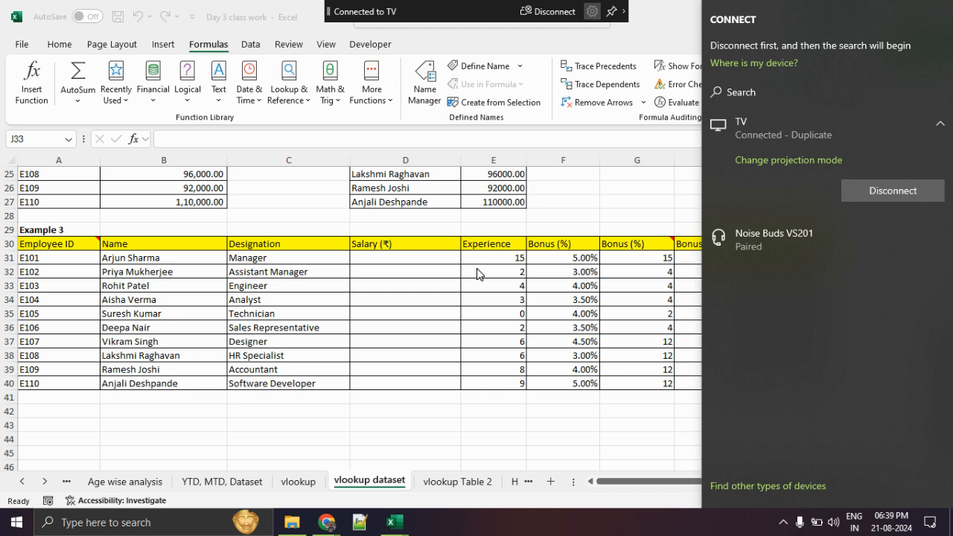
click(583, 457)
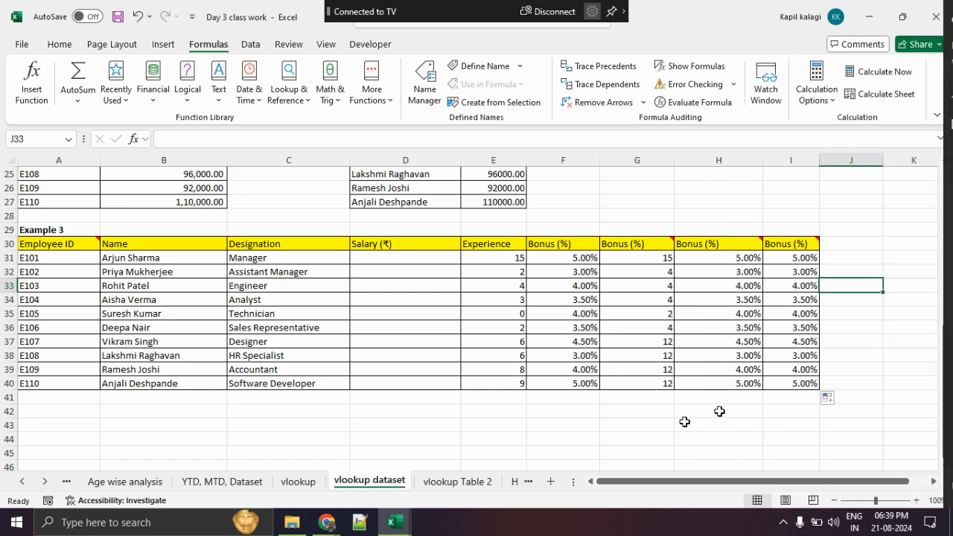
Review the filled Bonus column and compare the E107 row with its record in the vlookup Table 2 workbook
drag(787, 257, 783, 387)
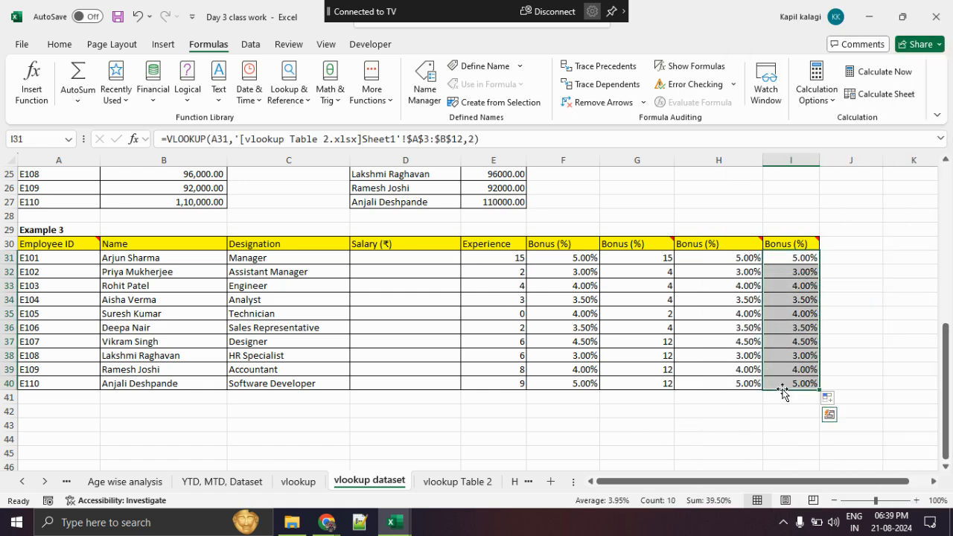
drag(68, 340, 787, 340)
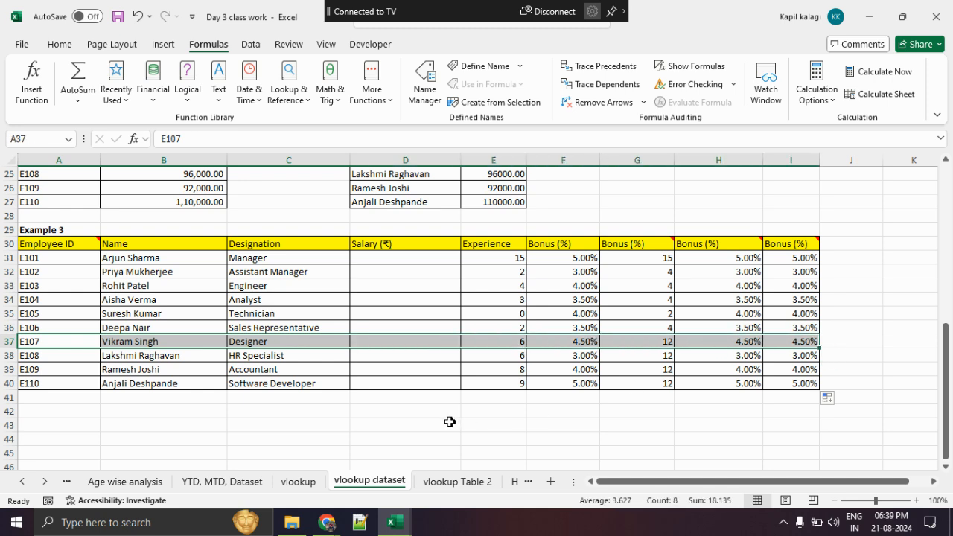
mouse_move(393, 521)
click(447, 476)
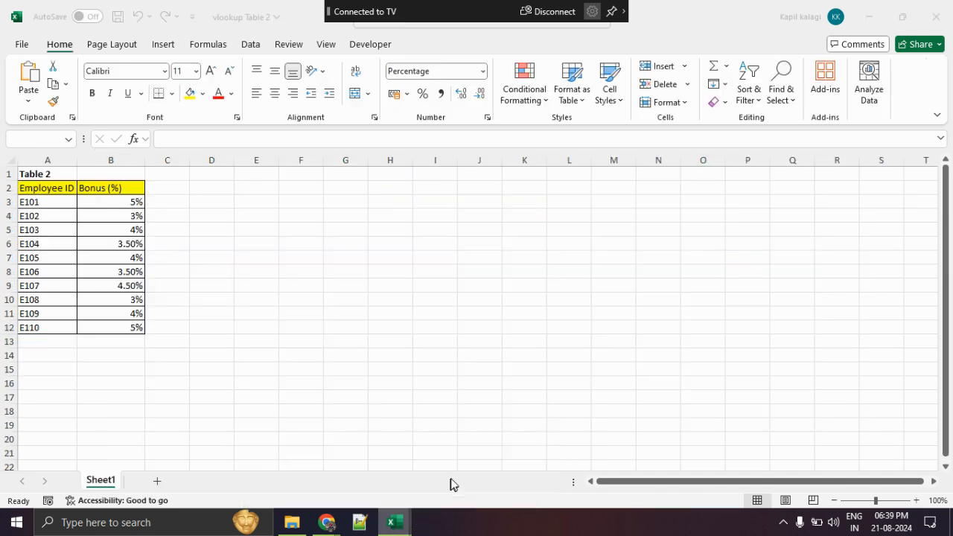
drag(45, 287, 120, 286)
mouse_move(393, 521)
click(343, 472)
click(308, 355)
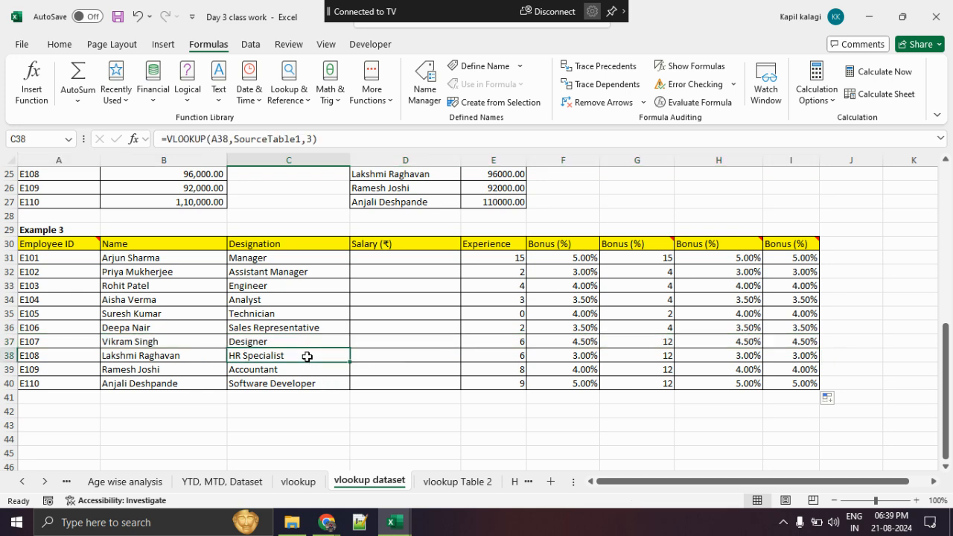
scroll(306, 356, up, 2)
scroll(306, 357, down, 2)
click(113, 45)
click(163, 45)
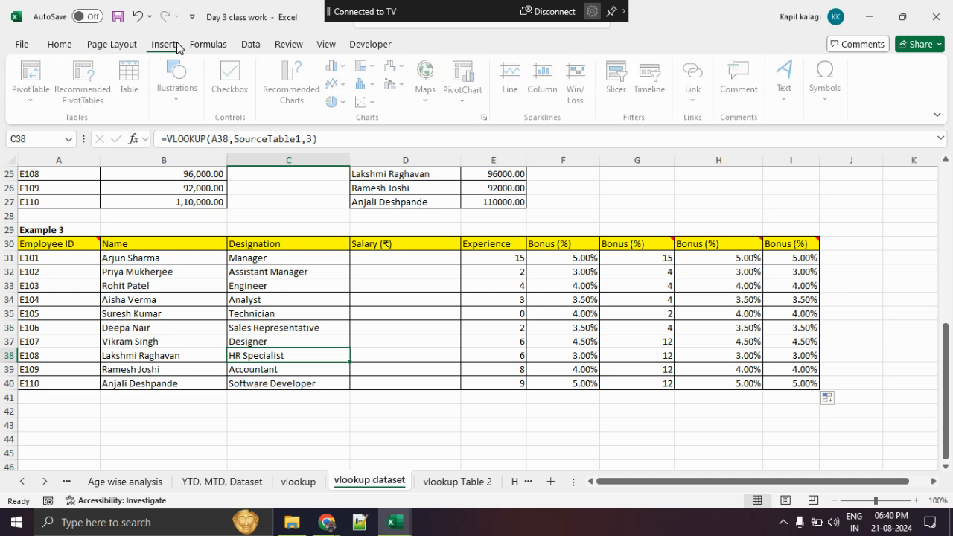
Show the Home commands and mark up the ribbon and its Clipboard area with freehand red lines
click(59, 45)
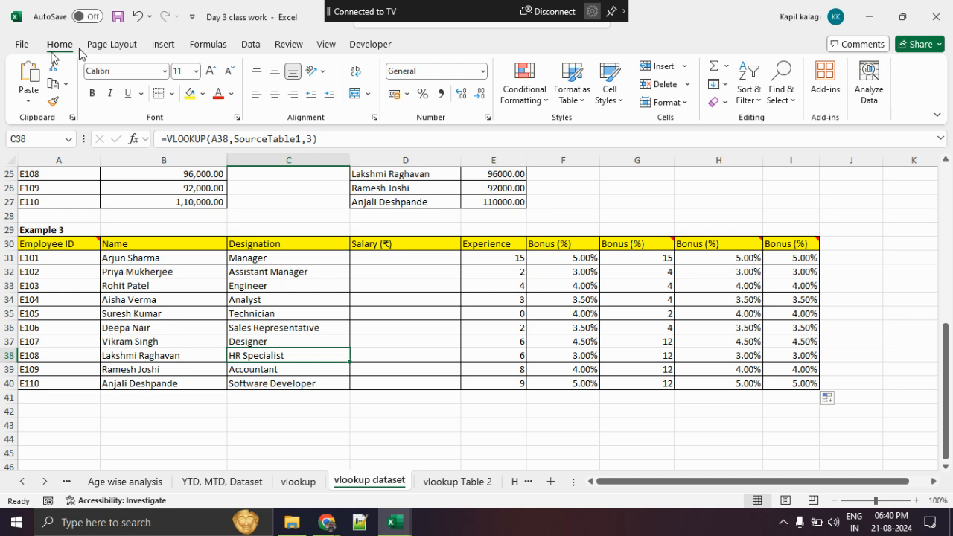
key(ctrl+1)
click(141, 62)
drag(62, 65, 181, 65)
drag(109, 76, 141, 76)
mouse_move(18, 153)
mouse_down()
mouse_move(15, 171)
mouse_move(82, 93)
mouse_move(11, 167)
mouse_move(71, 168)
mouse_up()
key(Escape)
Show the Paste options for the clipboard and circle them with a freehand red line
click(27, 103)
key(ctrl+1)
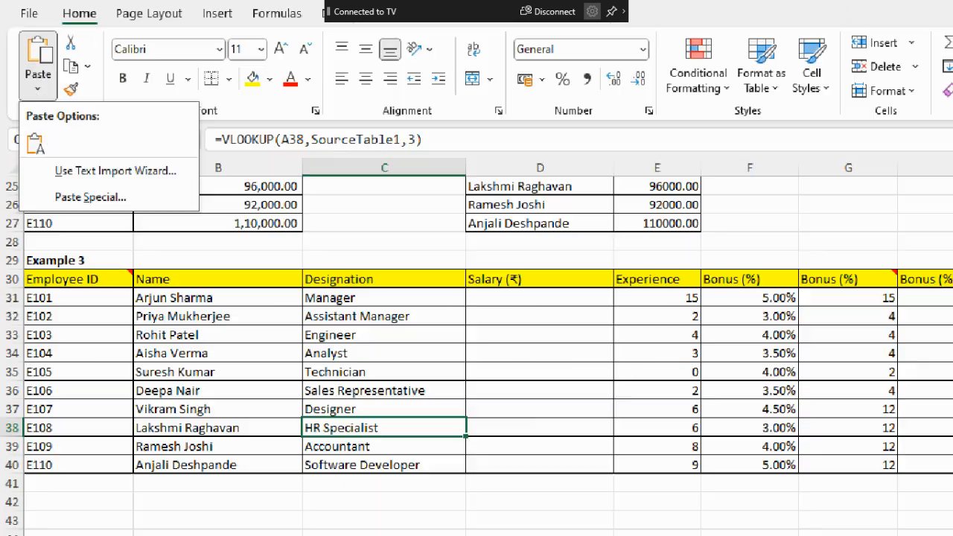
click(48, 146)
mouse_move(108, 116)
mouse_down()
mouse_move(1, 158)
mouse_move(131, 107)
mouse_up()
key(Escape)
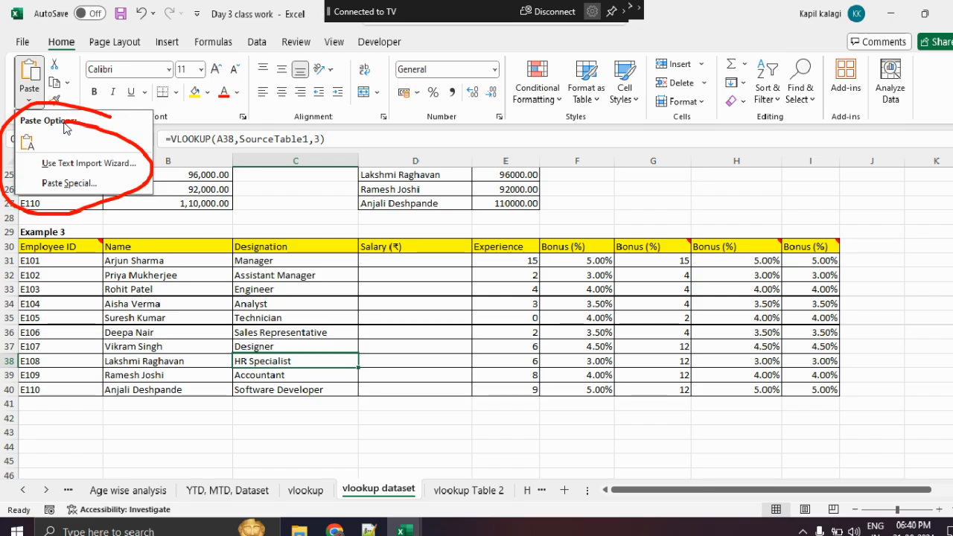
Inspect the VLOOKUP formulas in I32 and I34 and mark the reference to the vlookup Table 2 workbook in red
click(789, 271)
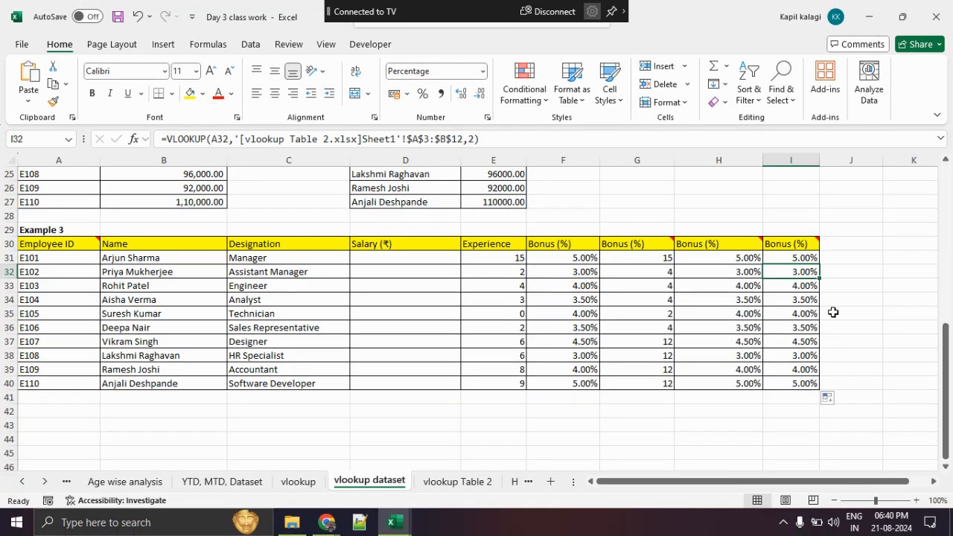
click(804, 304)
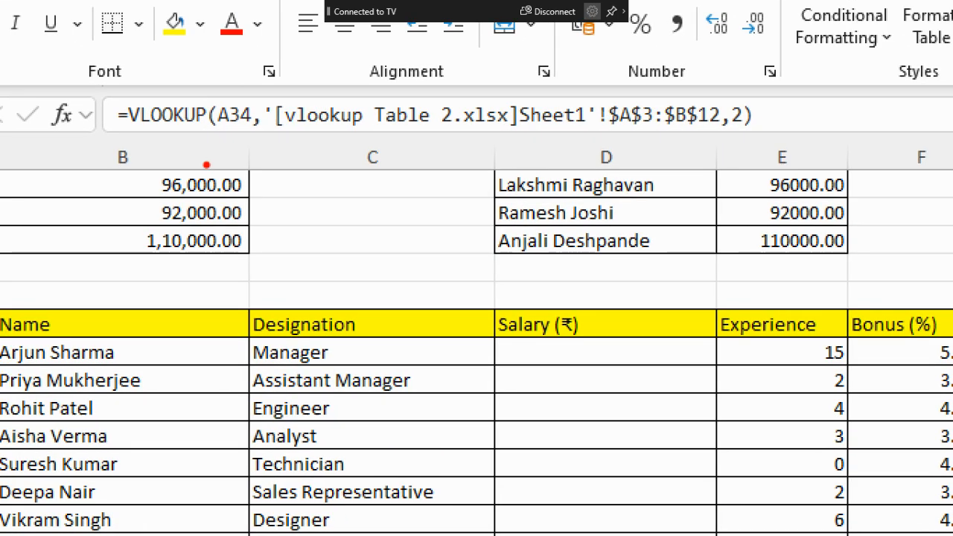
mouse_move(112, 138)
mouse_down()
mouse_move(685, 158)
mouse_move(614, 65)
mouse_move(1, 98)
mouse_move(294, 175)
mouse_up()
drag(310, 138, 436, 138)
drag(368, 149, 448, 154)
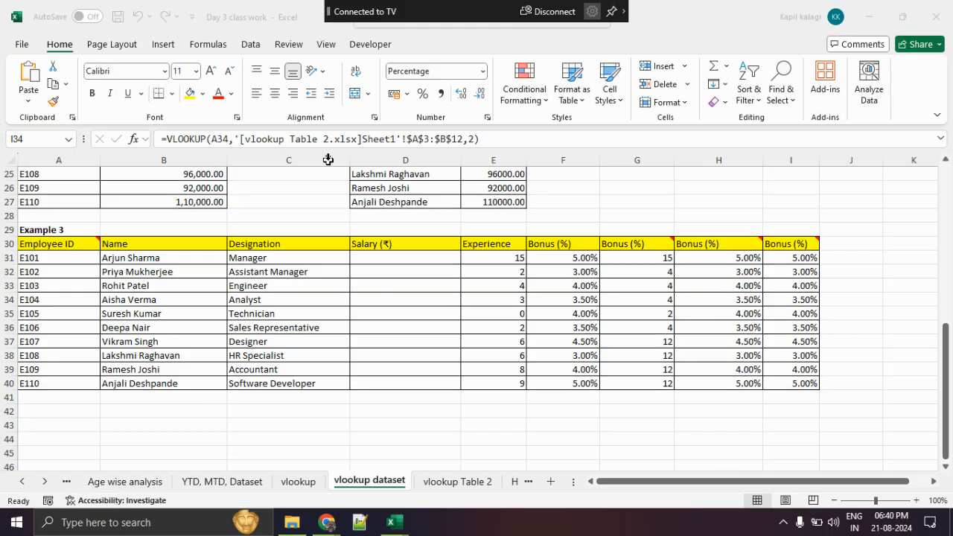
Copy the last Bonus column, I31:I40, paste it onto itself and show the available paste options
drag(791, 257, 788, 378)
key(ctrl+c)
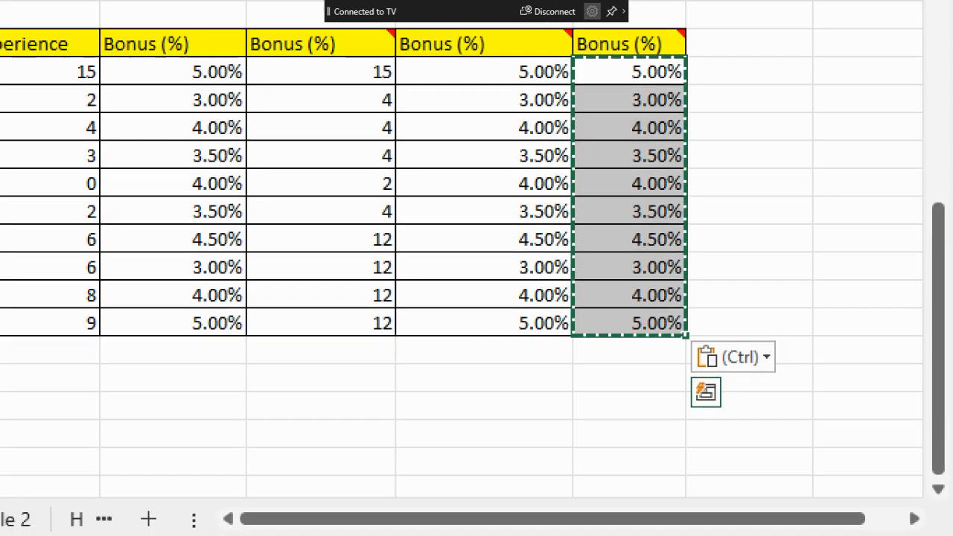
mouse_move(801, 329)
mouse_down()
mouse_move(736, 488)
mouse_move(771, 338)
mouse_up()
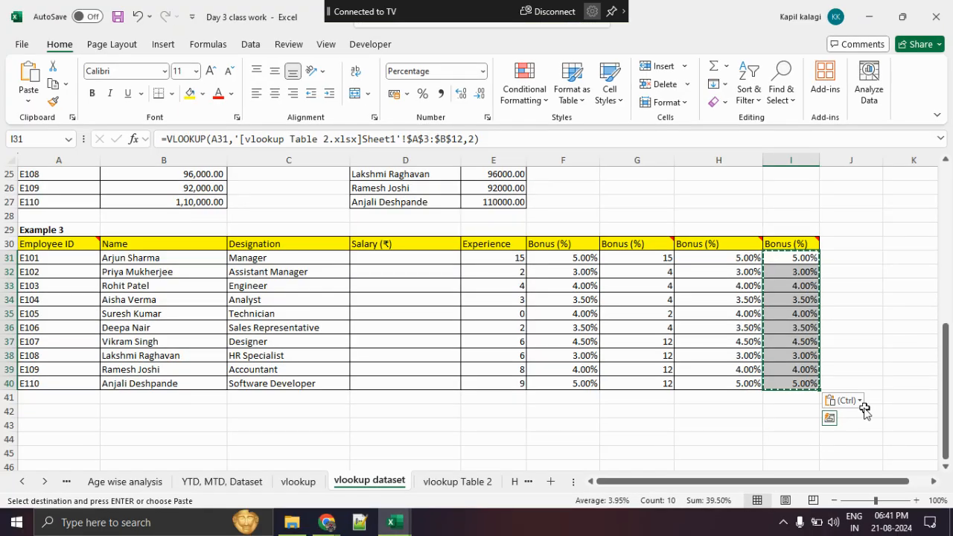
click(765, 352)
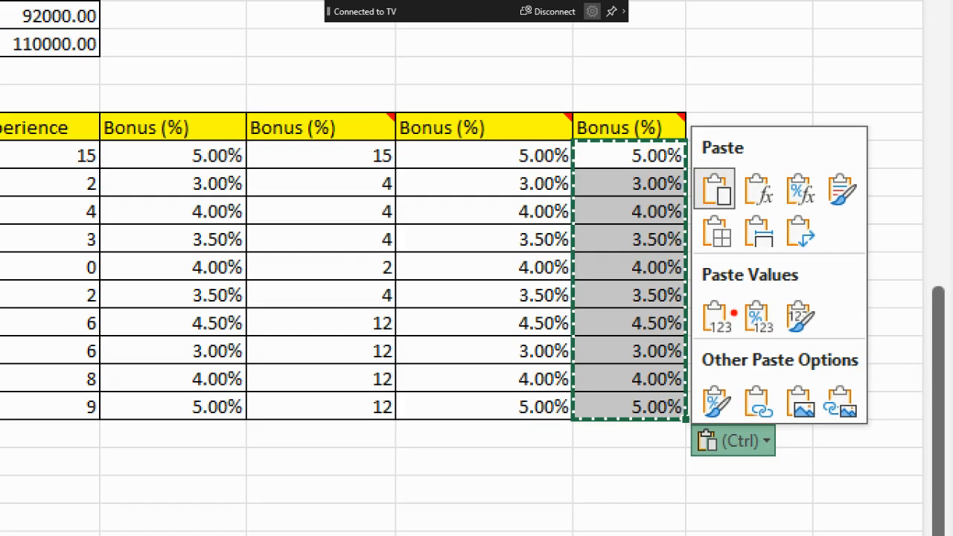
Mark up the Paste Values, Picture and Transpose options in red and circle the plain Values option
drag(694, 289, 812, 290)
mouse_move(695, 335)
mouse_down()
mouse_move(747, 339)
mouse_move(696, 347)
mouse_move(752, 347)
mouse_up()
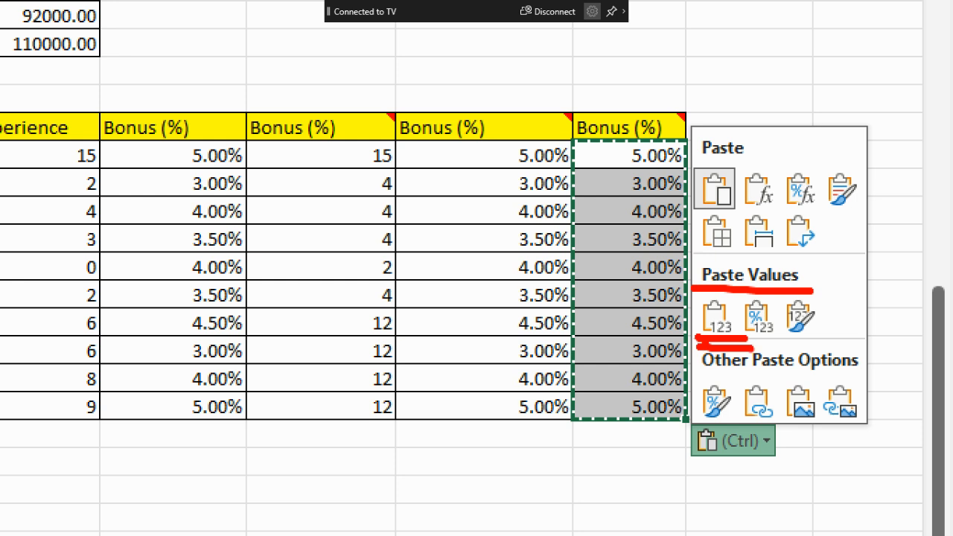
drag(783, 429, 803, 429)
drag(780, 255, 830, 254)
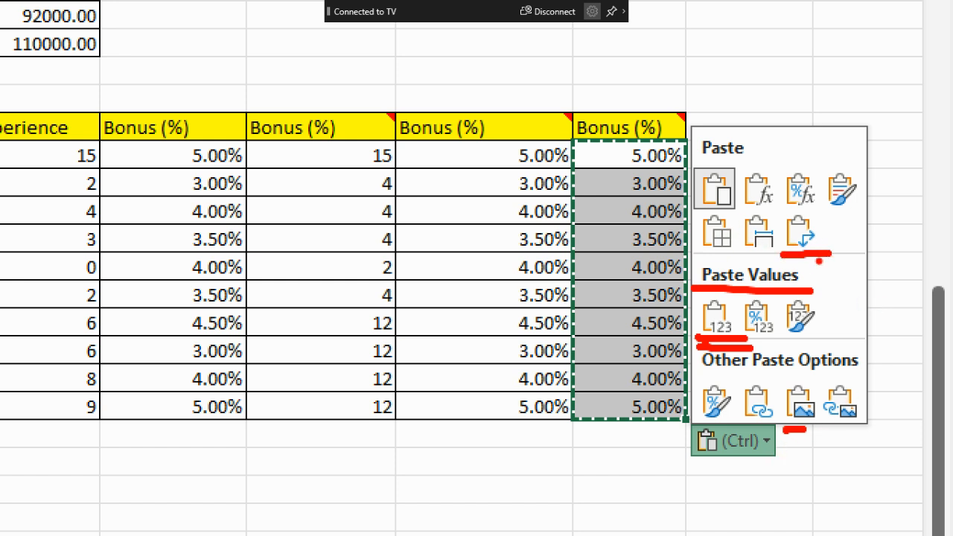
drag(750, 336, 806, 338)
mouse_move(731, 279)
mouse_down()
mouse_move(747, 288)
mouse_move(692, 282)
mouse_up()
key(Escape)
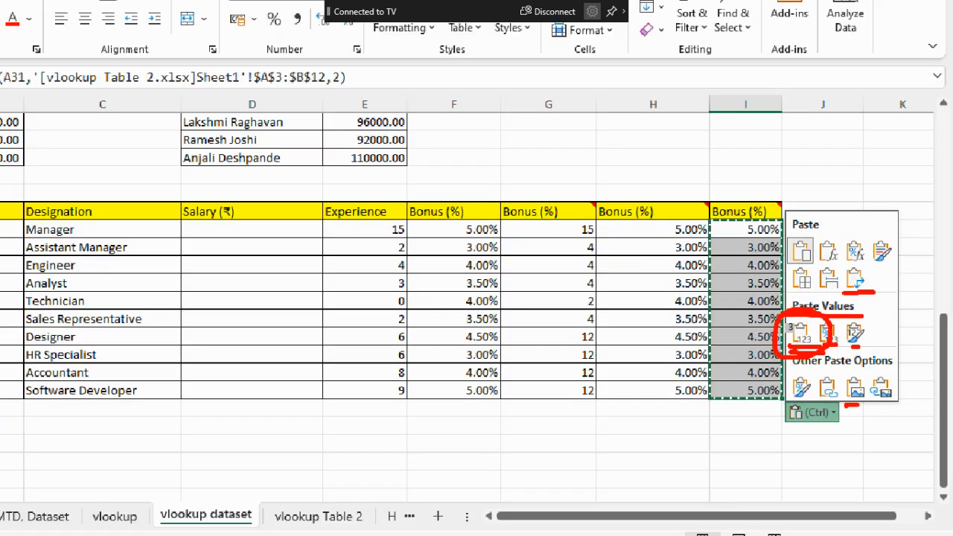
Replace the VLOOKUP formulas in I31:I40 with their values using the Values paste option
click(845, 401)
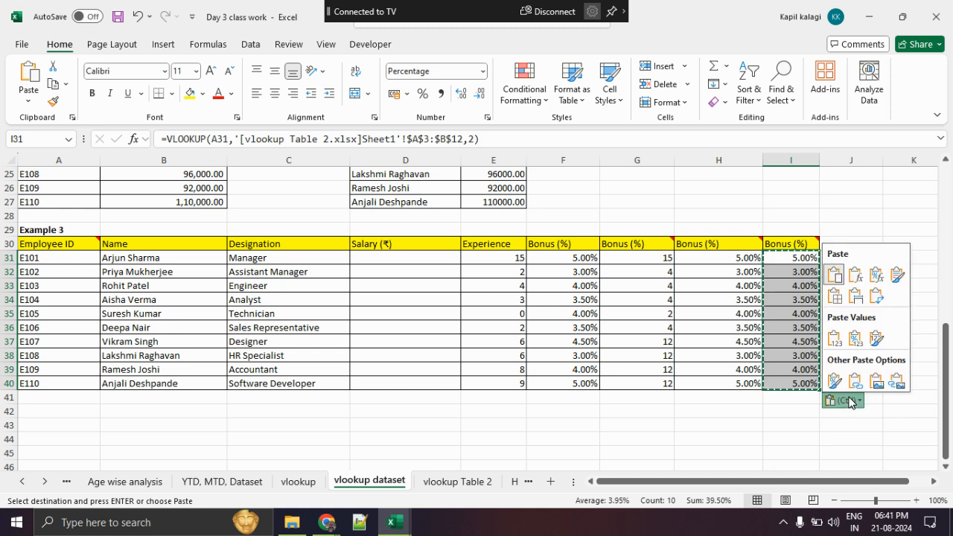
click(839, 341)
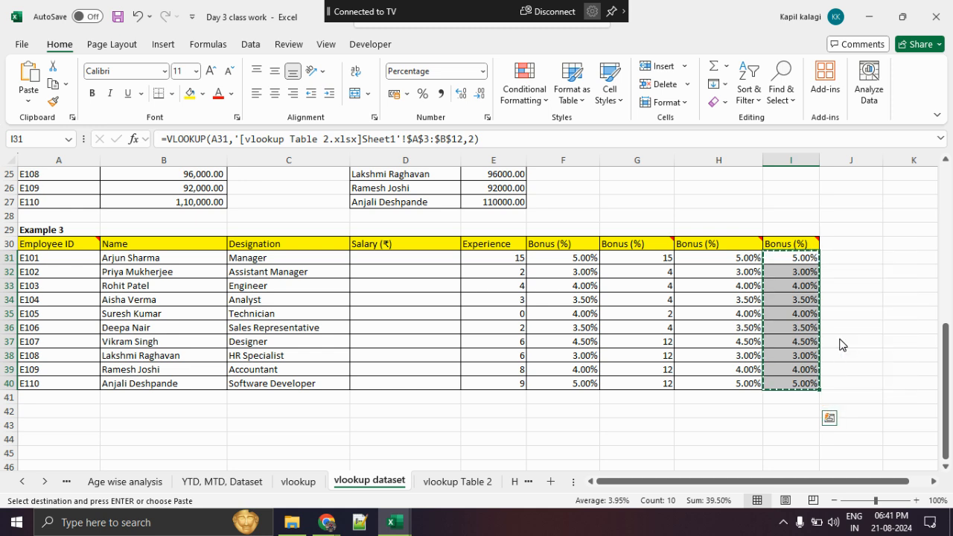
click(767, 426)
Inspect the contents of I35 and I37, circle the formula bar entry in red and end the copy selection
click(780, 313)
key(ctrl+1)
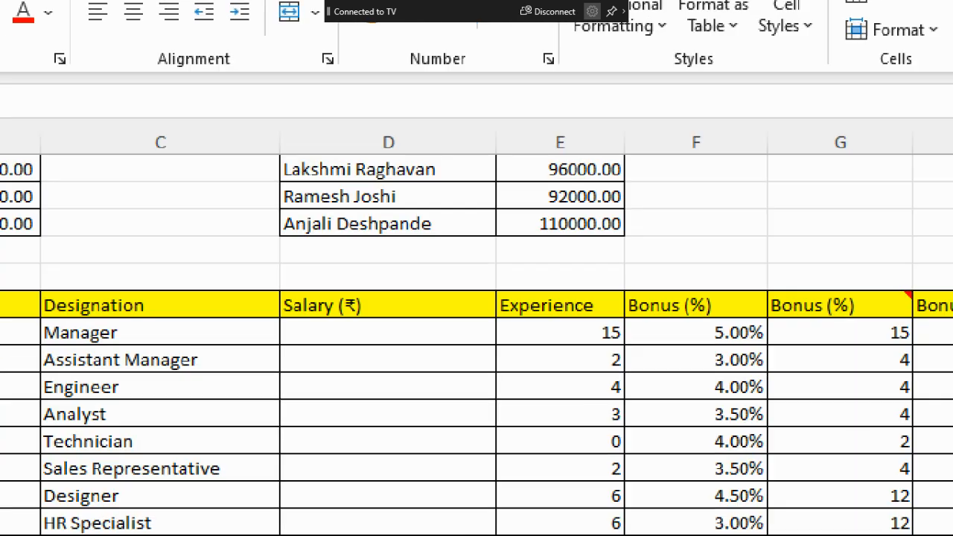
mouse_move(148, 87)
mouse_down()
mouse_move(158, 142)
mouse_move(78, 70)
mouse_up()
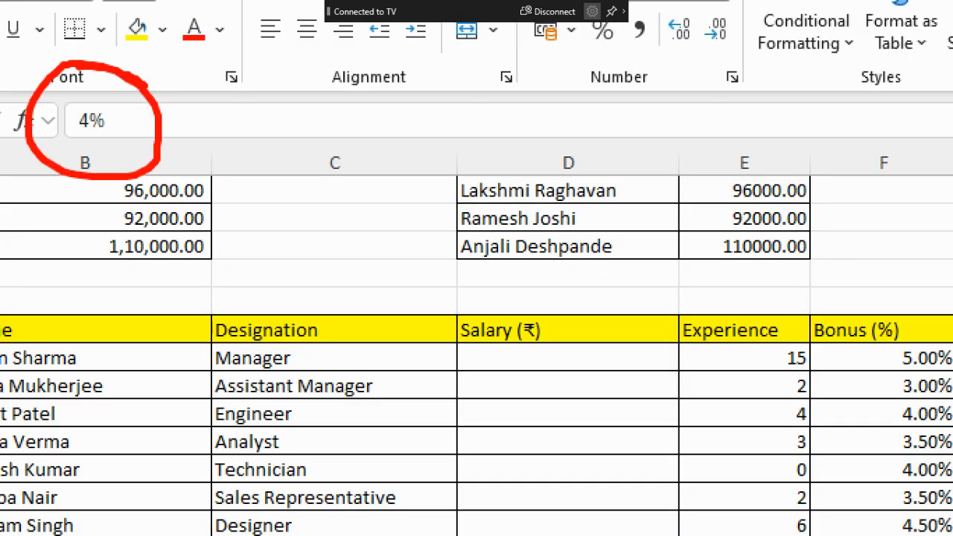
key(Escape)
click(815, 344)
key(Escape)
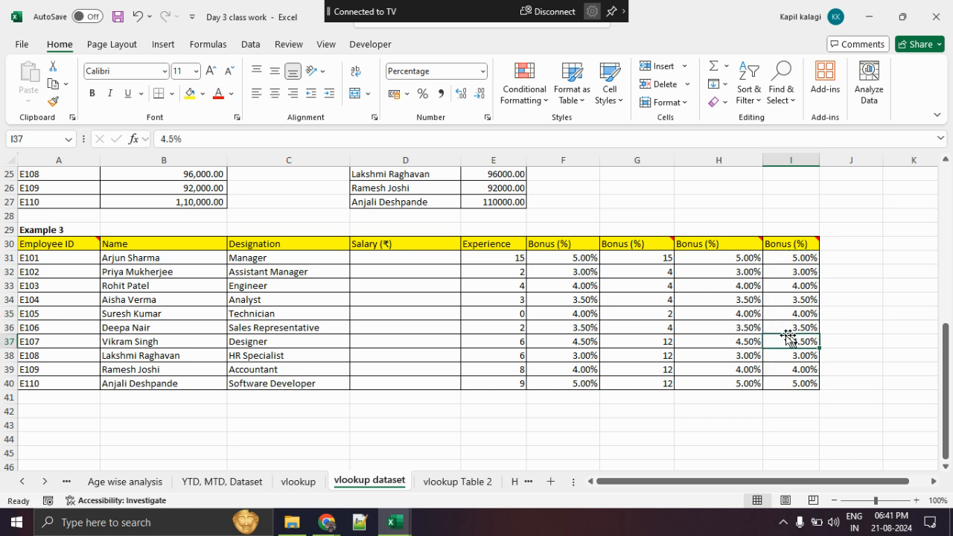
Compare the contents of H36 and I36 in the E106 row of Example 3
click(734, 328)
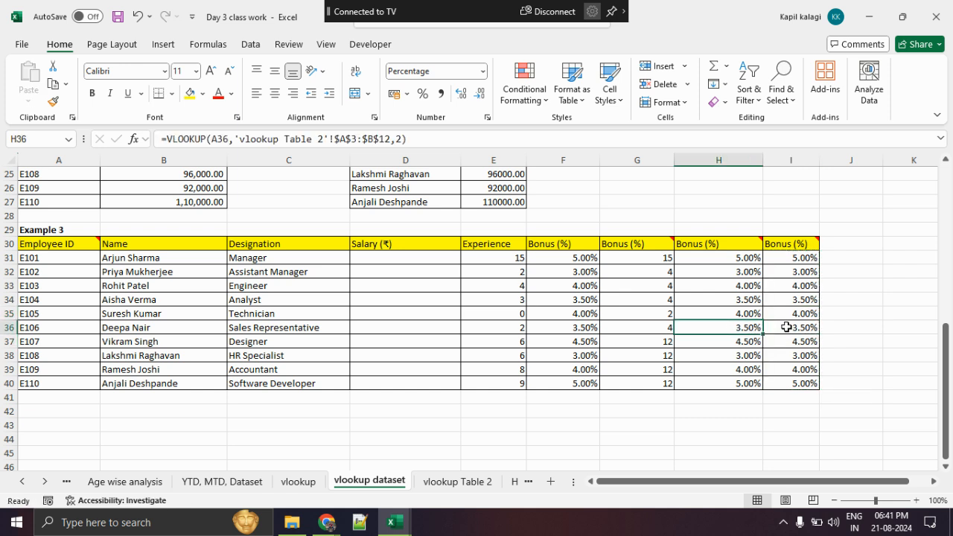
click(786, 327)
click(744, 327)
click(795, 326)
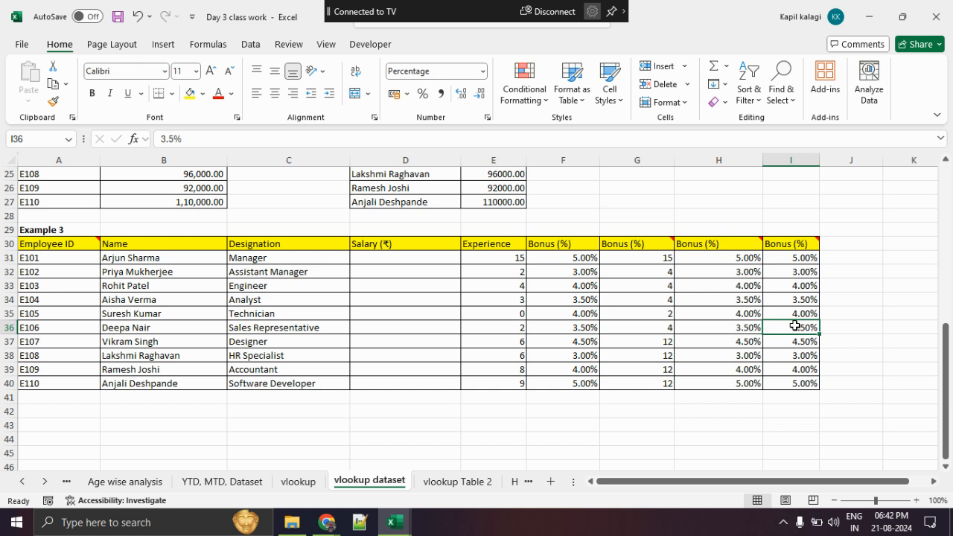
Clear the contents of Example 3 from B31 through K44, keeping the employee IDs, and select E41
drag(163, 259, 916, 433)
key(Delete)
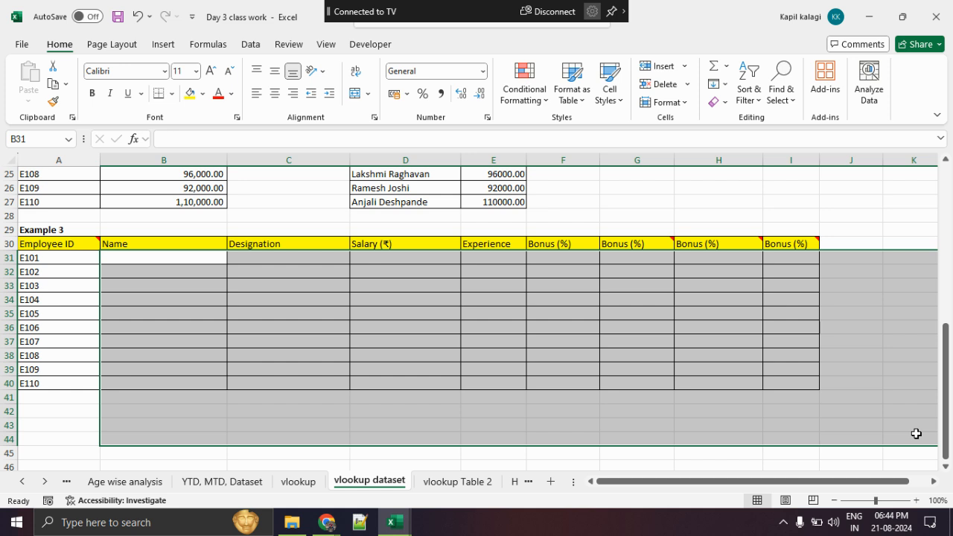
key(alt+Tab)
key(alt+Tab)
click(508, 400)
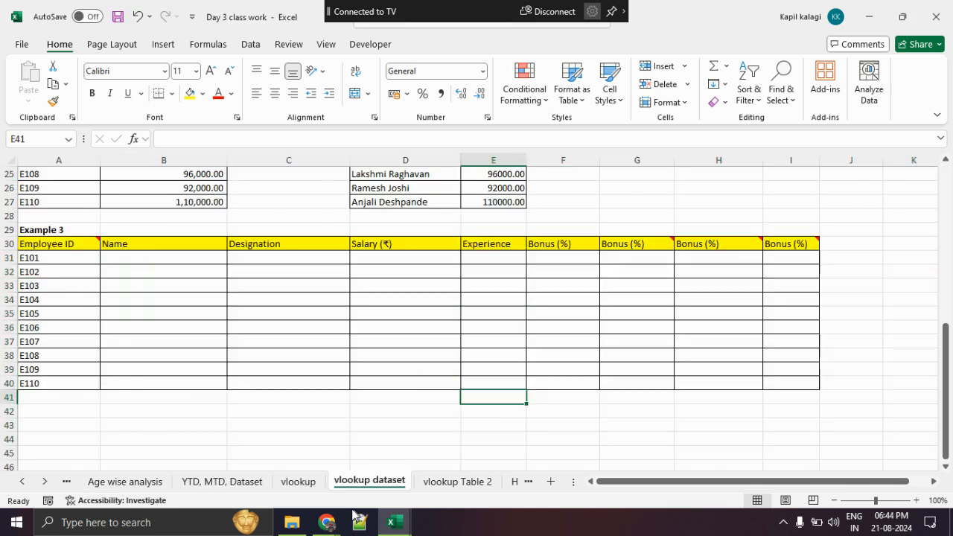
Switch to the Google Meet call in Chrome, look through the participant list and start leaving the call
click(327, 521)
click(197, 469)
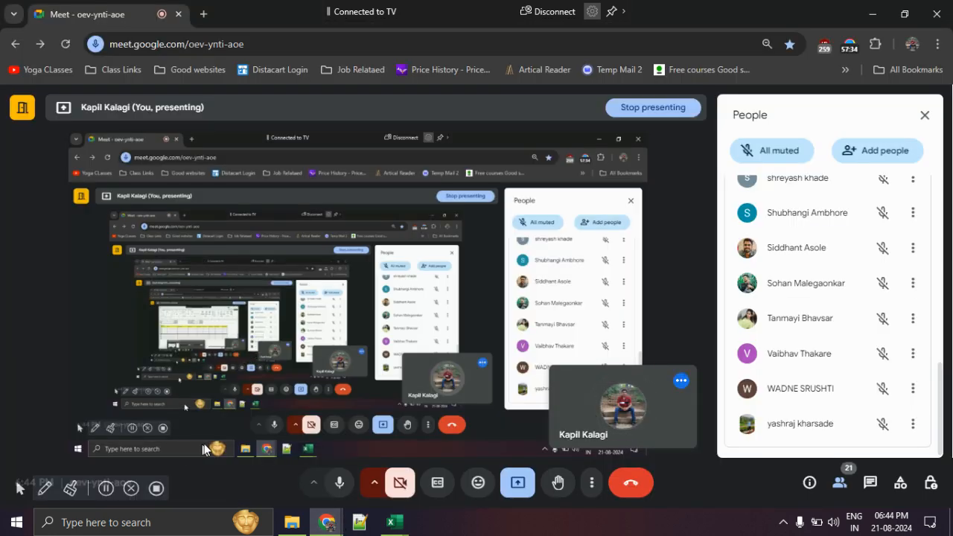
scroll(795, 371, up, 3)
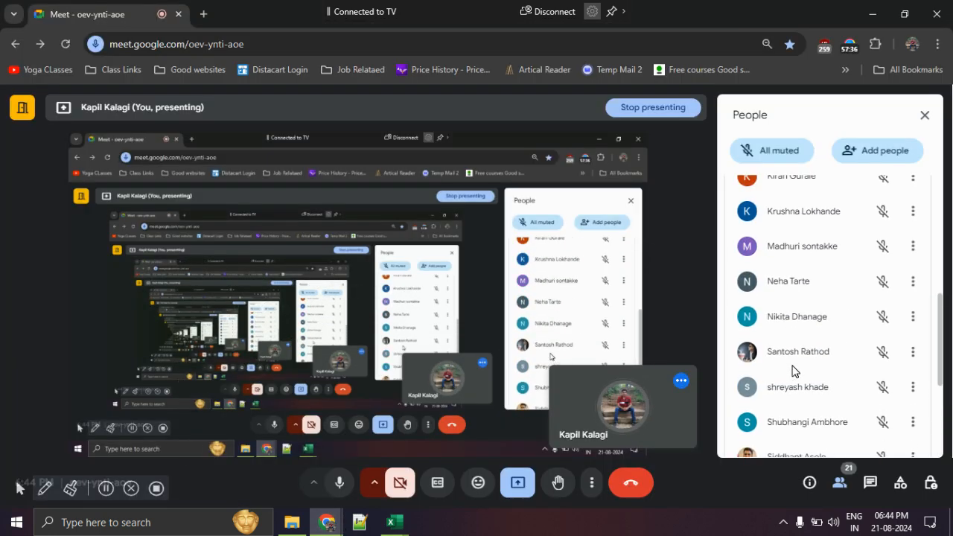
scroll(795, 370, up, 2)
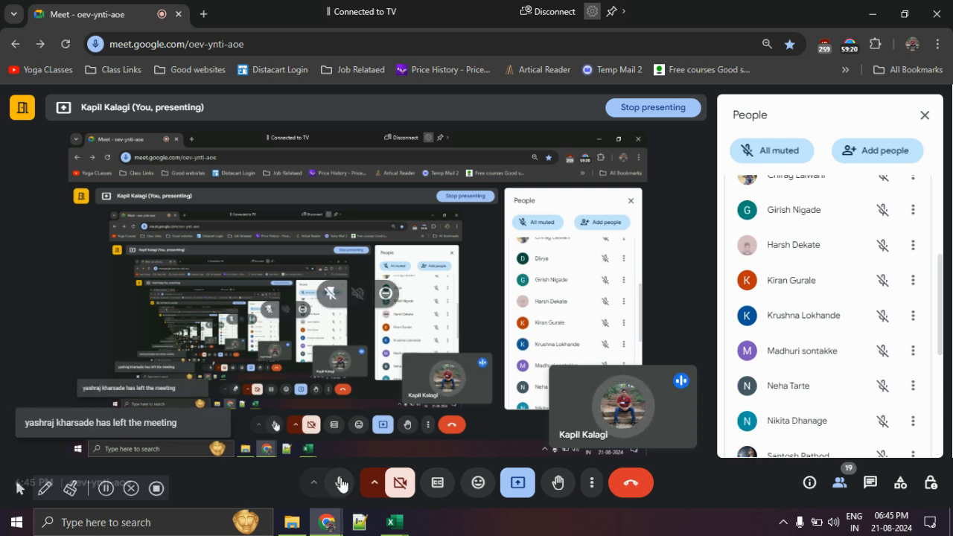
click(630, 482)
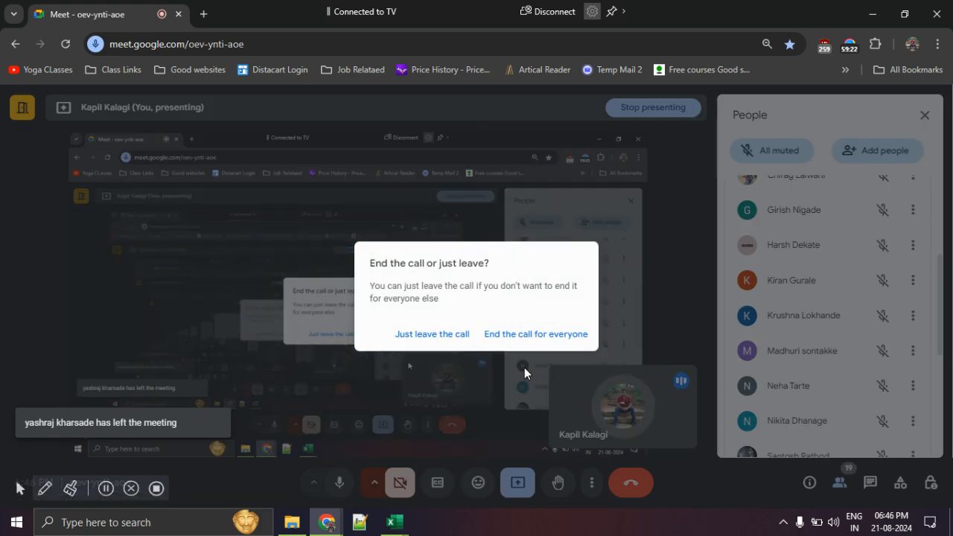